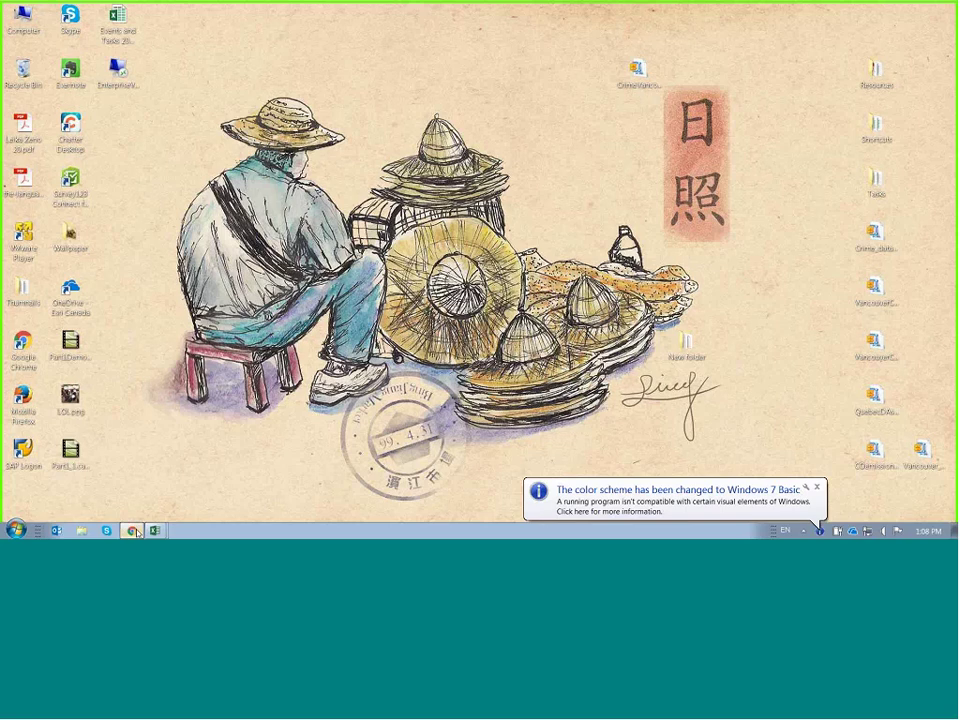
- Switch to Chrome, launch Insights for ArcGIS from the ArcGIS Enterprise 10.5 portal home page and approve its request to access the account information
{"action": "left_click", "coordinate": [133, 531]}
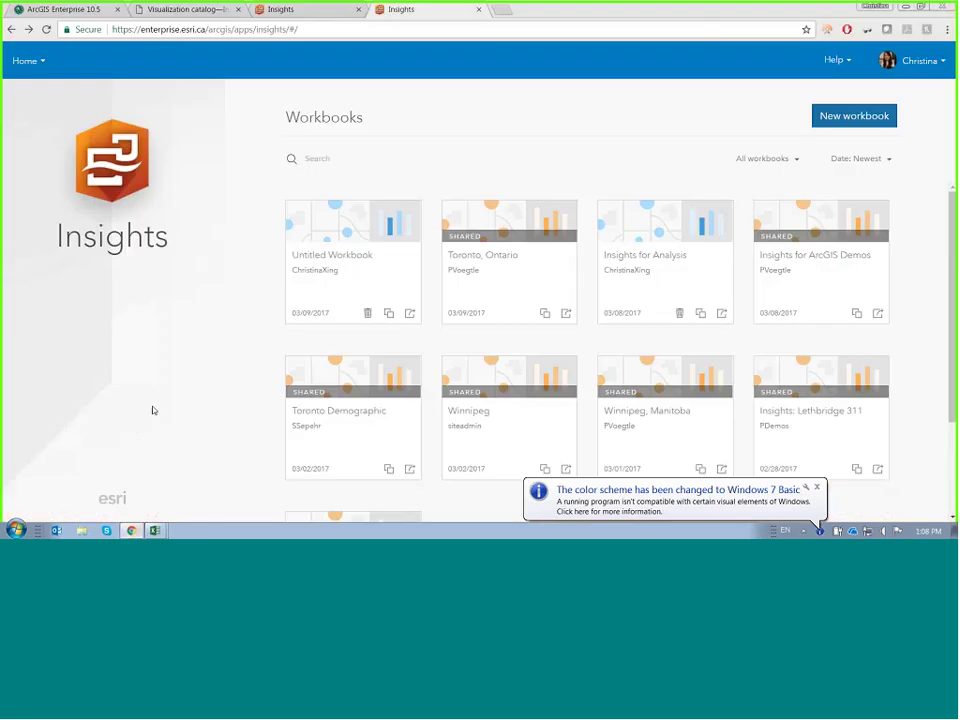
{"action": "left_click", "coordinate": [73, 12]}
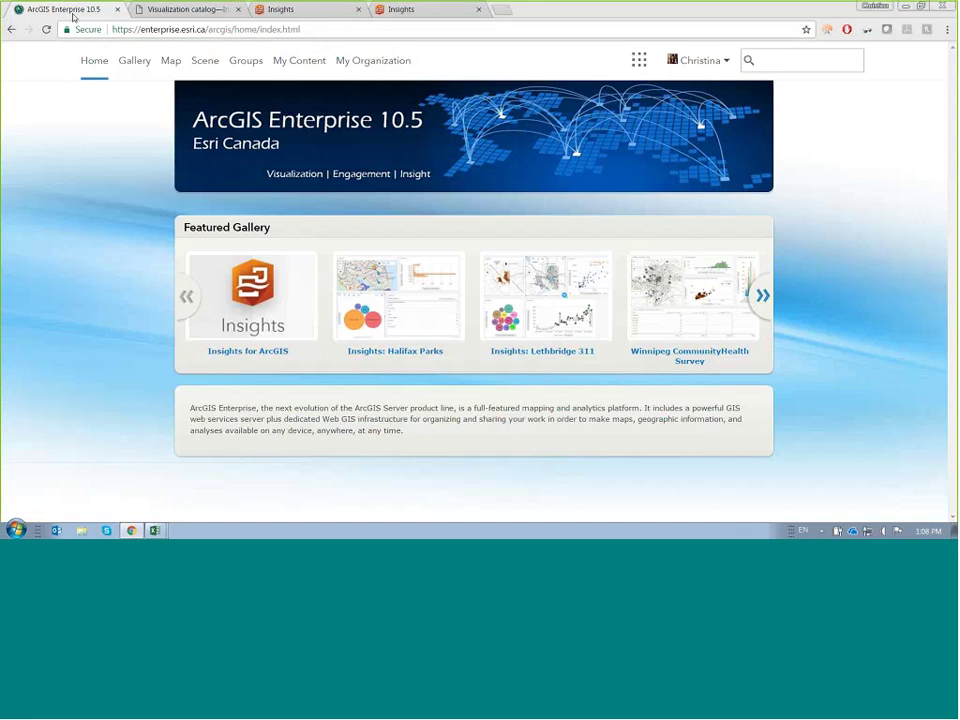
{"action": "left_click", "coordinate": [641, 64]}
{"action": "left_click", "coordinate": [602, 102]}
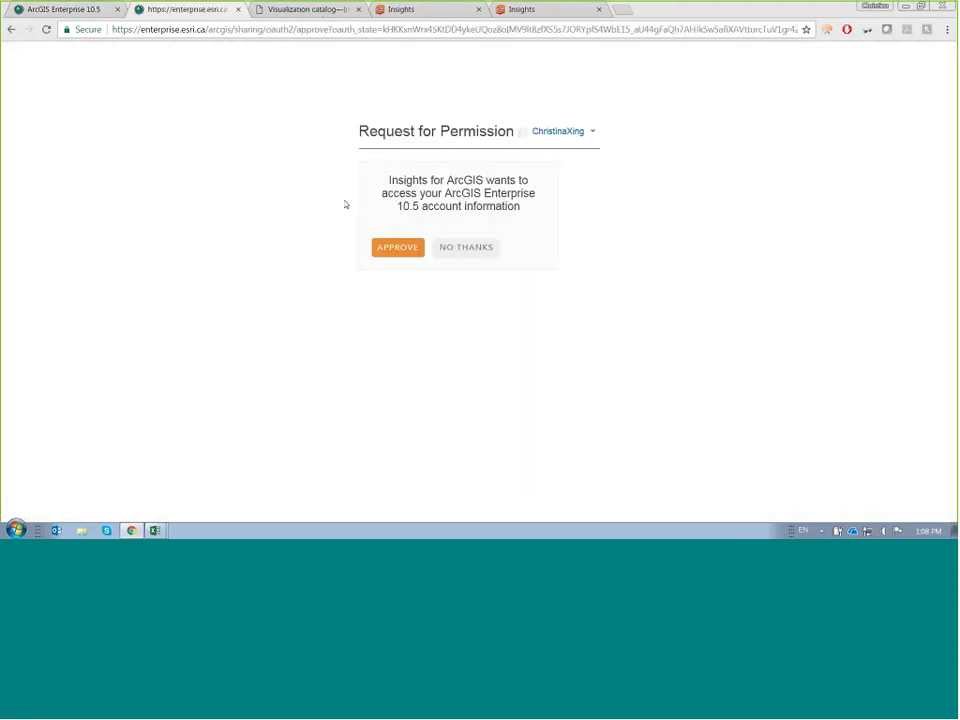
{"action": "left_click", "coordinate": [381, 248]}
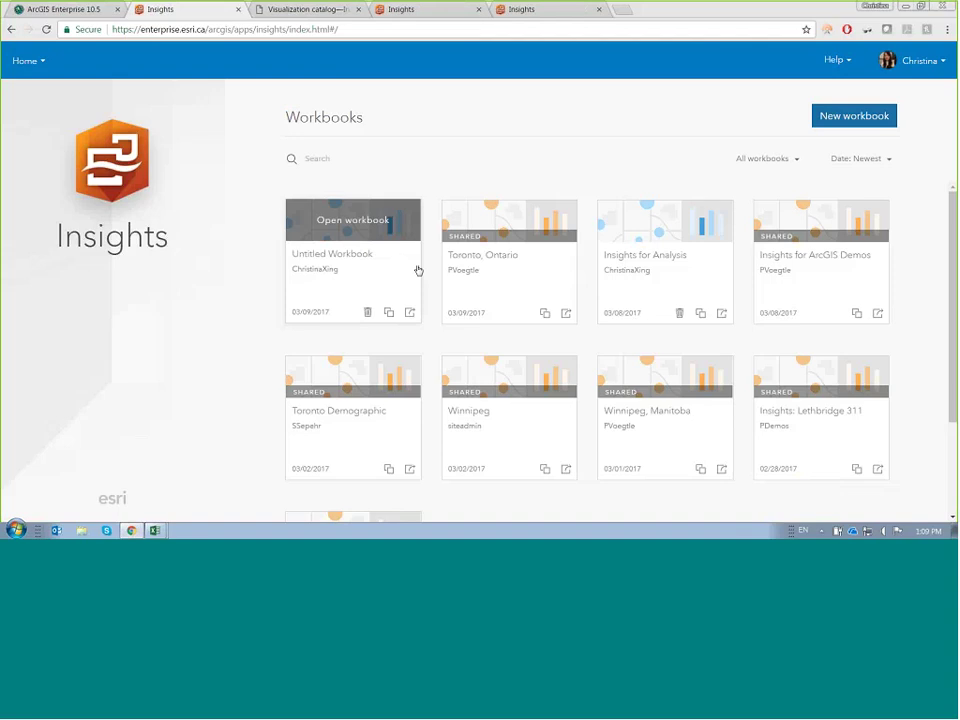
- Create a new workbook and look through the organization, Excel and database sources available for adding data
{"action": "left_click", "coordinate": [845, 119]}
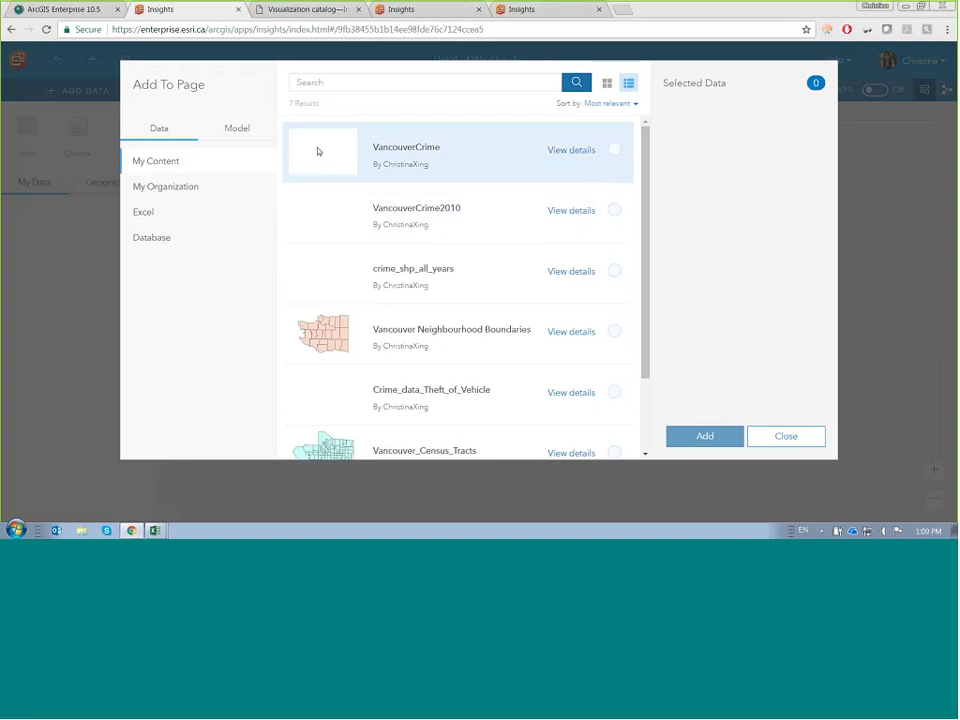
{"action": "left_click", "coordinate": [184, 189]}
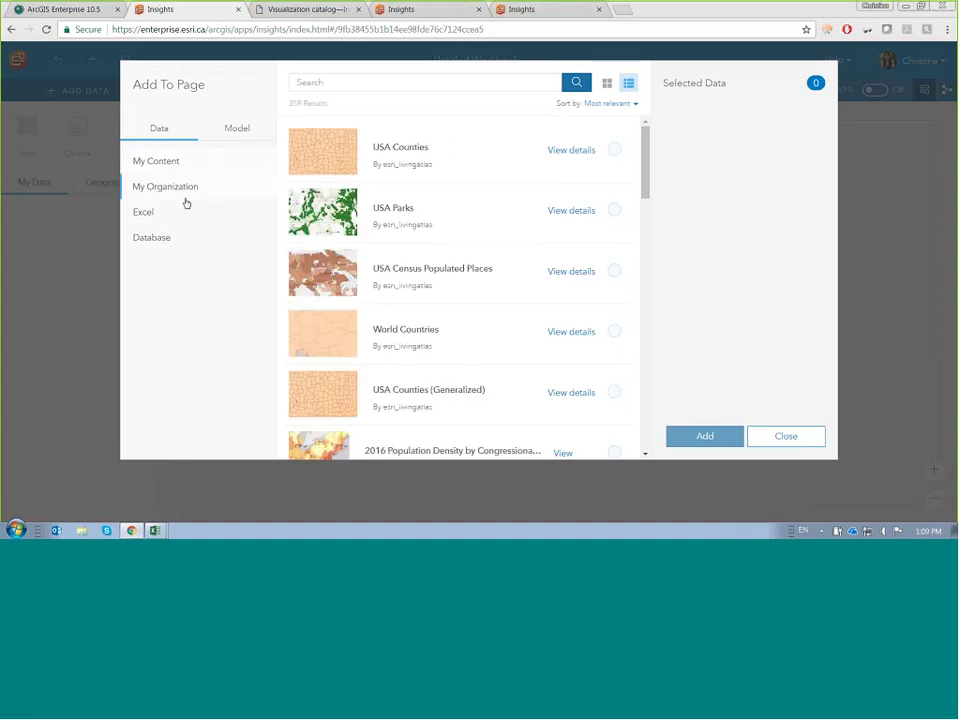
{"action": "left_click", "coordinate": [186, 207]}
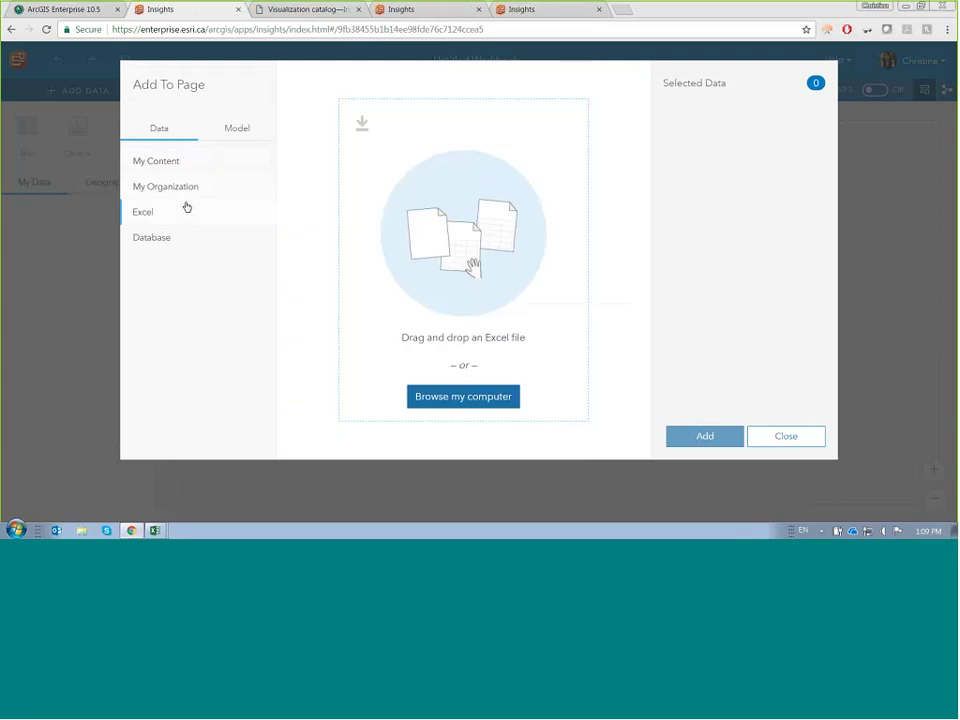
{"action": "left_click", "coordinate": [190, 240]}
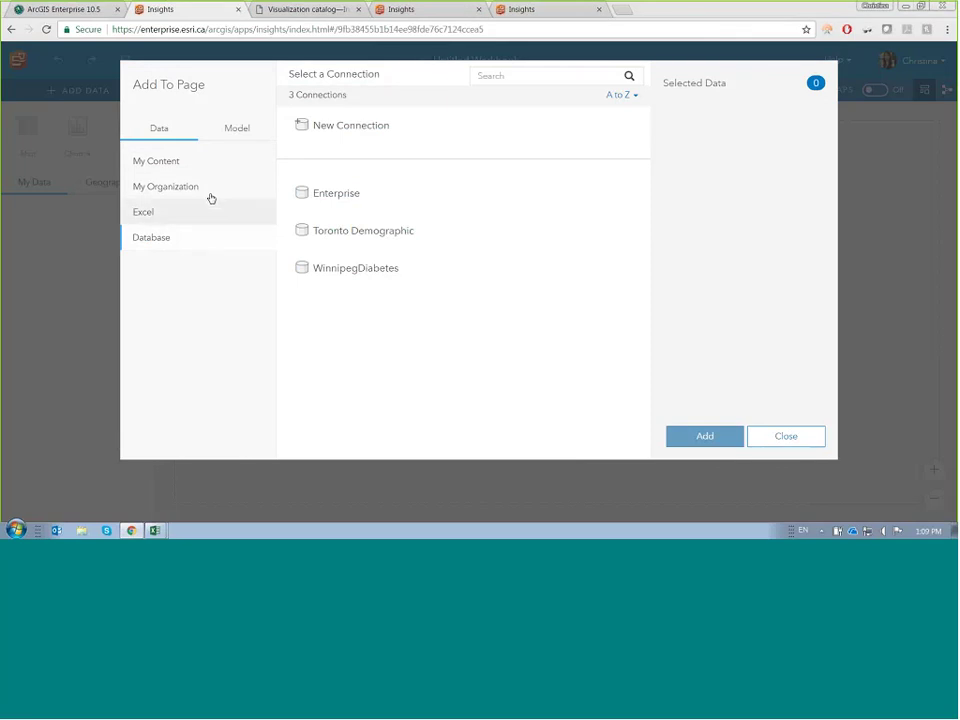
- Search the organization's content for "winnipeg" and select the Winnipeg Data item without its Incidents layer
{"action": "left_click", "coordinate": [209, 192]}
{"action": "left_click", "coordinate": [536, 78]}
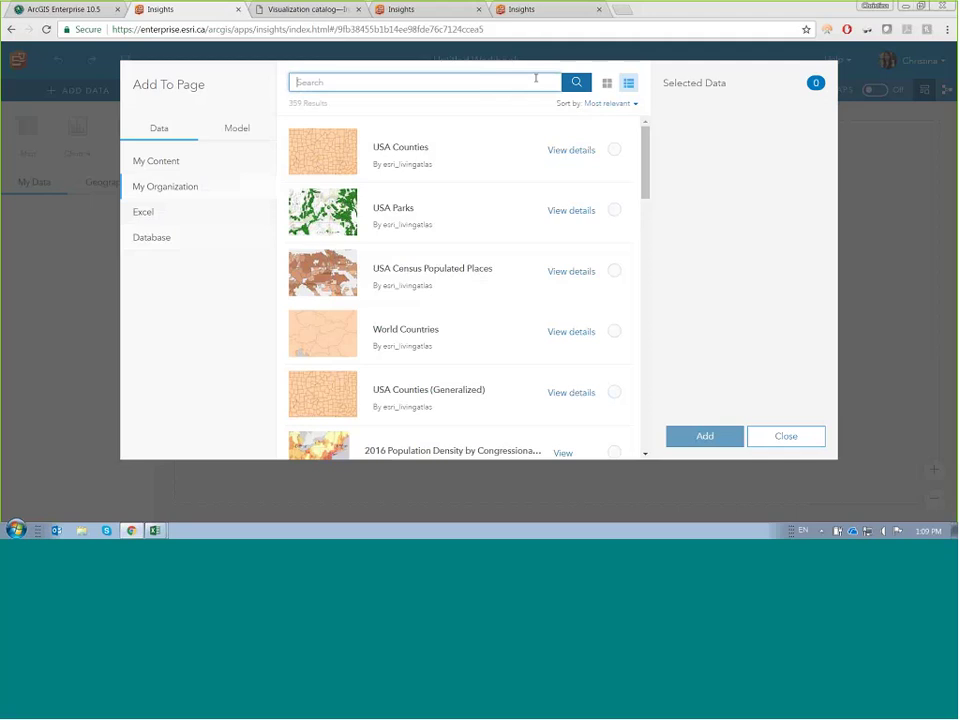
{"action": "type", "text": "winnipeg"}
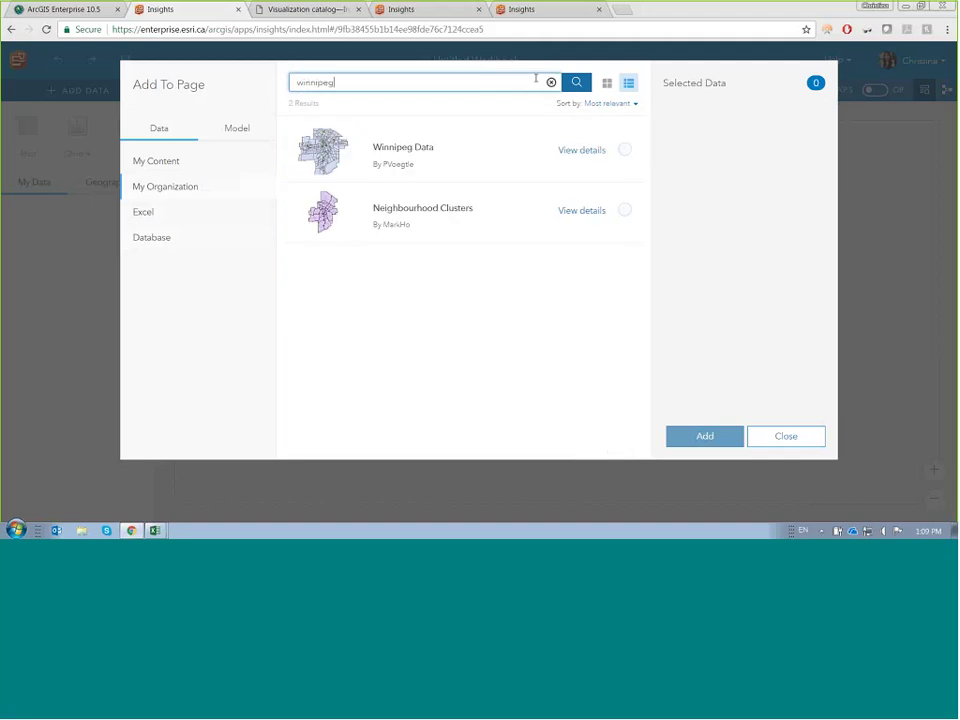
{"action": "left_click", "coordinate": [622, 152]}
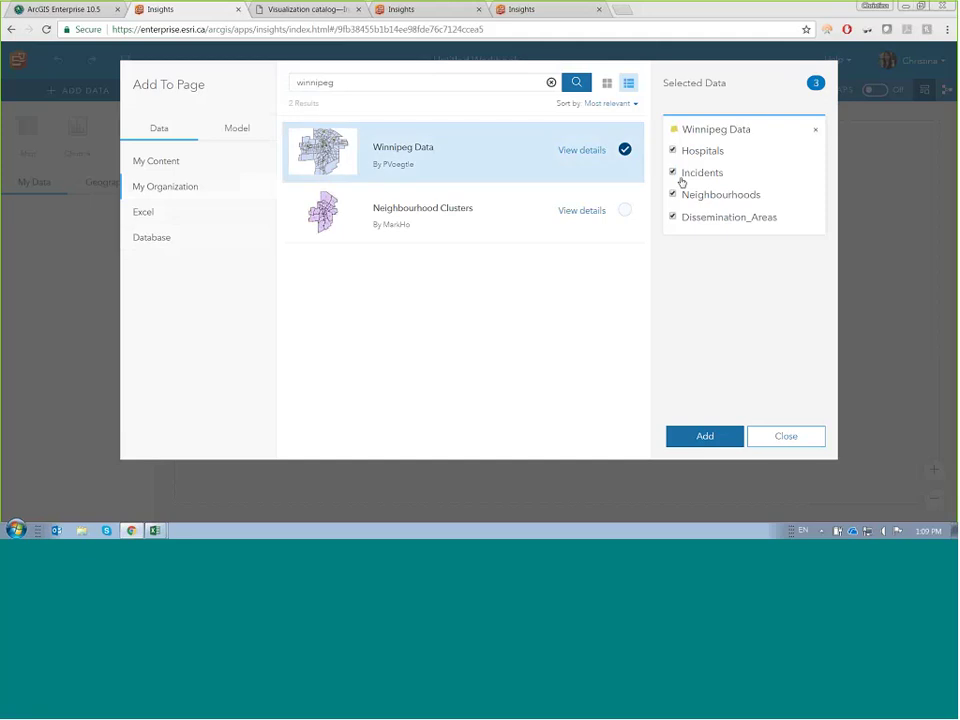
{"action": "left_click", "coordinate": [674, 177]}
- Upload the Excel files Community Health Data.xlsx and Patients.xlsx from the computer and add all selected data to the page
{"action": "left_click", "coordinate": [261, 213]}
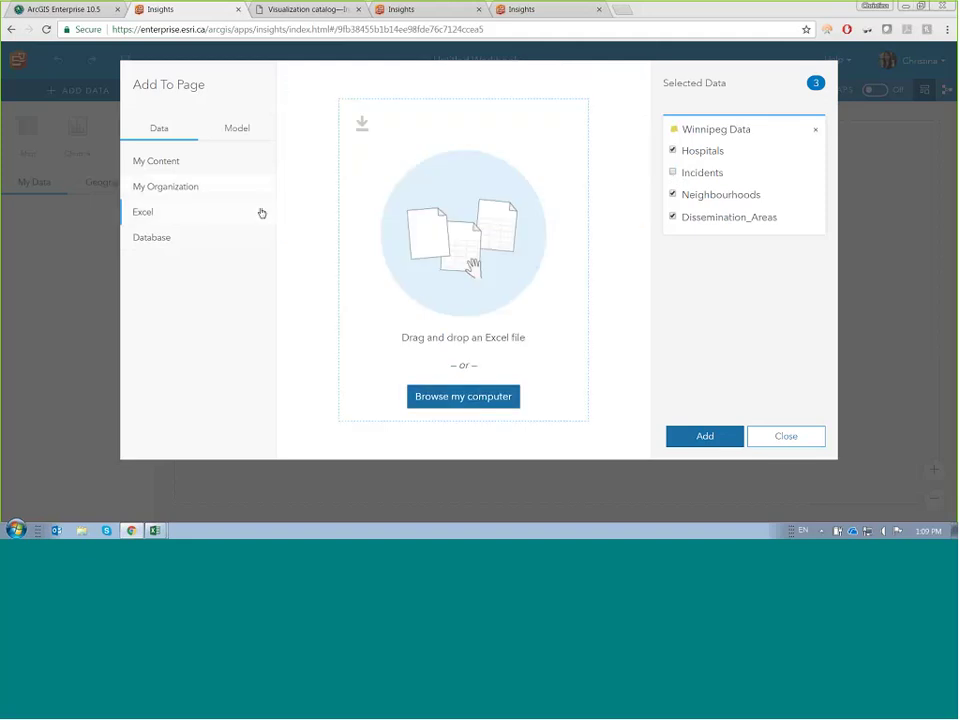
{"action": "left_click", "coordinate": [421, 404]}
{"action": "left_click_drag", "start_coordinate": [144, 119], "coordinate": [139, 96]}
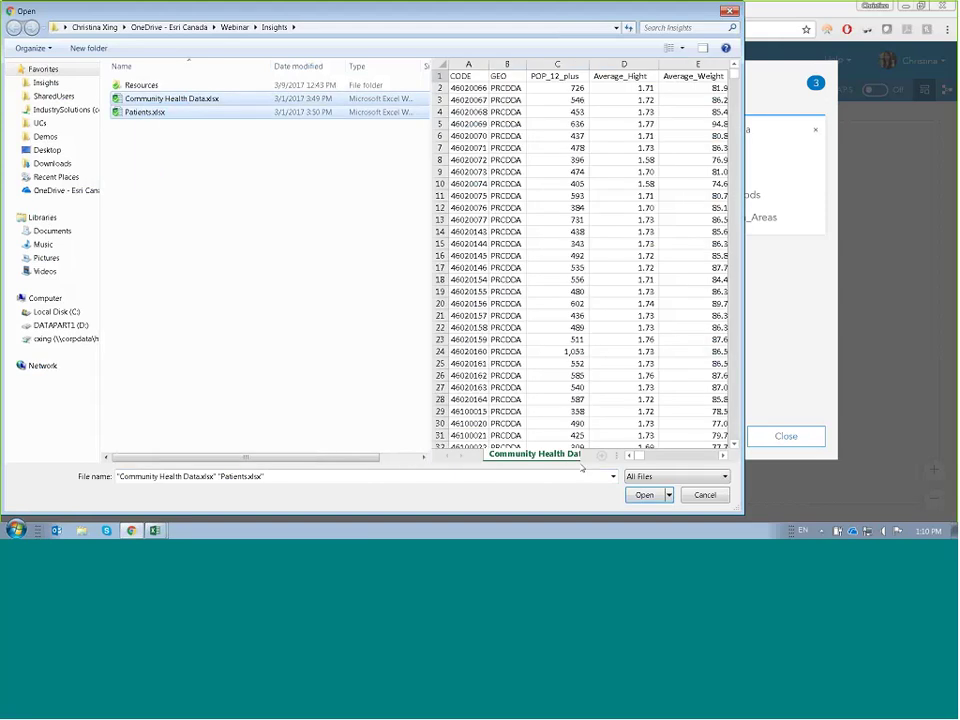
{"action": "left_click", "coordinate": [641, 495]}
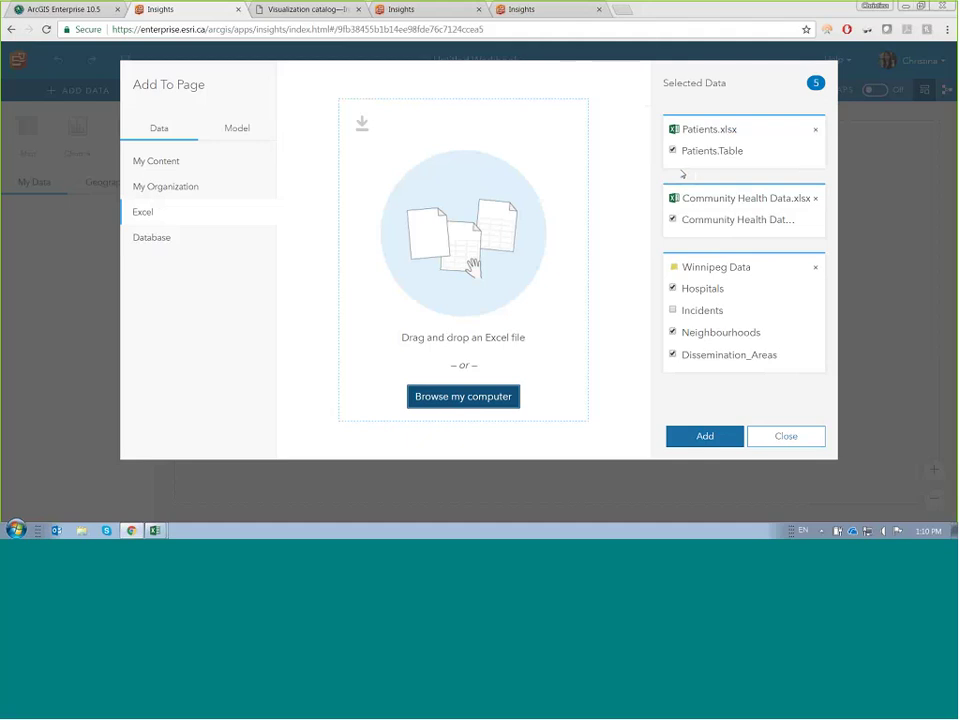
{"action": "left_click", "coordinate": [708, 442]}
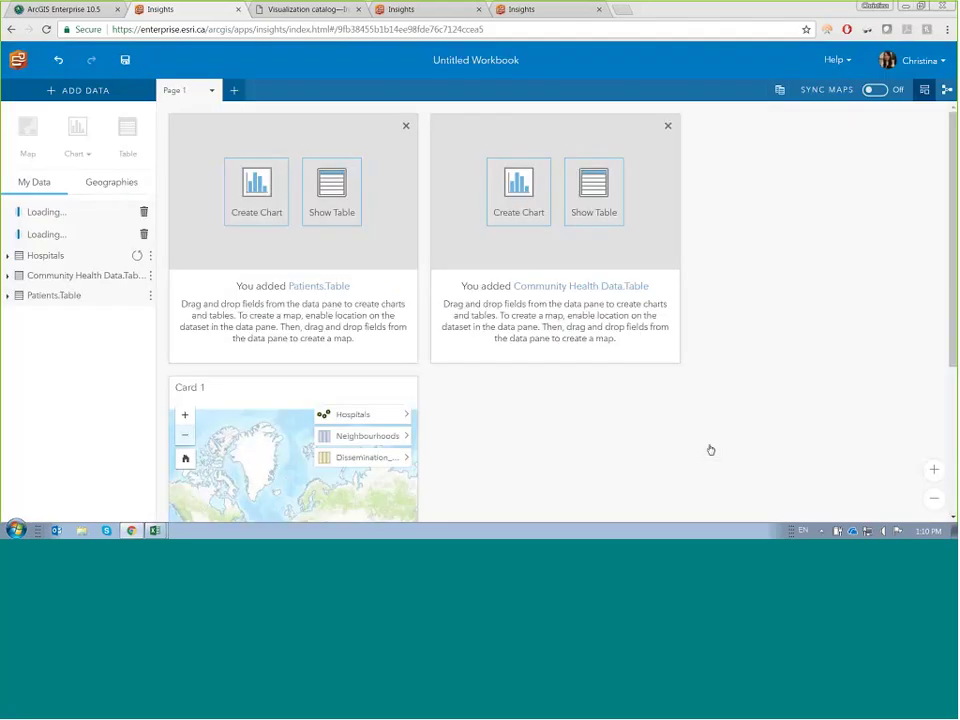
- Dismiss the placeholder cards of the two Excel tables and enlarge the Winnipeg map card
{"action": "left_click", "coordinate": [406, 126]}
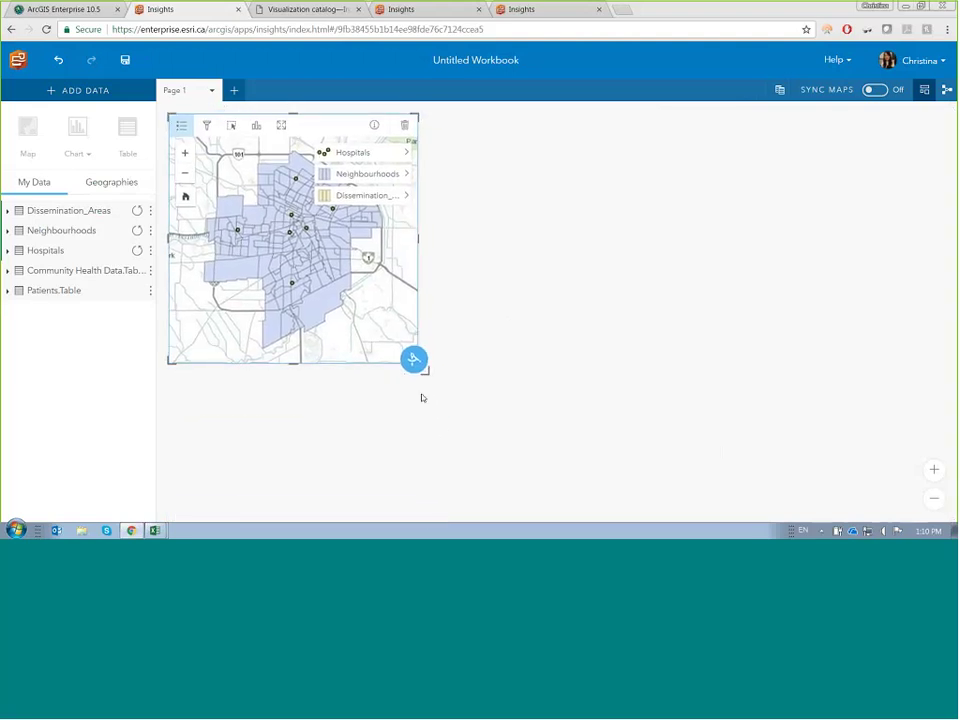
{"action": "left_click_drag", "start_coordinate": [430, 364], "coordinate": [506, 438]}
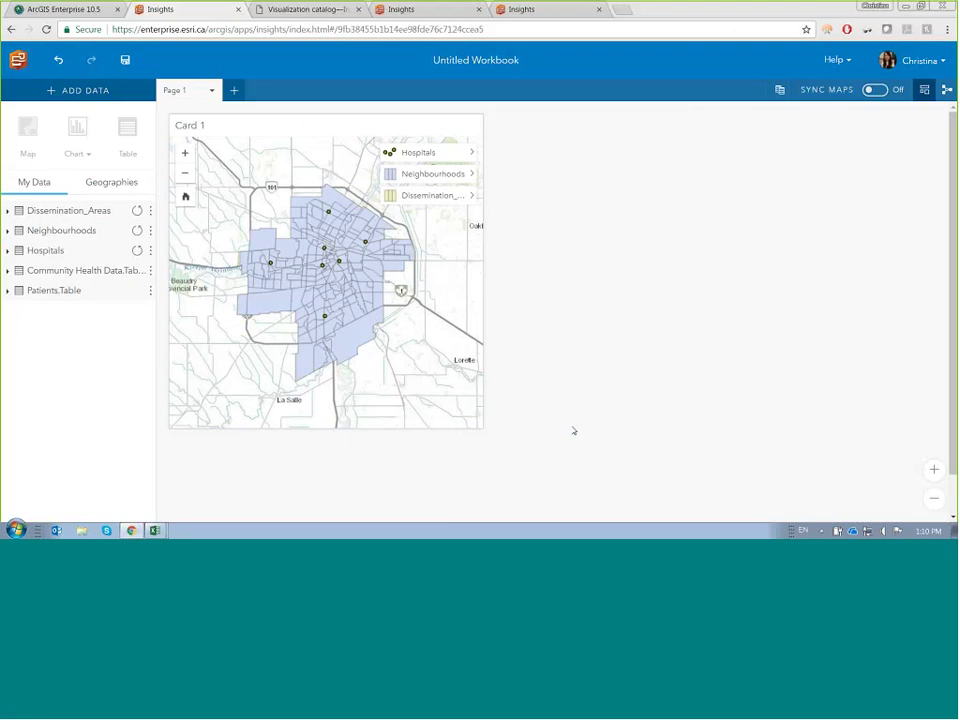
{"action": "left_click", "coordinate": [443, 173]}
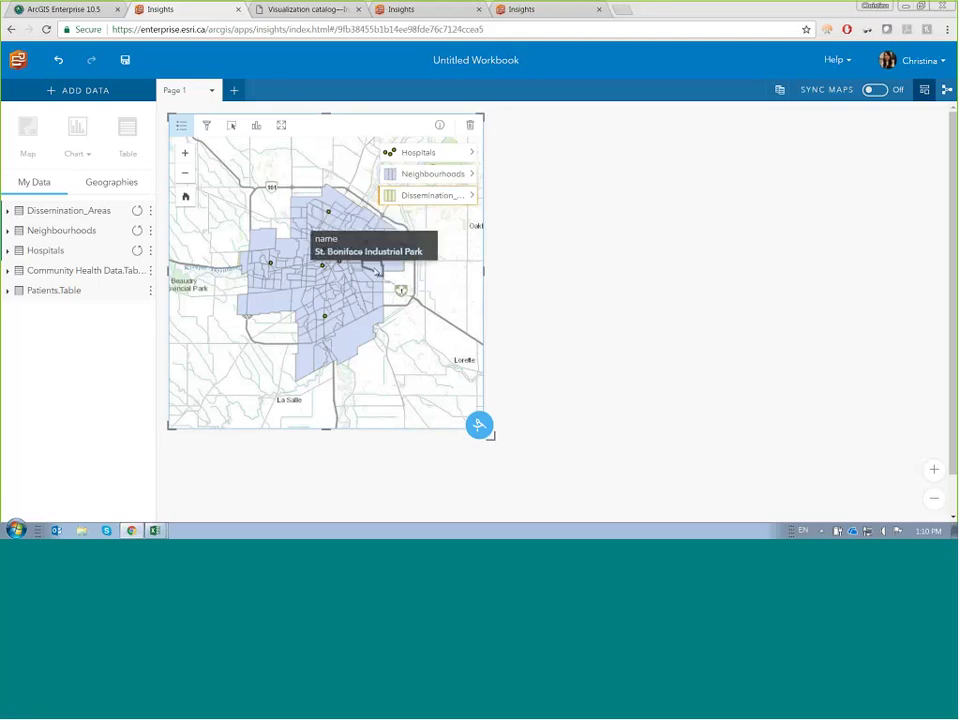
- Switch to Excel, examine the health indicator columns of Community Health Data.xlsx and return to the workbook in the browser
{"action": "left_click", "coordinate": [154, 510]}
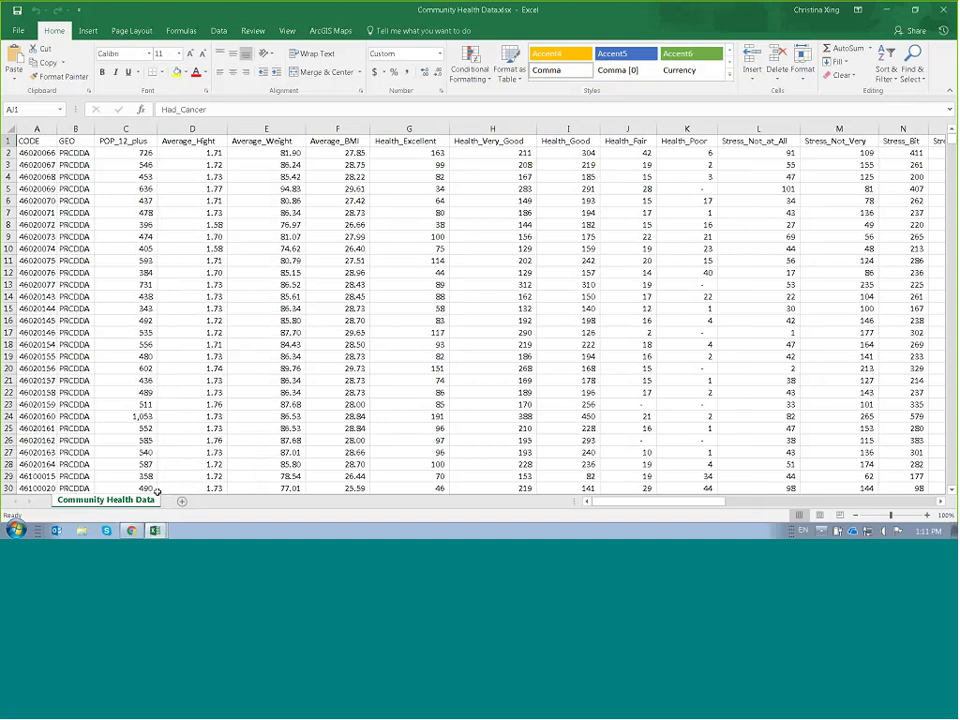
{"action": "left_click_drag", "start_coordinate": [722, 503], "coordinate": [790, 503]}
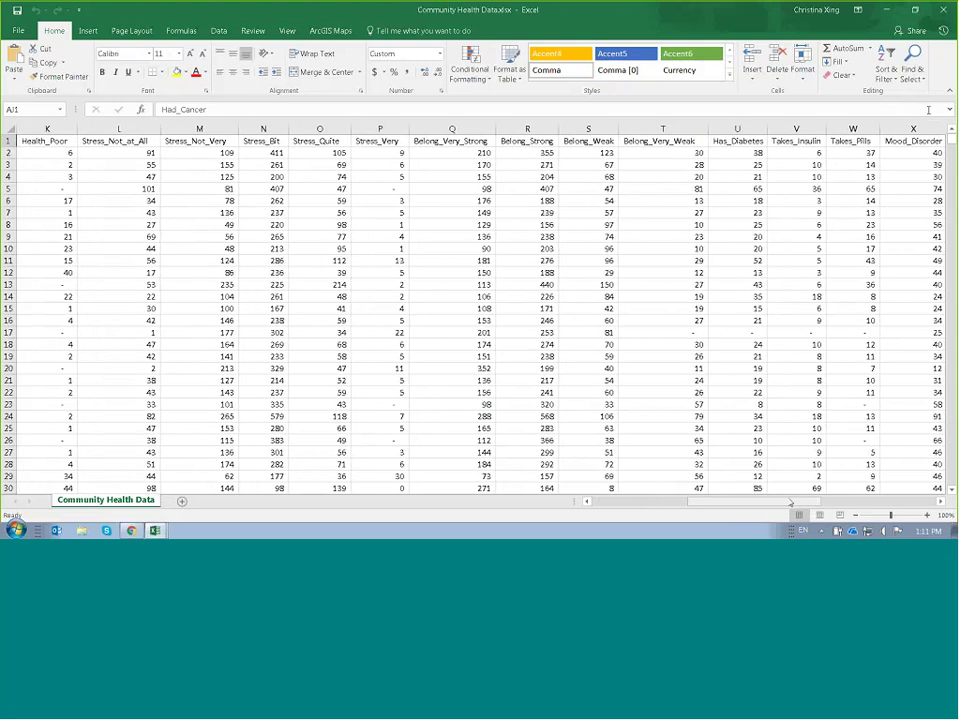
{"action": "left_click", "coordinate": [886, 10]}
{"action": "left_click", "coordinate": [887, 10]}
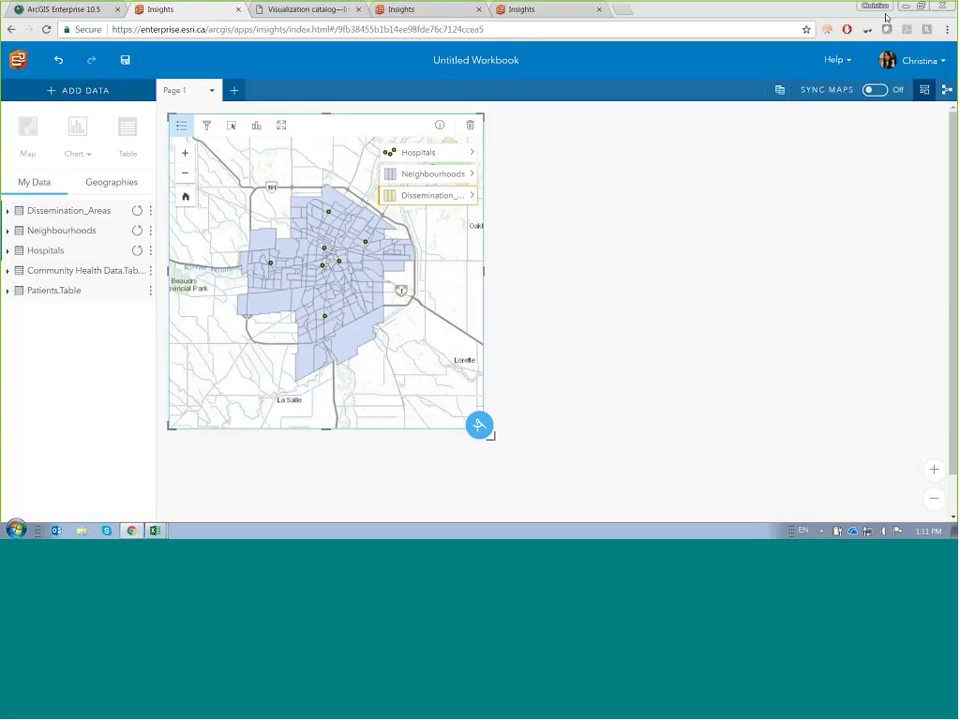
- Rename the Patients.Table dataset as Patients
{"action": "left_click", "coordinate": [84, 288]}
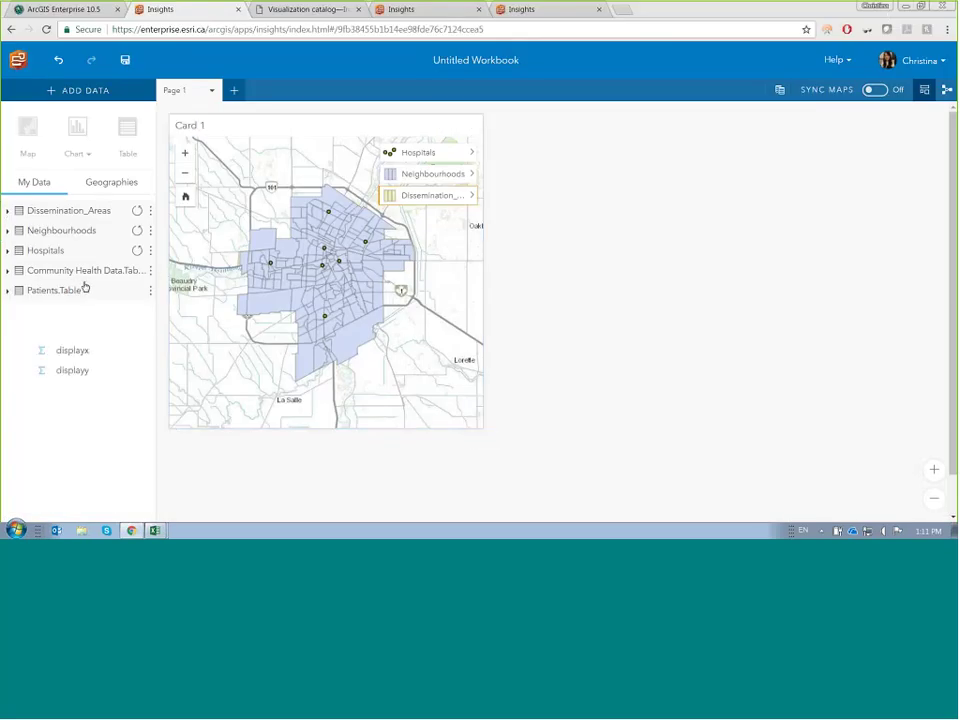
{"action": "left_click", "coordinate": [148, 292]}
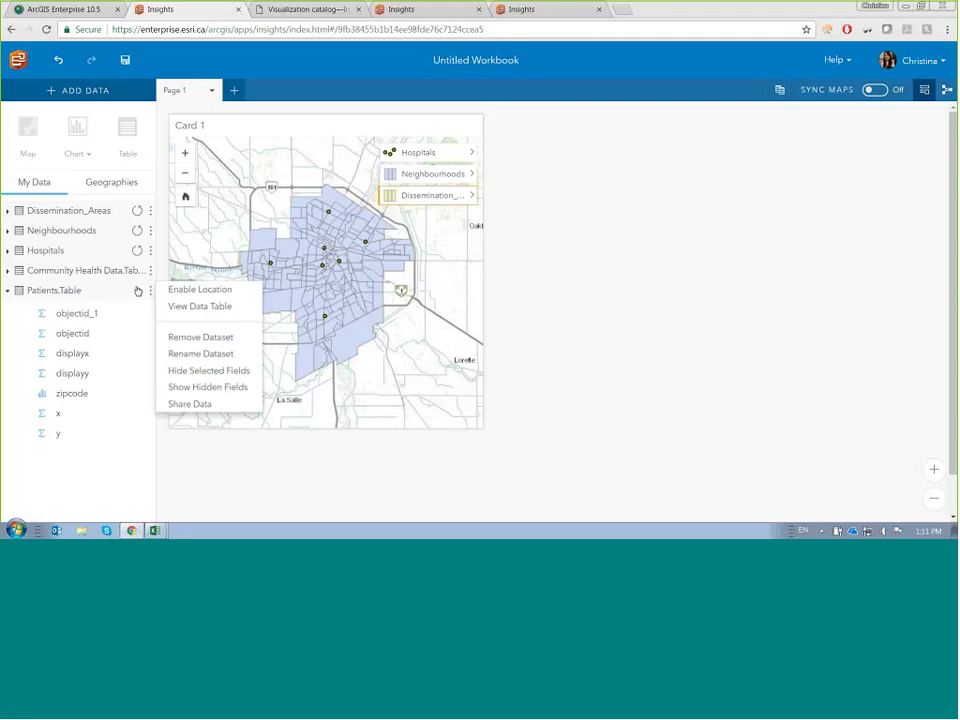
{"action": "left_click", "coordinate": [187, 354]}
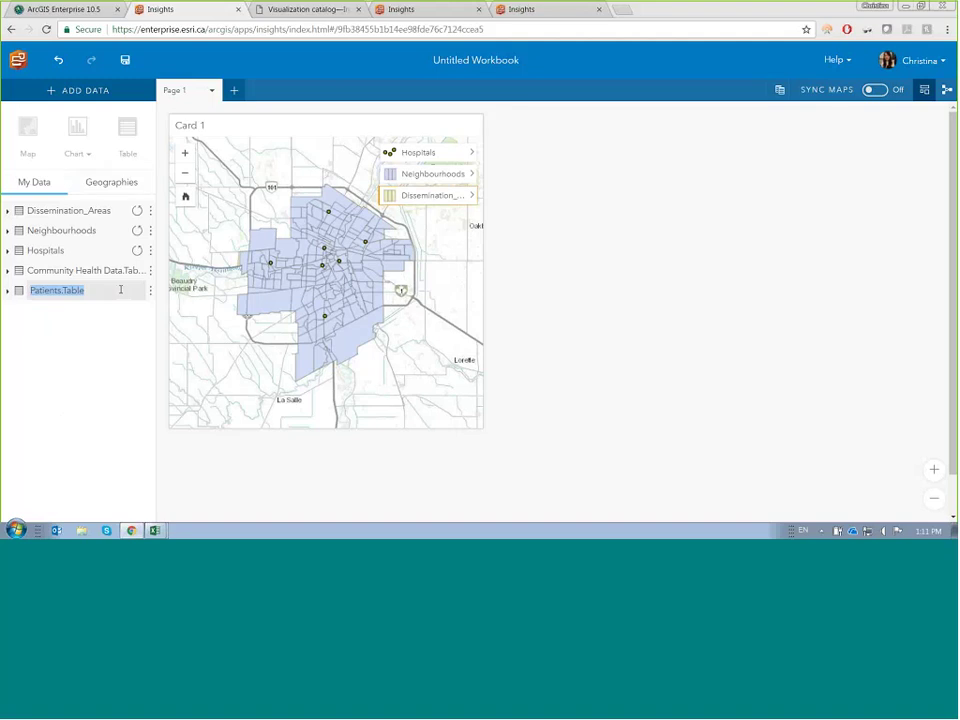
{"action": "type", "text": "Patients"}
{"action": "key", "text": "Return"}
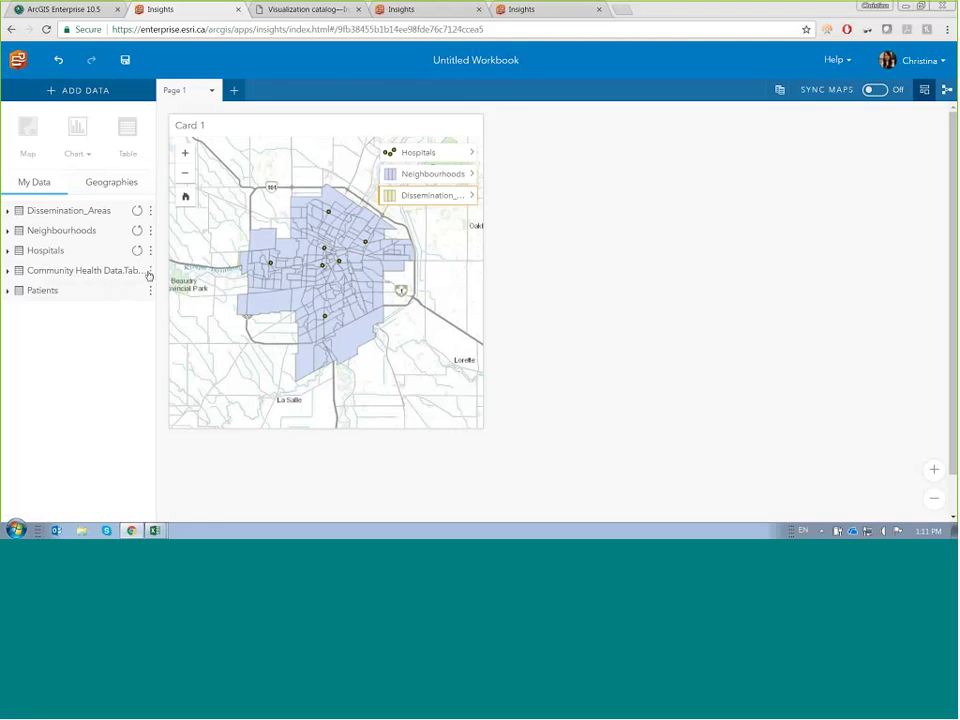
- Rename the Community Health Data.Table dataset as Community Health Data and collapse its field list
{"action": "left_click", "coordinate": [150, 270]}
{"action": "left_click", "coordinate": [177, 334]}
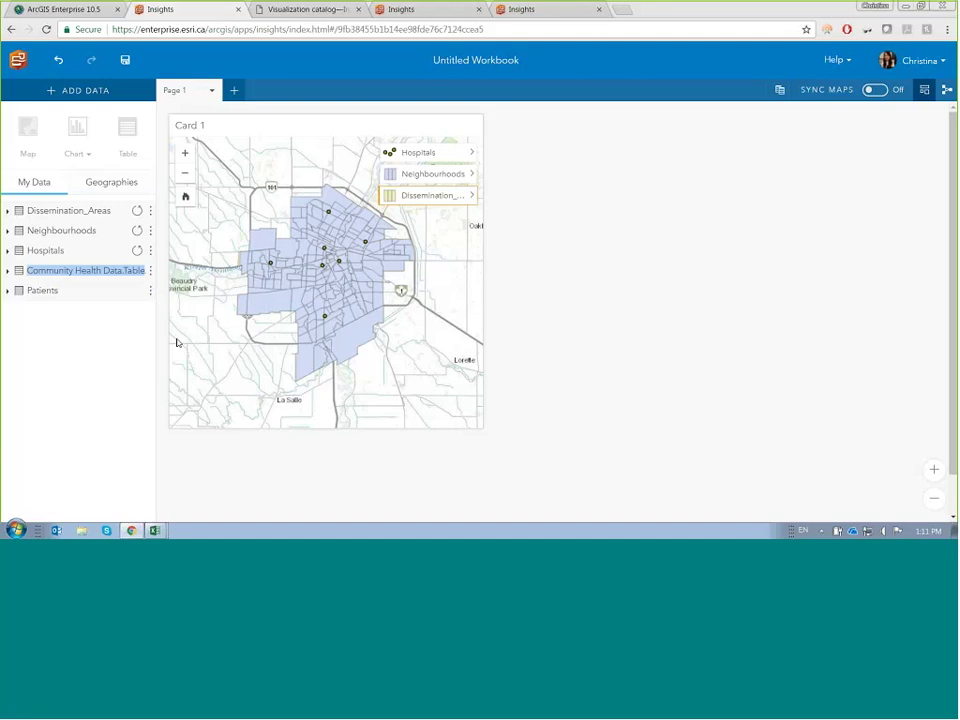
{"action": "left_click", "coordinate": [126, 272]}
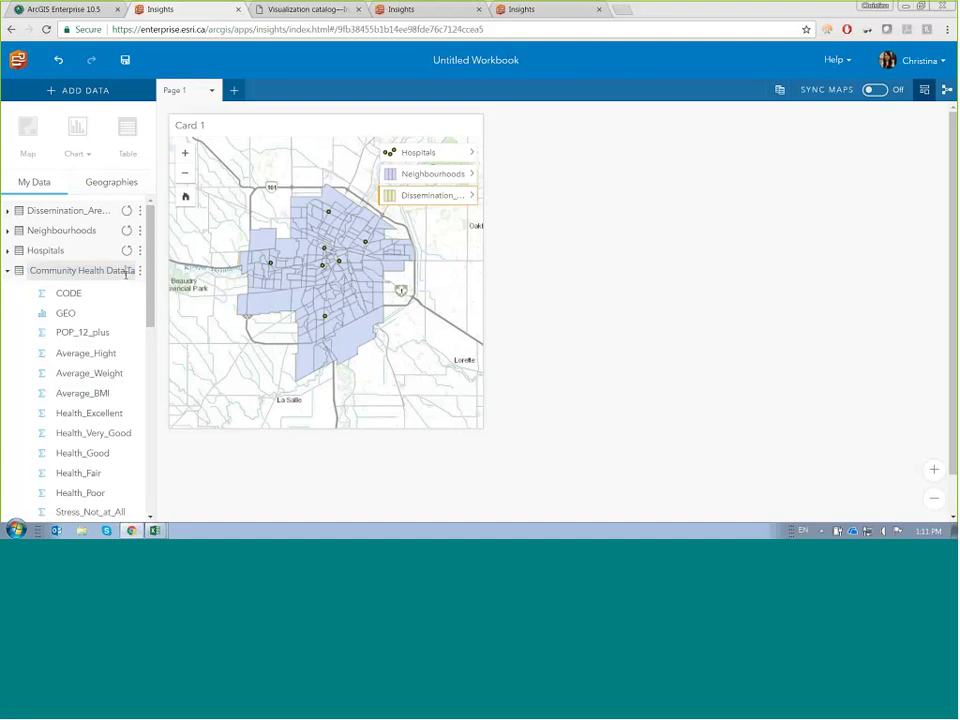
{"action": "double_click", "coordinate": [126, 272]}
{"action": "key", "text": "BackSpace"}
{"action": "key", "text": "Return"}
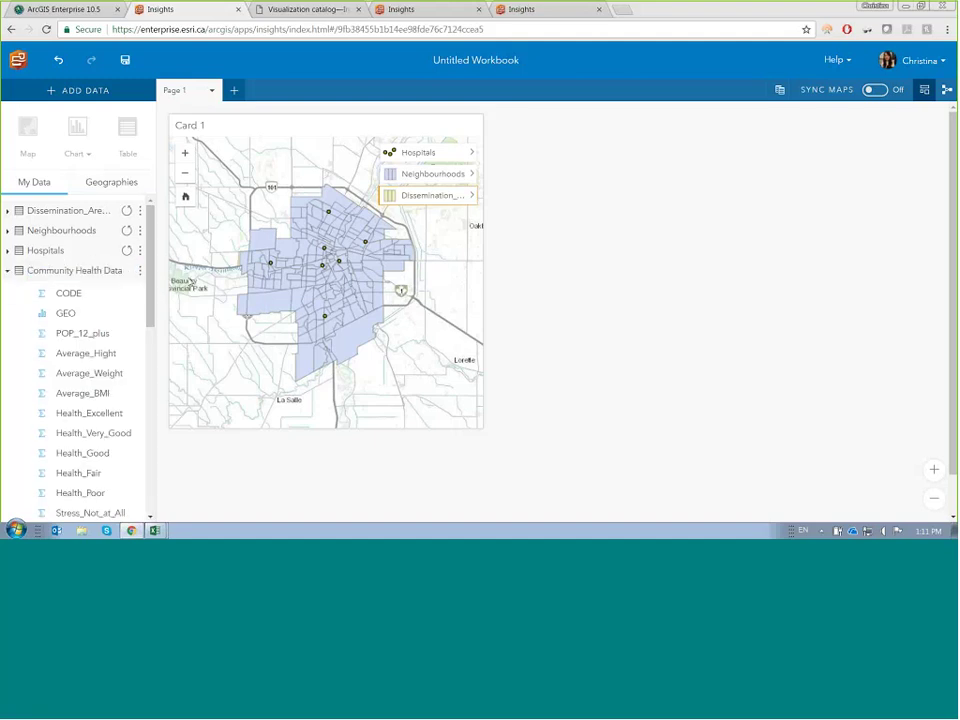
{"action": "left_click", "coordinate": [9, 271]}
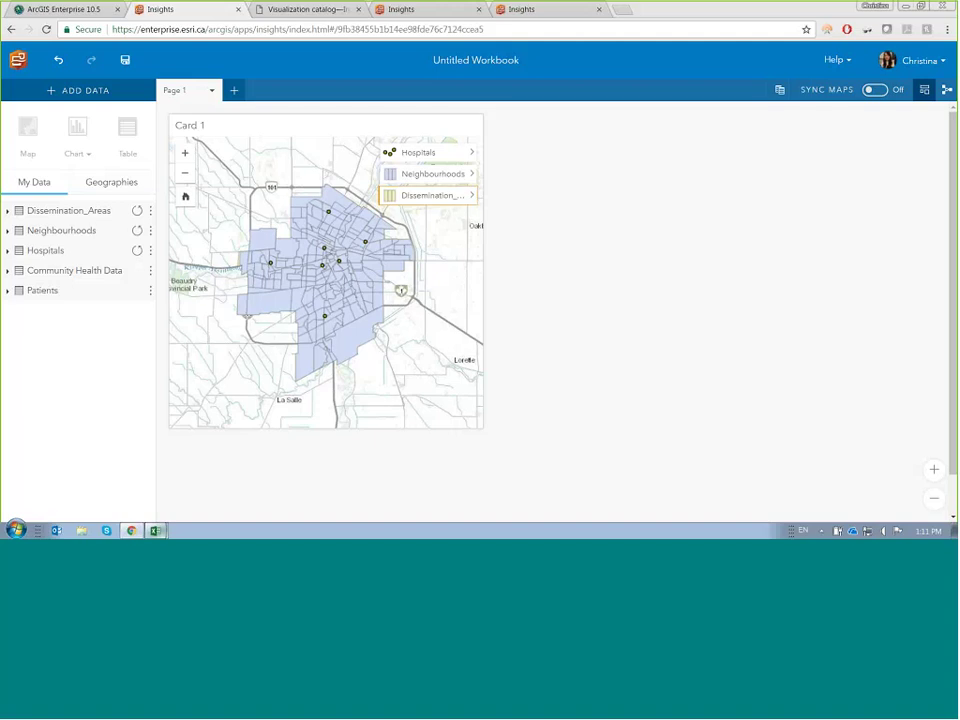
- Check Patients.xlsx in Excel, and enable location on the Patients dataset by coordinates, using displayx as longitude, displayy as latitude and World Geodetic System
{"action": "left_click", "coordinate": [155, 530]}
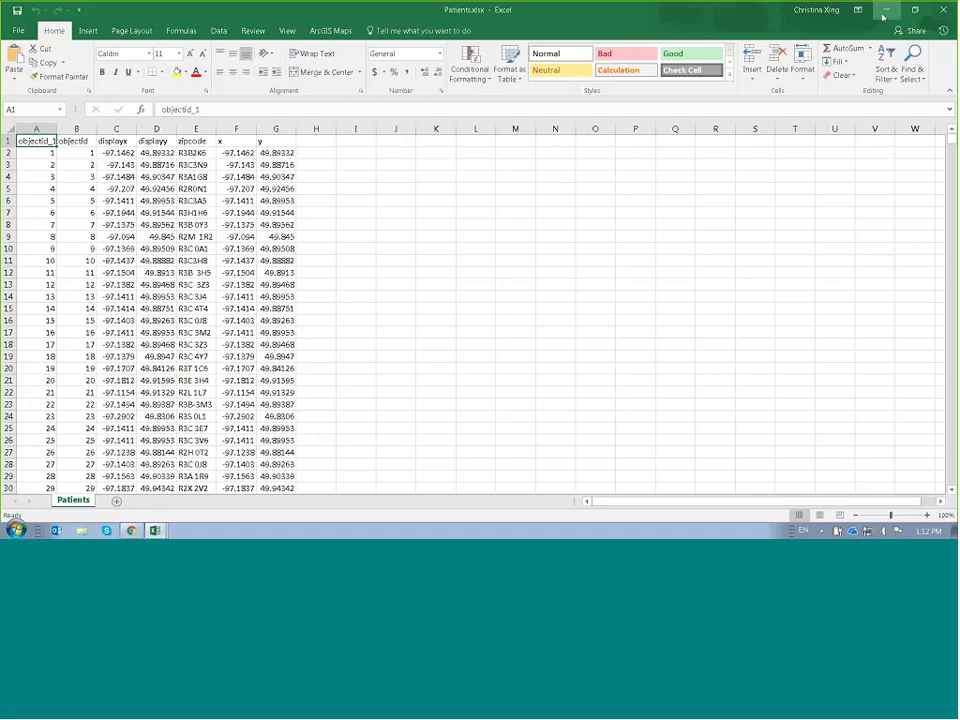
{"action": "key", "text": "alt+Tab"}
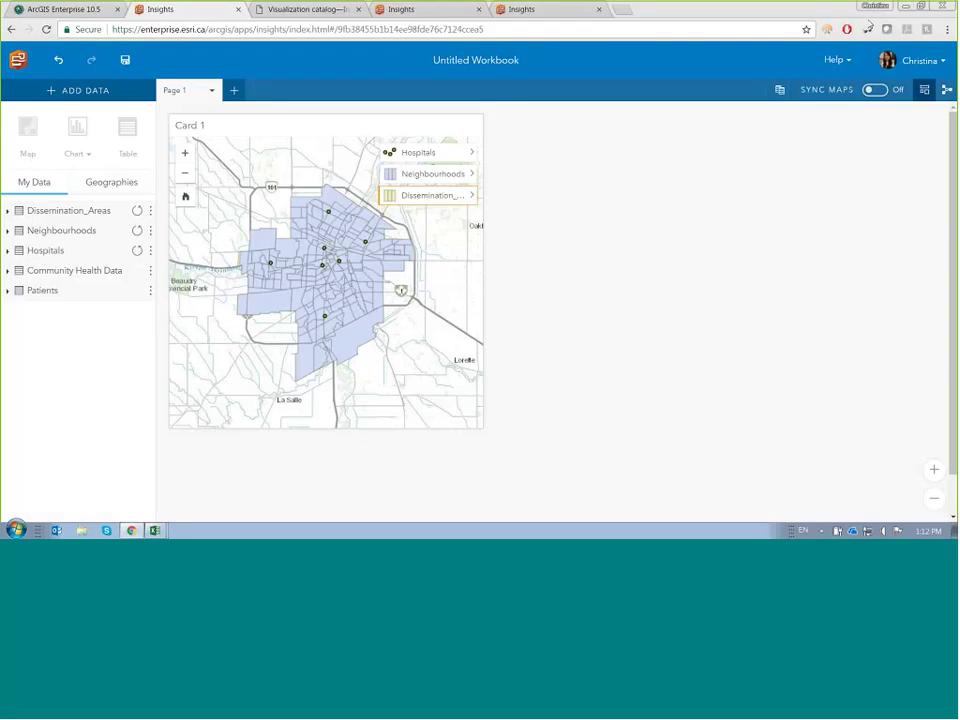
{"action": "left_click", "coordinate": [7, 291]}
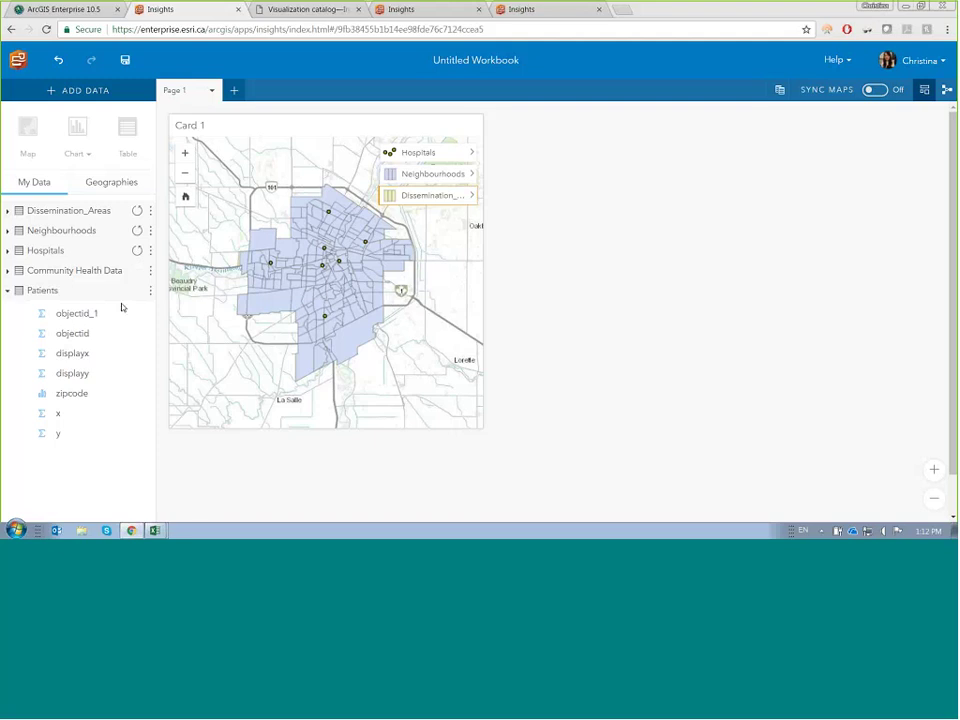
{"action": "left_click", "coordinate": [151, 291]}
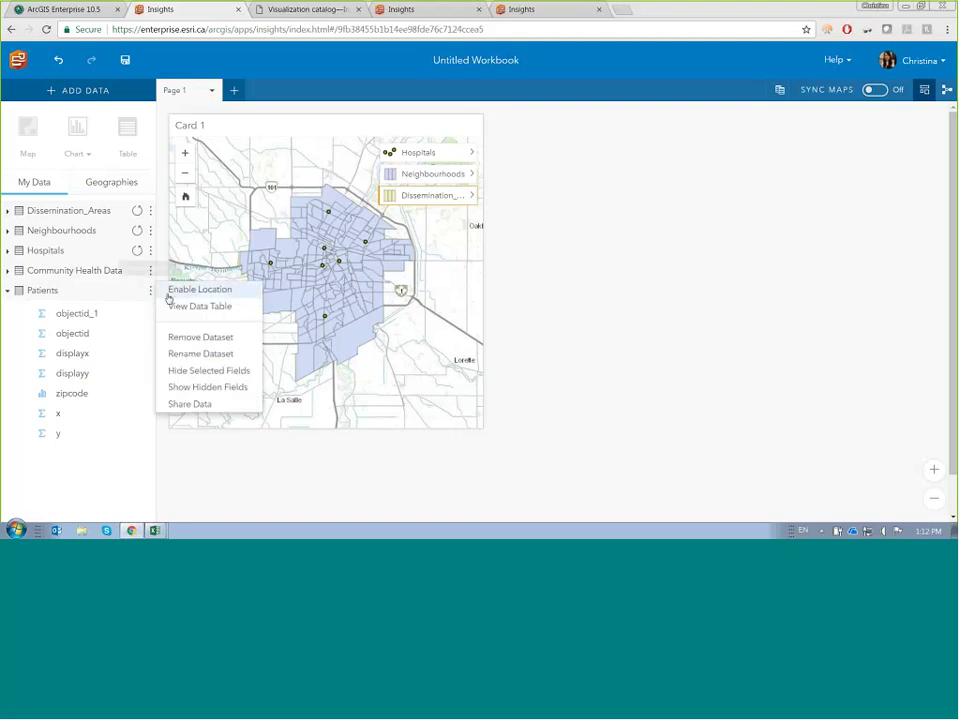
{"action": "left_click", "coordinate": [168, 292]}
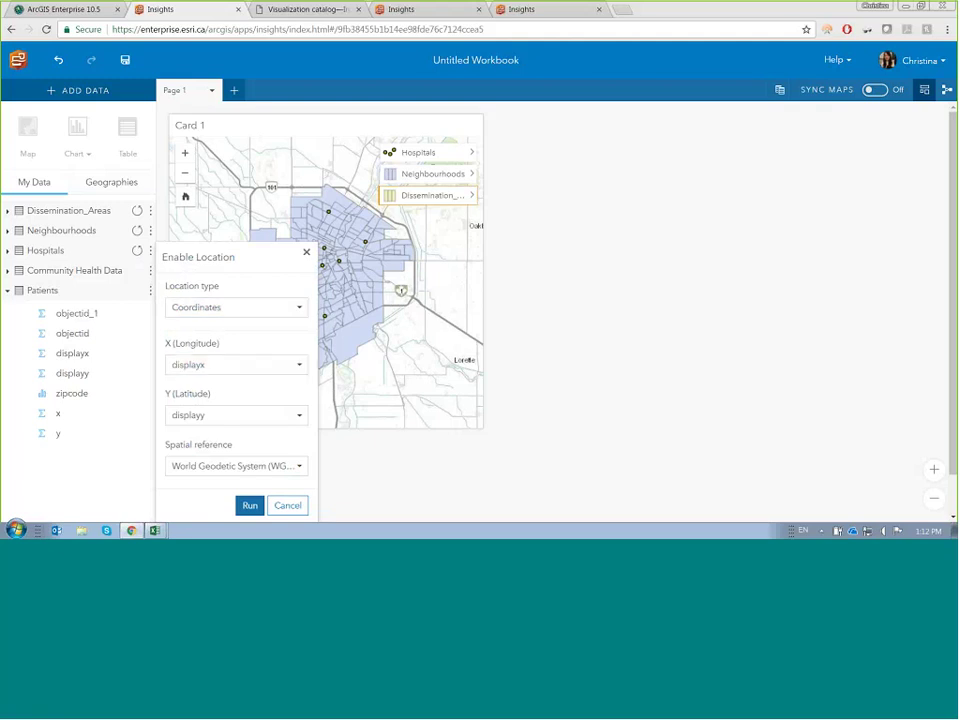
{"action": "left_click", "coordinate": [245, 505]}
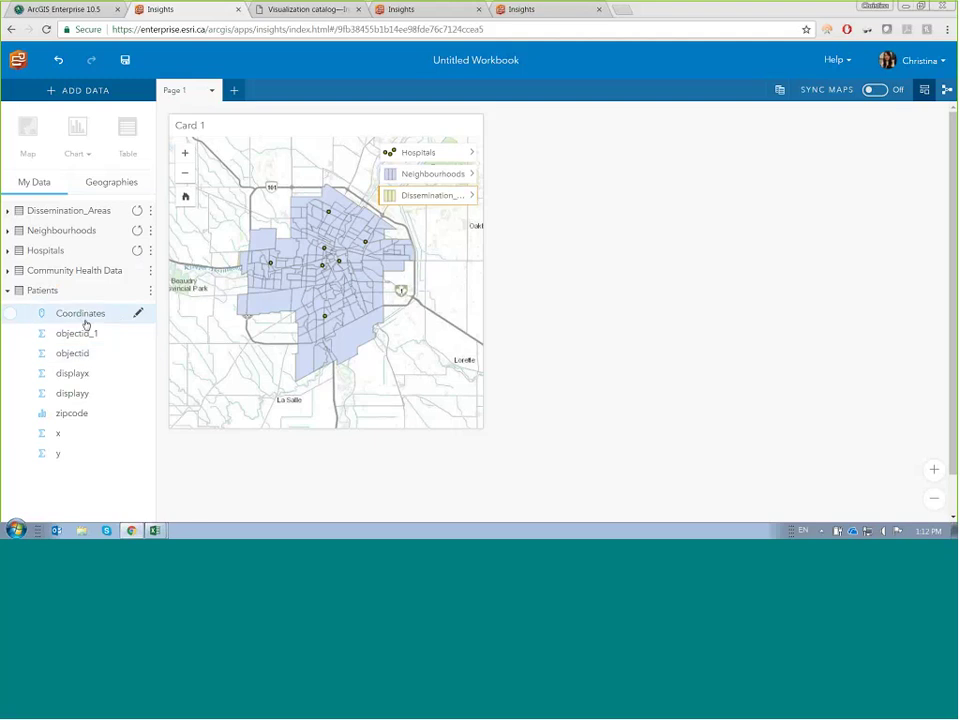
- Create a map card from the Patients Coordinates field and enlarge it to match the size of Card 1
{"action": "left_click_drag", "start_coordinate": [85, 323], "coordinate": [587, 274]}
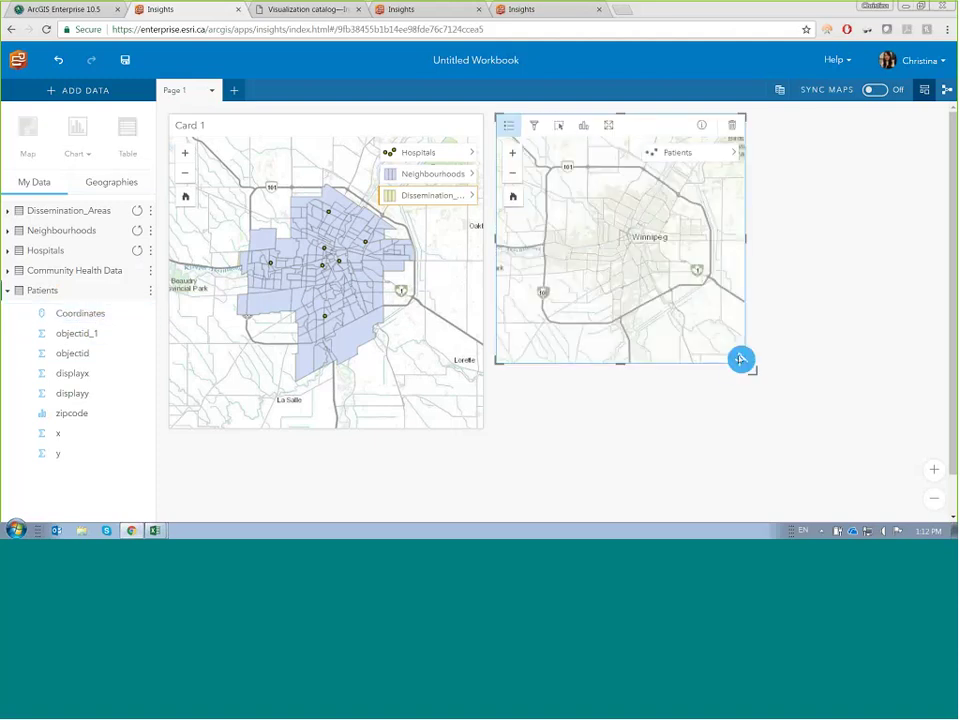
{"action": "left_click_drag", "start_coordinate": [759, 383], "coordinate": [825, 444]}
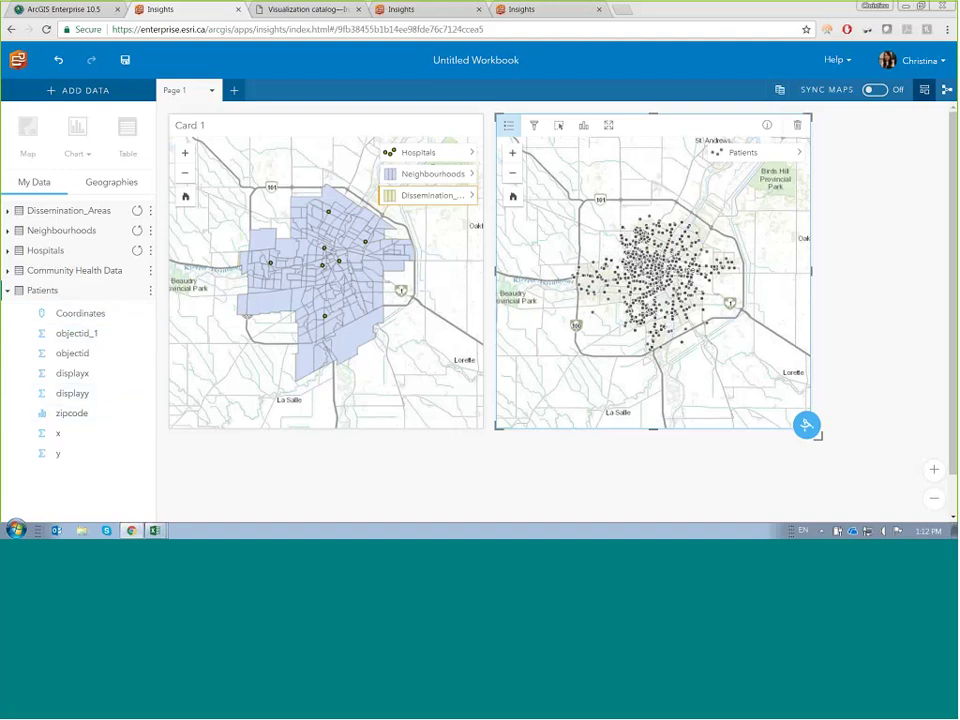
- Enable location on the Patients dataset by address, using Esri World Batch Geocoder, country Canada and zipcode as the Postal field
{"action": "left_click", "coordinate": [150, 290]}
{"action": "left_click", "coordinate": [170, 291]}
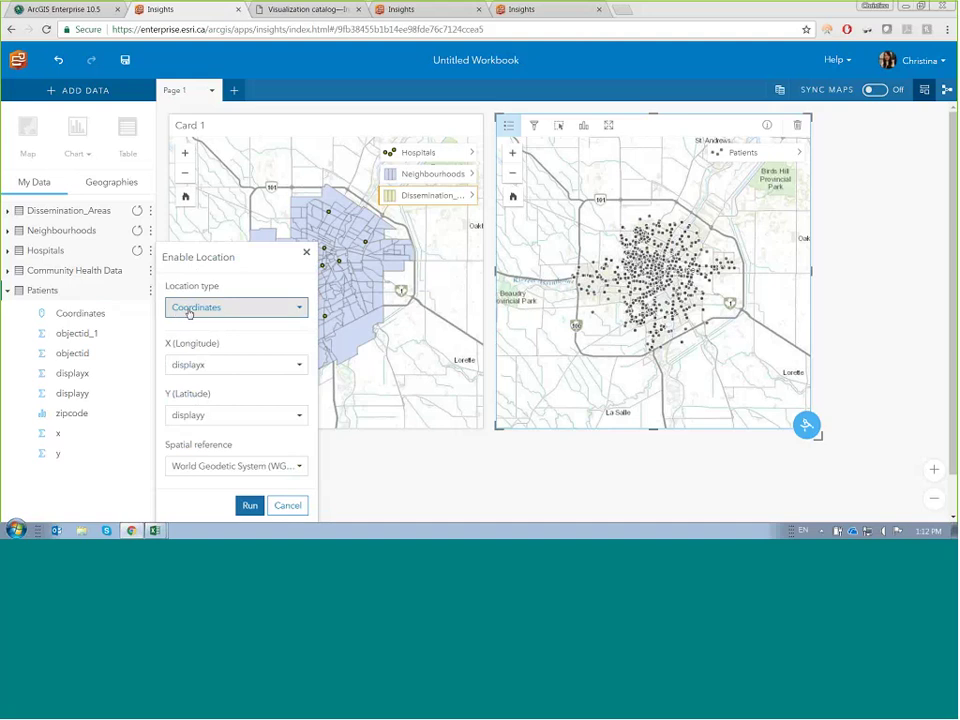
{"action": "left_click", "coordinate": [218, 308]}
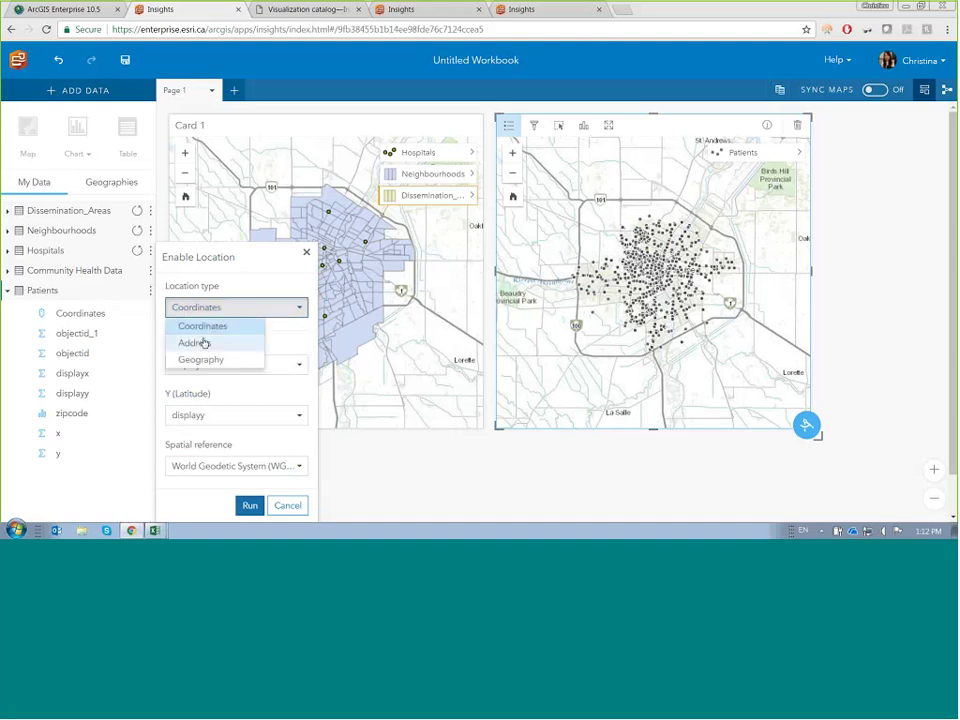
{"action": "left_click", "coordinate": [203, 342]}
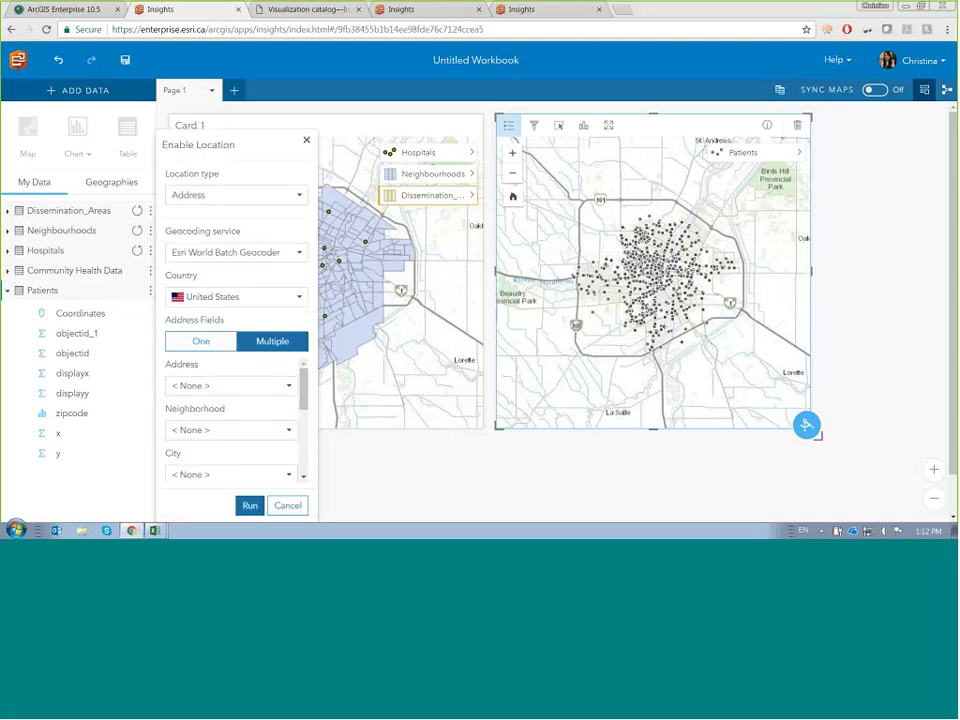
{"action": "left_click", "coordinate": [228, 300]}
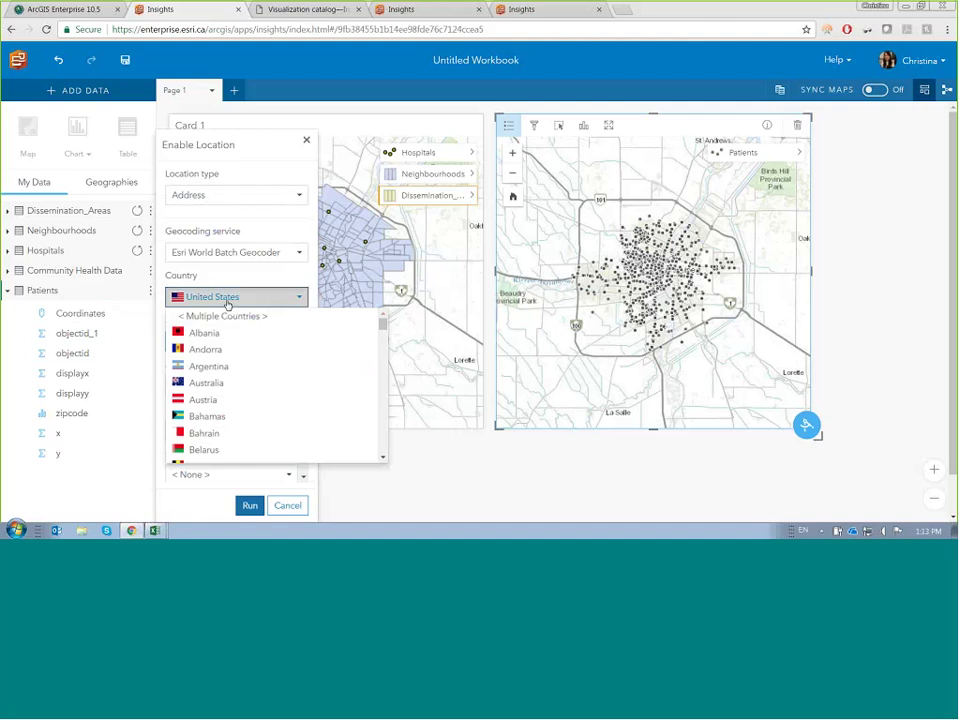
{"action": "scroll", "coordinate": [276, 364], "scroll_direction": "down", "scroll_amount": 3}
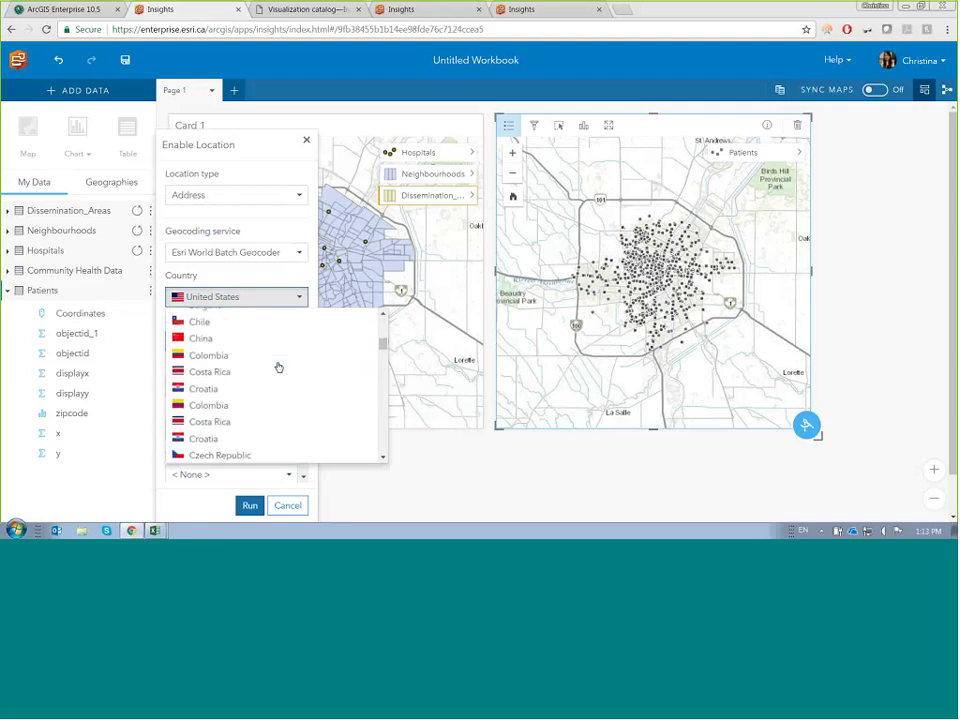
{"action": "scroll", "coordinate": [276, 366], "scroll_direction": "up", "scroll_amount": 2}
{"action": "left_click", "coordinate": [273, 362]}
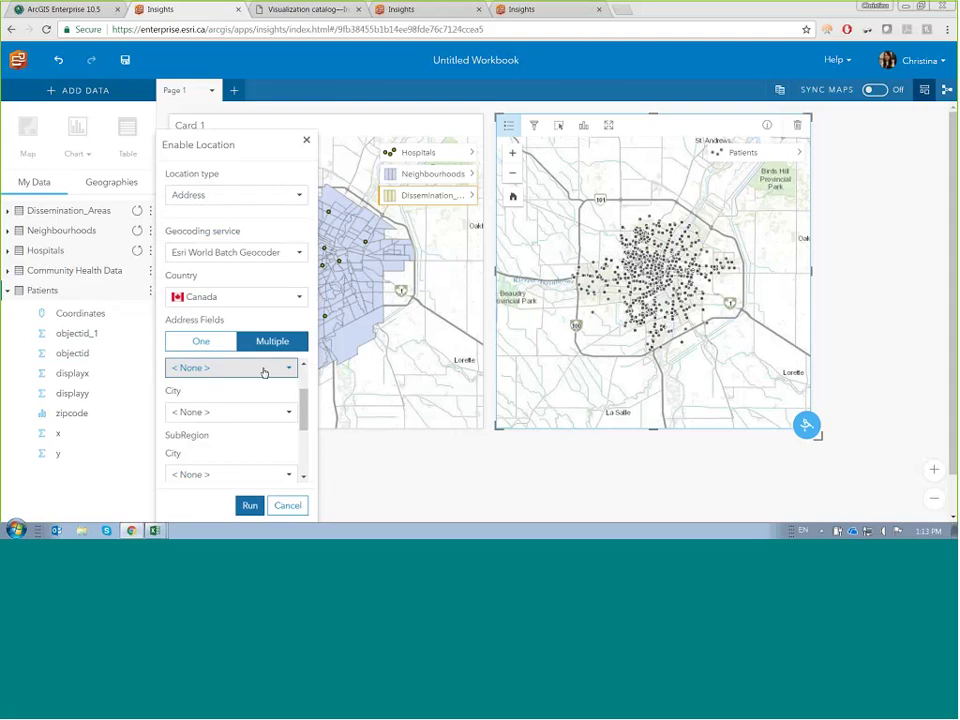
{"action": "scroll", "coordinate": [264, 372], "scroll_direction": "down", "scroll_amount": 5}
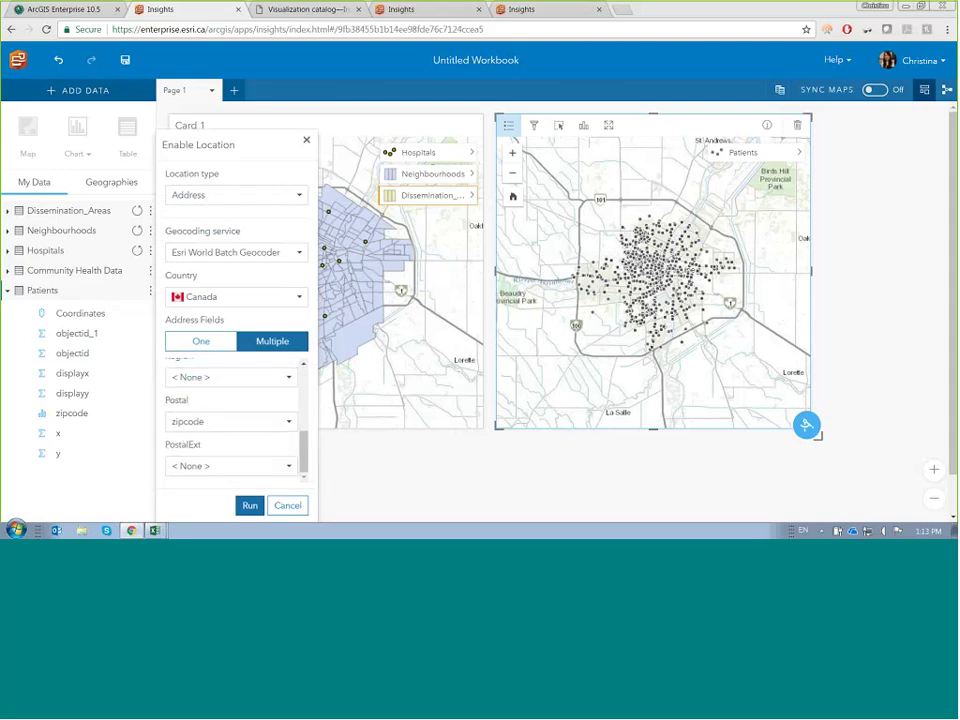
{"action": "left_click", "coordinate": [249, 506]}
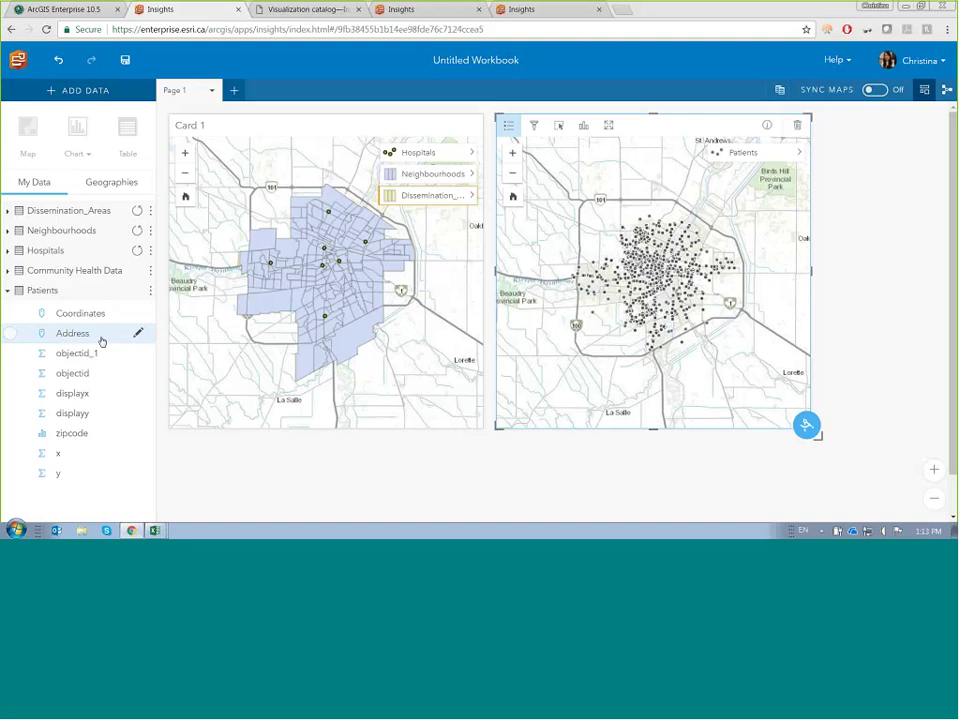
- Add the Patients Address locations to the second map as single symbols and compare them with the coordinate points near St. Boniface Industrial Park
{"action": "left_click_drag", "start_coordinate": [101, 341], "coordinate": [744, 349]}
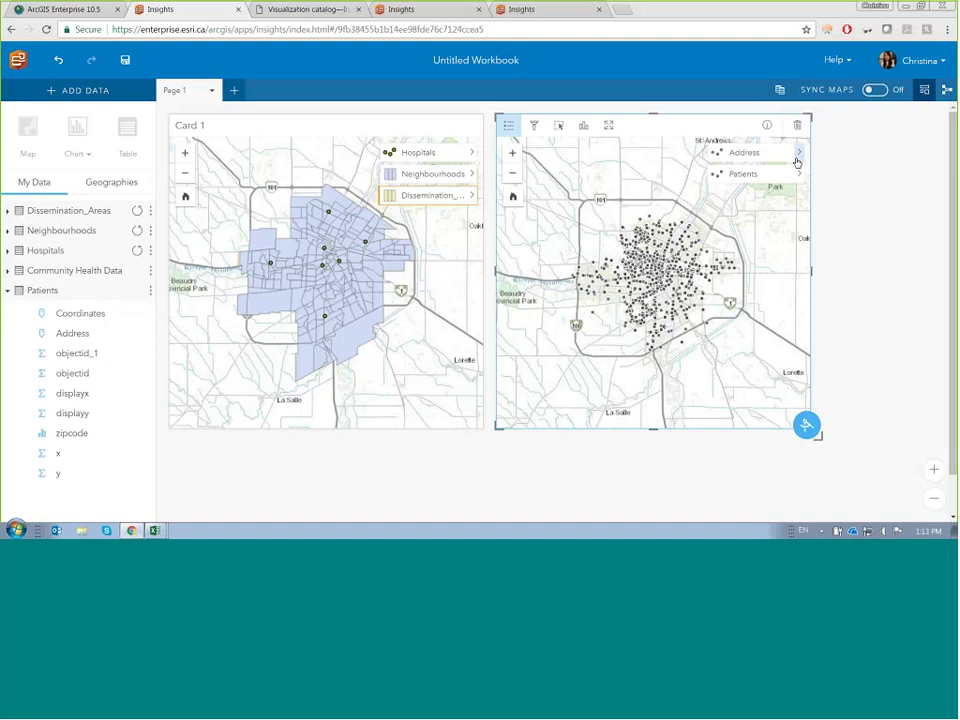
{"action": "left_click", "coordinate": [798, 153]}
{"action": "left_click", "coordinate": [845, 247]}
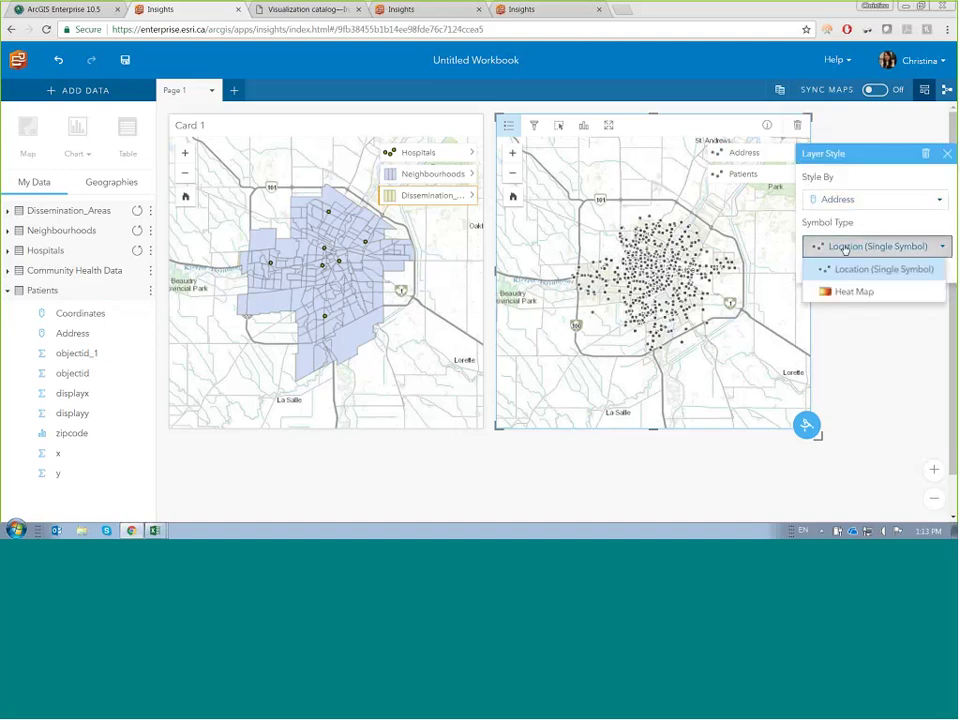
{"action": "left_click", "coordinate": [842, 270]}
{"action": "left_click", "coordinate": [818, 300]}
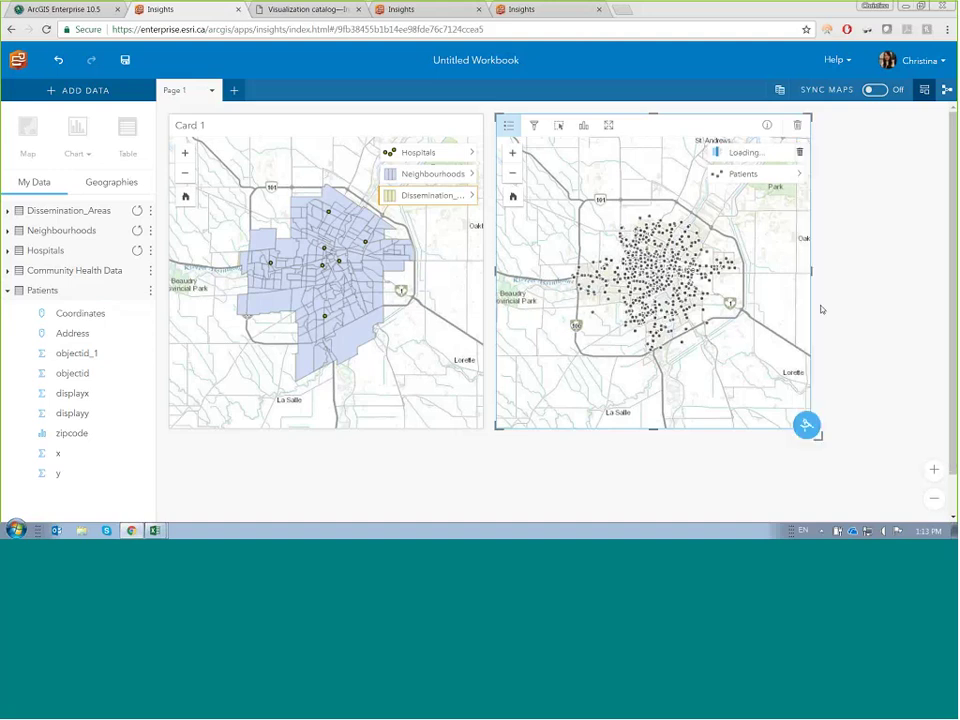
{"action": "scroll", "coordinate": [715, 264], "scroll_direction": "up", "scroll_amount": 2}
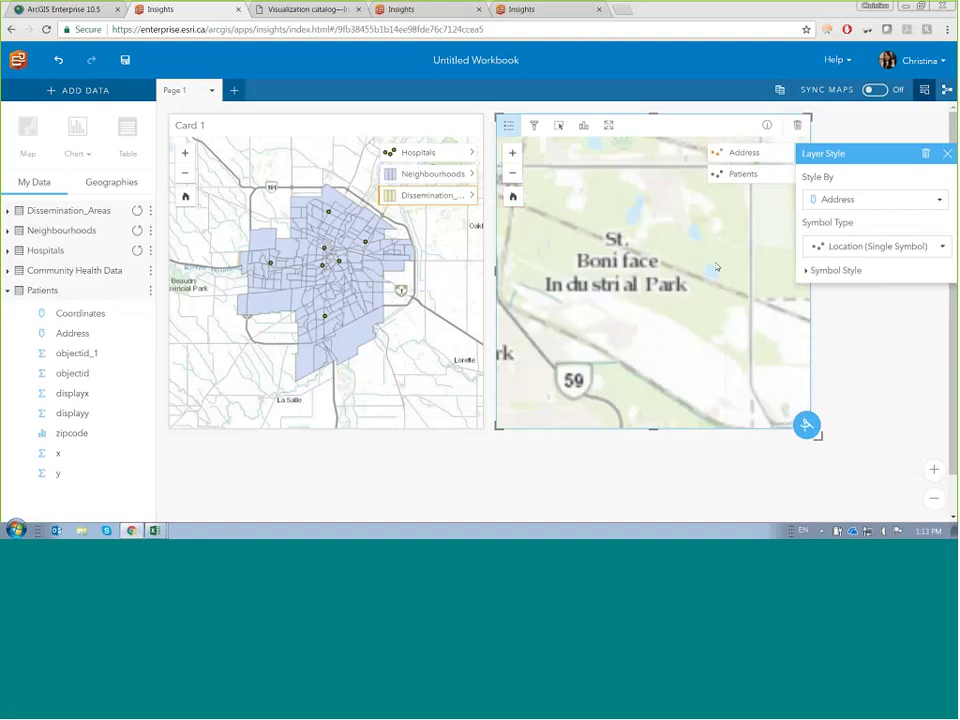
{"action": "left_click_drag", "start_coordinate": [658, 227], "coordinate": [664, 301]}
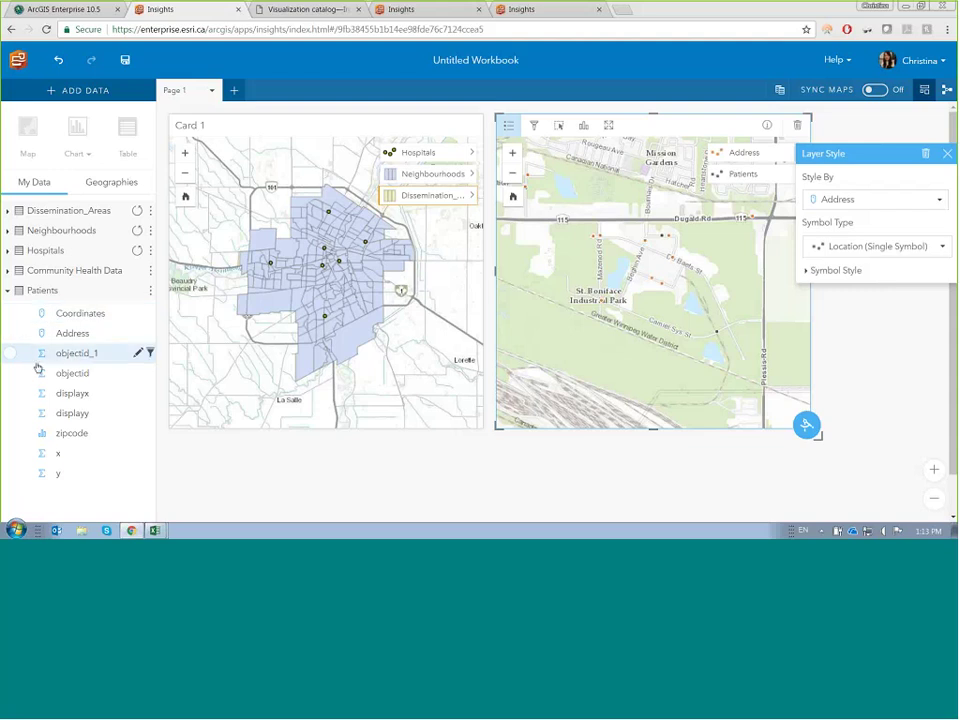
- Examine the field role options available for objectid_1 in the Patients dataset
{"action": "left_click", "coordinate": [41, 354]}
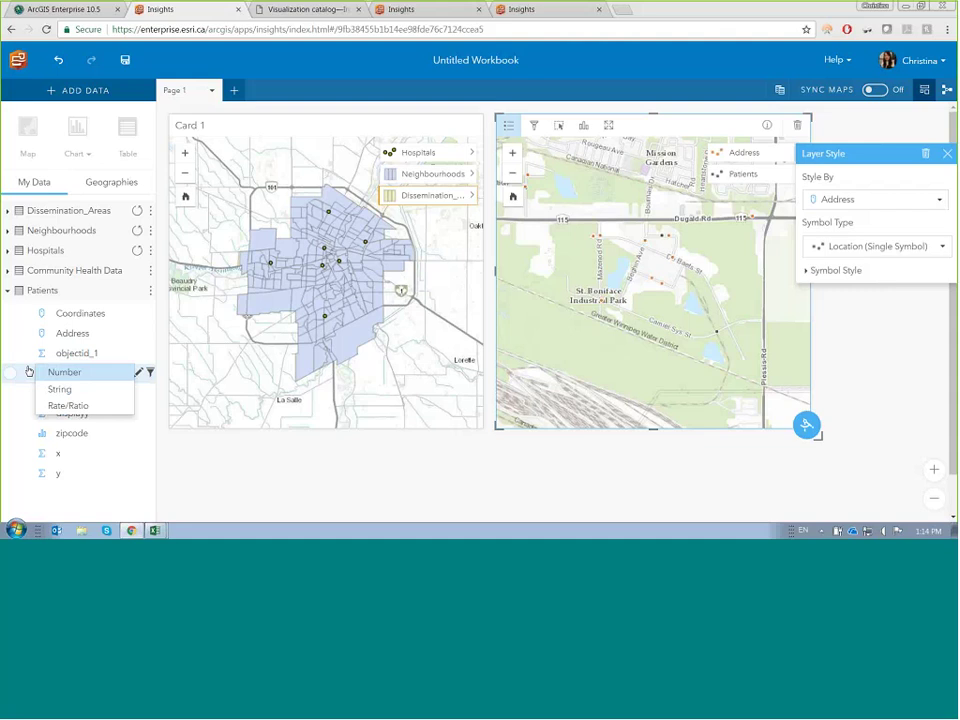
{"action": "left_click", "coordinate": [69, 389]}
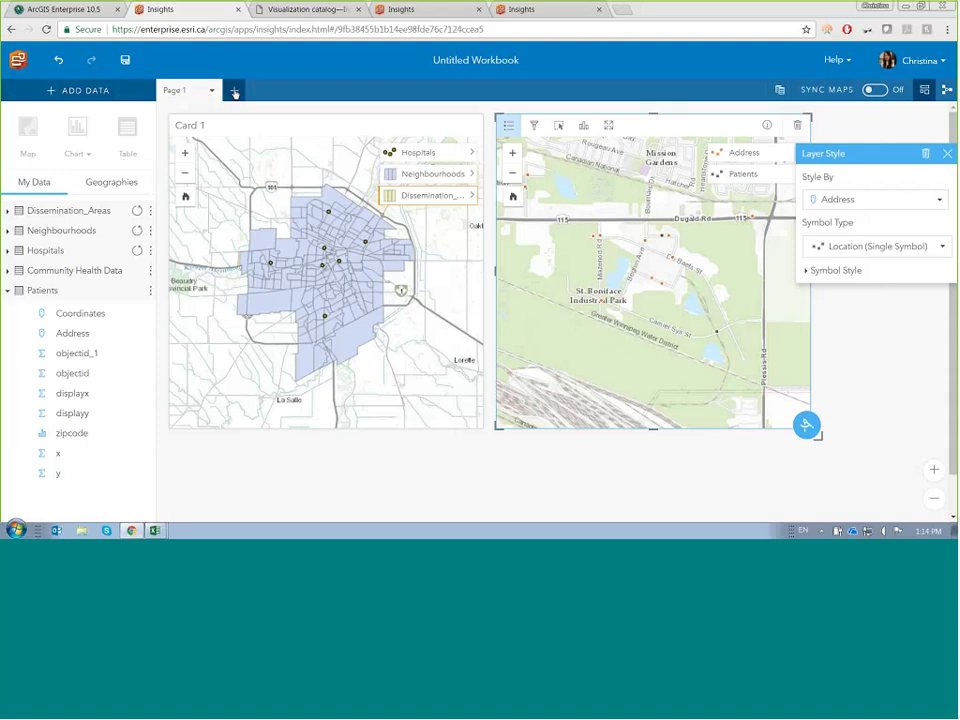
- Create a second page from the Hospitals dataset, check the content available to add without adding any, and return to Page 1
{"action": "left_click_drag", "start_coordinate": [71, 252], "coordinate": [237, 97]}
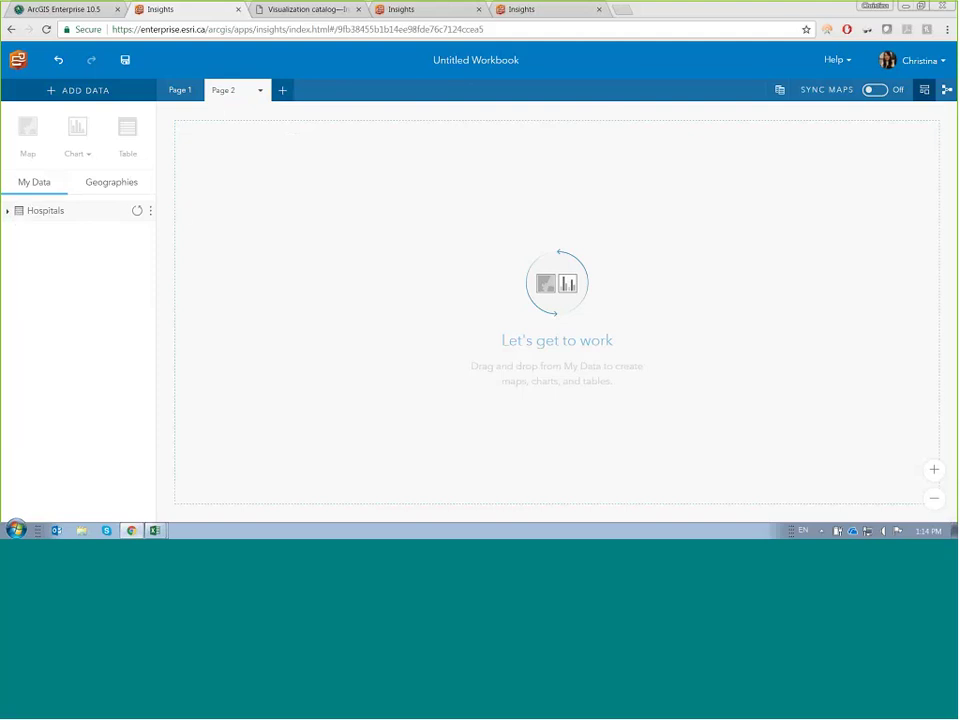
{"action": "left_click", "coordinate": [94, 95]}
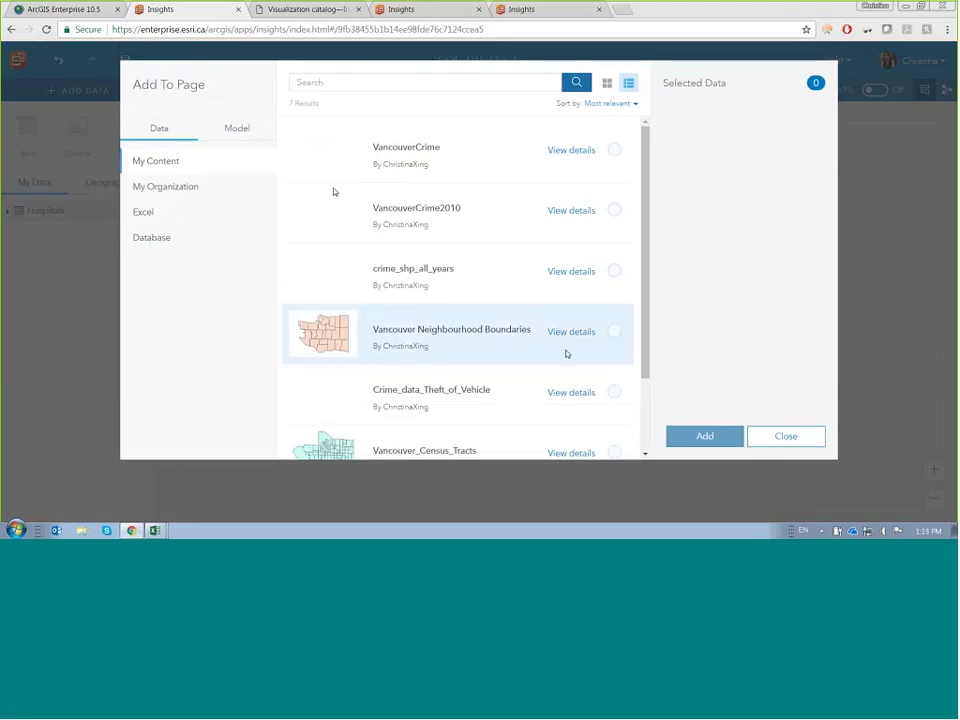
{"action": "left_click", "coordinate": [795, 442]}
{"action": "left_click", "coordinate": [180, 95]}
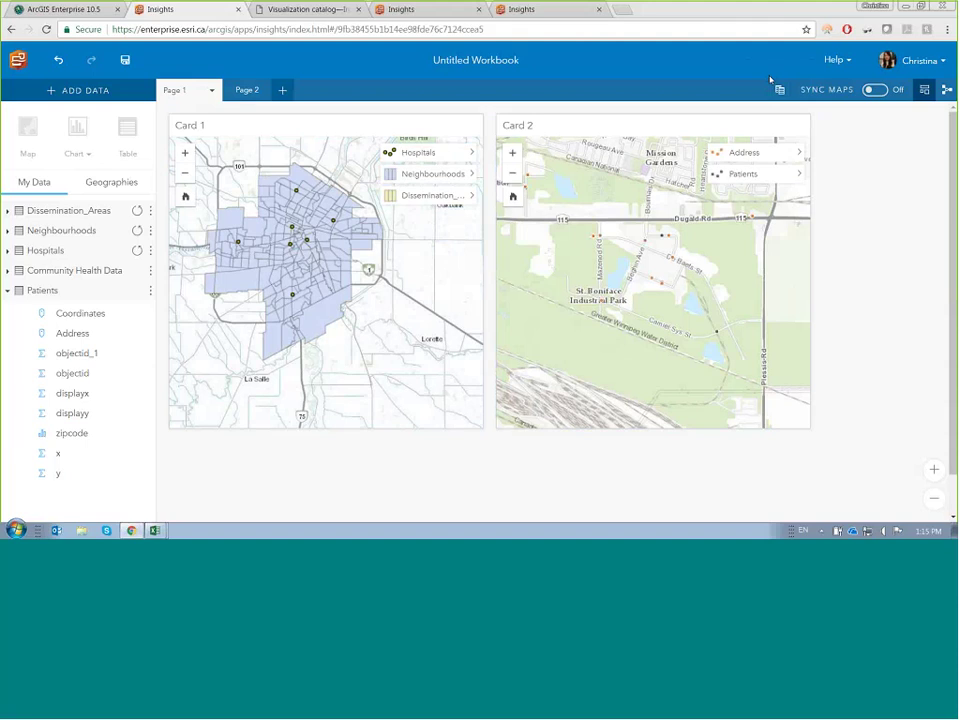
- Turn on map syncing and look at the analysis view of Page 1 before returning to the page view
{"action": "left_click", "coordinate": [872, 91]}
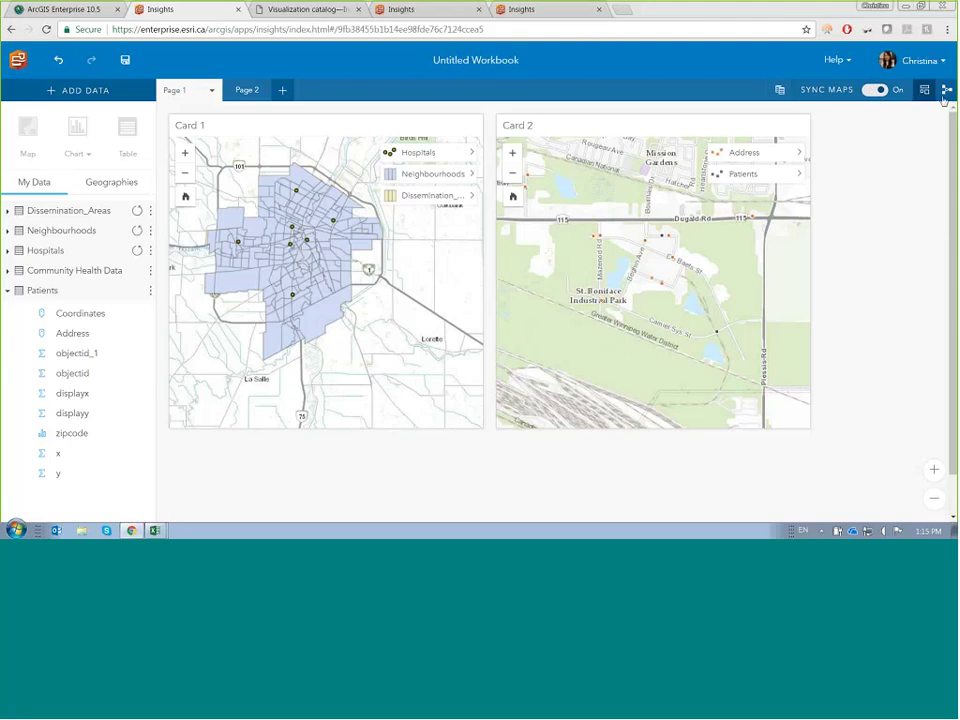
{"action": "left_click", "coordinate": [945, 91]}
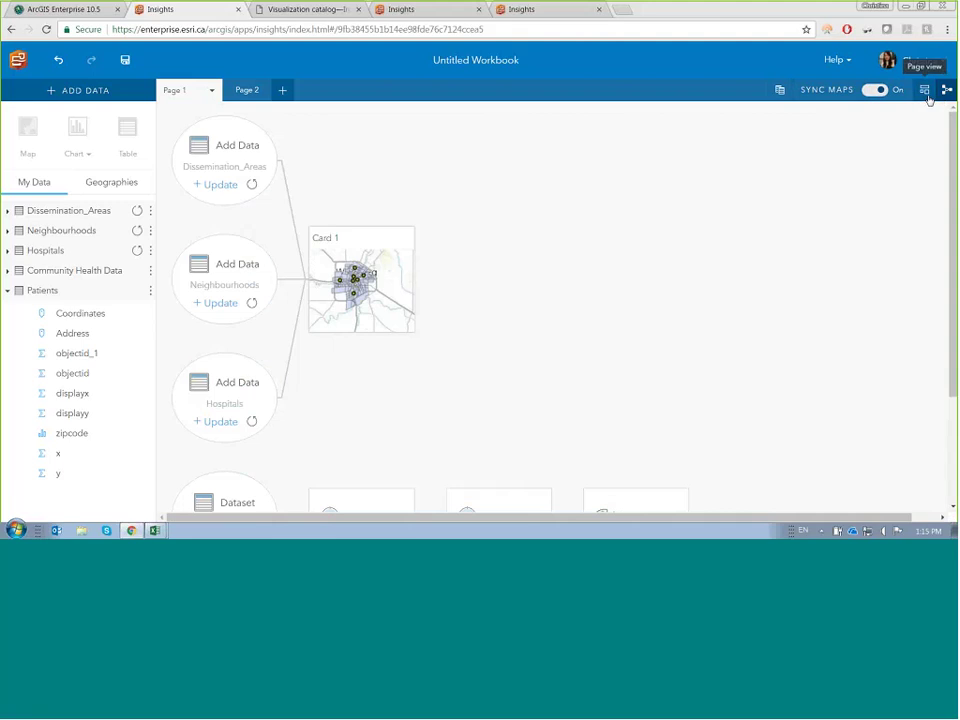
{"action": "left_click", "coordinate": [926, 93]}
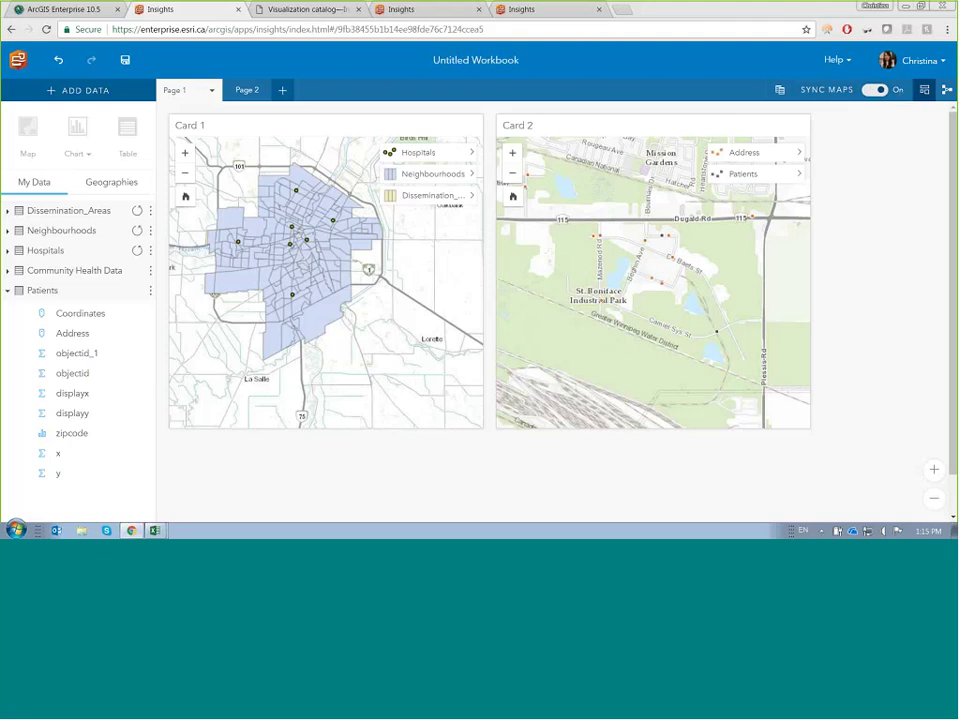
- Collapse the Patients fields, start creating relationships, and check the CODE and GEO columns of Community Health Data.xlsx in Excel
{"action": "left_click", "coordinate": [8, 290]}
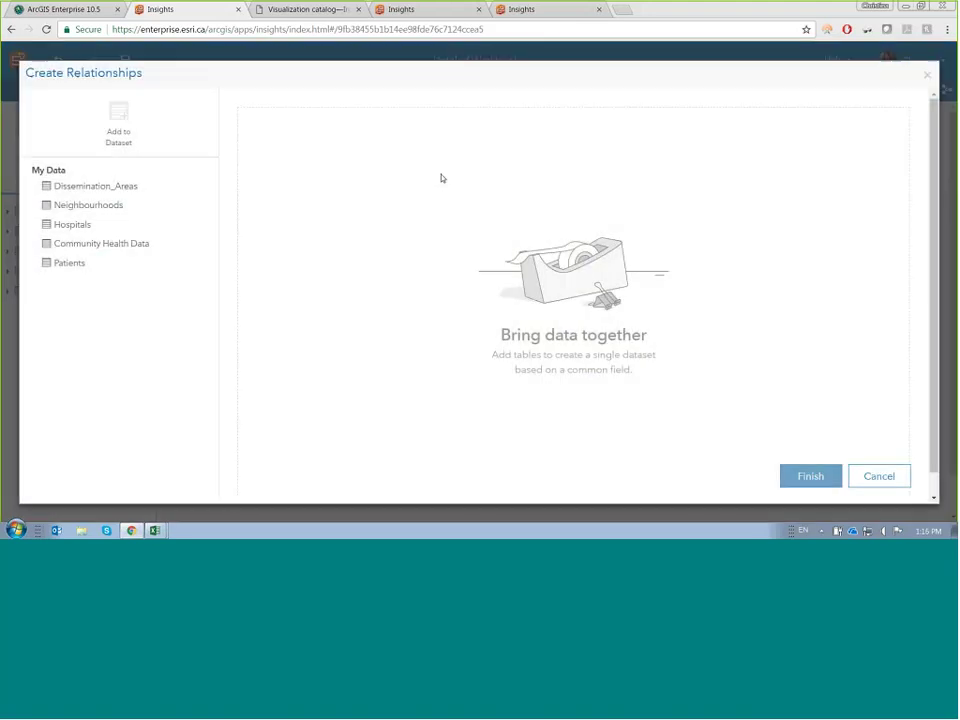
{"action": "mouse_move", "coordinate": [165, 532]}
{"action": "left_click", "coordinate": [150, 489]}
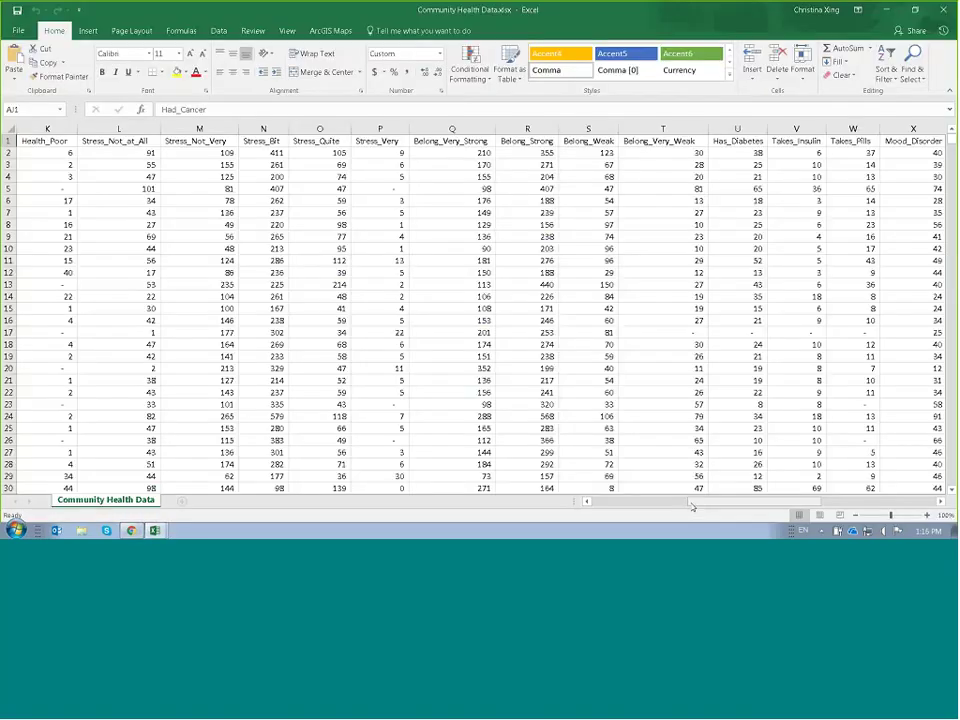
{"action": "left_click", "coordinate": [594, 502]}
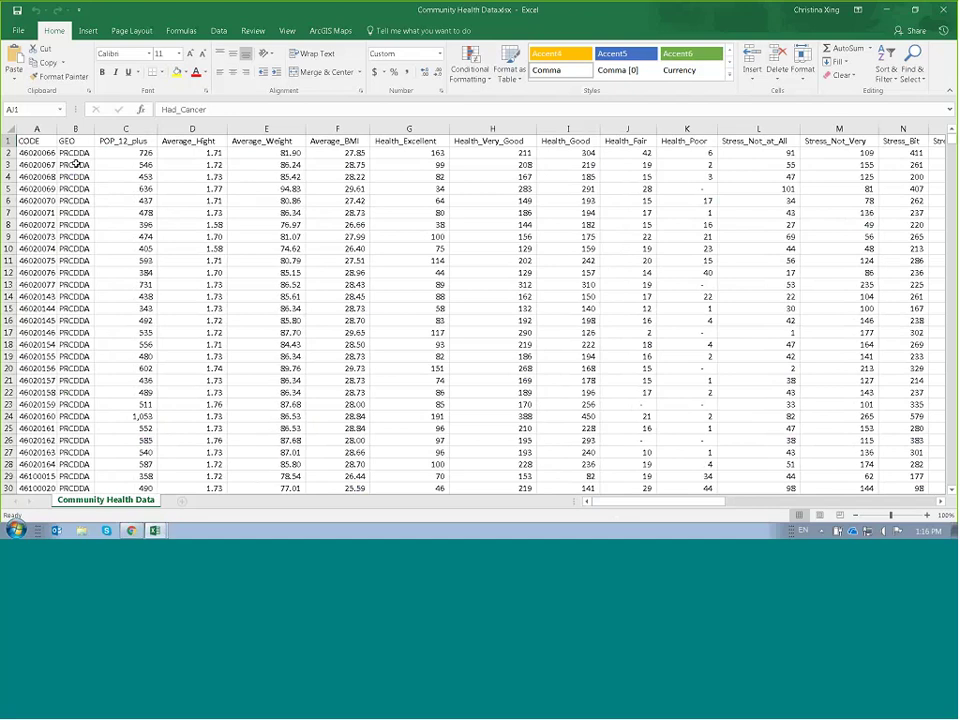
{"action": "left_click", "coordinate": [888, 10]}
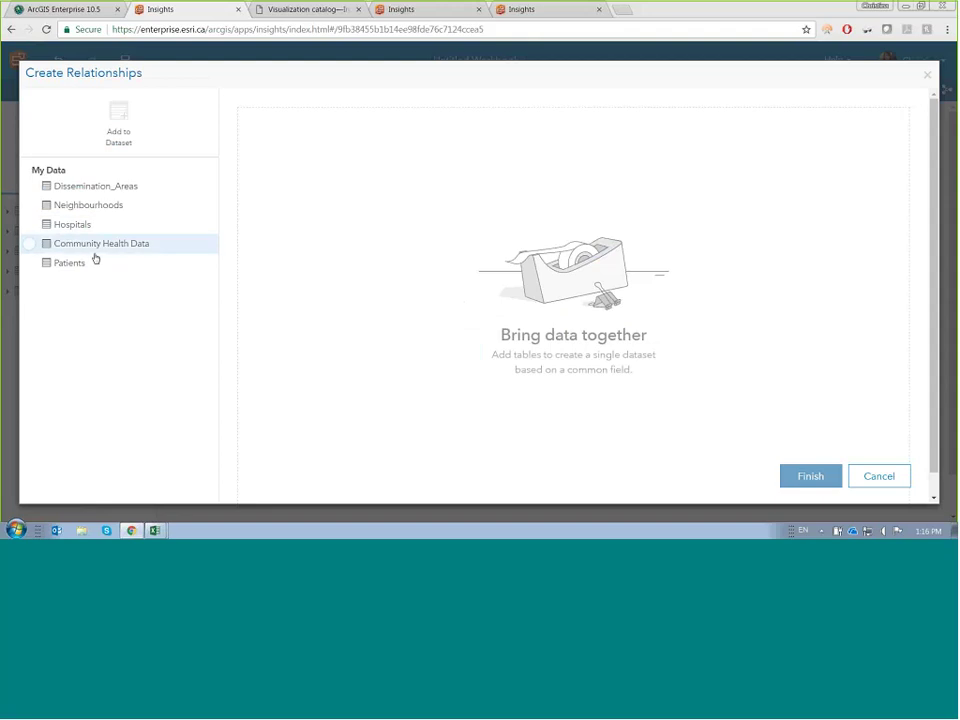
- Join Community Health Data to Dissemination_Areas with an Intersect relationship matching the CODE field to DAUID
{"action": "left_click_drag", "start_coordinate": [88, 244], "coordinate": [279, 229]}
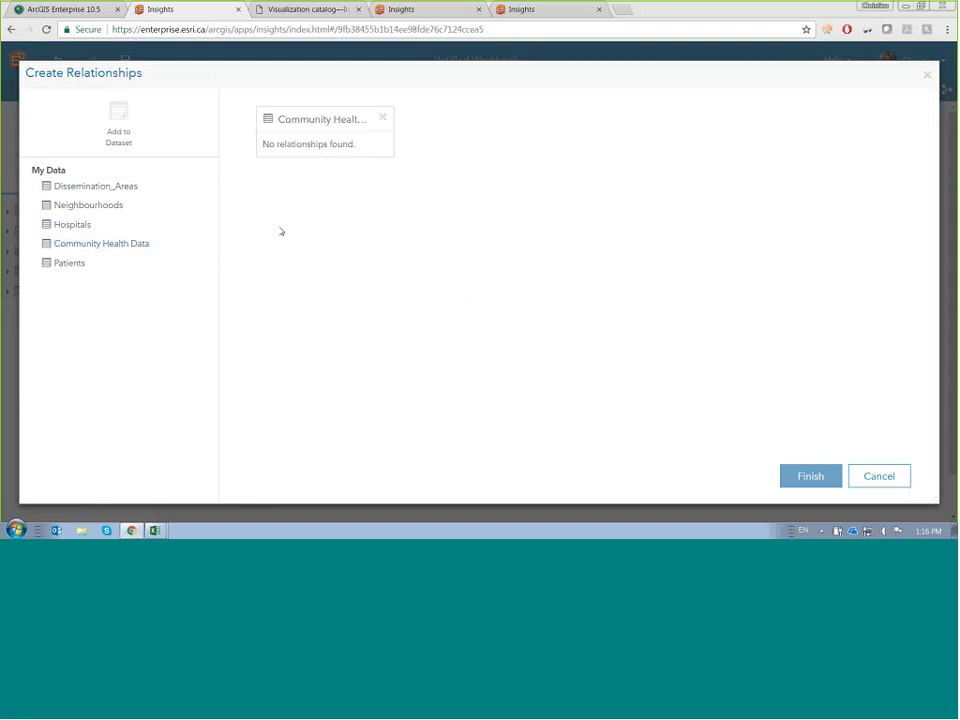
{"action": "left_click_drag", "start_coordinate": [78, 196], "coordinate": [632, 154]}
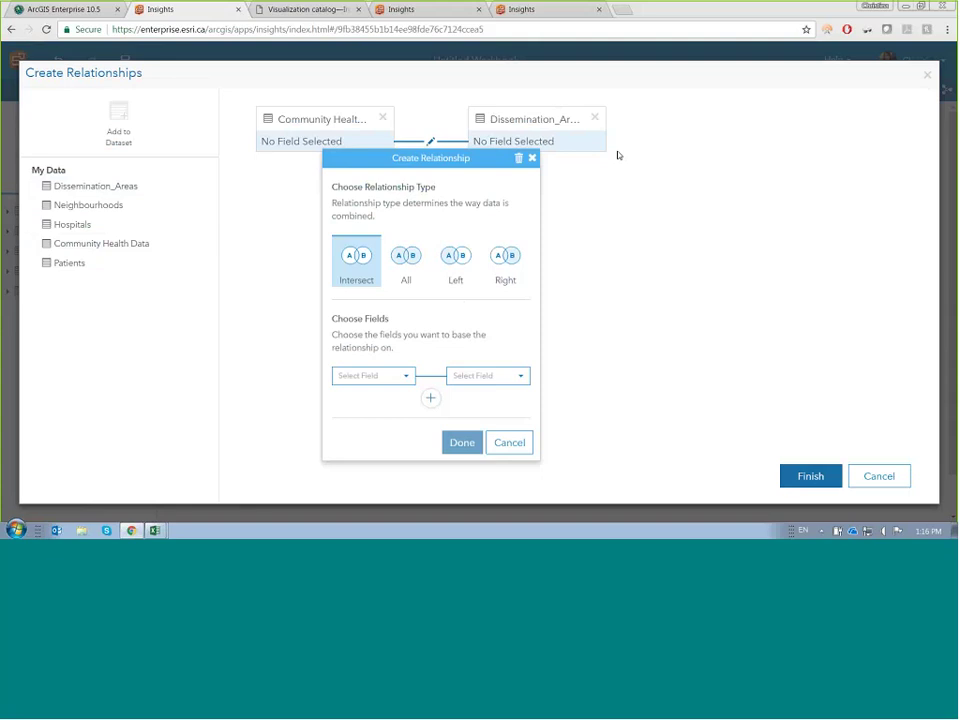
{"action": "left_click", "coordinate": [405, 379]}
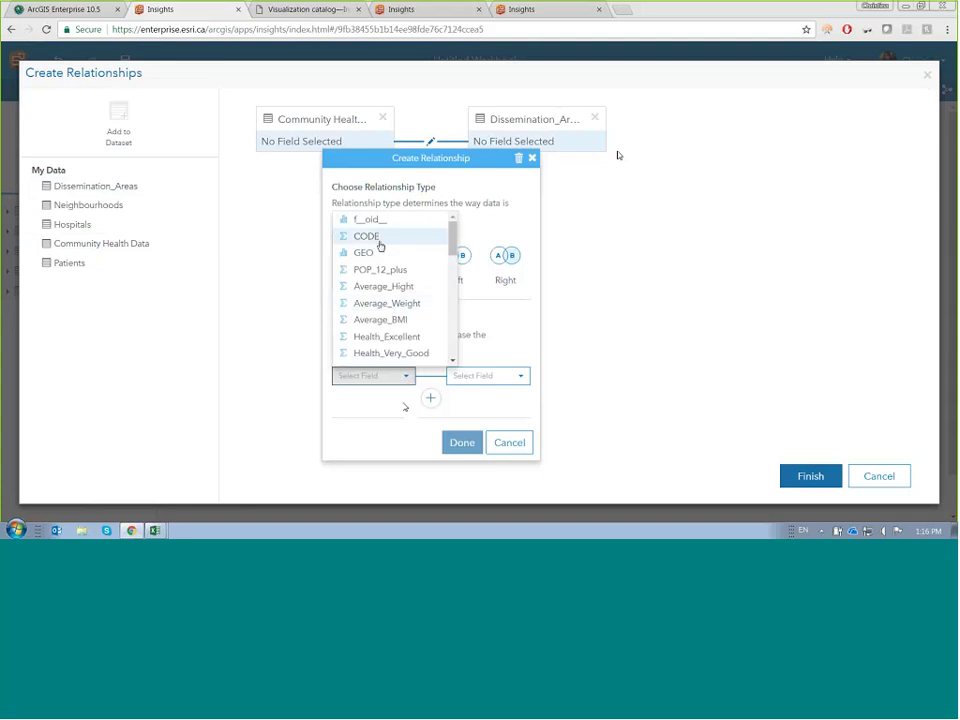
{"action": "left_click", "coordinate": [379, 240]}
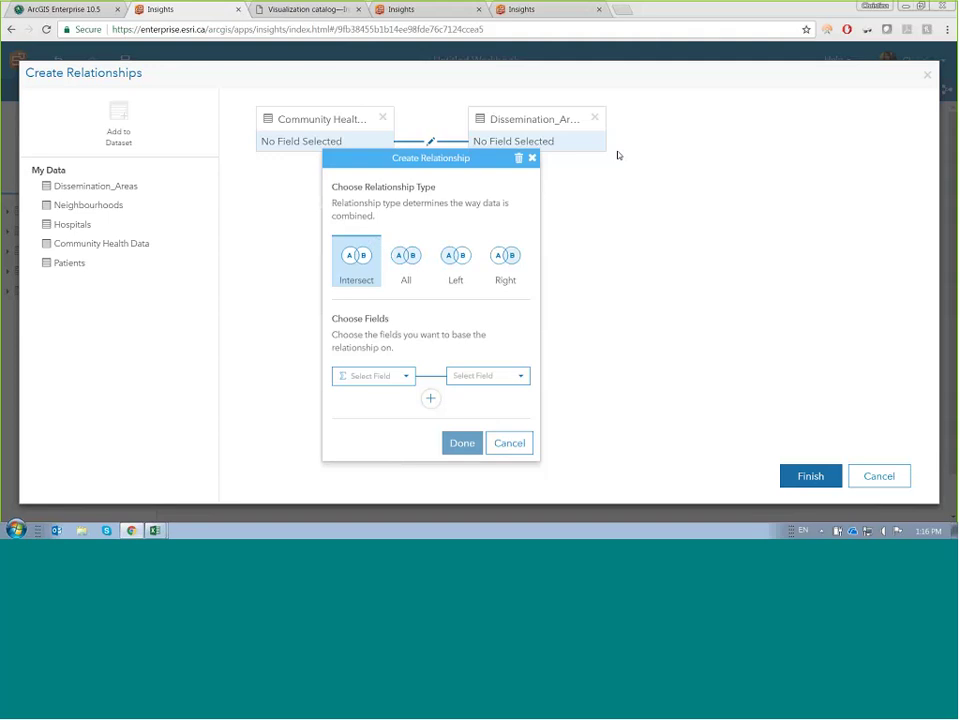
{"action": "left_click", "coordinate": [519, 377]}
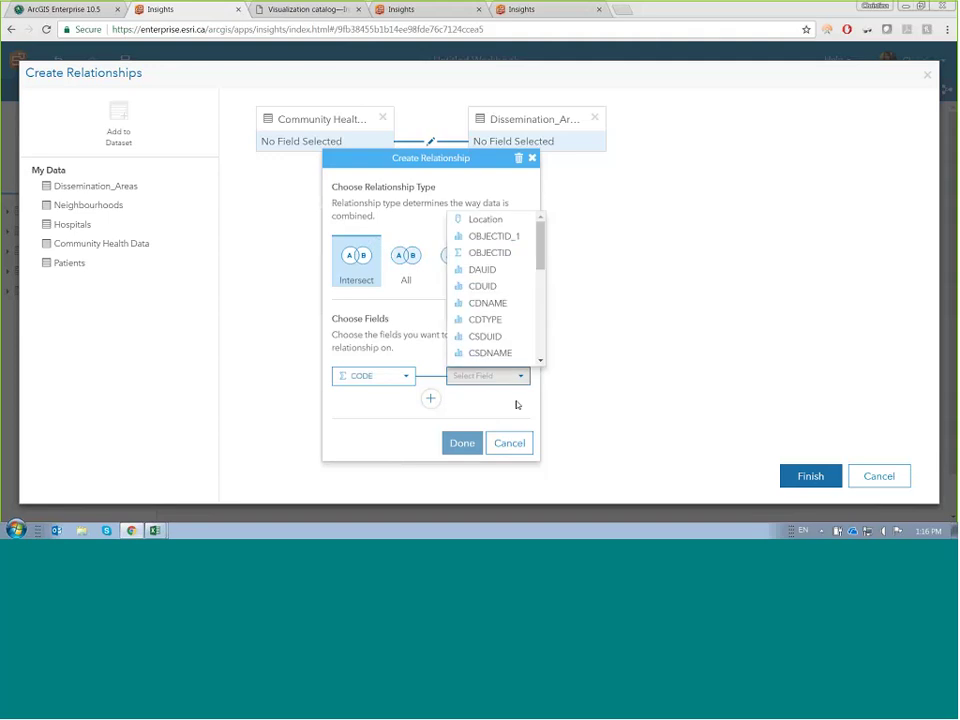
{"action": "left_click", "coordinate": [482, 270]}
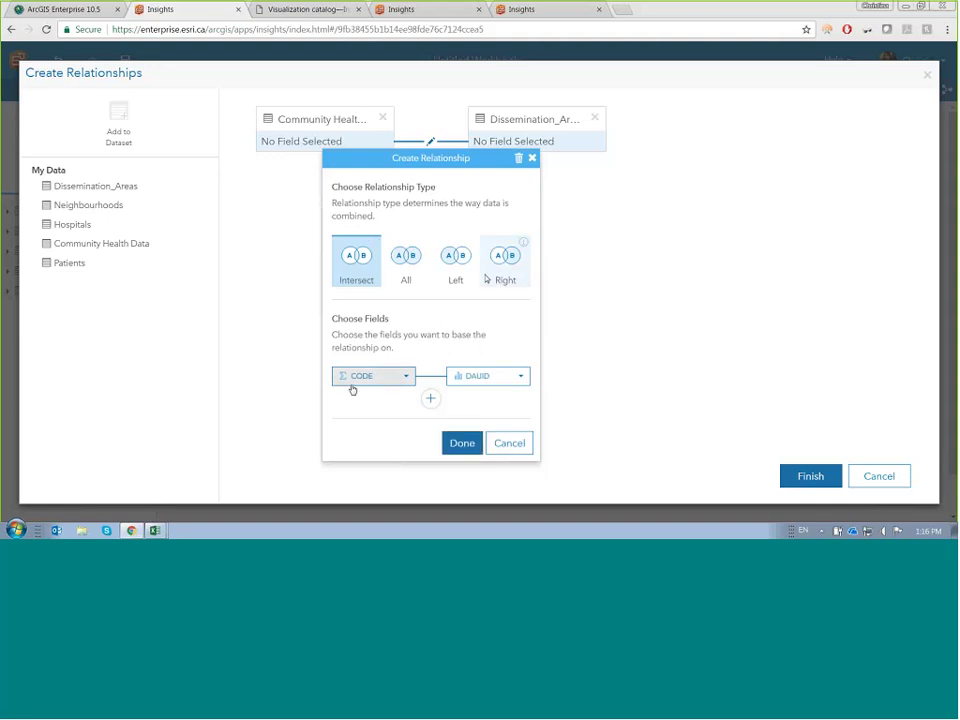
{"action": "key", "text": "ctrl"}
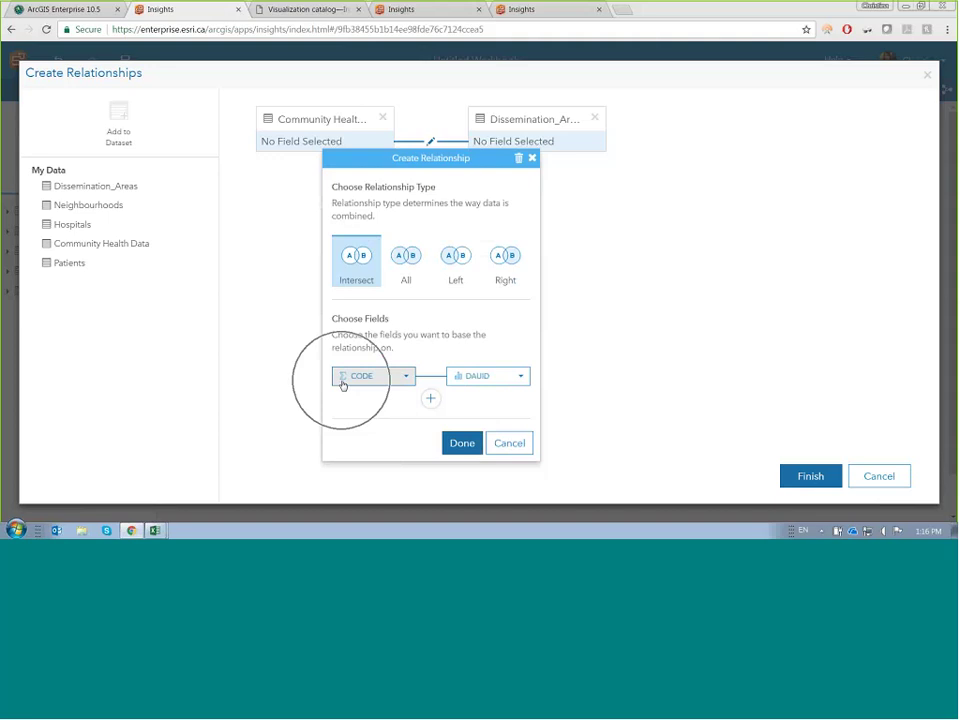
{"action": "key", "text": "ctrl"}
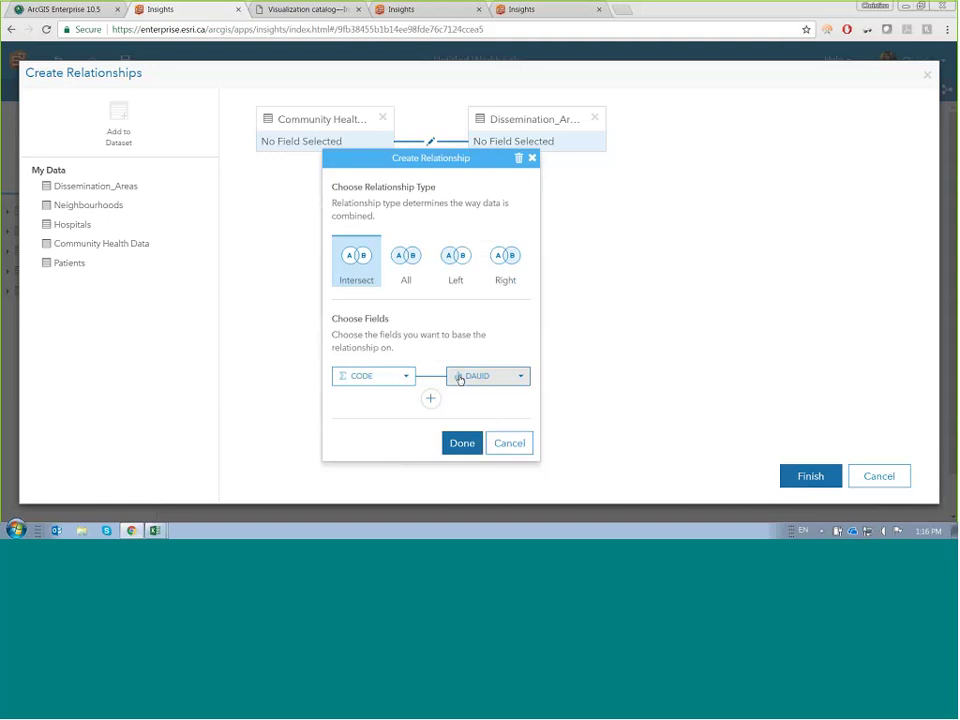
{"action": "left_click", "coordinate": [462, 443]}
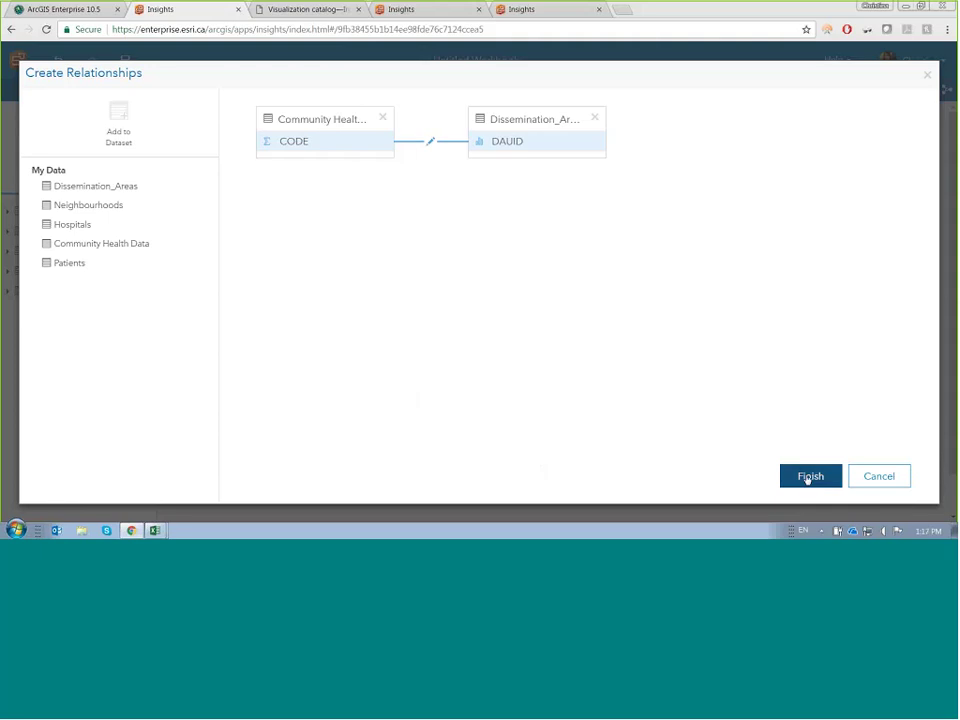
{"action": "left_click", "coordinate": [808, 477]}
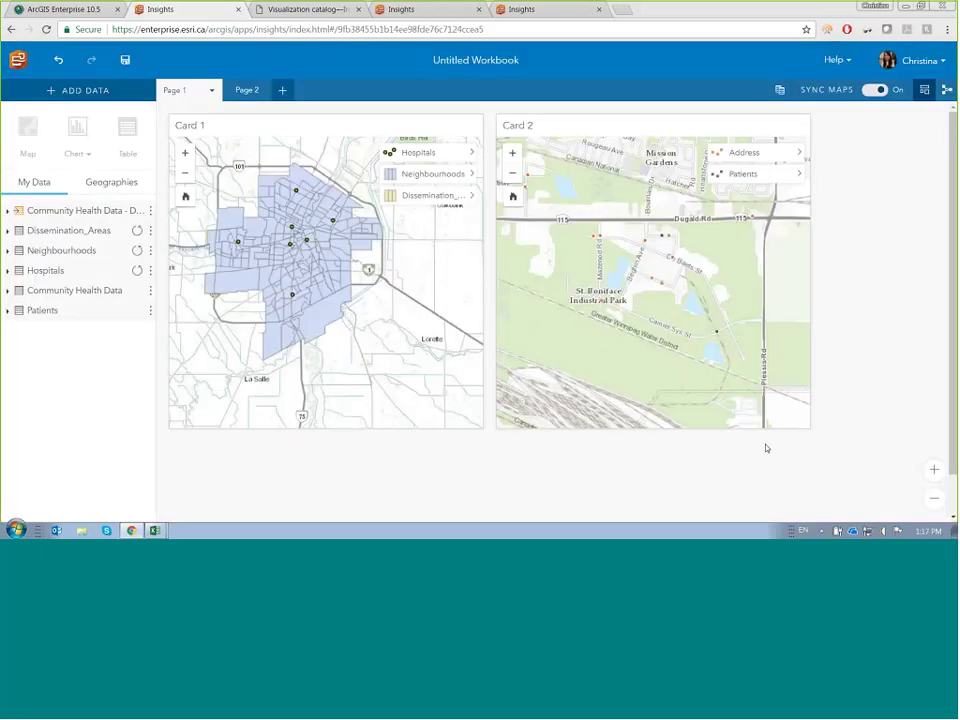
- Create a new map card on Page 1 from the Health_Good field of the joined Community Health Data dataset
{"action": "left_click", "coordinate": [42, 211]}
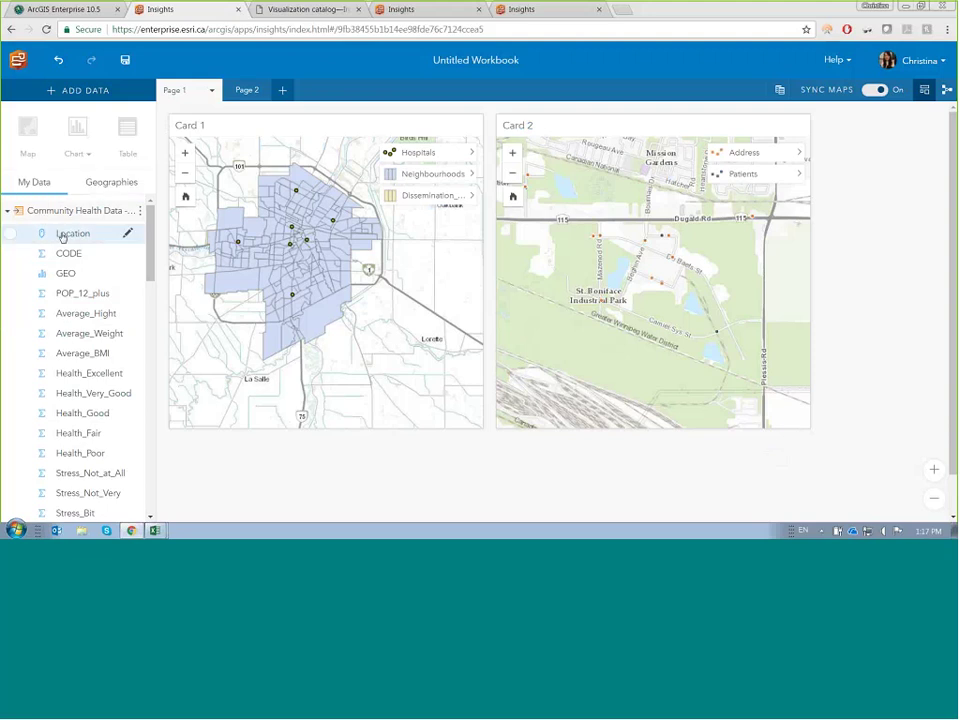
{"action": "left_click", "coordinate": [82, 413]}
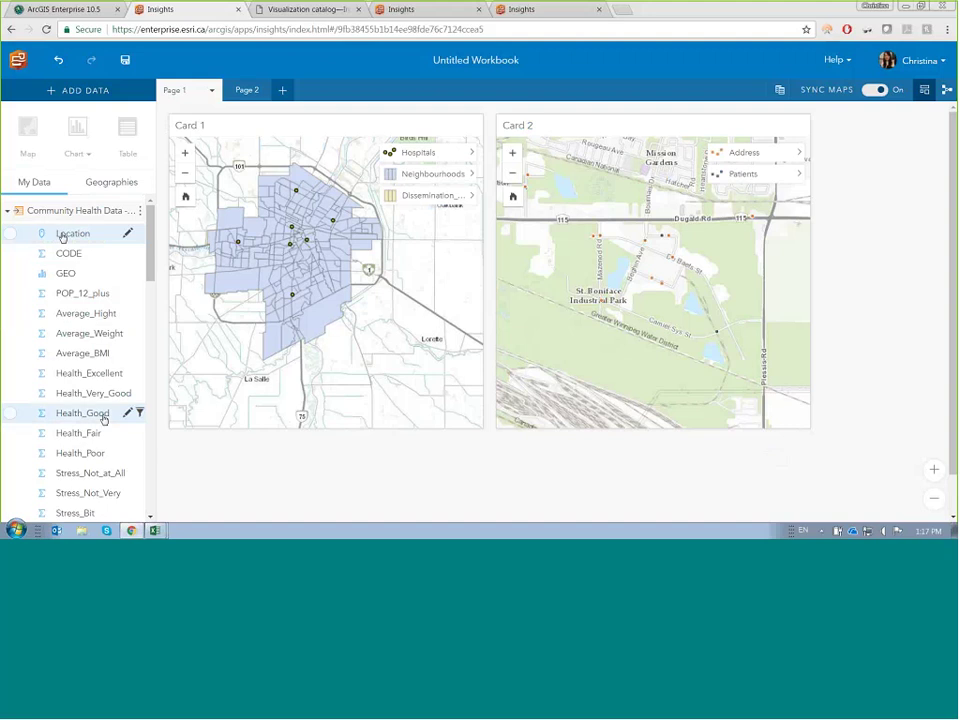
{"action": "mouse_move", "coordinate": [82, 413]}
{"action": "left_mouse_down"}
{"action": "mouse_move", "coordinate": [124, 446]}
{"action": "mouse_move", "coordinate": [293, 506]}
{"action": "mouse_move", "coordinate": [248, 497]}
{"action": "left_mouse_up"}
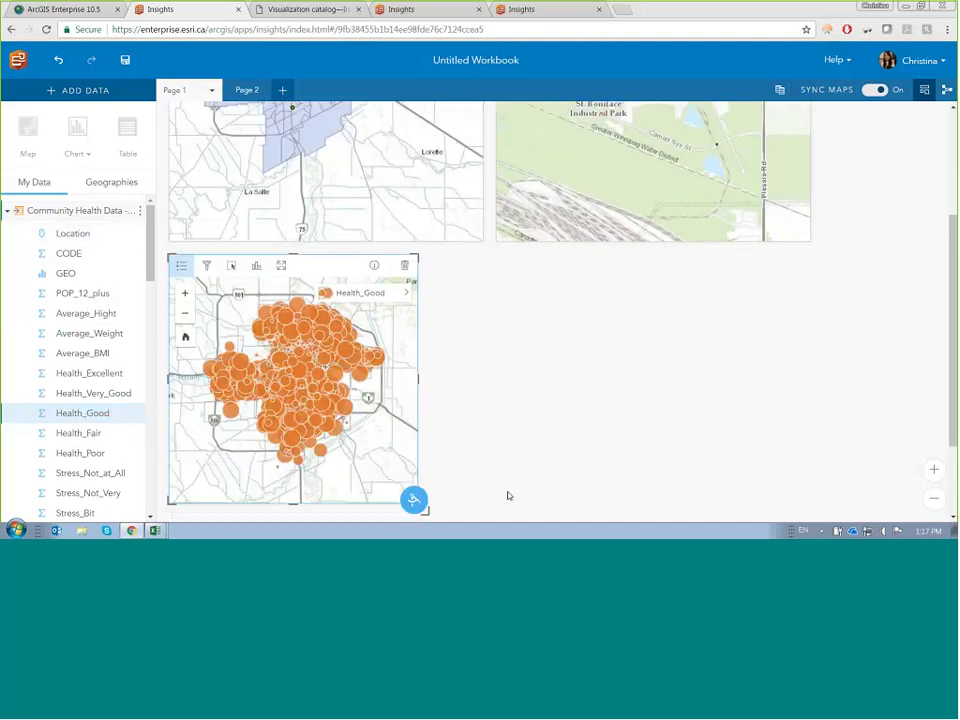
- Change the Health_Good layer's symbol type to Counts and Amounts (Color)
{"action": "left_click", "coordinate": [407, 296]}
{"action": "left_click", "coordinate": [467, 359]}
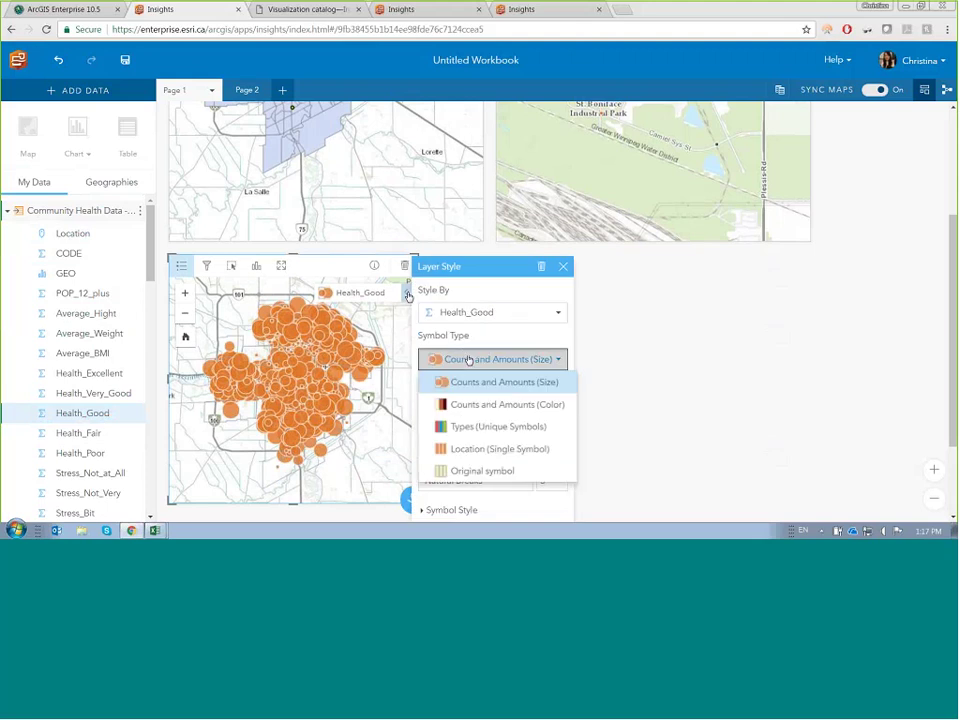
{"action": "left_click", "coordinate": [490, 405]}
{"action": "left_click", "coordinate": [617, 395]}
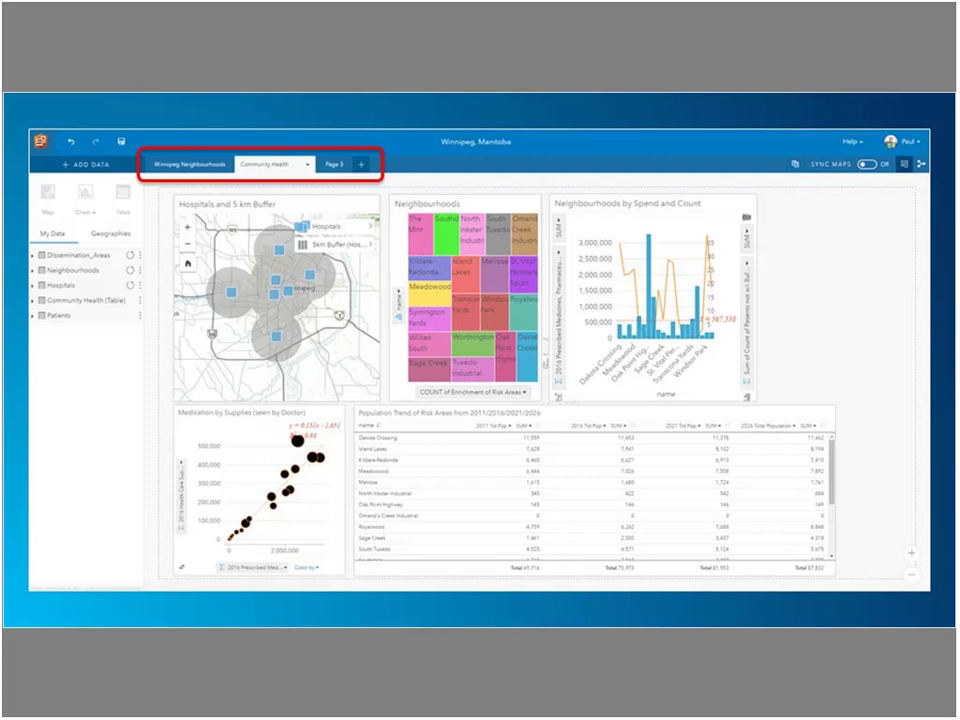
{"action": "key", "text": "Right"}
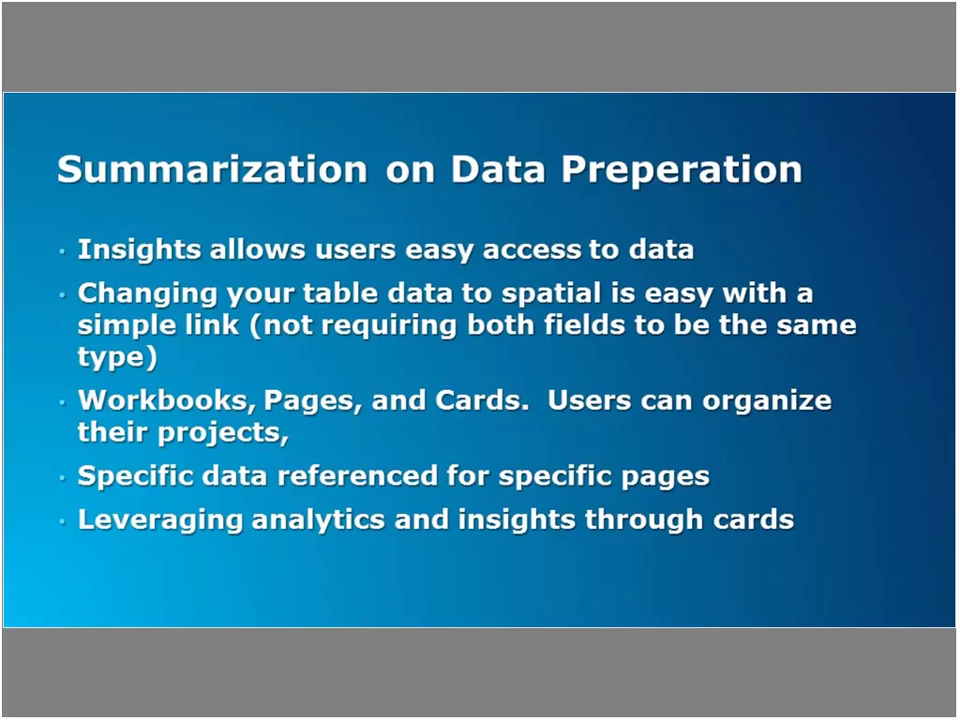
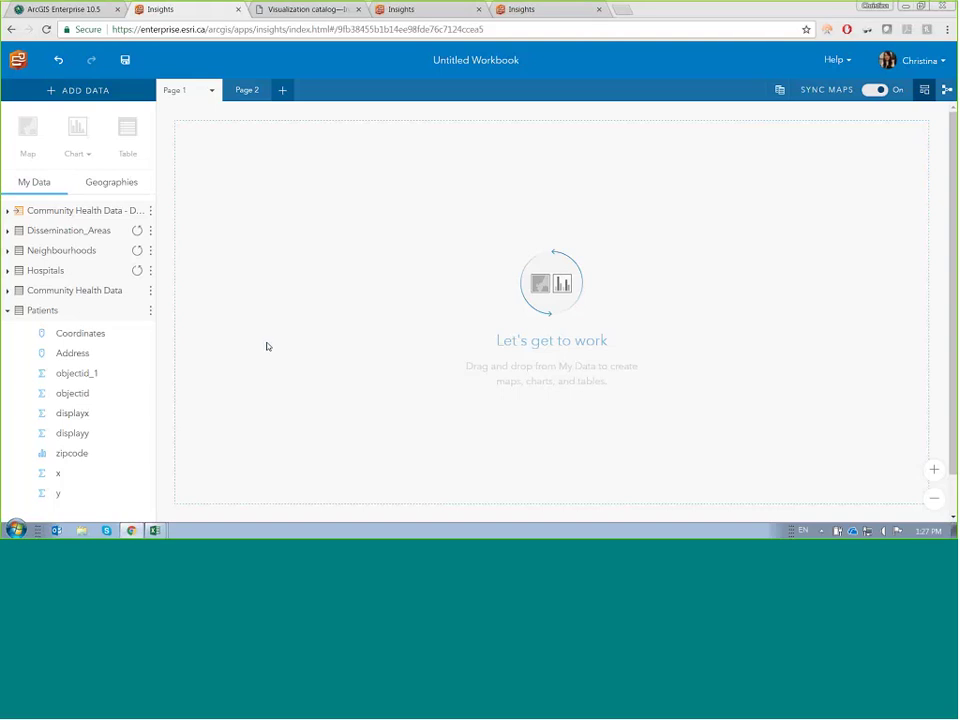
- Create a map card on the empty Page 1 from the Coordinates field of the Patients dataset
{"action": "left_click", "coordinate": [16, 336]}
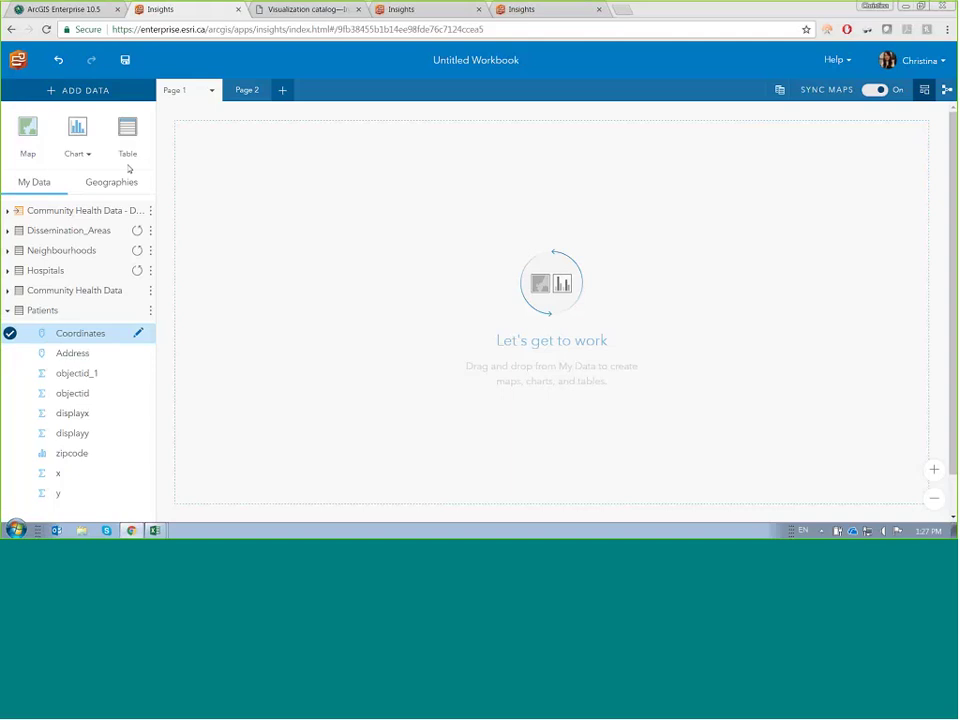
{"action": "left_click_drag", "start_coordinate": [86, 337], "coordinate": [244, 274]}
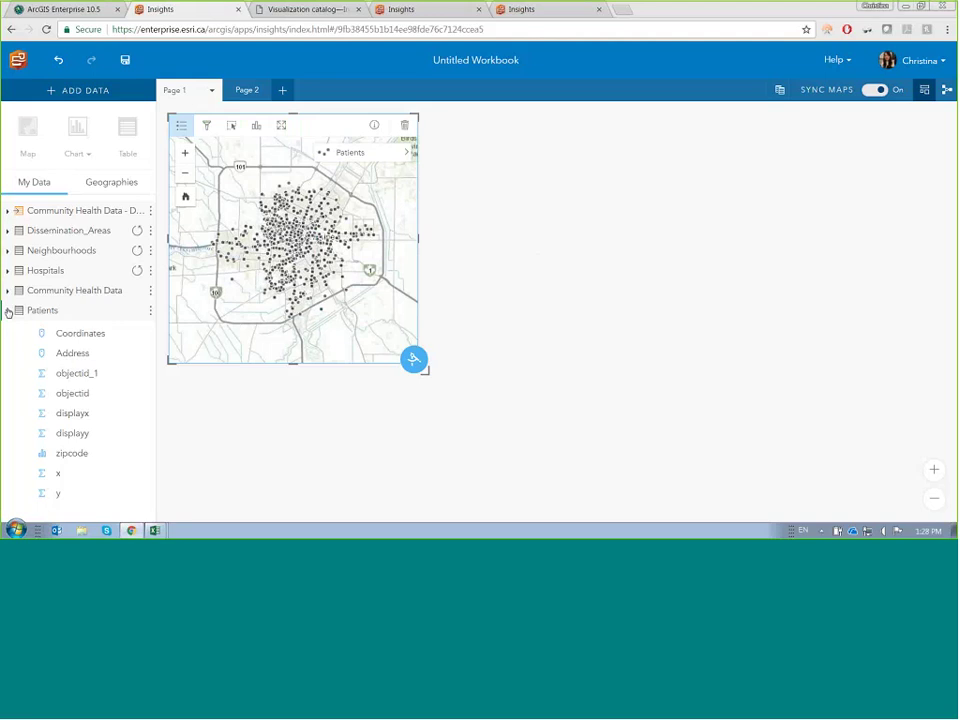
- Look through the Patients map's analytics questions and spatial tools, including the Spatial Aggregation settings, without running anything
{"action": "left_click", "coordinate": [412, 360]}
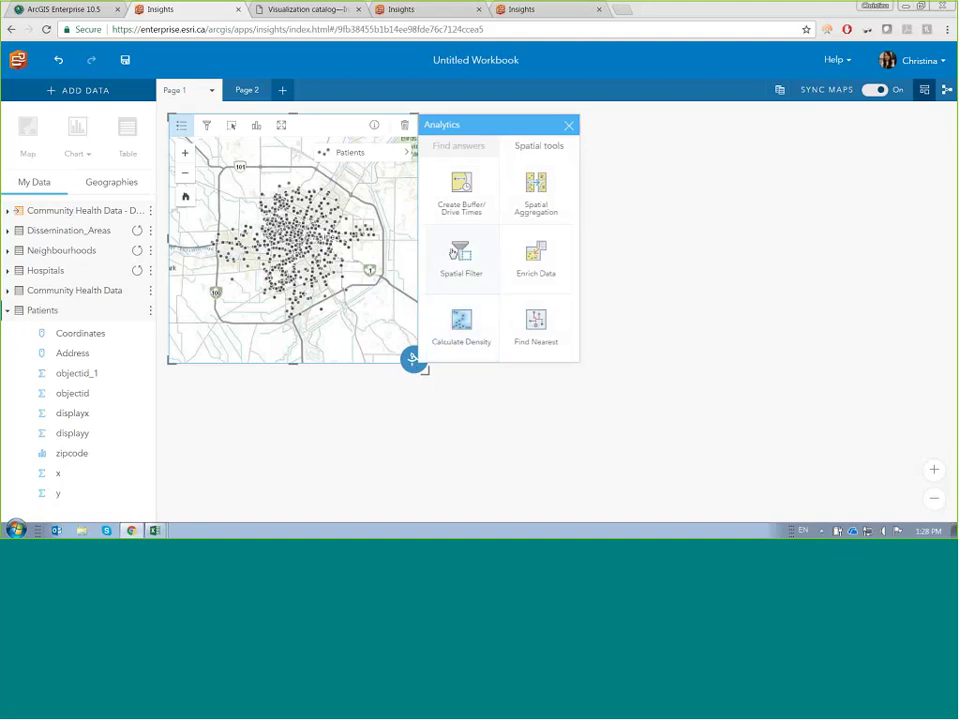
{"action": "left_click", "coordinate": [460, 148]}
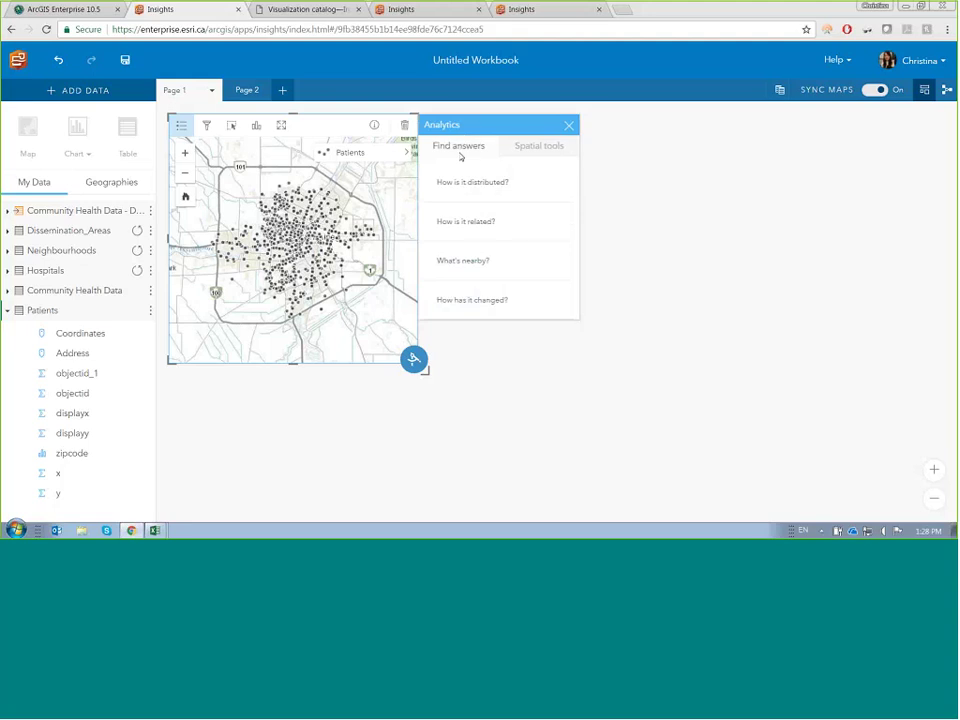
{"action": "left_click", "coordinate": [535, 146]}
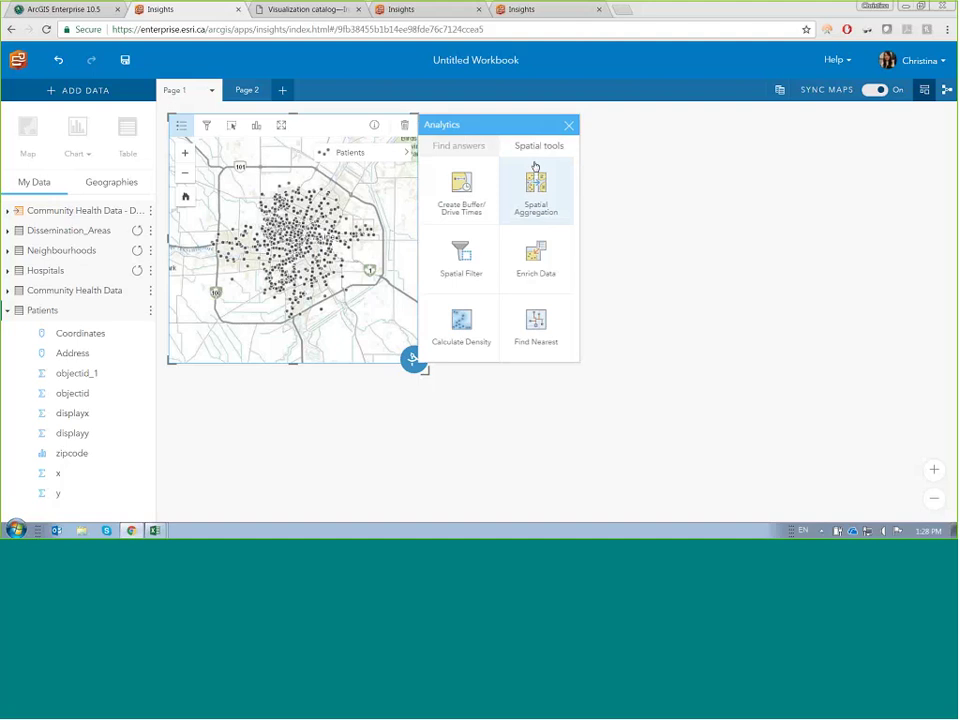
{"action": "left_click", "coordinate": [535, 180]}
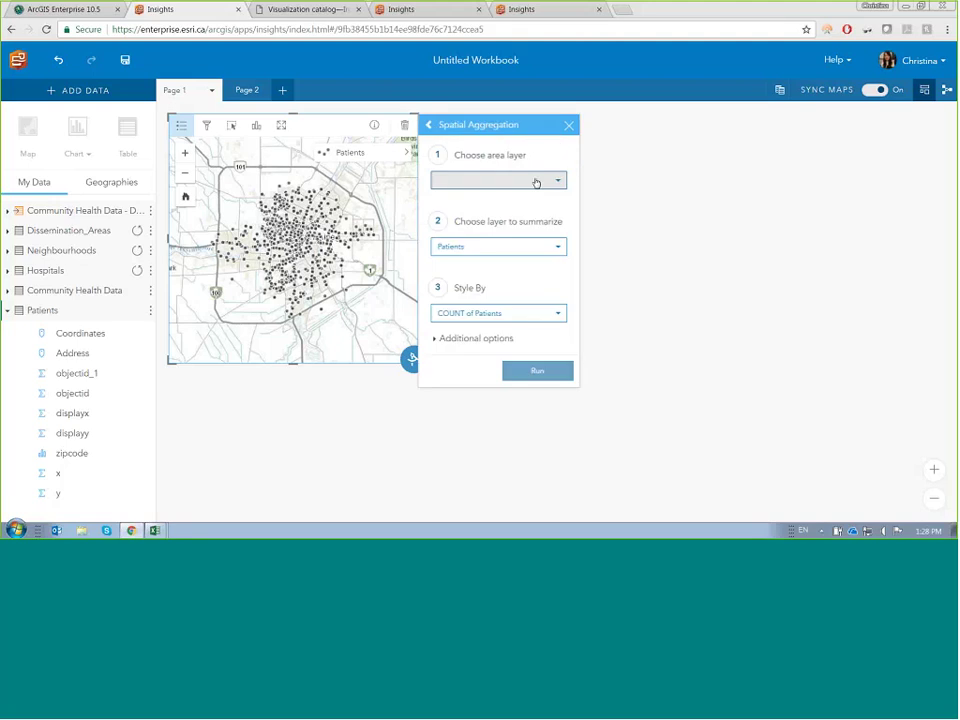
{"action": "left_click", "coordinate": [568, 125]}
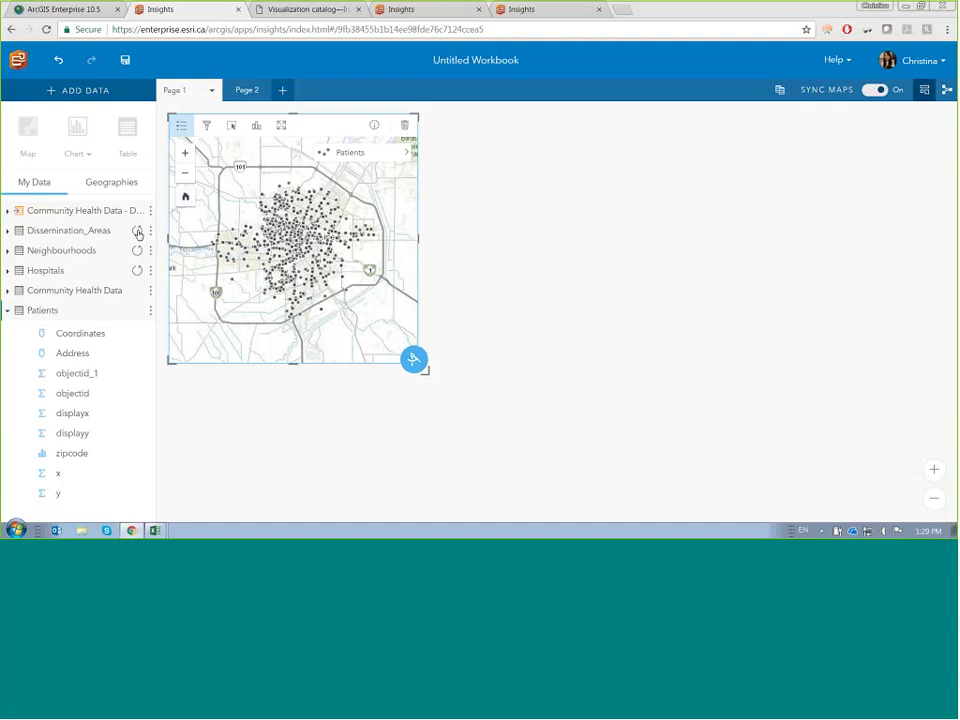
- Run a spatial aggregation of Patients by Neighbourhoods on the Patients map, styled by COUNT of Patients
{"action": "left_click_drag", "start_coordinate": [125, 250], "coordinate": [239, 272]}
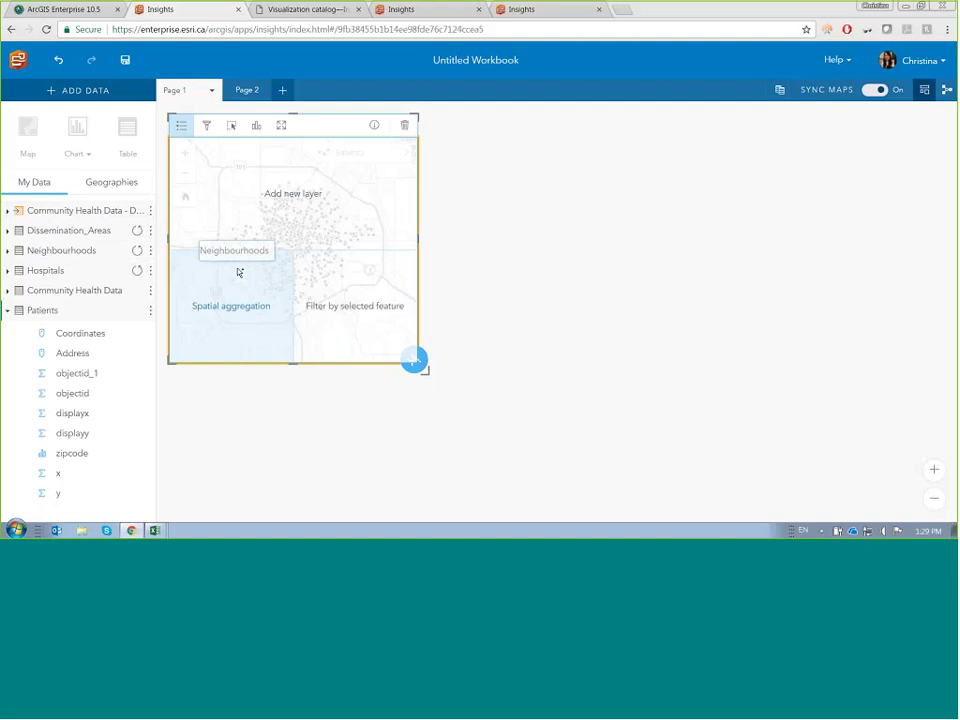
{"action": "left_click_drag", "start_coordinate": [238, 271], "coordinate": [236, 263]}
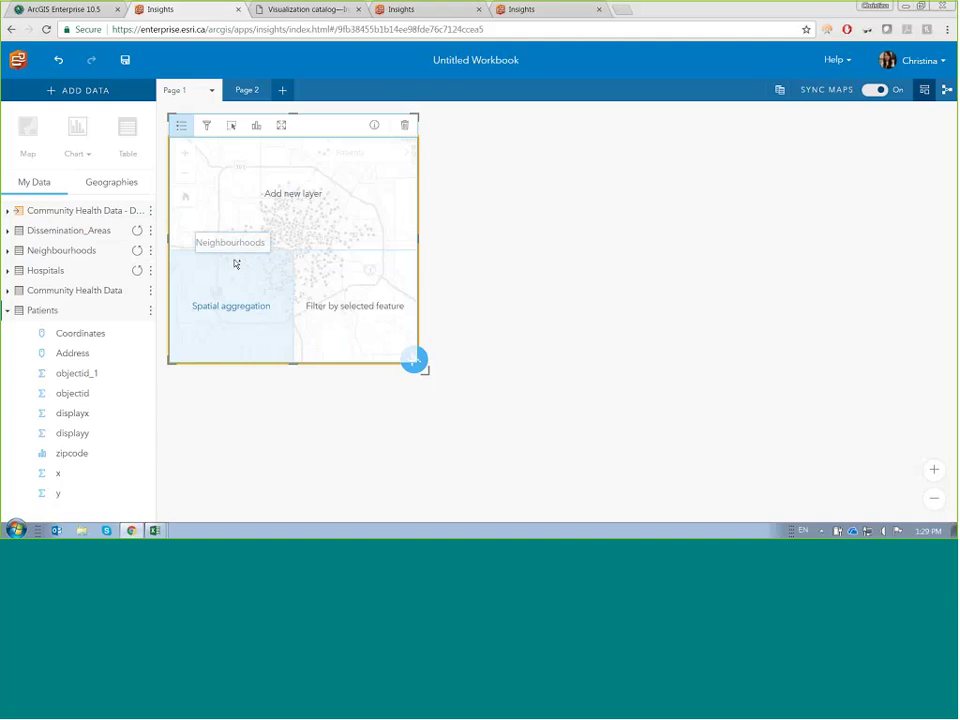
{"action": "left_click_drag", "start_coordinate": [236, 263], "coordinate": [240, 300]}
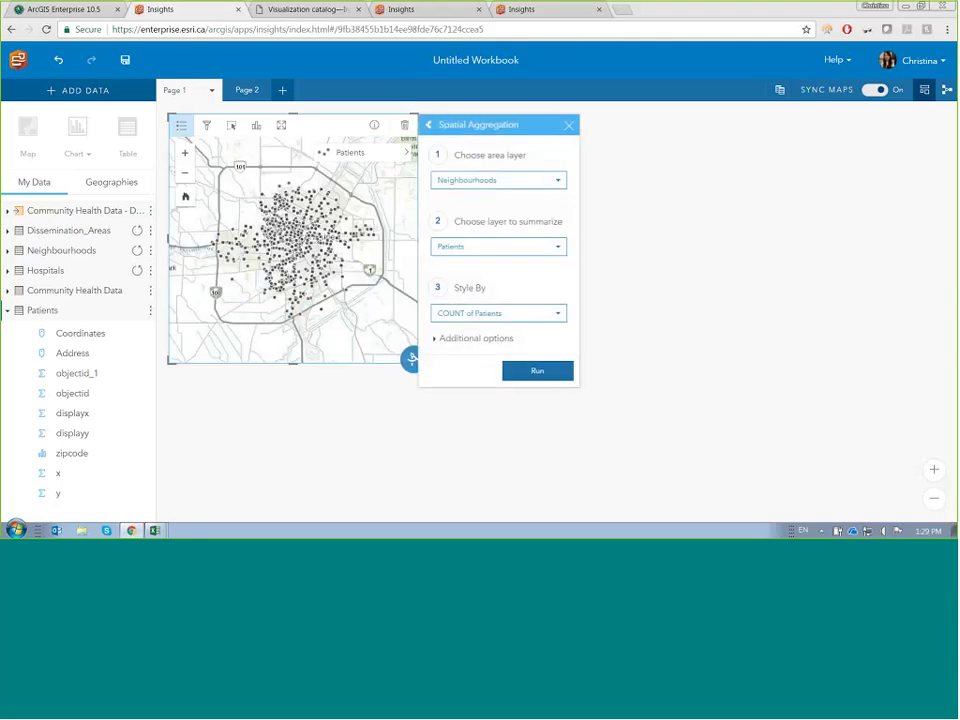
{"action": "left_click", "coordinate": [517, 373]}
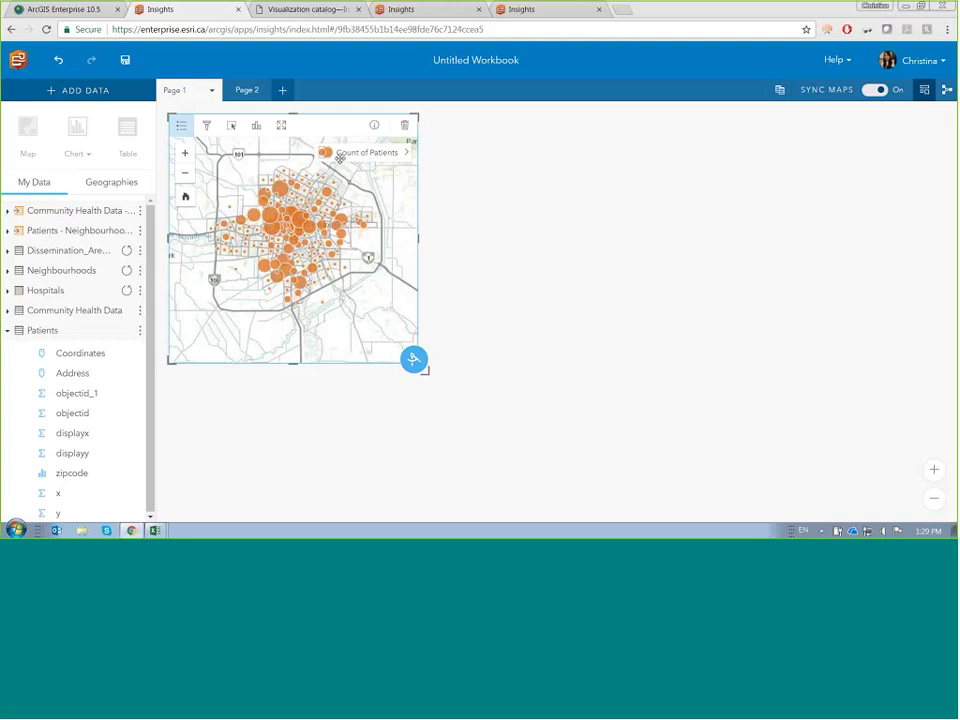
- Change the Count of Patients layer's symbol type to Counts and Amounts (Color)
{"action": "left_click", "coordinate": [407, 153]}
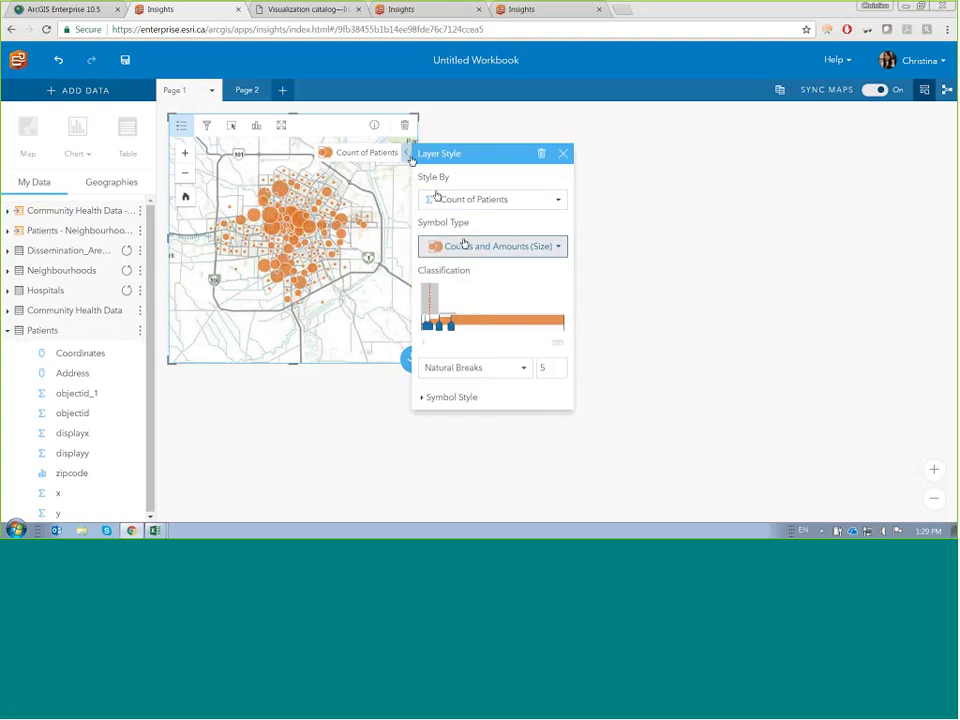
{"action": "left_click", "coordinate": [465, 245]}
{"action": "left_click", "coordinate": [467, 294]}
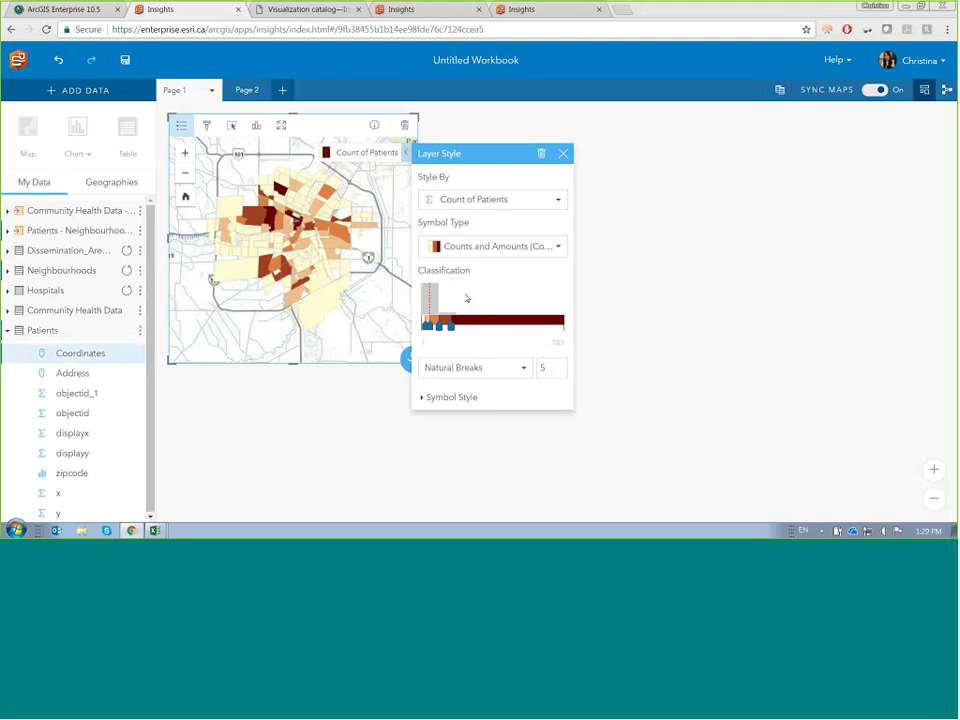
{"action": "left_click", "coordinate": [588, 318]}
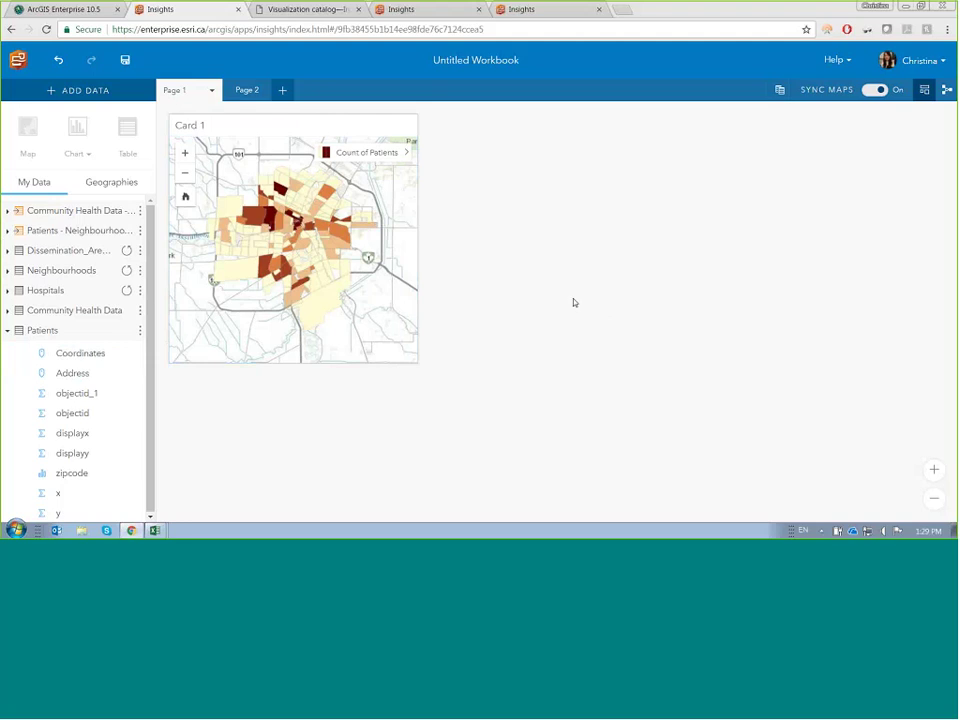
- Check the new filter options of the Count of Patients map card without adding a filter
{"action": "left_click", "coordinate": [215, 135]}
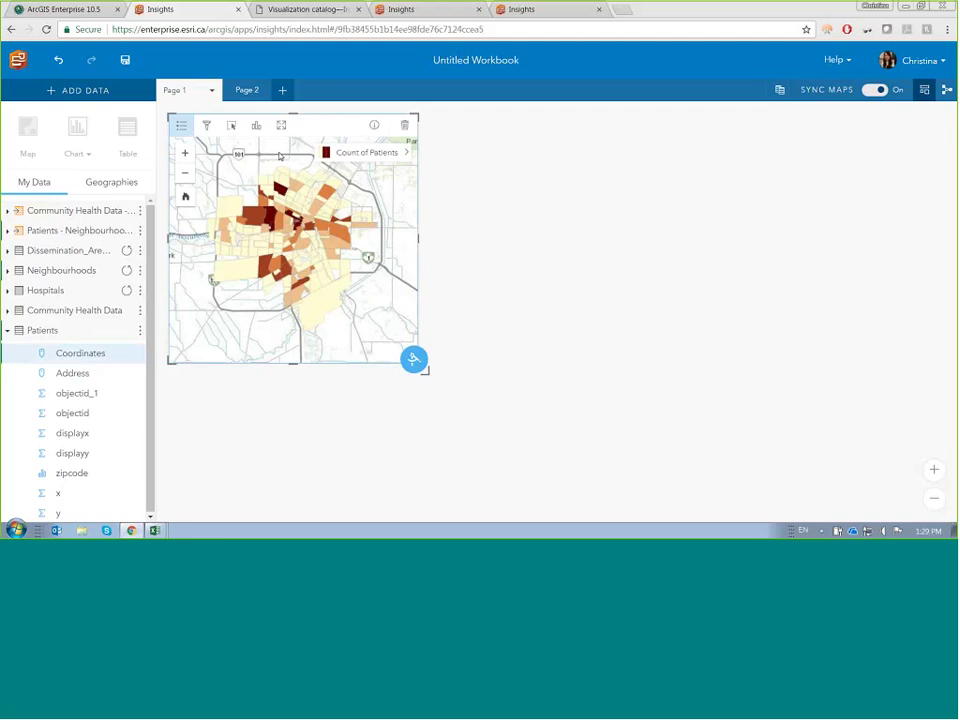
{"action": "left_click", "coordinate": [208, 127]}
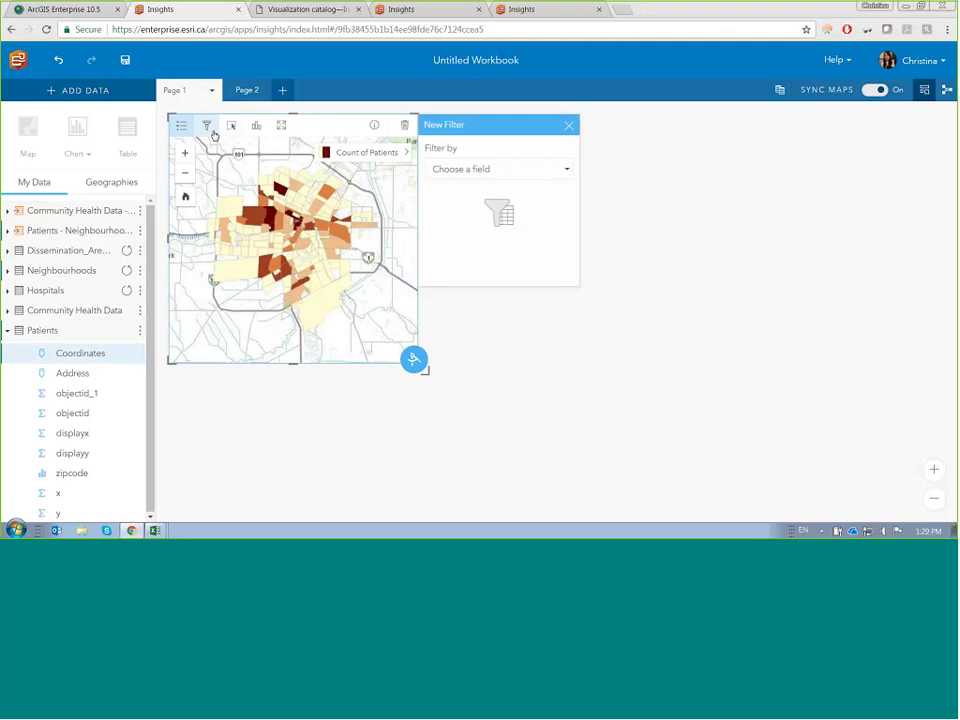
{"action": "left_click", "coordinate": [568, 126]}
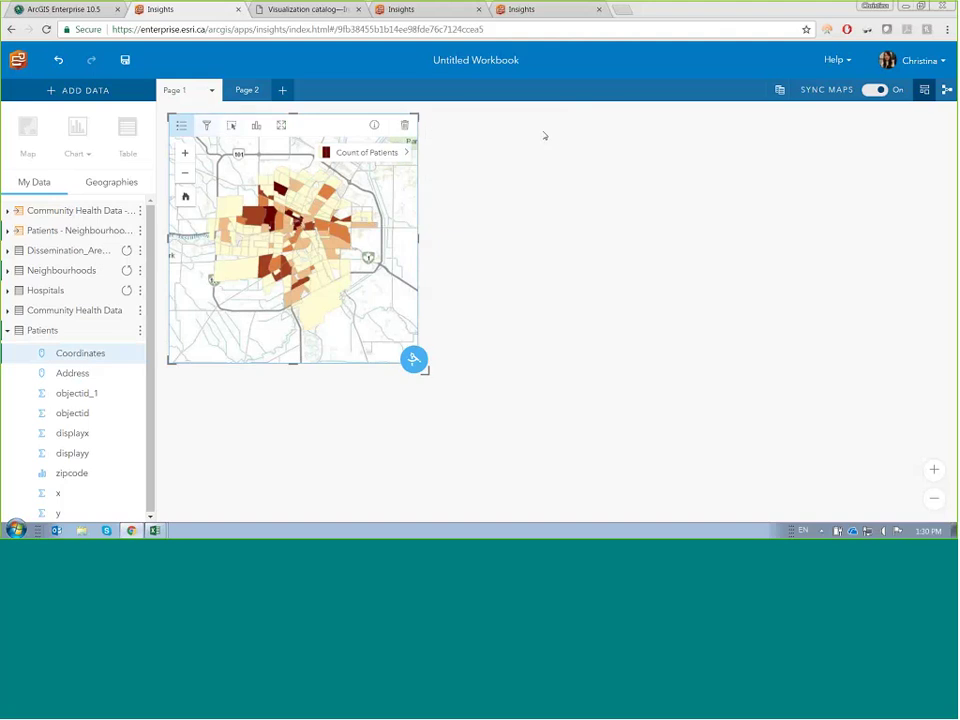
{"action": "left_click", "coordinate": [140, 355]}
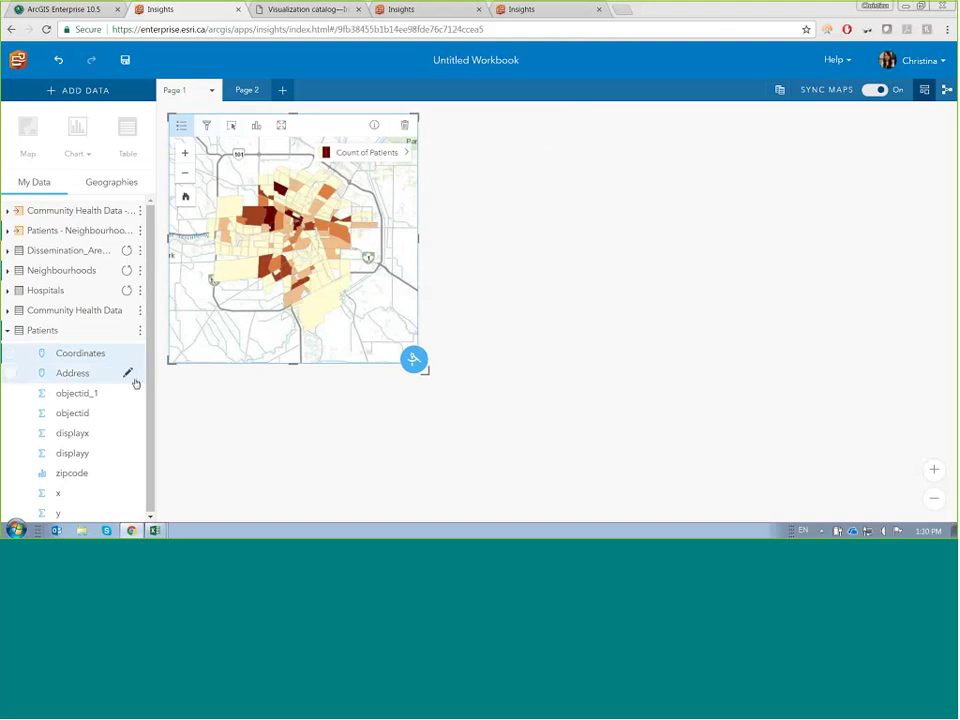
- Create a map card of Average_BMI from the joined Community Health Data dataset beside the Count of Patients map
{"action": "left_click", "coordinate": [9, 353]}
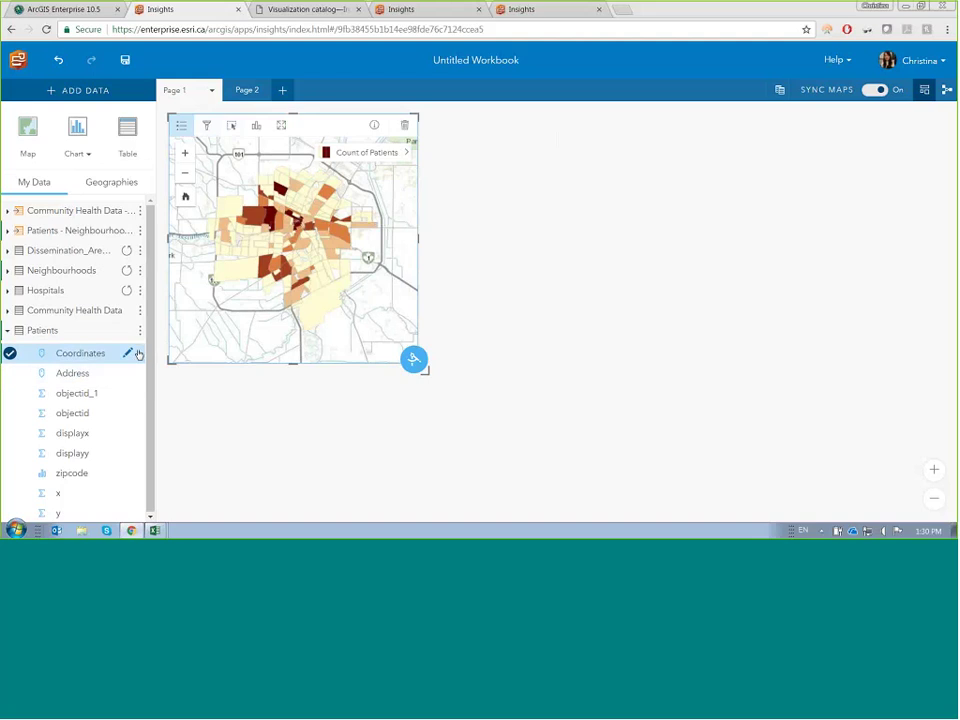
{"action": "left_click", "coordinate": [8, 331]}
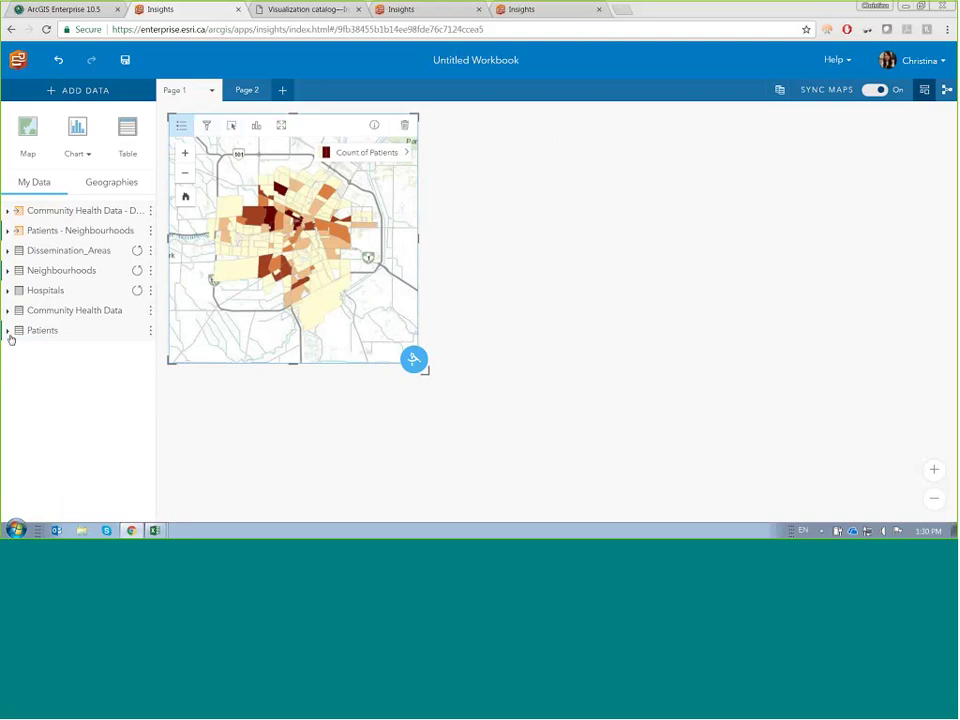
{"action": "left_click", "coordinate": [8, 313]}
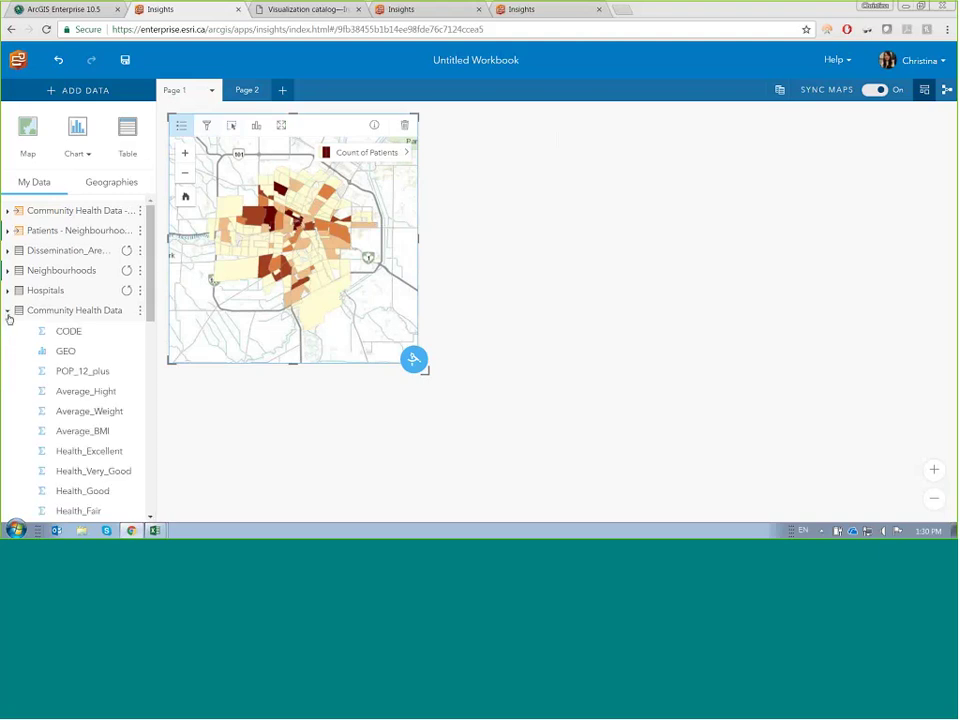
{"action": "left_click", "coordinate": [7, 213]}
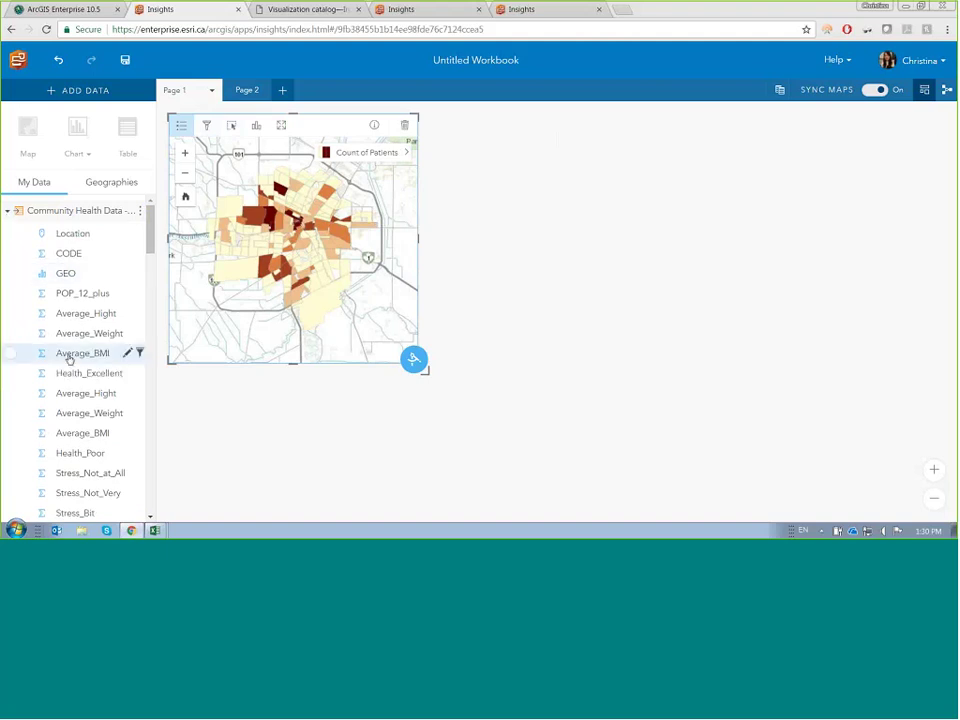
{"action": "left_click_drag", "start_coordinate": [69, 356], "coordinate": [511, 281]}
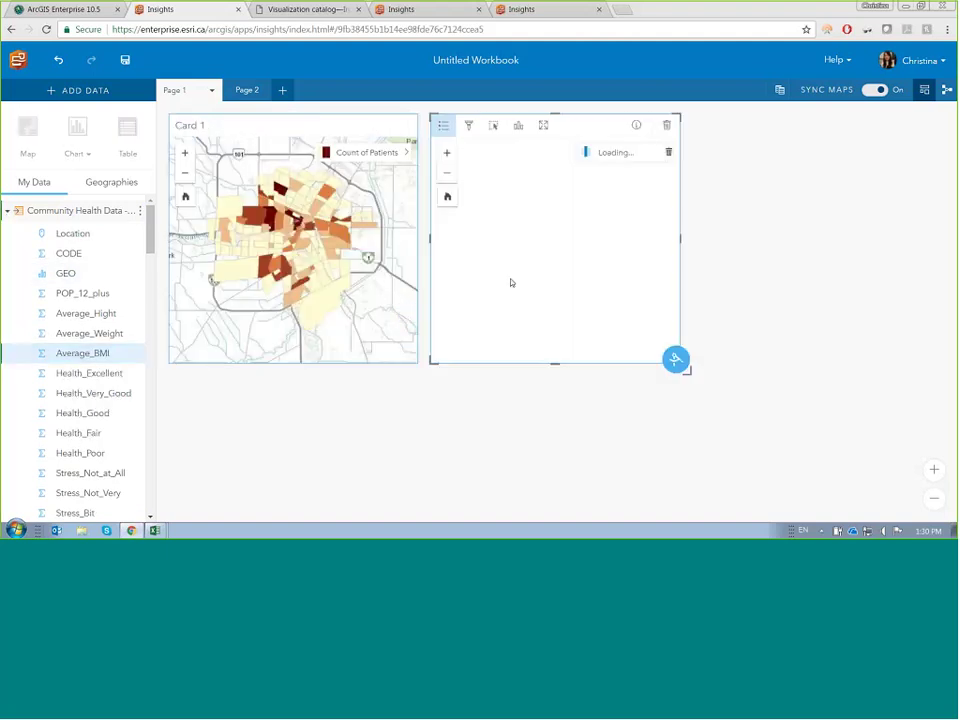
- Filter the joined dataset's Average_BMI field to a minimum value of 25
{"action": "left_click", "coordinate": [139, 356]}
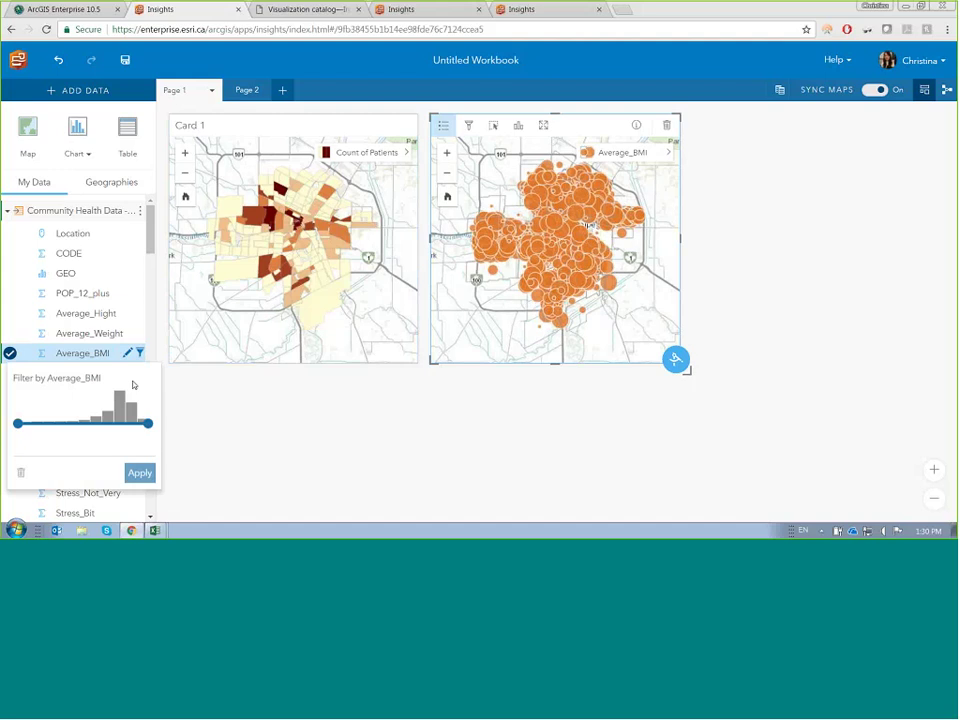
{"action": "left_click_drag", "start_coordinate": [18, 424], "coordinate": [127, 437]}
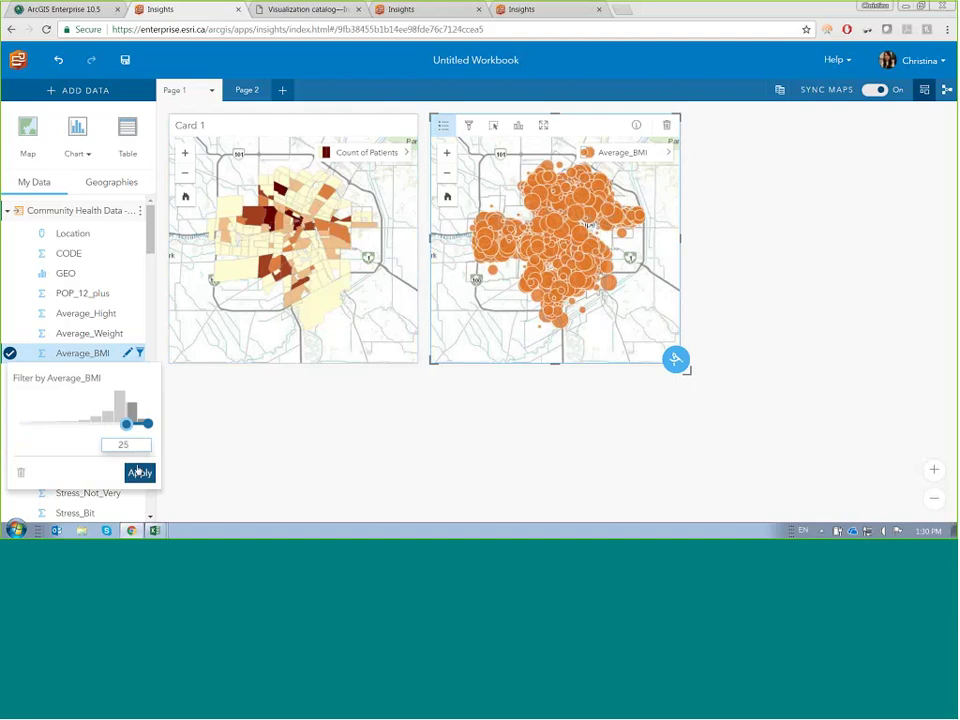
{"action": "left_click", "coordinate": [139, 472]}
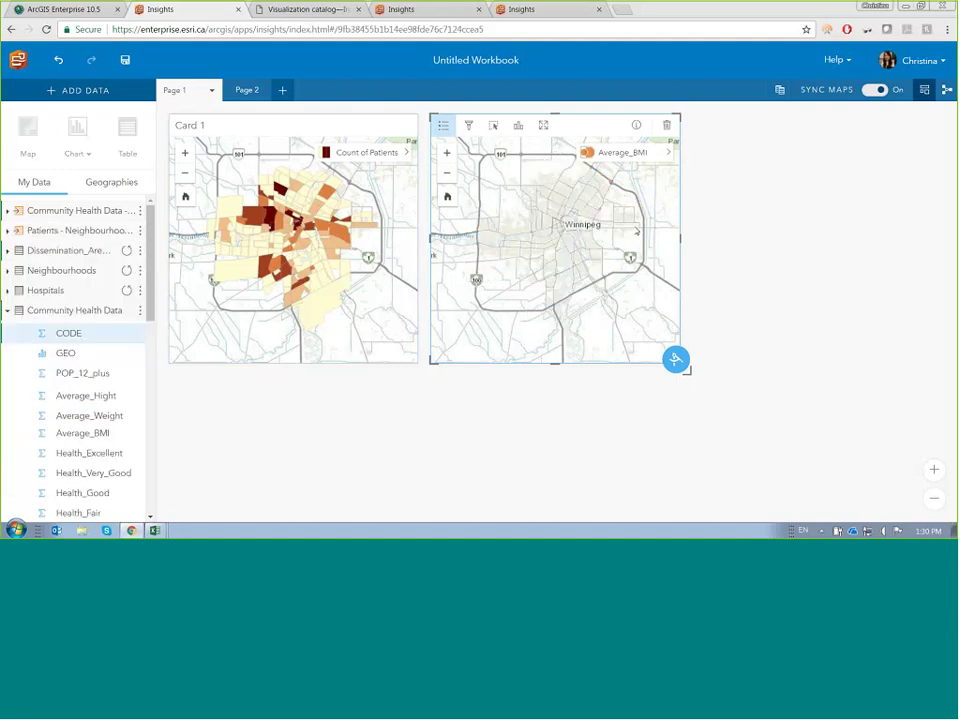
- Change the Average_BMI layer's symbol type to Counts and Amounts (Color) on Card 2
{"action": "left_click", "coordinate": [668, 152]}
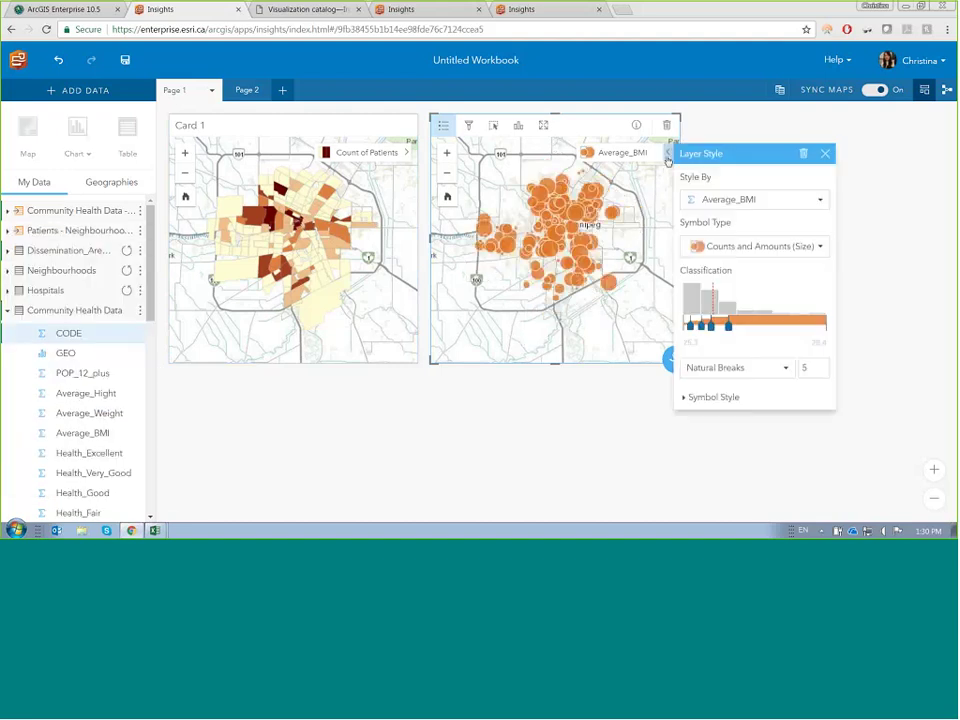
{"action": "left_click", "coordinate": [746, 246]}
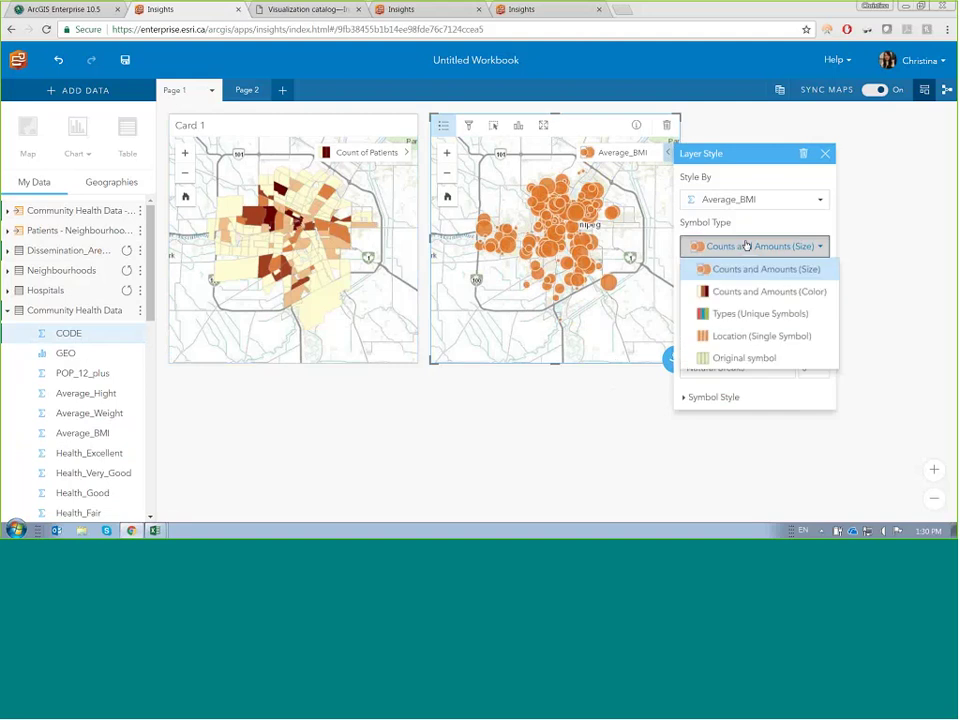
{"action": "left_click", "coordinate": [741, 292]}
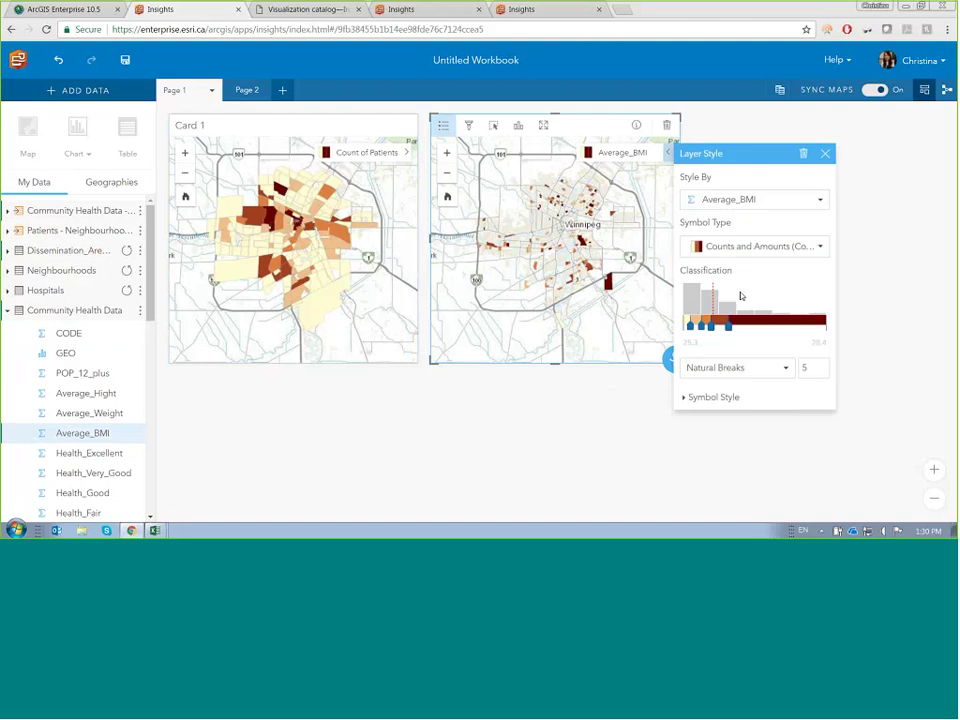
{"action": "left_click", "coordinate": [369, 441]}
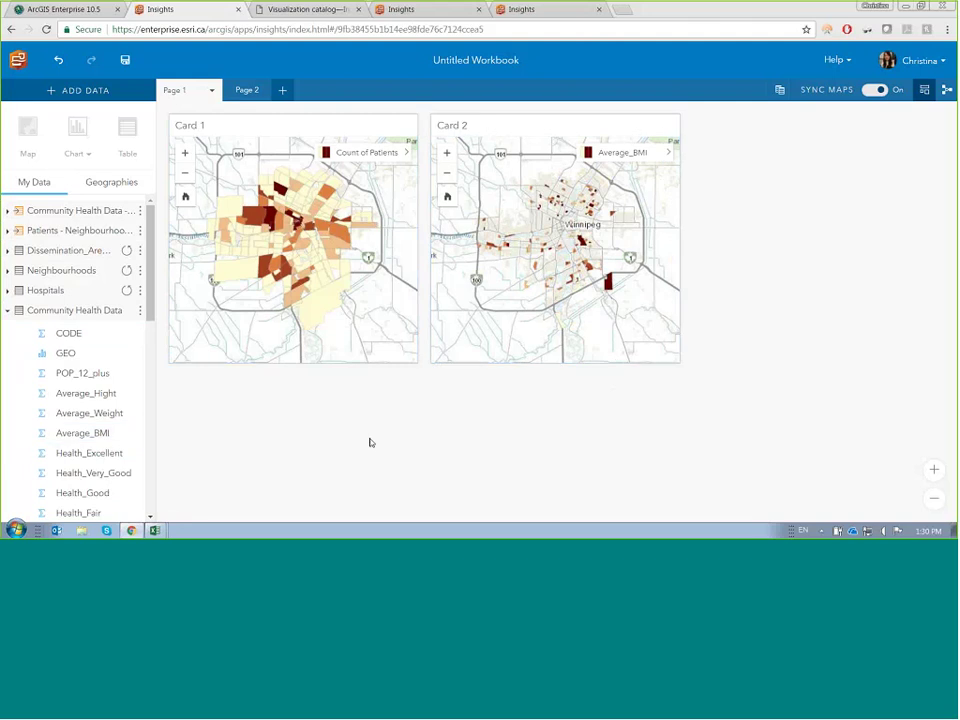
- Add separate map cards for the Patients and Neighbourhoods datasets below the two existing maps
{"action": "left_click", "coordinate": [8, 311]}
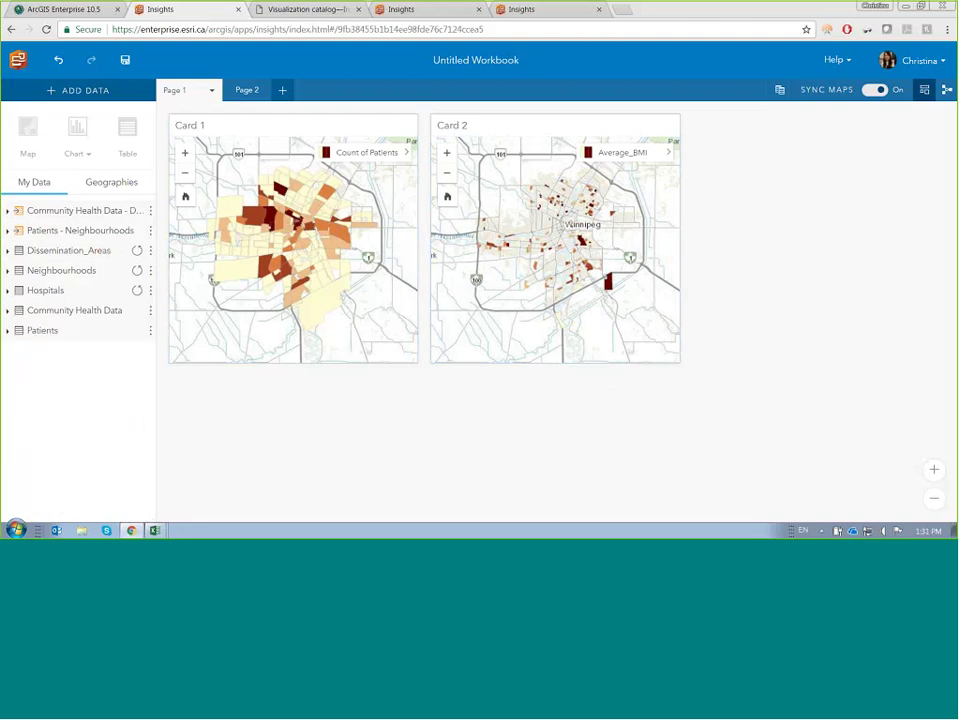
{"action": "left_click_drag", "start_coordinate": [42, 330], "coordinate": [244, 489]}
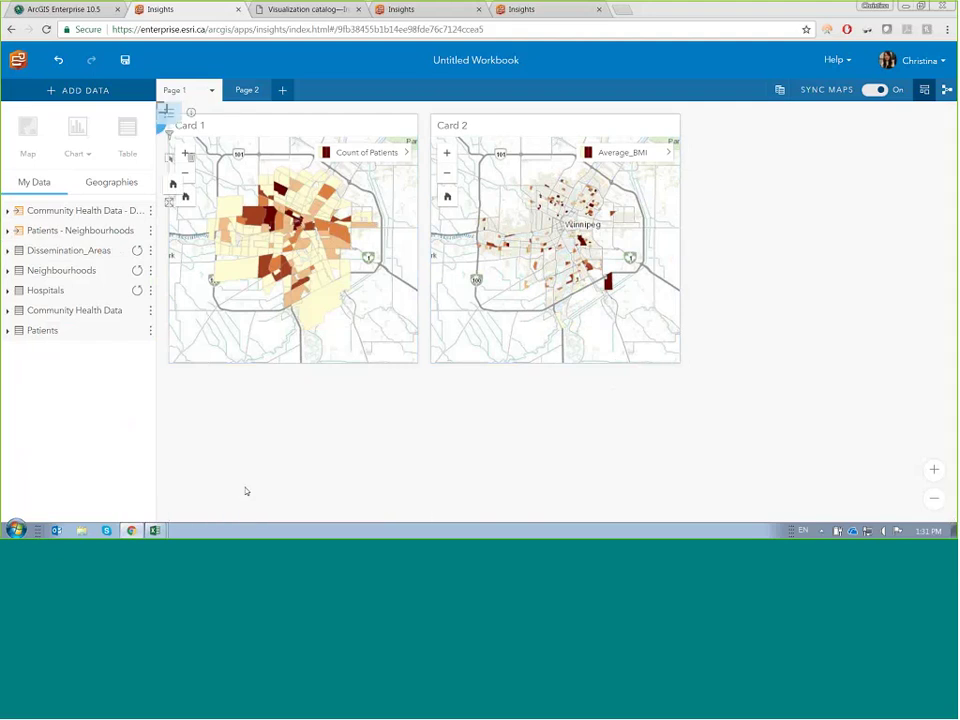
{"action": "left_click_drag", "start_coordinate": [84, 270], "coordinate": [490, 490]}
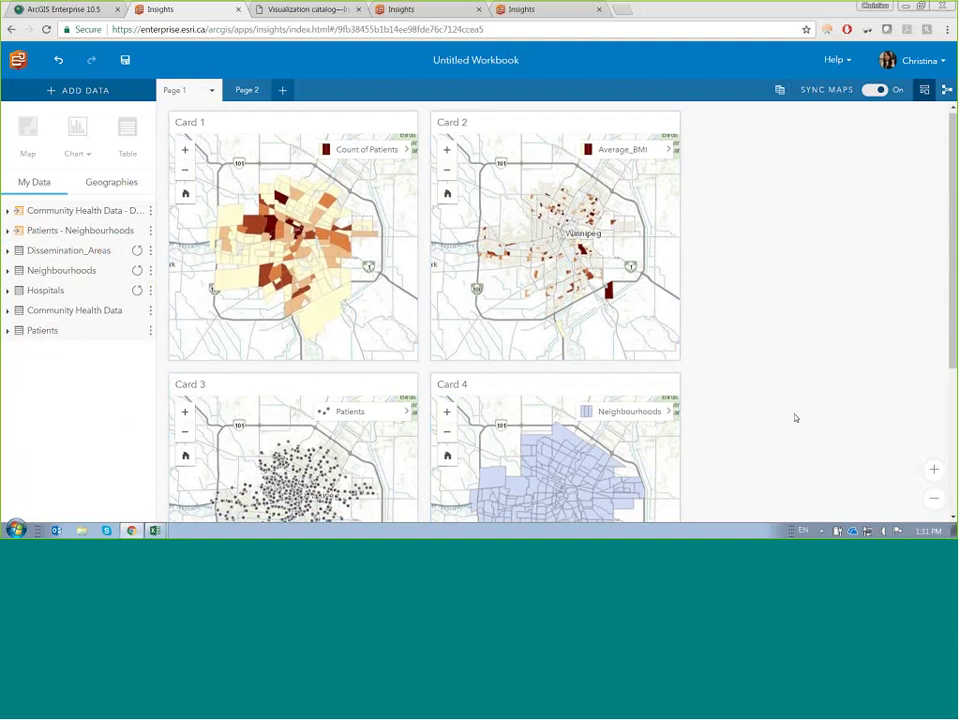
- Select the adjoining River Park South, Dakota Crossing and St. Vital Perimeter South neighbourhoods on the Neighbourhoods map
{"action": "scroll", "coordinate": [597, 412], "scroll_direction": "down", "scroll_amount": 2}
{"action": "left_click", "coordinate": [585, 395]}
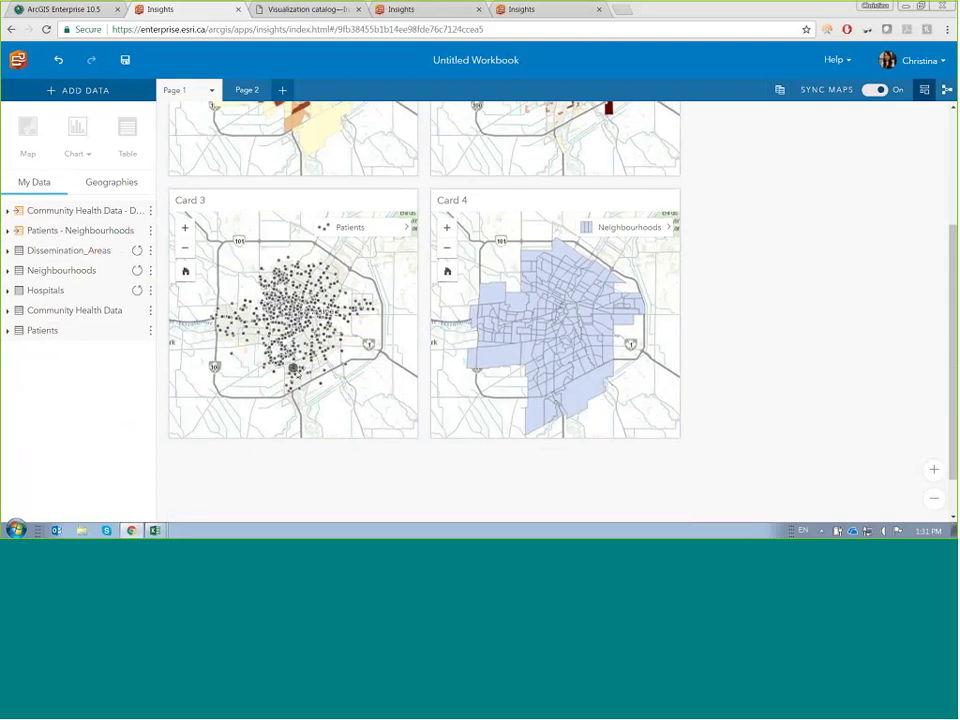
{"action": "mouse_move", "coordinate": [296, 372]}
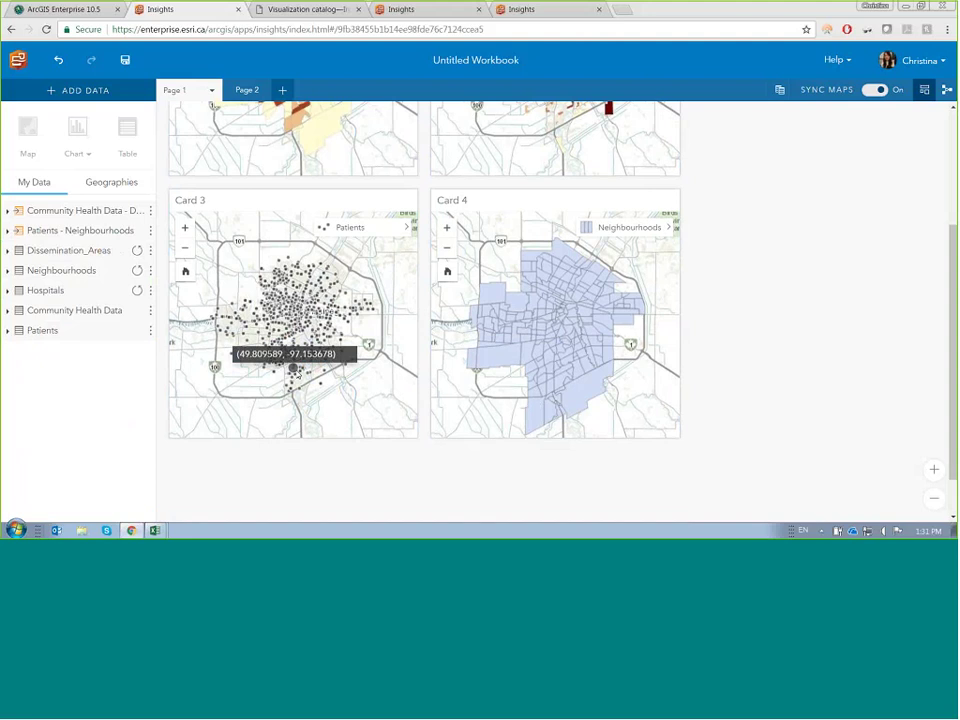
{"action": "left_click", "coordinate": [565, 401]}
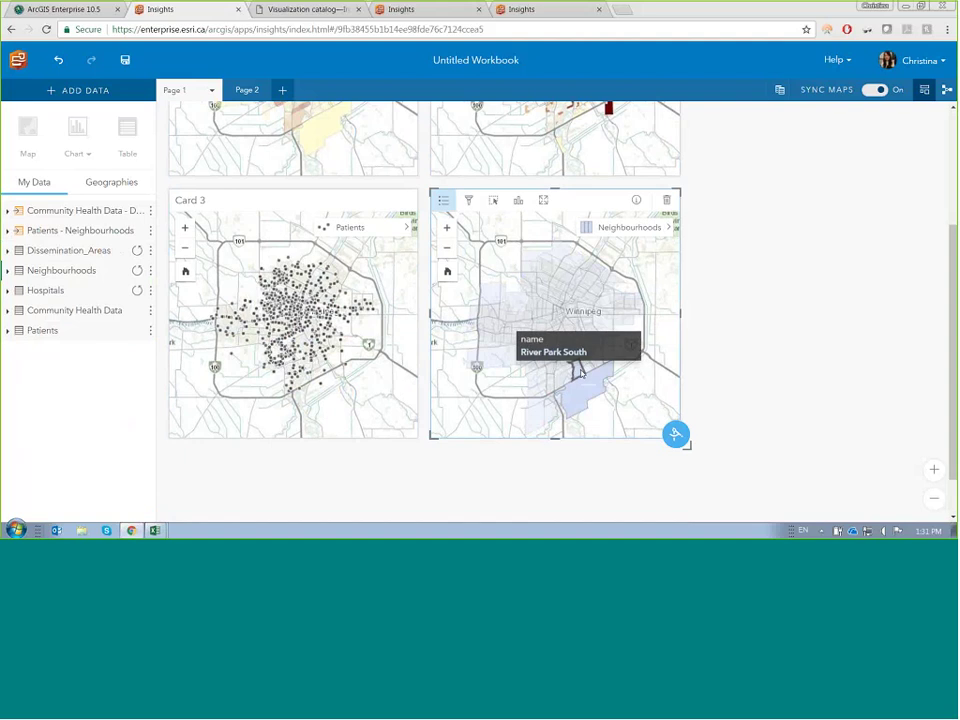
{"action": "left_click", "coordinate": [586, 378]}
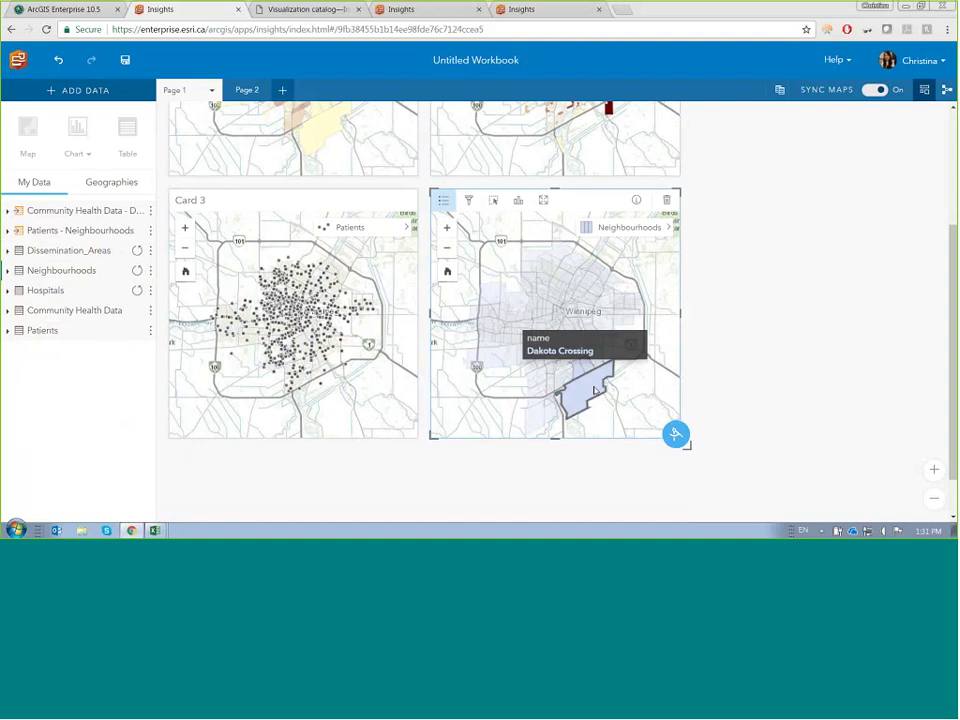
{"action": "mouse_move", "coordinate": [583, 398]}
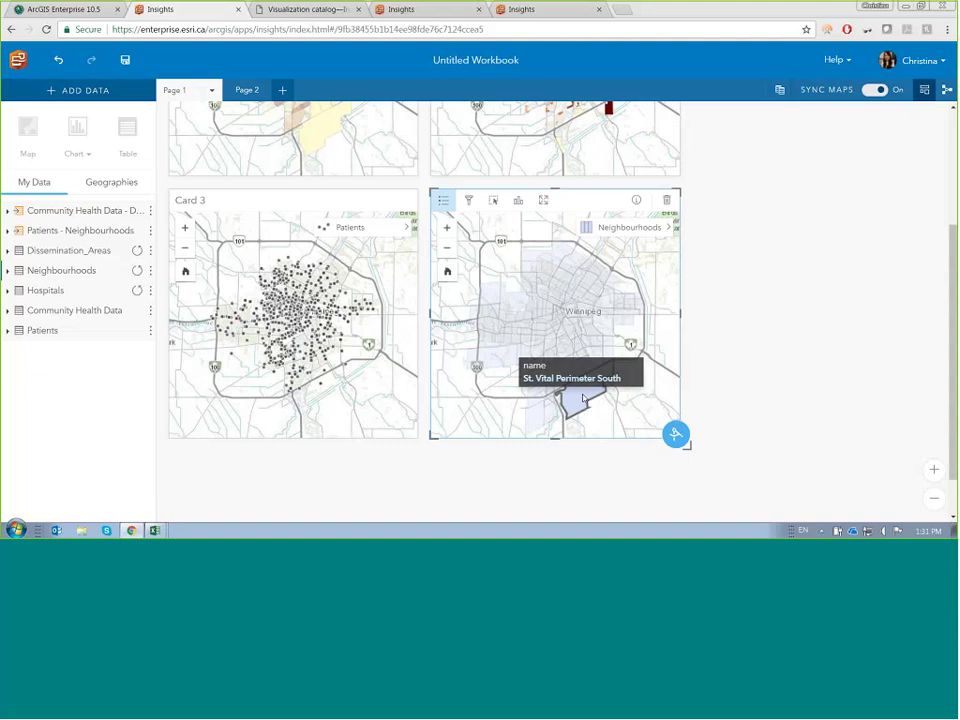
- Run a spatial filter of Patients by the selected Neighbourhoods features, using the Intersects filter type
{"action": "left_click_drag", "start_coordinate": [583, 398], "coordinate": [337, 374]}
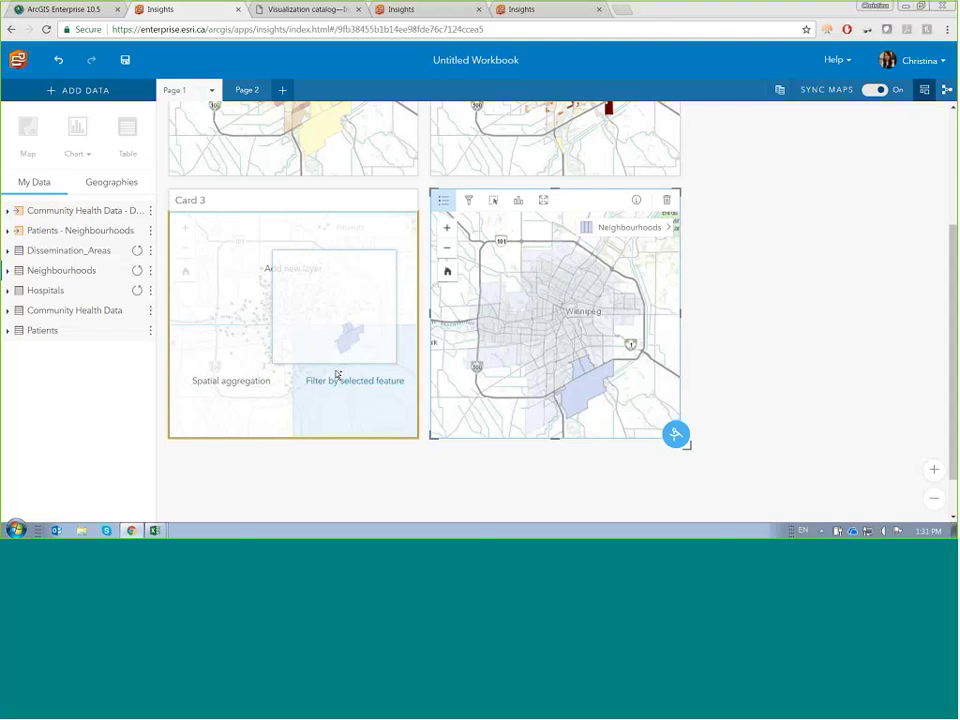
{"action": "left_click_drag", "start_coordinate": [337, 374], "coordinate": [337, 374]}
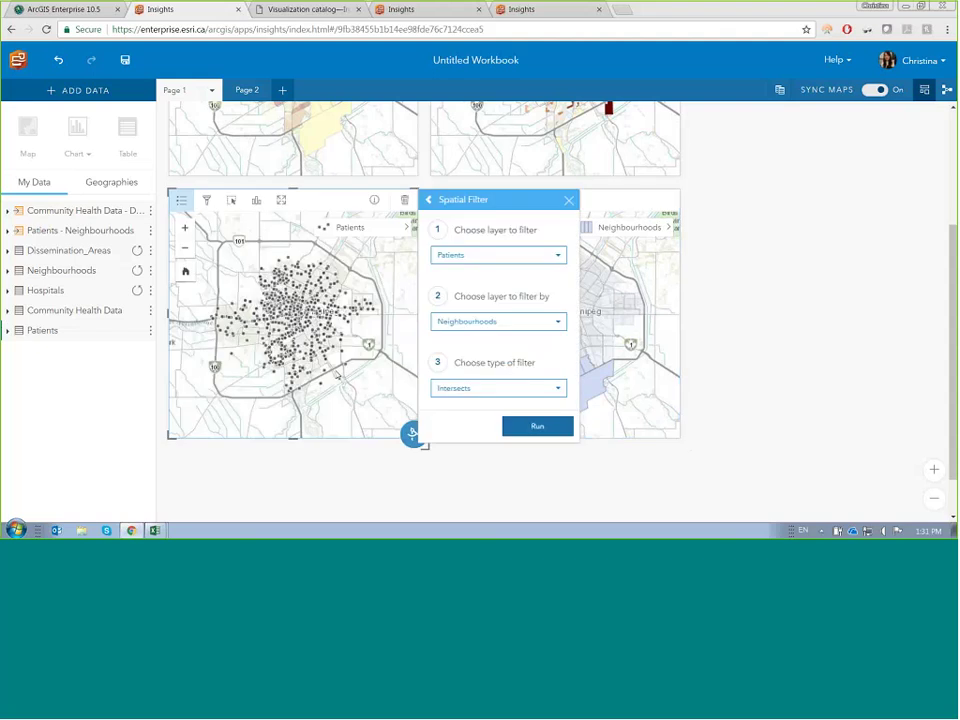
{"action": "left_click", "coordinate": [514, 428]}
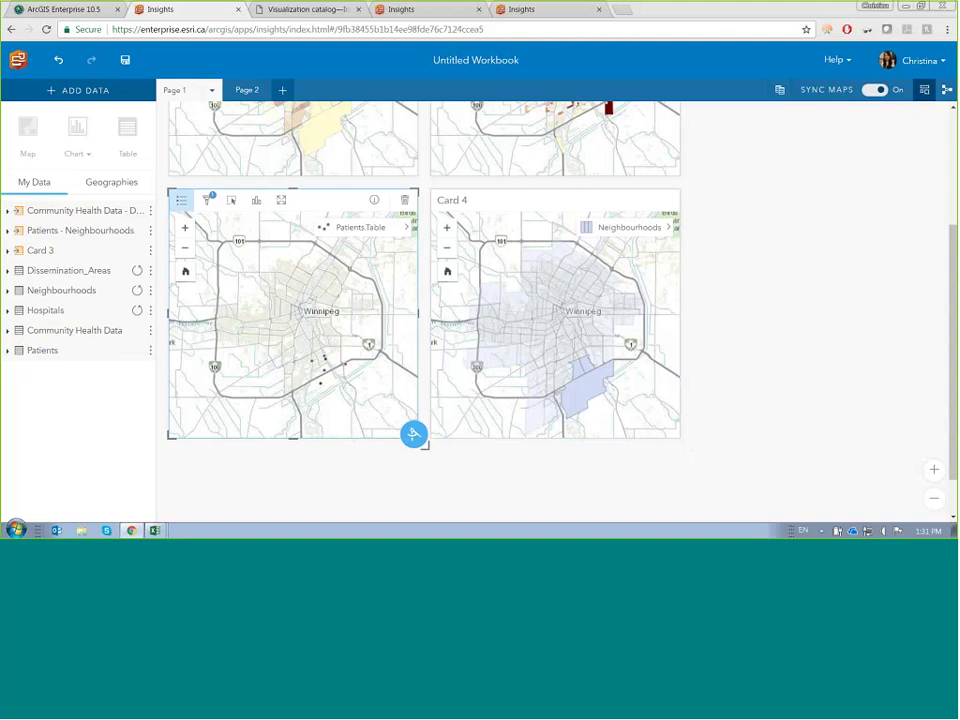
- Delete the filtered Patients map card and the Neighbourhoods map card from the page
{"action": "left_click", "coordinate": [404, 199]}
{"action": "left_click", "coordinate": [623, 211]}
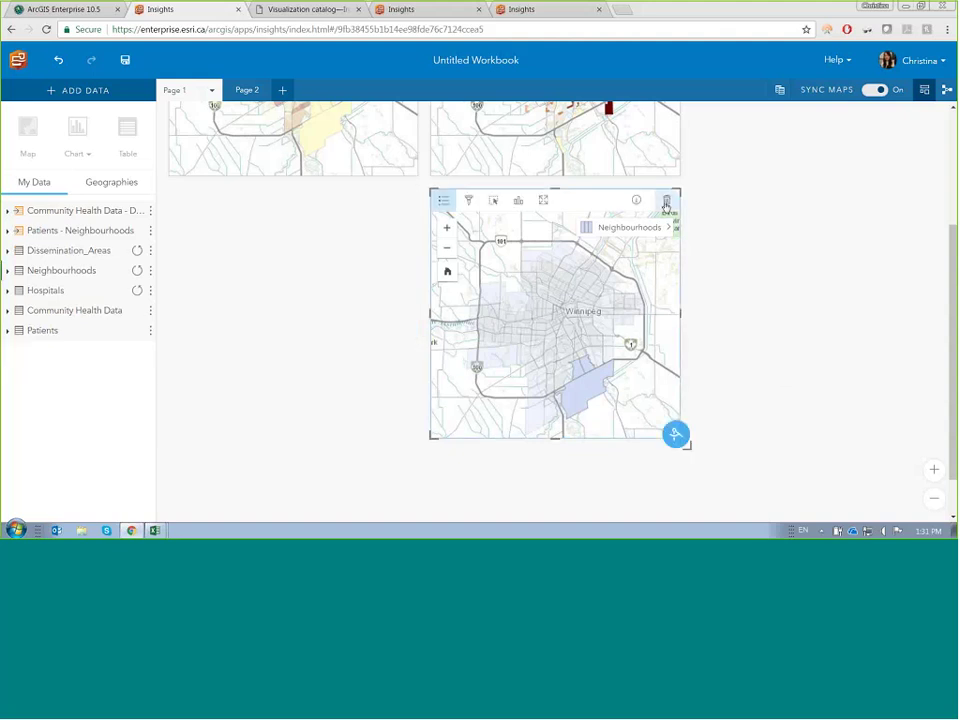
{"action": "left_click", "coordinate": [666, 200]}
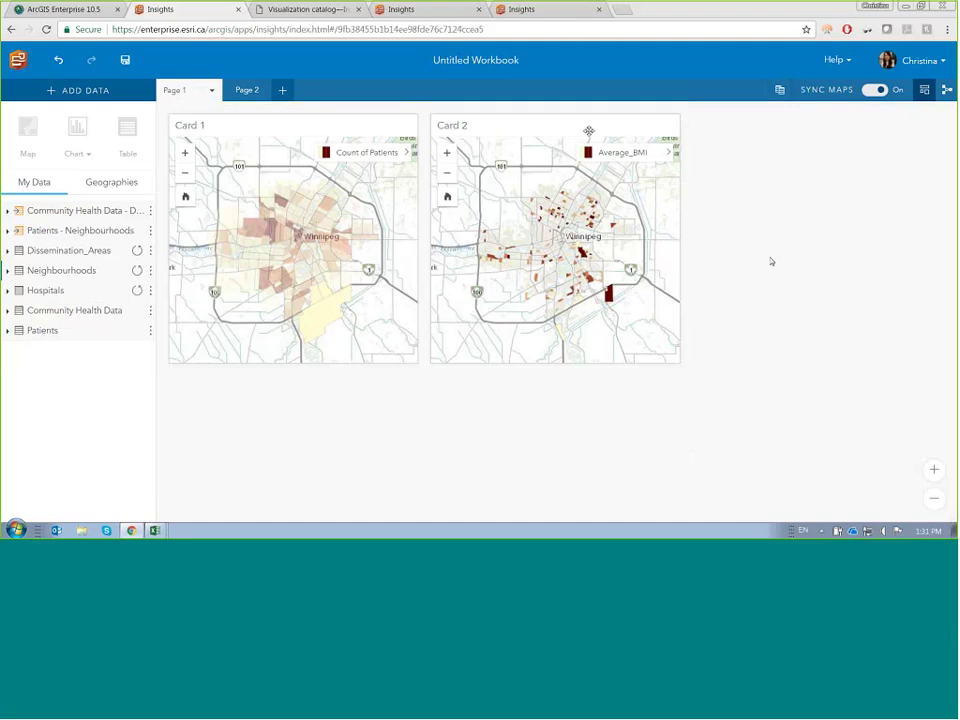
- Create map cards of Average_BMI and Health_Excellent from the joined Community Health Data dataset below the existing maps
{"action": "left_click", "coordinate": [385, 129]}
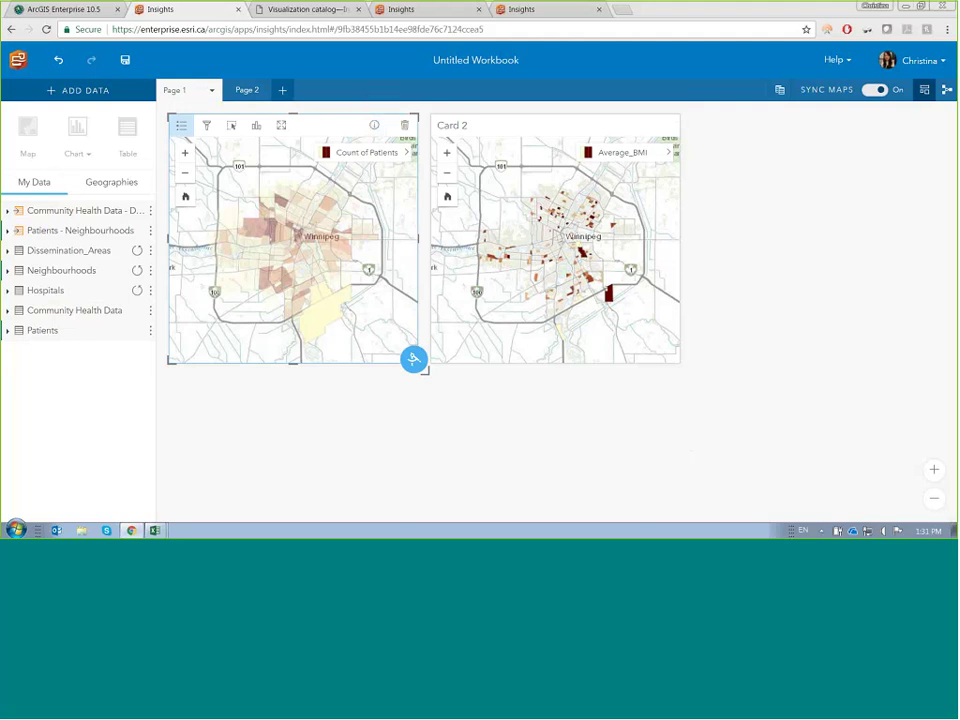
{"action": "left_click", "coordinate": [7, 210]}
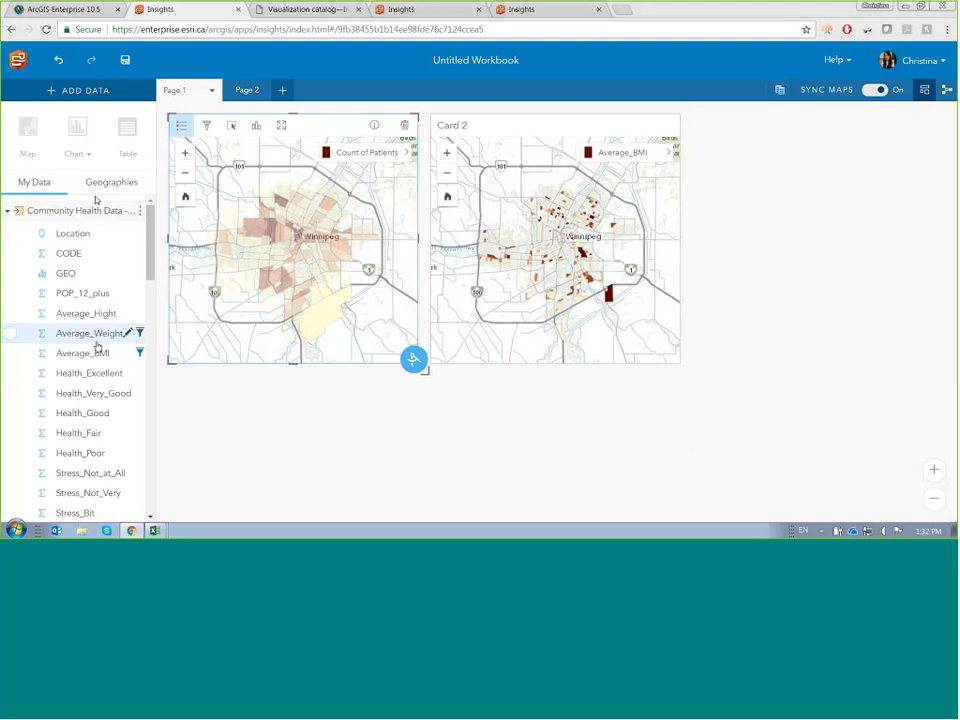
{"action": "left_click_drag", "start_coordinate": [96, 358], "coordinate": [246, 486]}
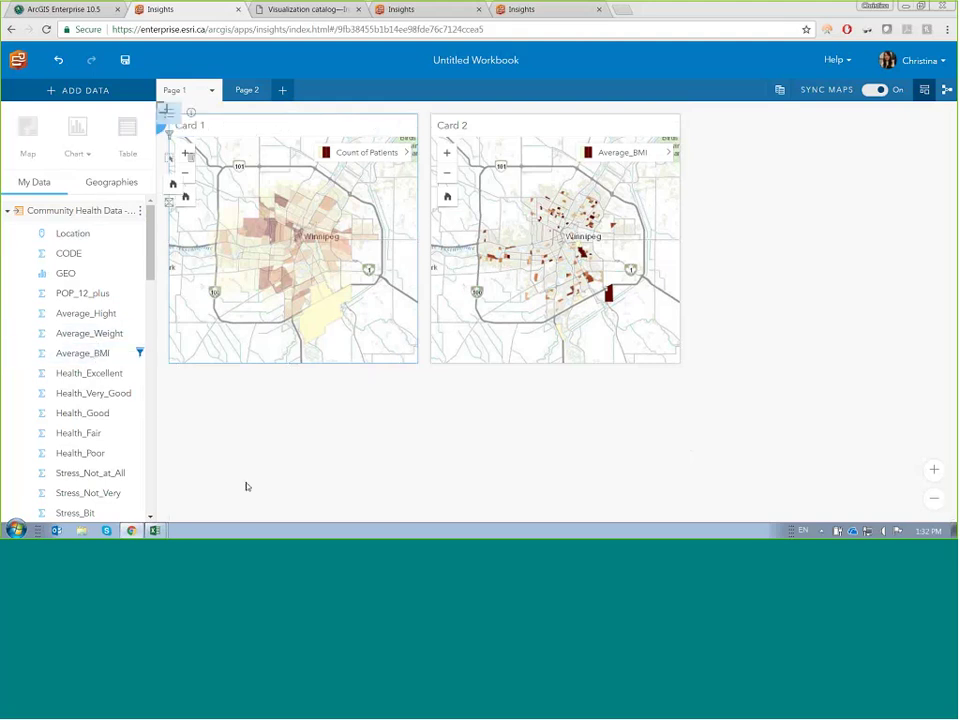
{"action": "scroll", "coordinate": [491, 400], "scroll_direction": "down", "scroll_amount": 3}
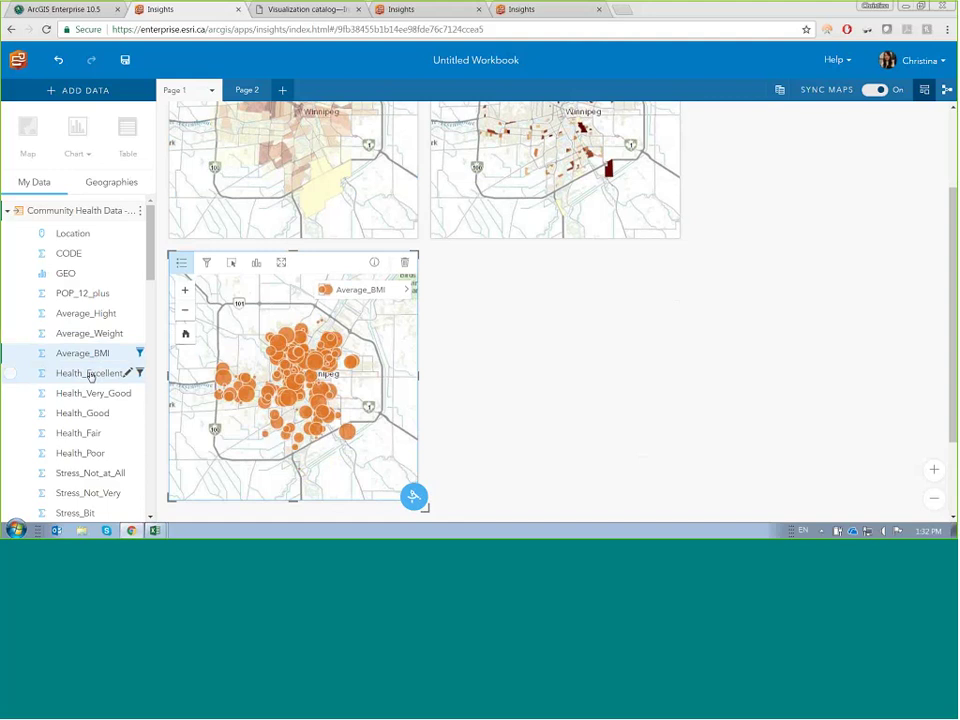
{"action": "mouse_move", "coordinate": [90, 375]}
{"action": "left_mouse_down"}
{"action": "mouse_move", "coordinate": [170, 386]}
{"action": "mouse_move", "coordinate": [407, 368]}
{"action": "mouse_move", "coordinate": [516, 398]}
{"action": "mouse_move", "coordinate": [505, 396]}
{"action": "left_mouse_up"}
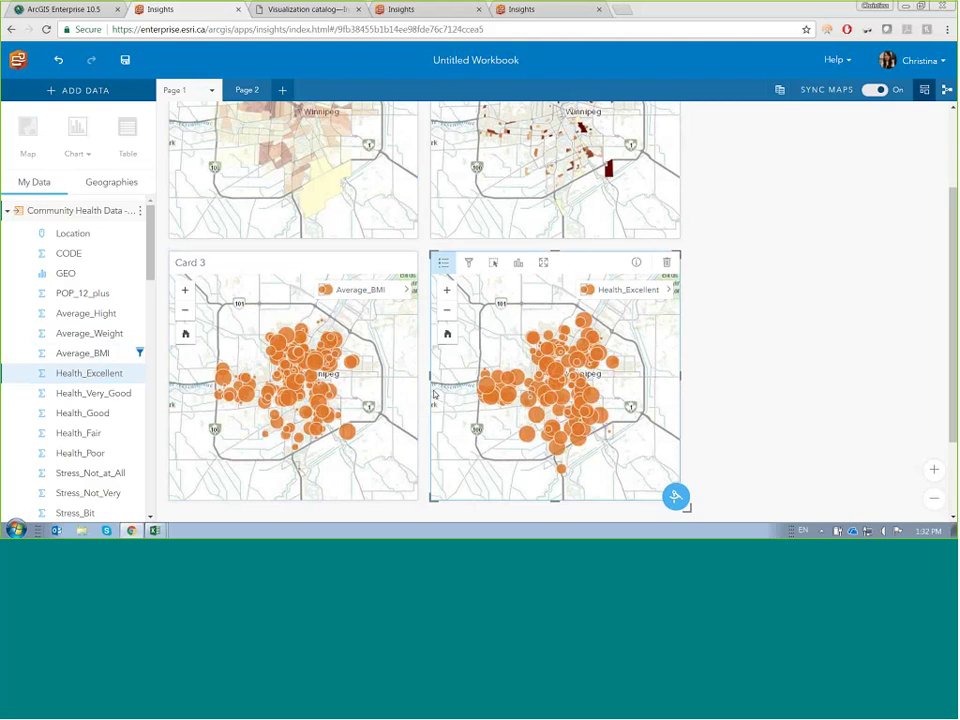
- Change the symbol type of Card 3's Average_BMI layer to Counts and Amounts (Color)
{"action": "left_click", "coordinate": [406, 289]}
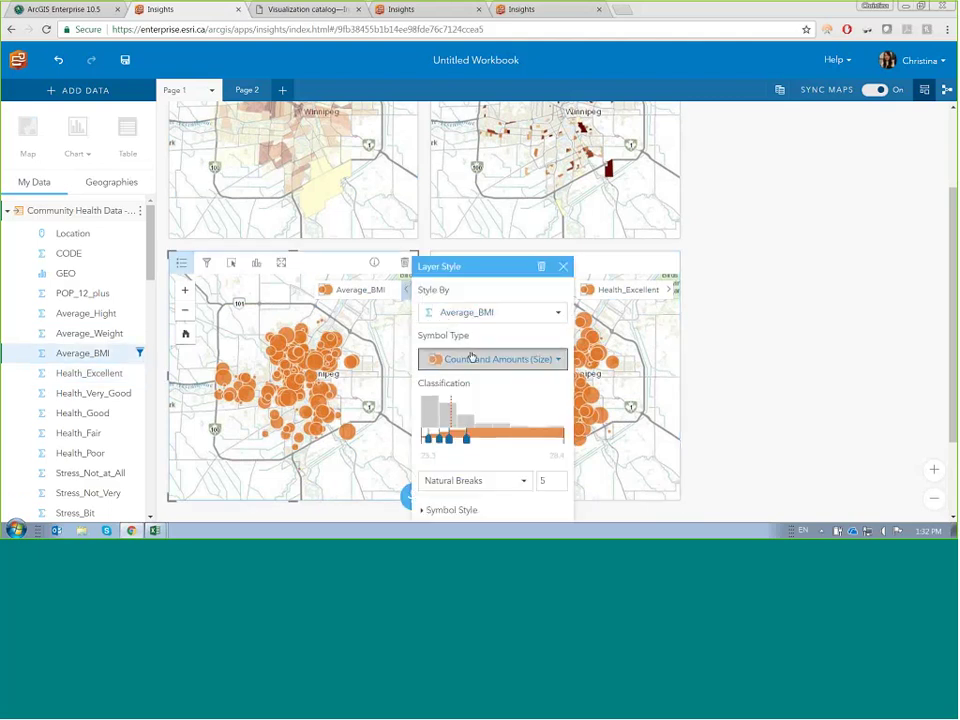
{"action": "left_click", "coordinate": [472, 357]}
{"action": "left_click", "coordinate": [490, 401]}
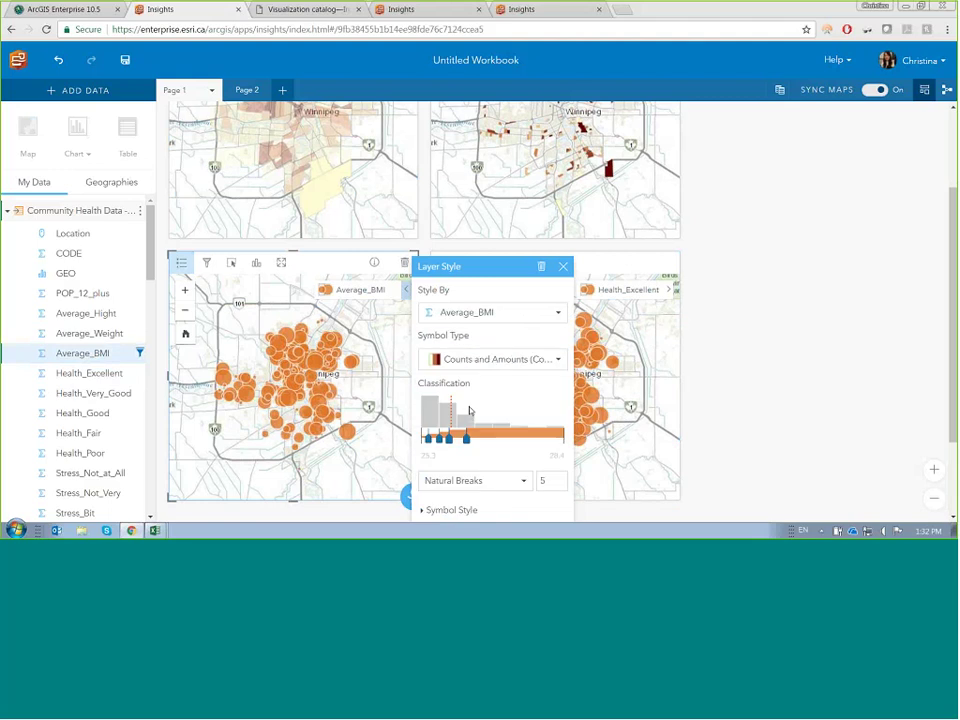
{"action": "left_click", "coordinate": [668, 302]}
- Change the symbol type of Card 4's Health_Excellent layer to Counts and Amounts (Color)
{"action": "left_click", "coordinate": [454, 265]}
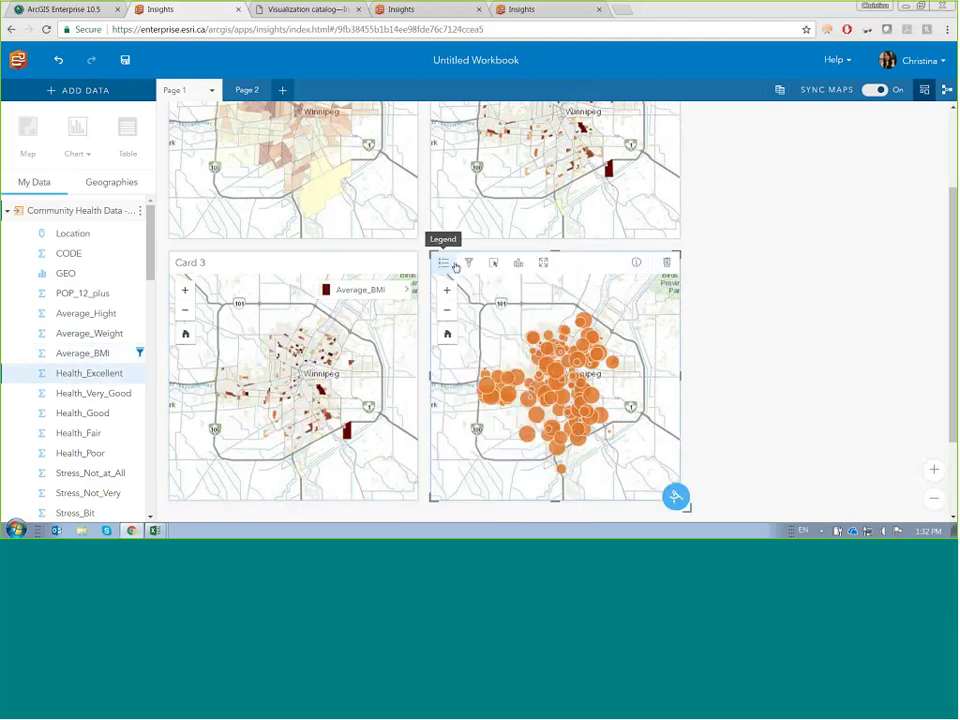
{"action": "left_click", "coordinate": [454, 265]}
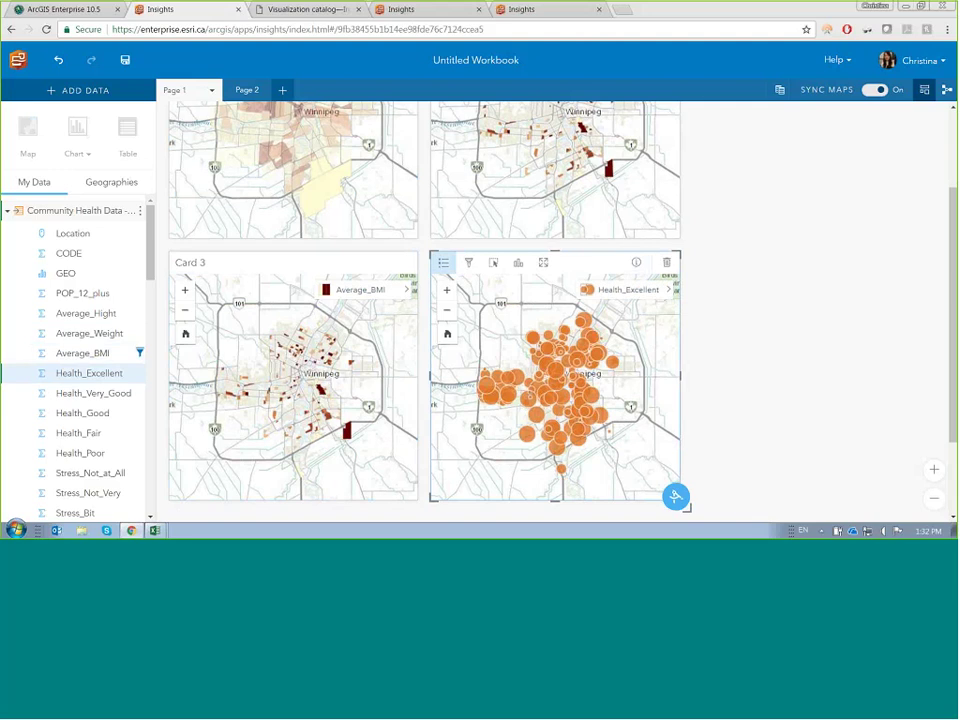
{"action": "left_click", "coordinate": [667, 290]}
{"action": "left_click", "coordinate": [758, 359]}
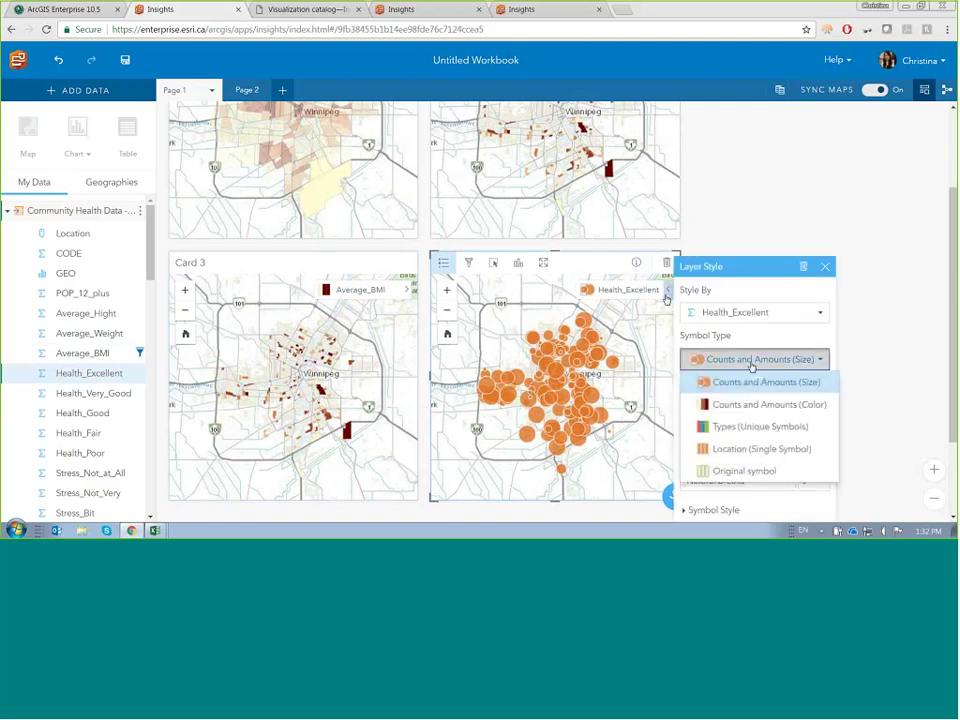
{"action": "left_click", "coordinate": [749, 404]}
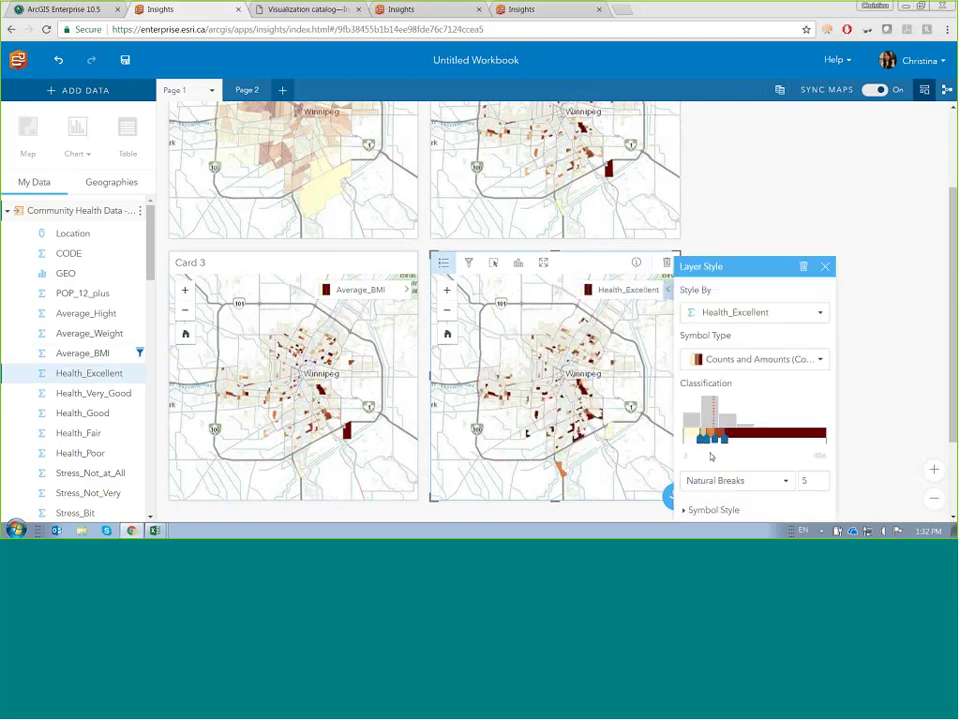
{"action": "scroll", "coordinate": [780, 430], "scroll_direction": "down", "scroll_amount": 2}
{"action": "left_click", "coordinate": [712, 469]}
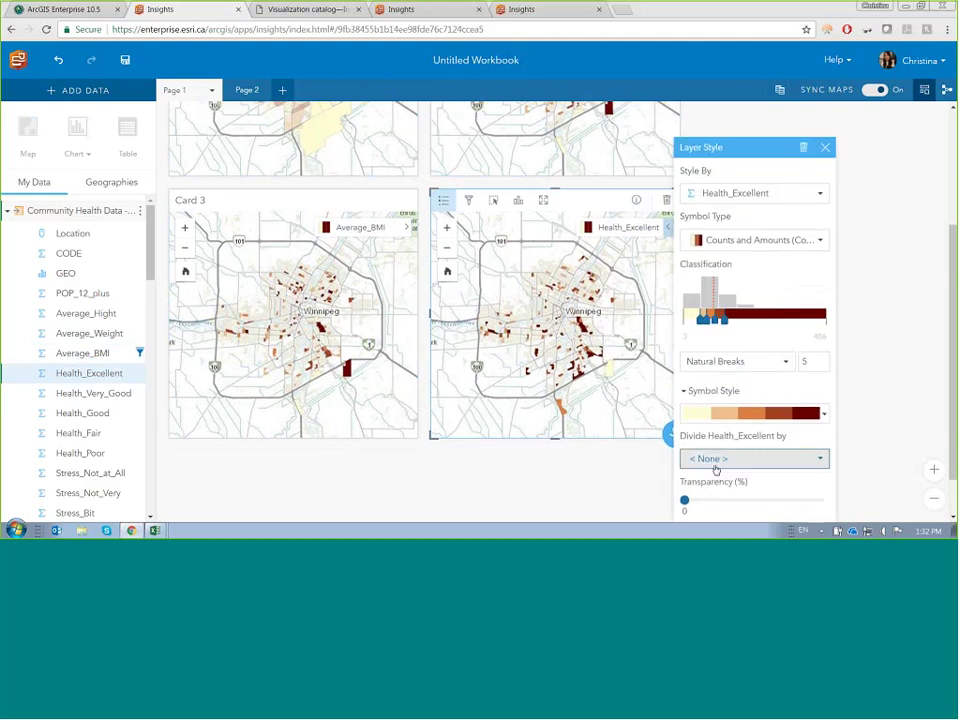
{"action": "left_click", "coordinate": [825, 148]}
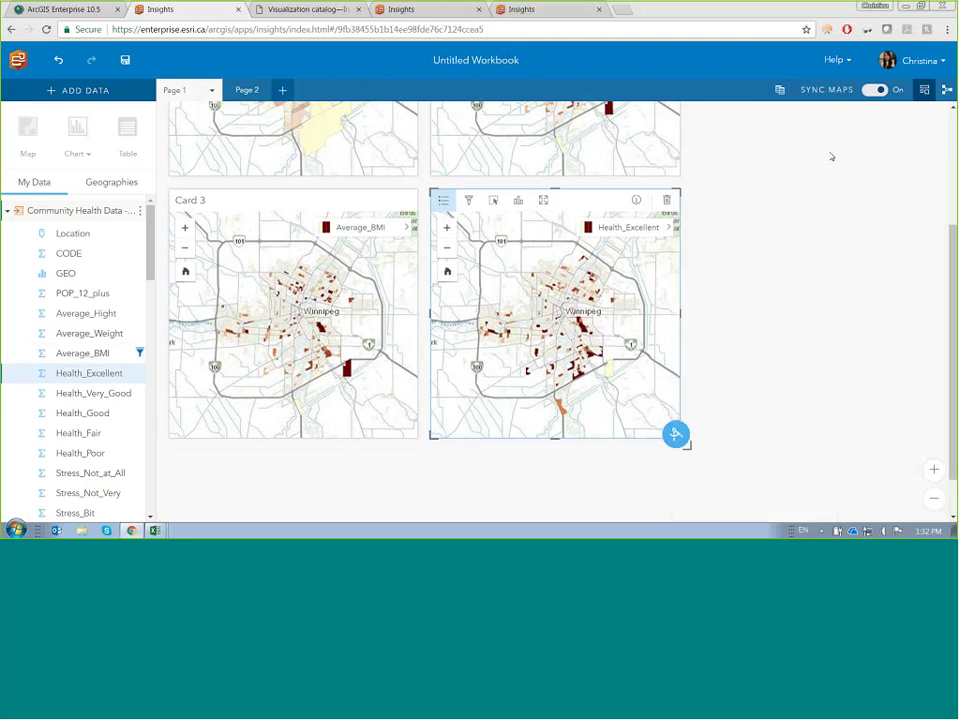
- Remove the Average_BMI filter from the joined Community Health Data dataset
{"action": "left_click", "coordinate": [140, 354]}
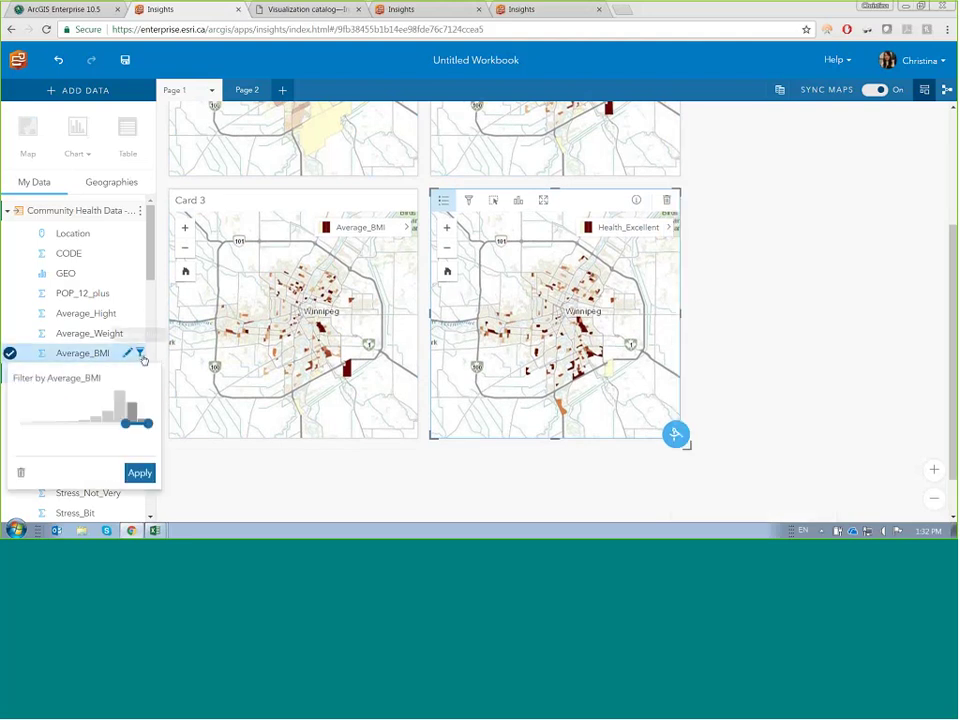
{"action": "left_click", "coordinate": [21, 474]}
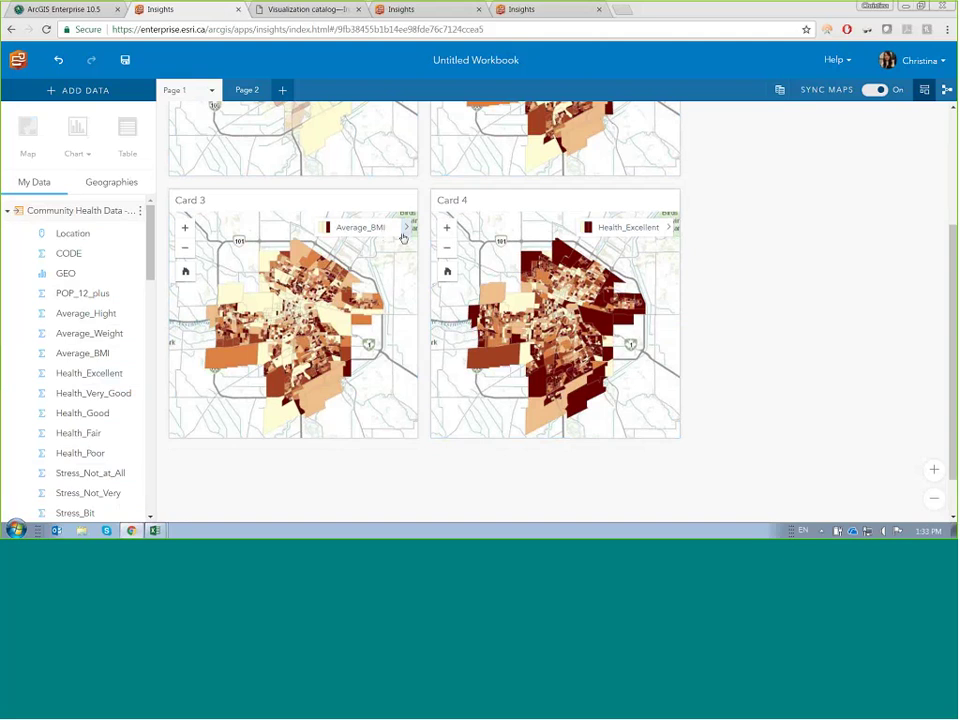
- Compare the Average_BMI and Health_Excellent values of the same area on Winnipeg's southeastern edge in Cards 3 and 4
{"action": "left_click", "coordinate": [349, 377]}
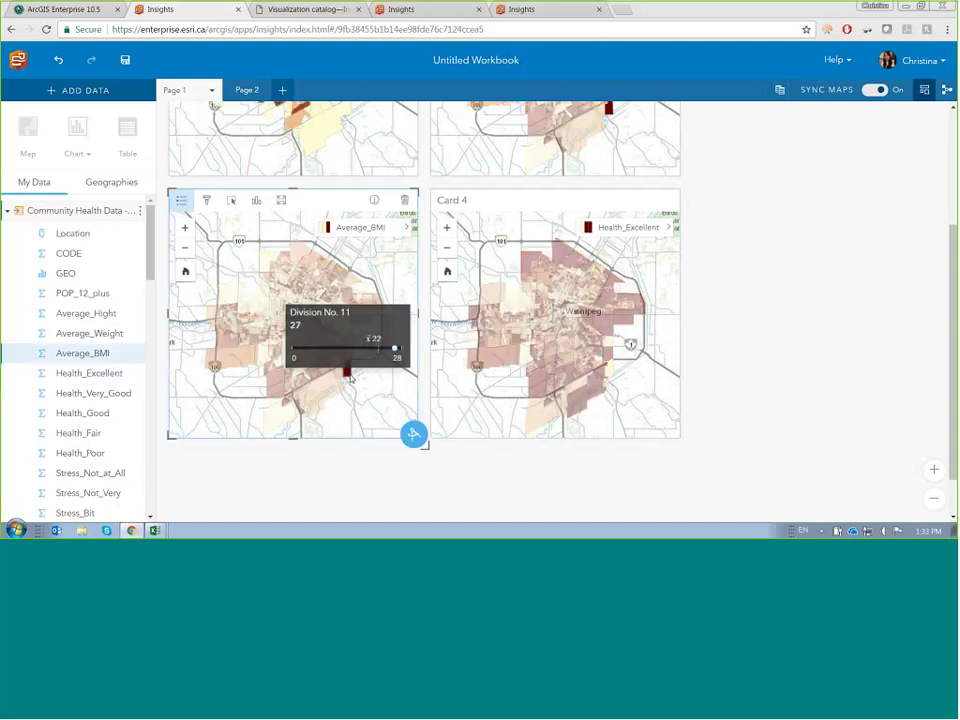
{"action": "scroll", "coordinate": [349, 375], "scroll_direction": "up", "scroll_amount": 3}
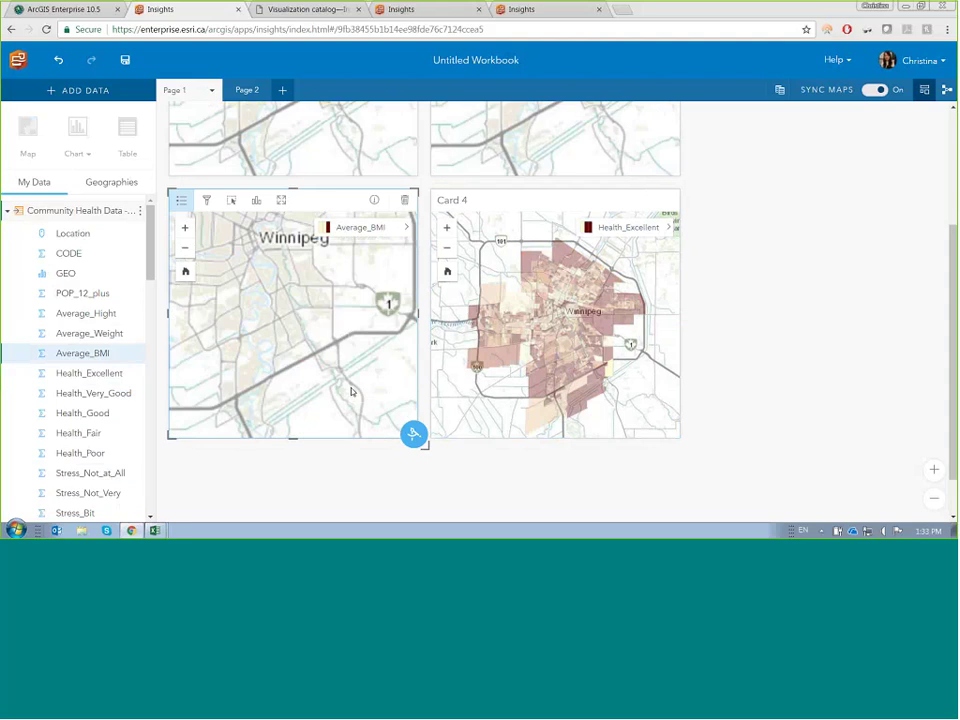
{"action": "mouse_move", "coordinate": [349, 366]}
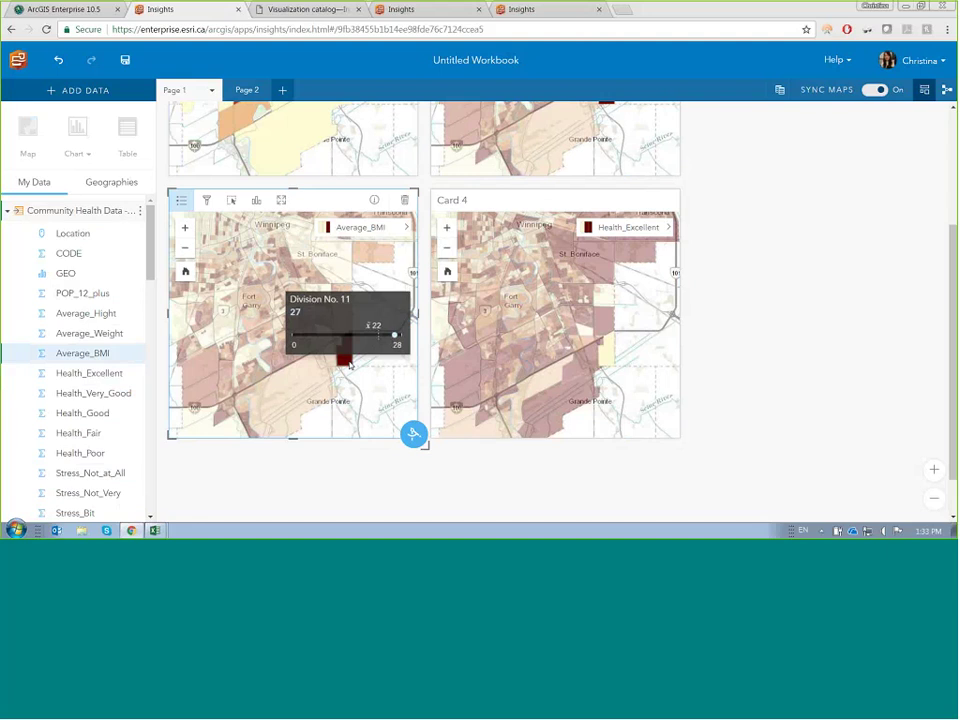
{"action": "left_click", "coordinate": [611, 355]}
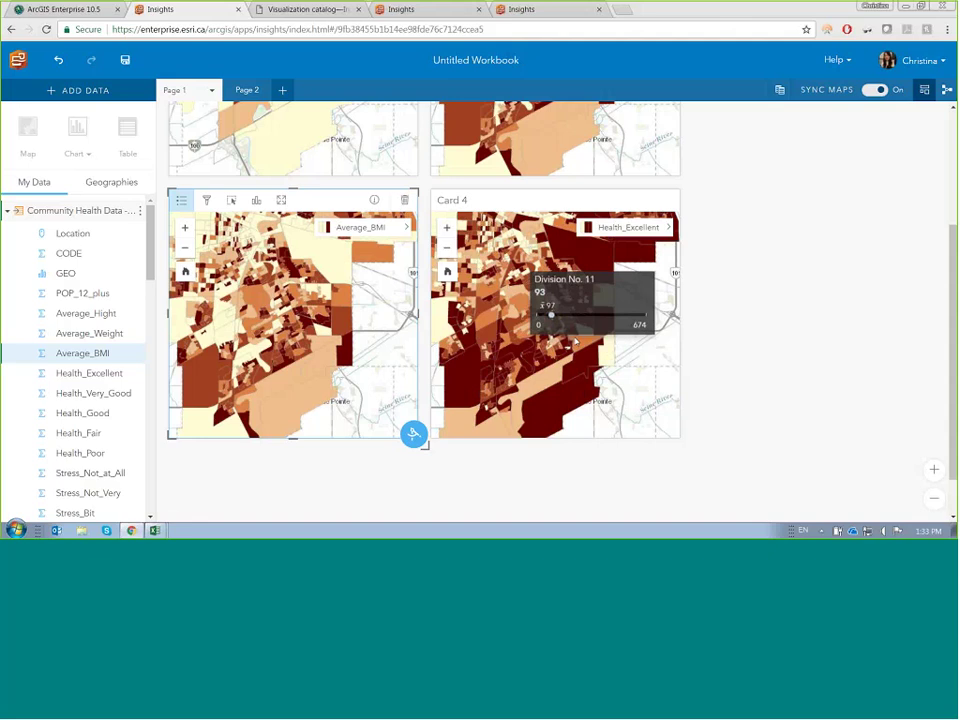
{"action": "left_click", "coordinate": [590, 358]}
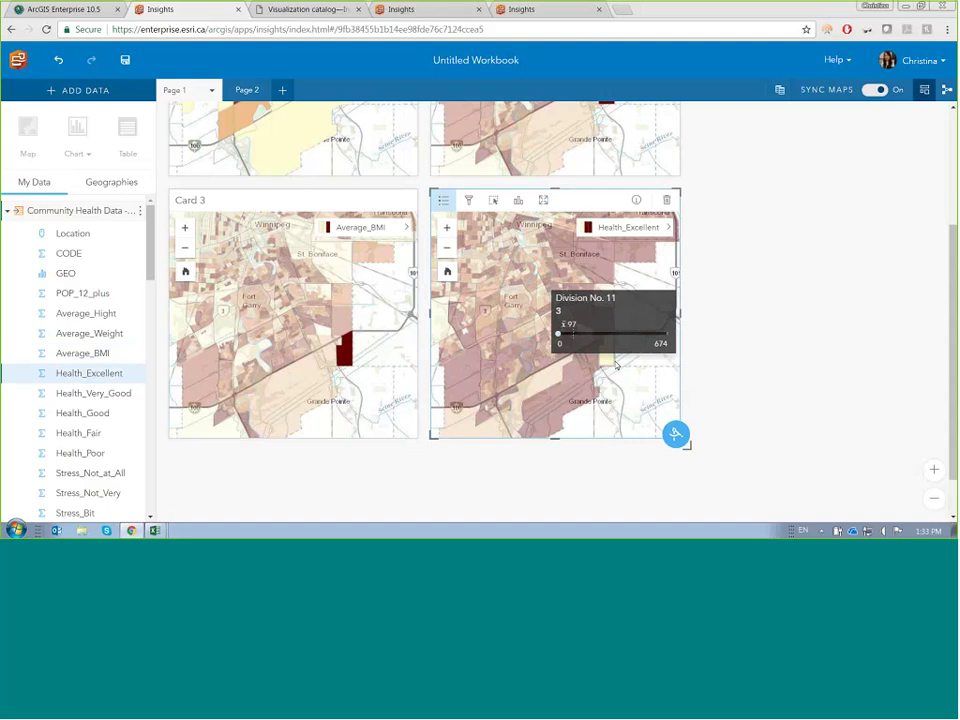
{"action": "left_click", "coordinate": [345, 356]}
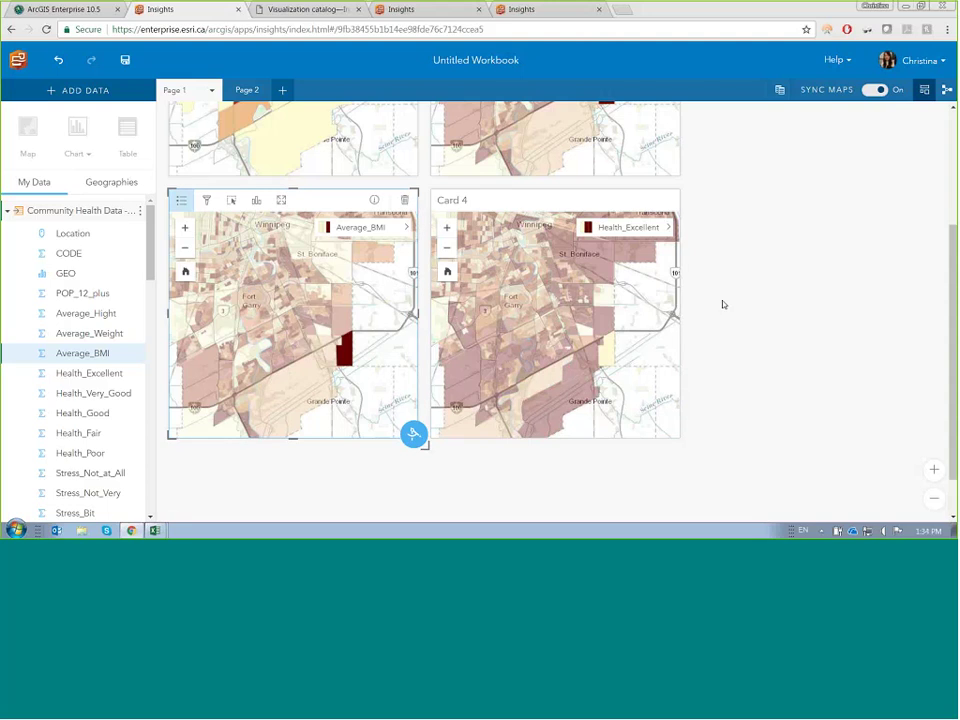
{"action": "left_click", "coordinate": [648, 305]}
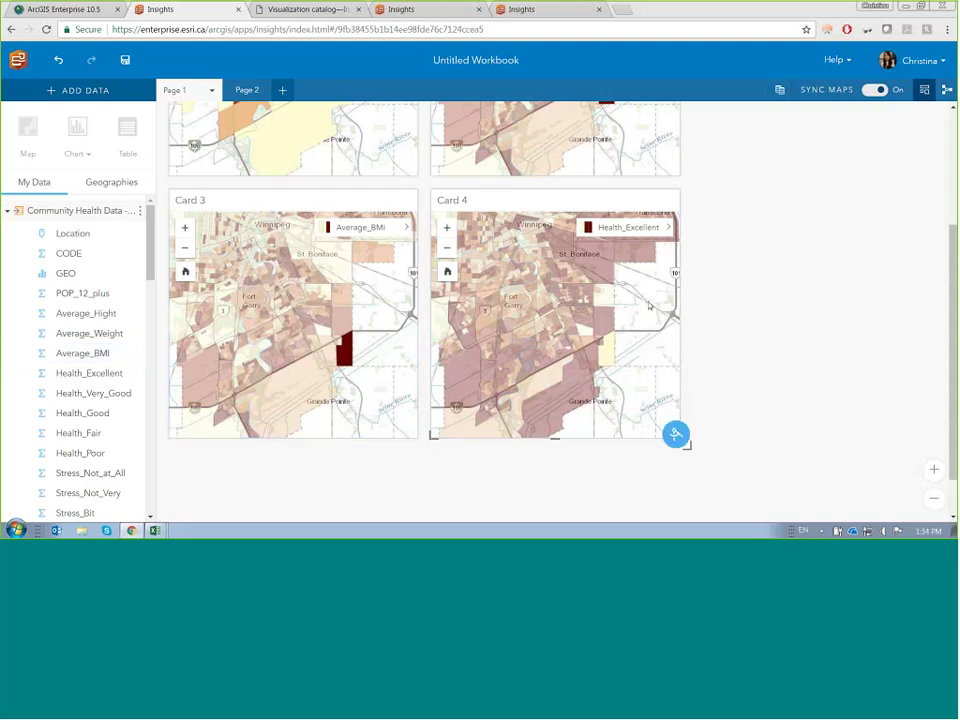
- Turn off map syncing and delete all four map cards from Page 1
{"action": "left_click", "coordinate": [876, 92]}
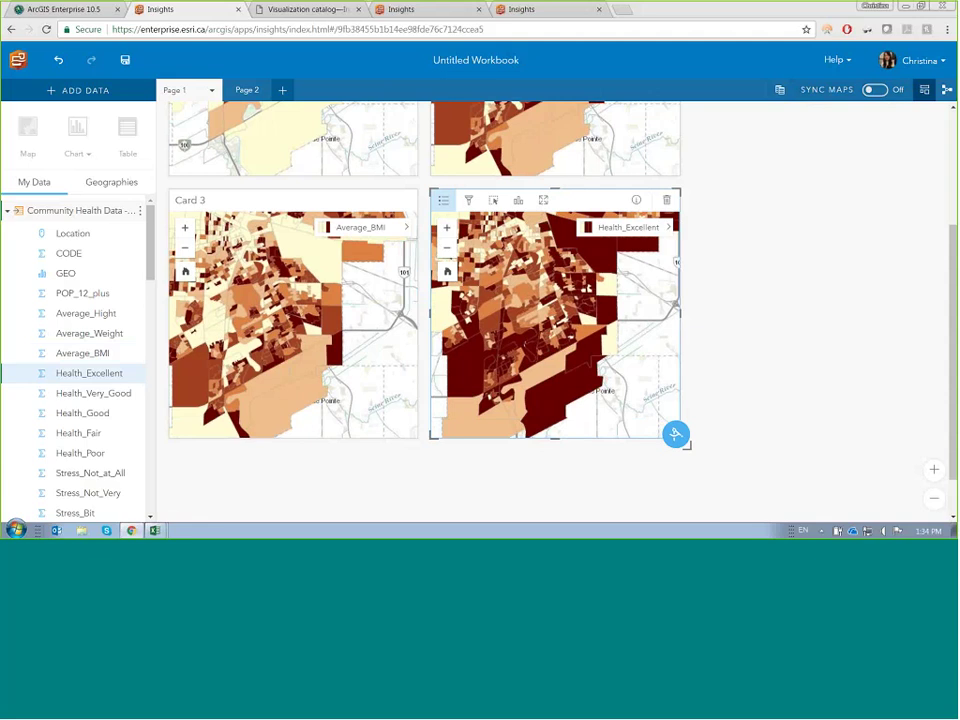
{"action": "left_click", "coordinate": [405, 206]}
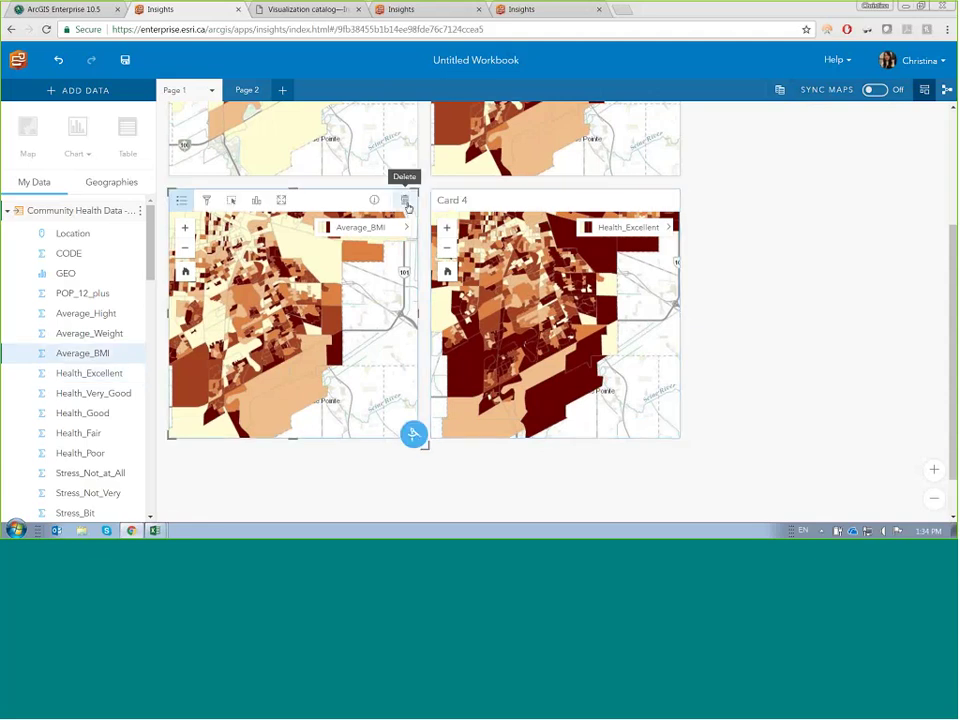
{"action": "left_click", "coordinate": [407, 206]}
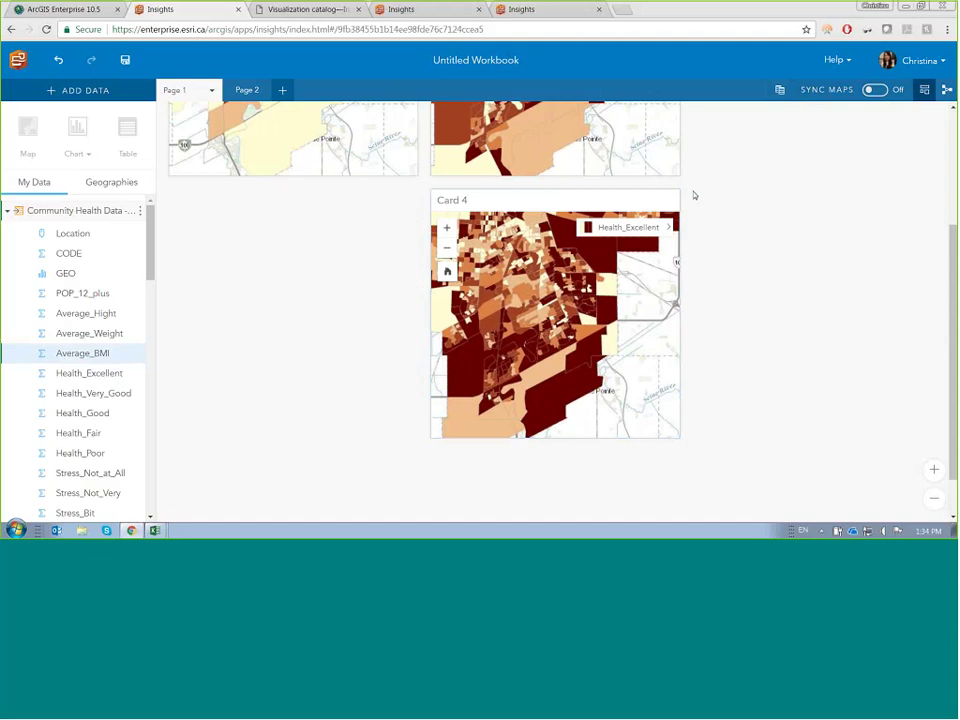
{"action": "left_click", "coordinate": [667, 203]}
{"action": "left_click", "coordinate": [667, 203]}
{"action": "left_click", "coordinate": [403, 127]}
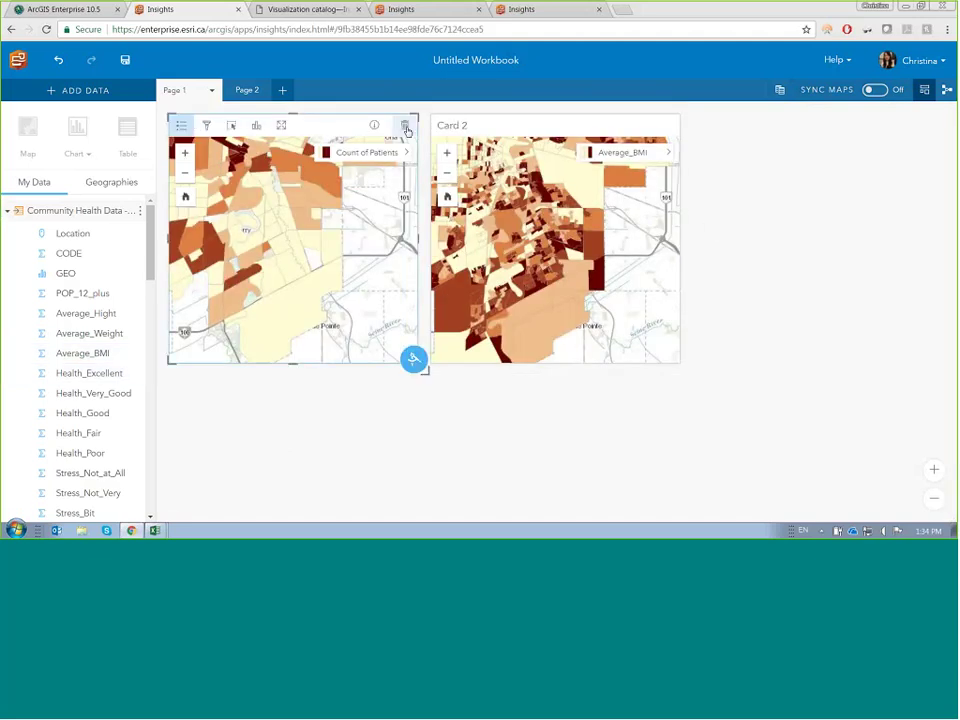
{"action": "left_click", "coordinate": [403, 127]}
{"action": "left_click", "coordinate": [597, 128]}
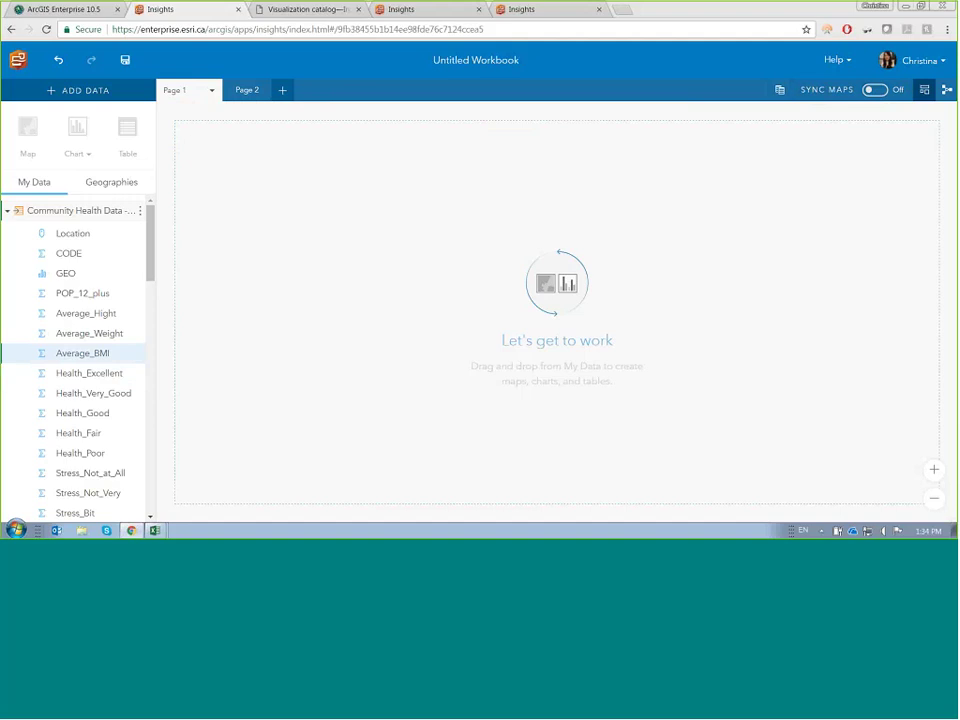
- Create a bar chart card of the Hospital Type field from the Hospitals dataset on the empty page
{"action": "left_click", "coordinate": [7, 211]}
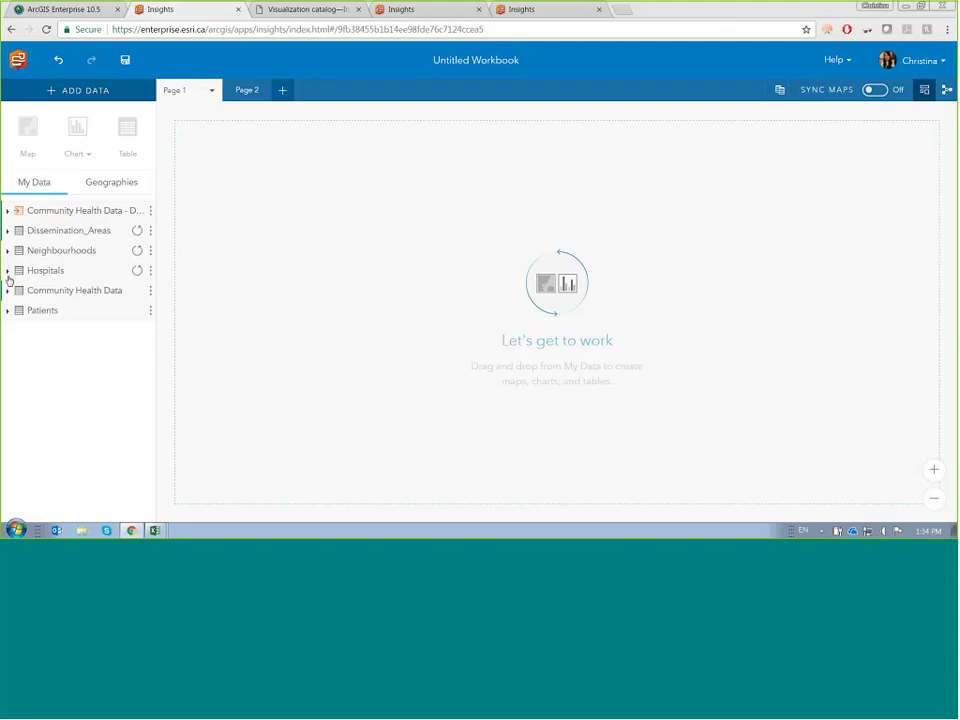
{"action": "left_click", "coordinate": [8, 272]}
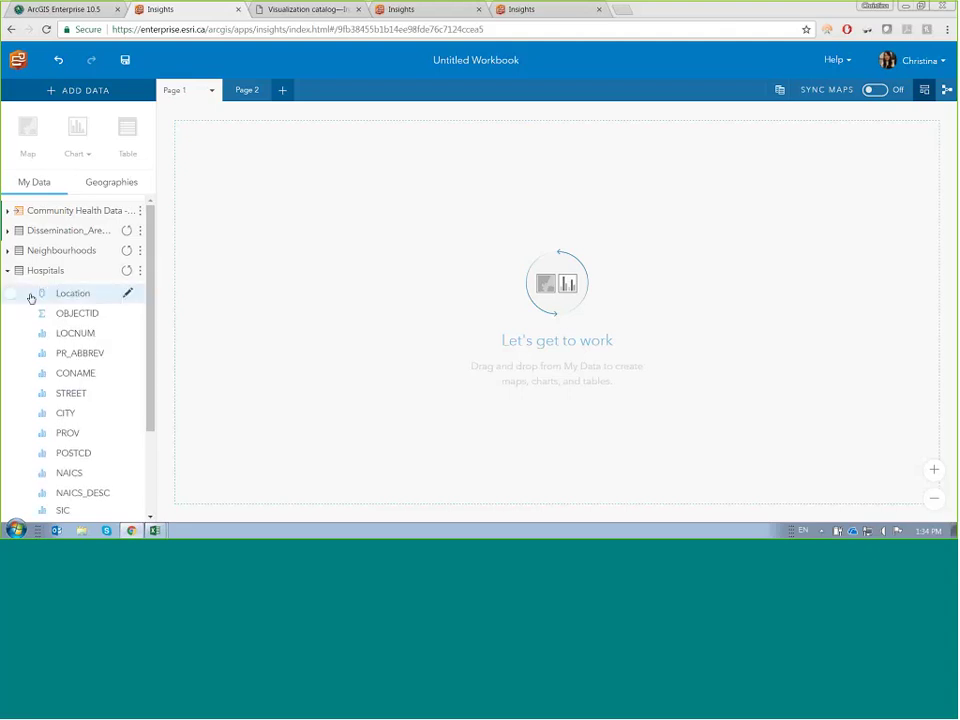
{"action": "left_click", "coordinate": [38, 295]}
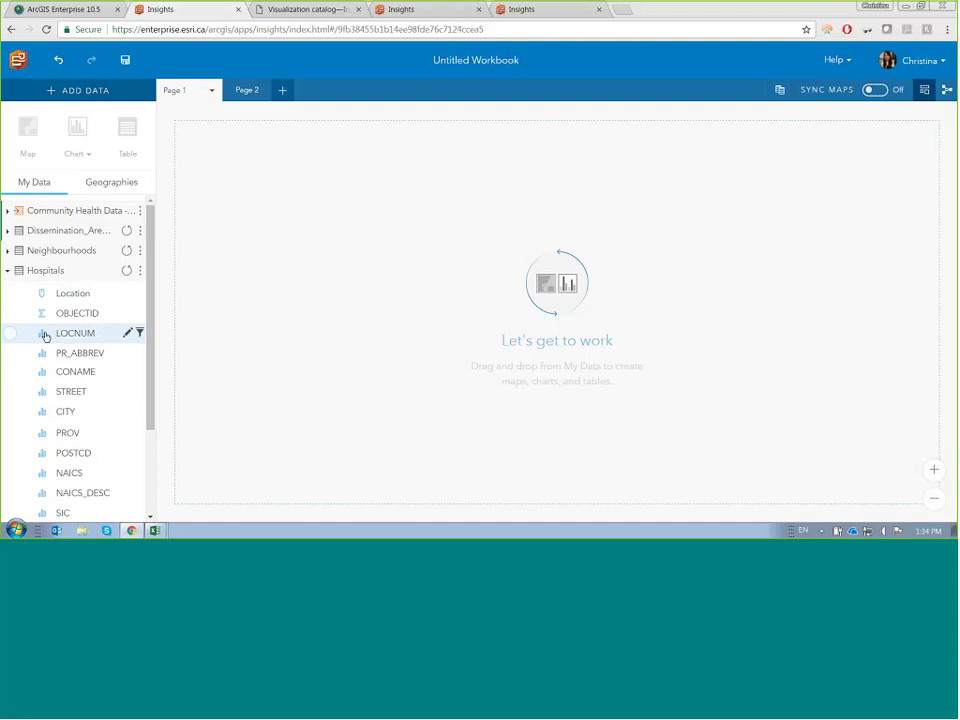
{"action": "scroll", "coordinate": [45, 336], "scroll_direction": "down", "scroll_amount": 4}
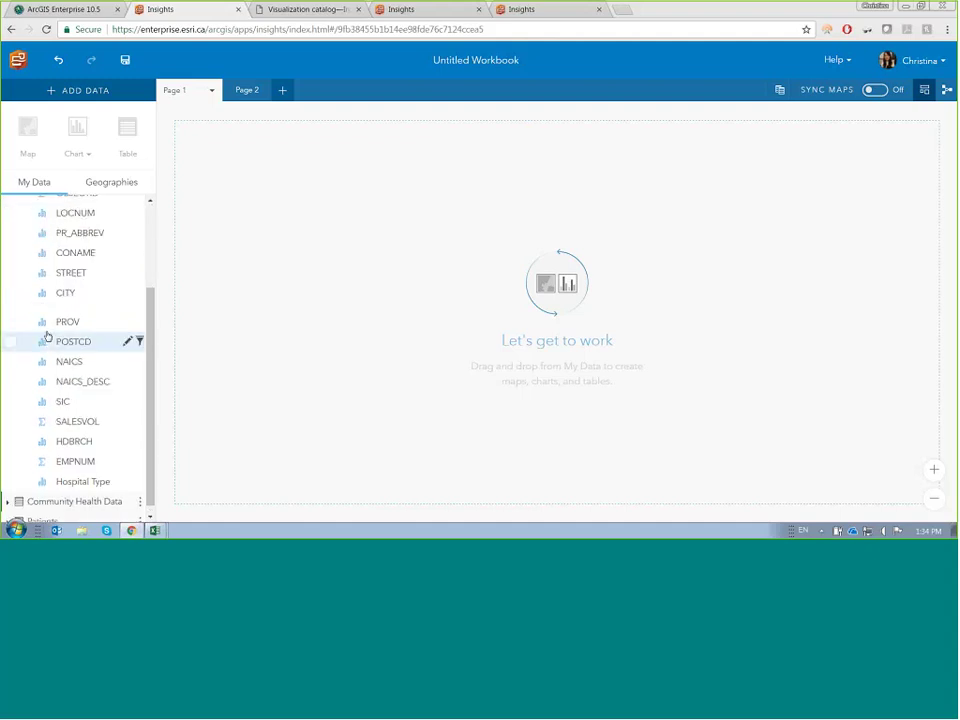
{"action": "left_click", "coordinate": [11, 473]}
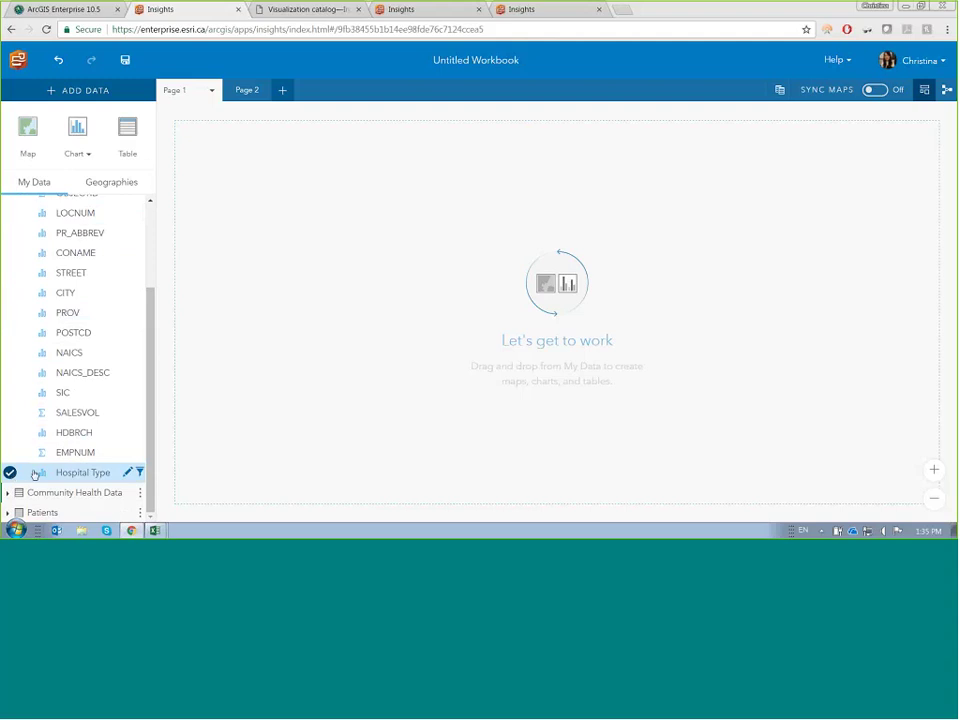
{"action": "left_click_drag", "start_coordinate": [54, 474], "coordinate": [290, 234]}
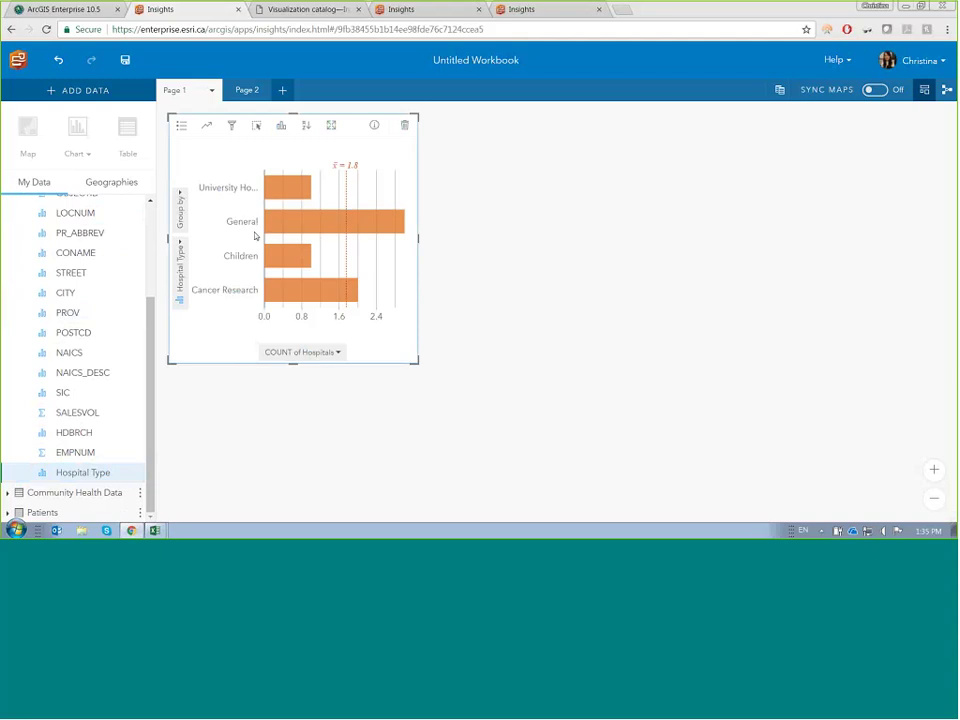
- Convert the Hospital Type bar chart to a bubble chart and enlarge its card
{"action": "left_click", "coordinate": [284, 127]}
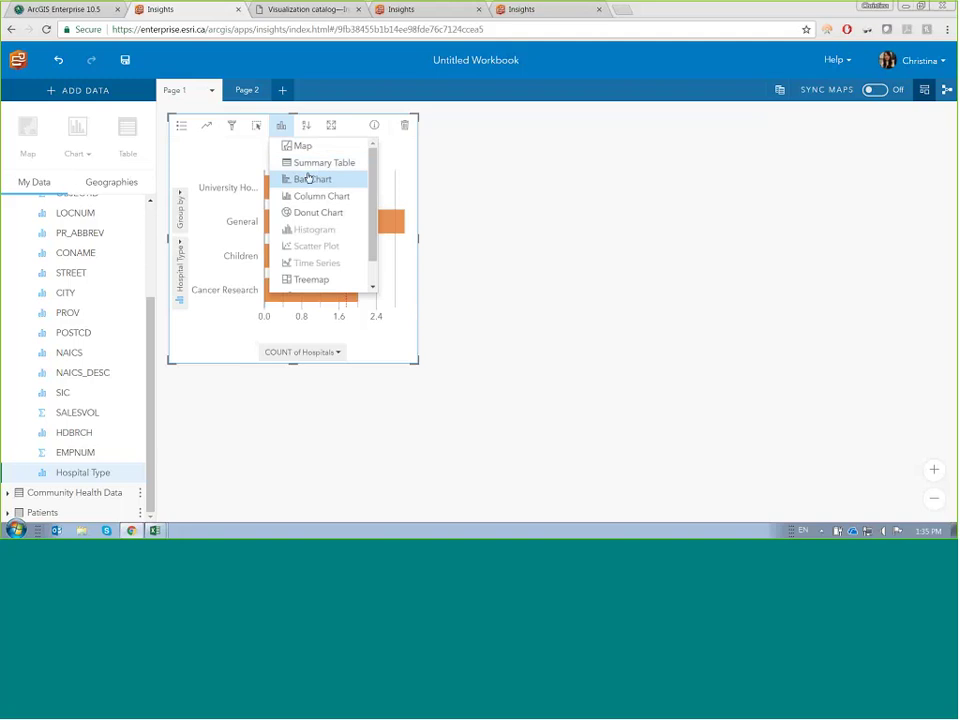
{"action": "scroll", "coordinate": [306, 174], "scroll_direction": "down", "scroll_amount": 1}
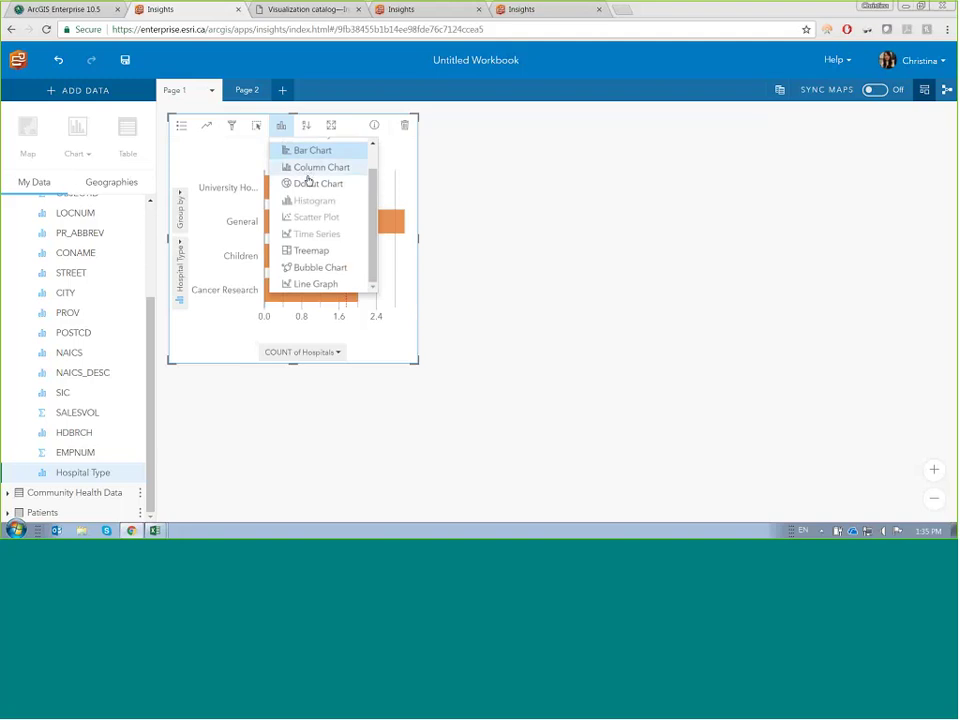
{"action": "left_click", "coordinate": [318, 272]}
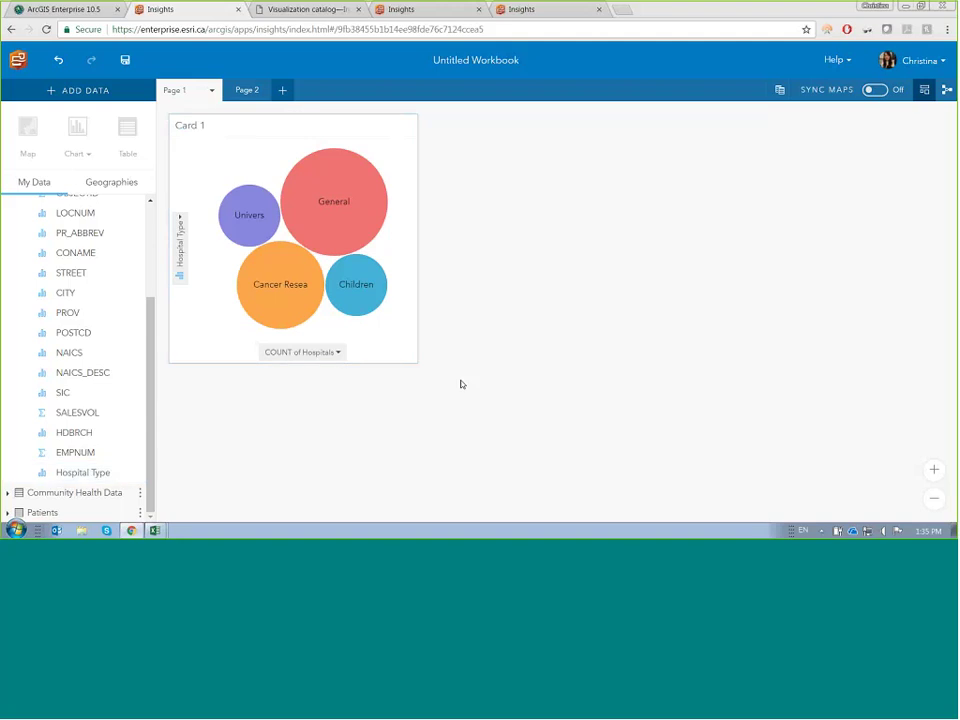
{"action": "left_click_drag", "start_coordinate": [415, 360], "coordinate": [591, 433]}
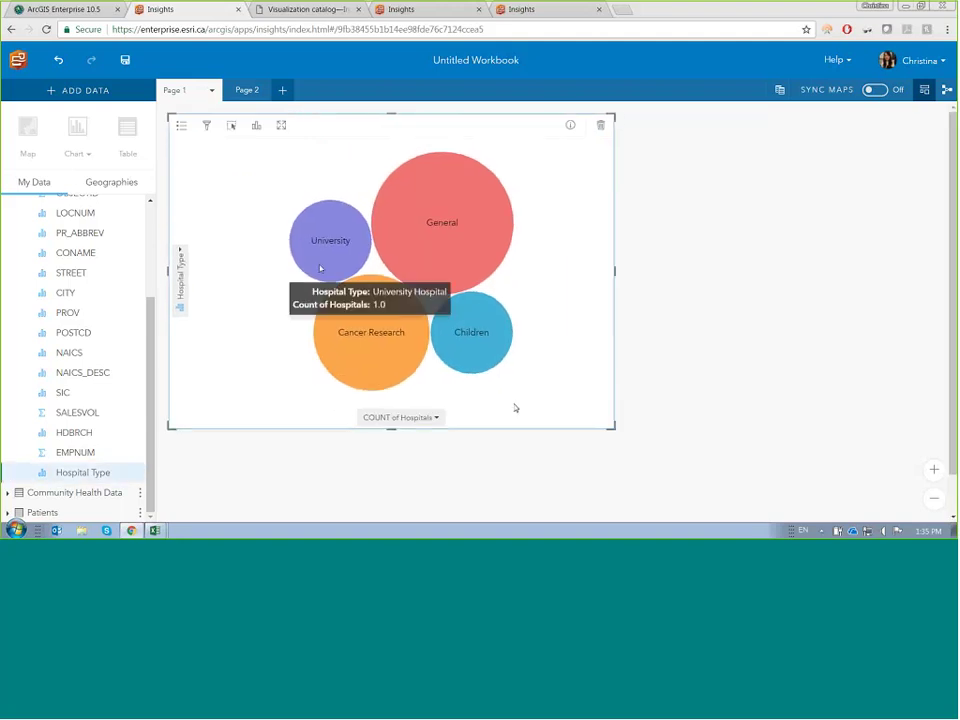
- Examine the hospital counts of the General, University Hospital, Cancer Research and Children bubbles by selecting each one
{"action": "mouse_move", "coordinate": [461, 238]}
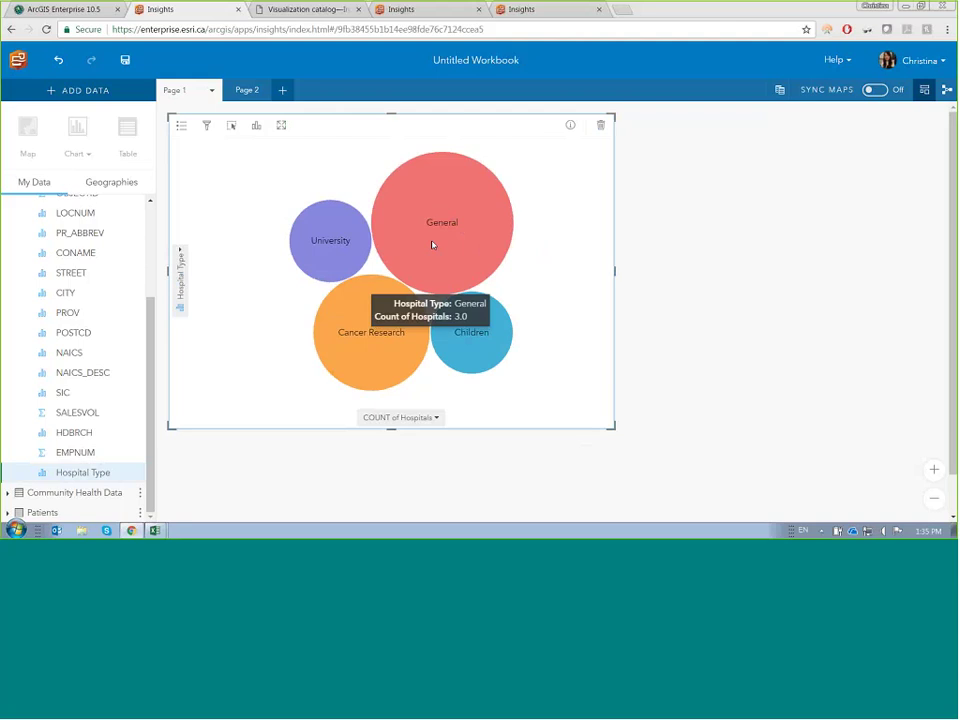
{"action": "left_click", "coordinate": [431, 245]}
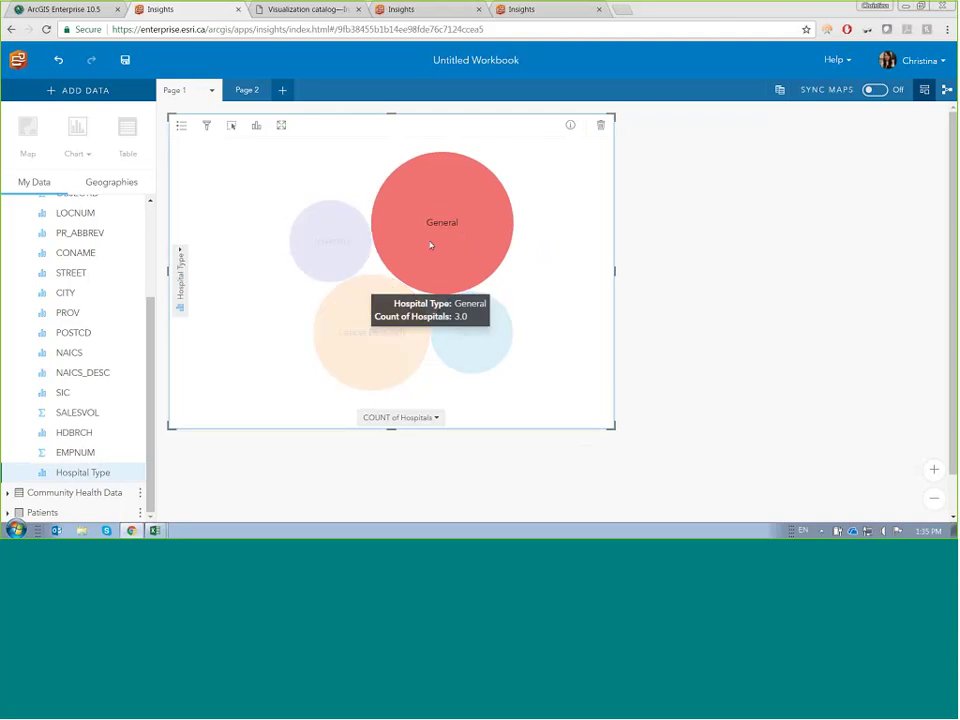
{"action": "left_click", "coordinate": [353, 241]}
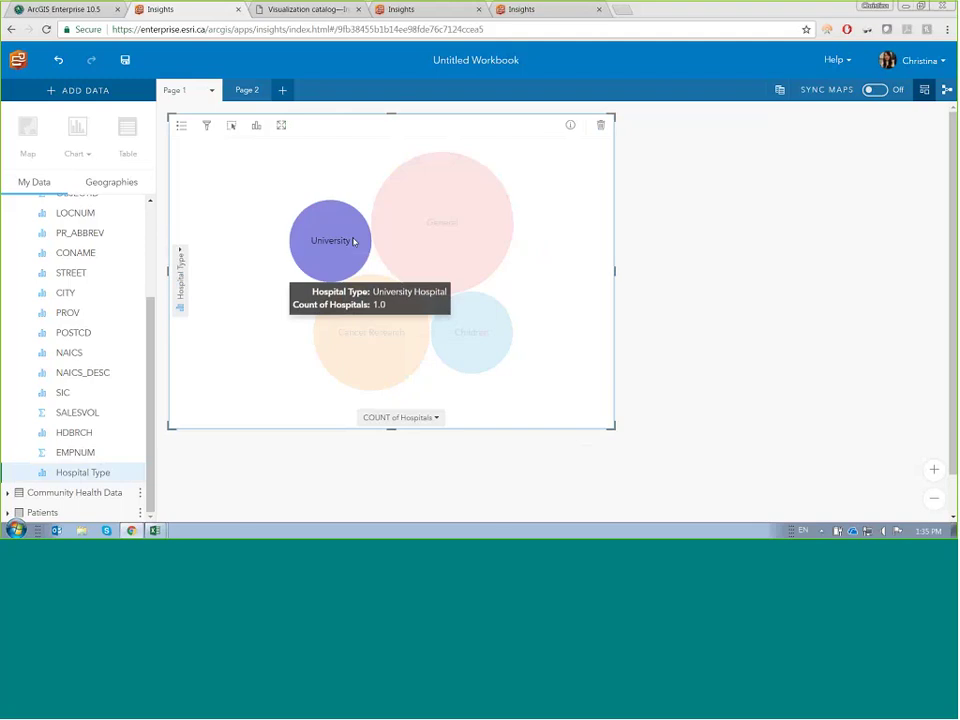
{"action": "left_click", "coordinate": [374, 319]}
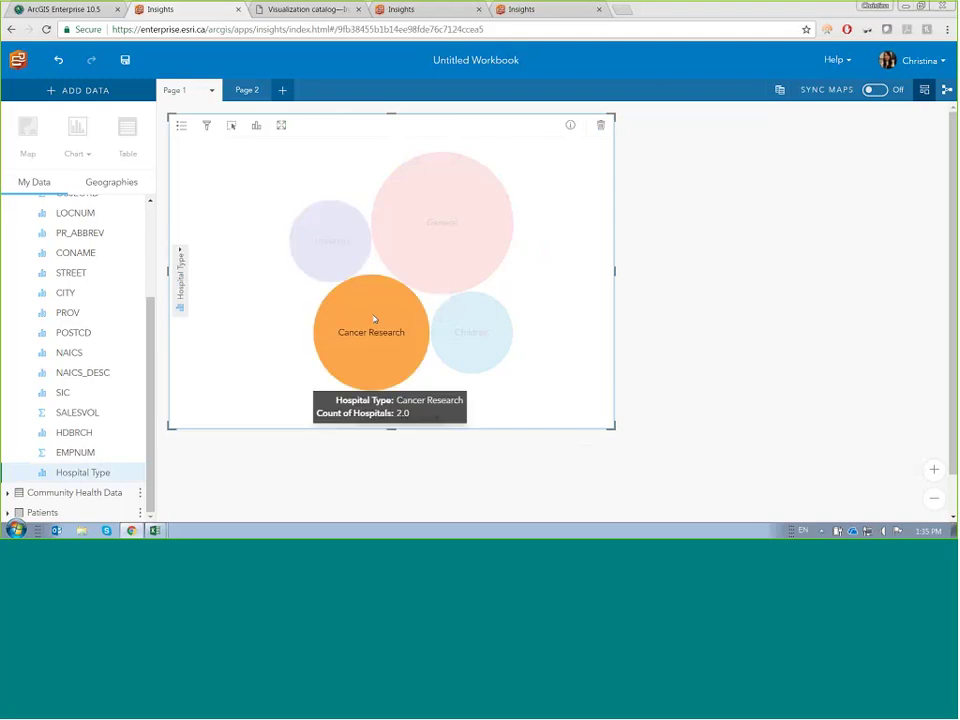
{"action": "left_click", "coordinate": [465, 321]}
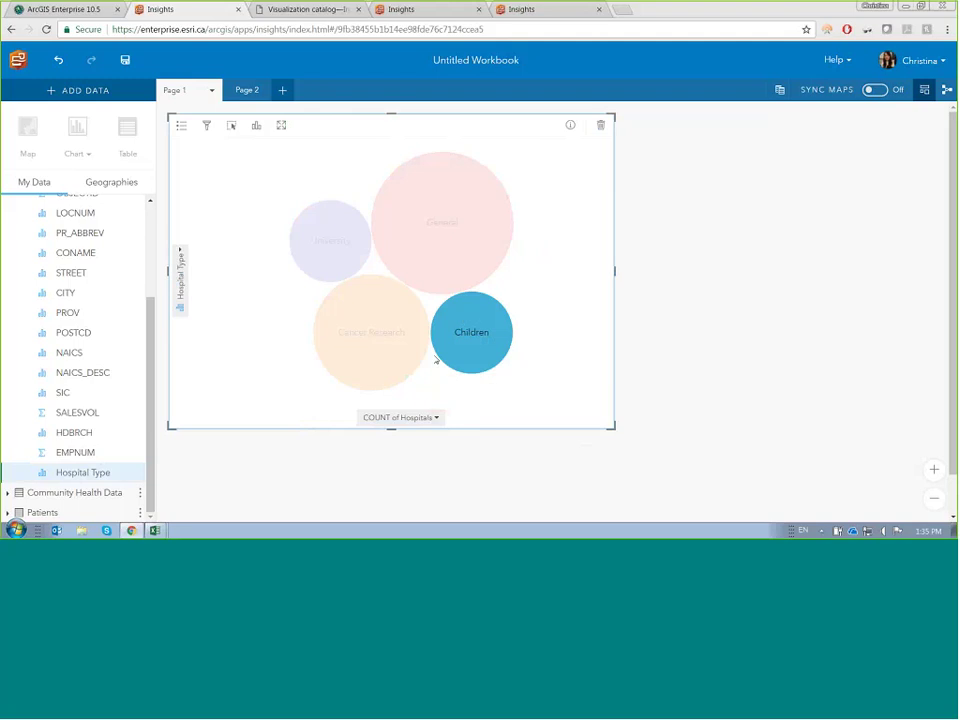
- Create a histogram card of the Hospitals EMPNUM field below the bubble chart, widen it, and set it to 4 bins
{"action": "left_click", "coordinate": [536, 372]}
{"action": "mouse_move", "coordinate": [470, 368]}
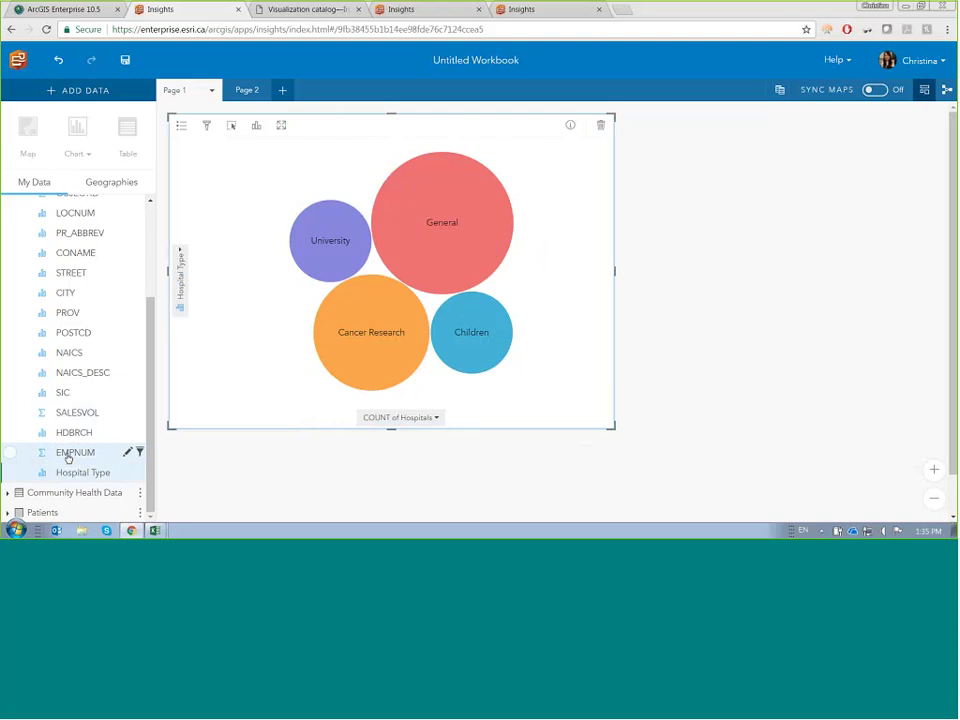
{"action": "left_click", "coordinate": [735, 386]}
{"action": "scroll", "coordinate": [737, 386], "scroll_direction": "down", "scroll_amount": 1}
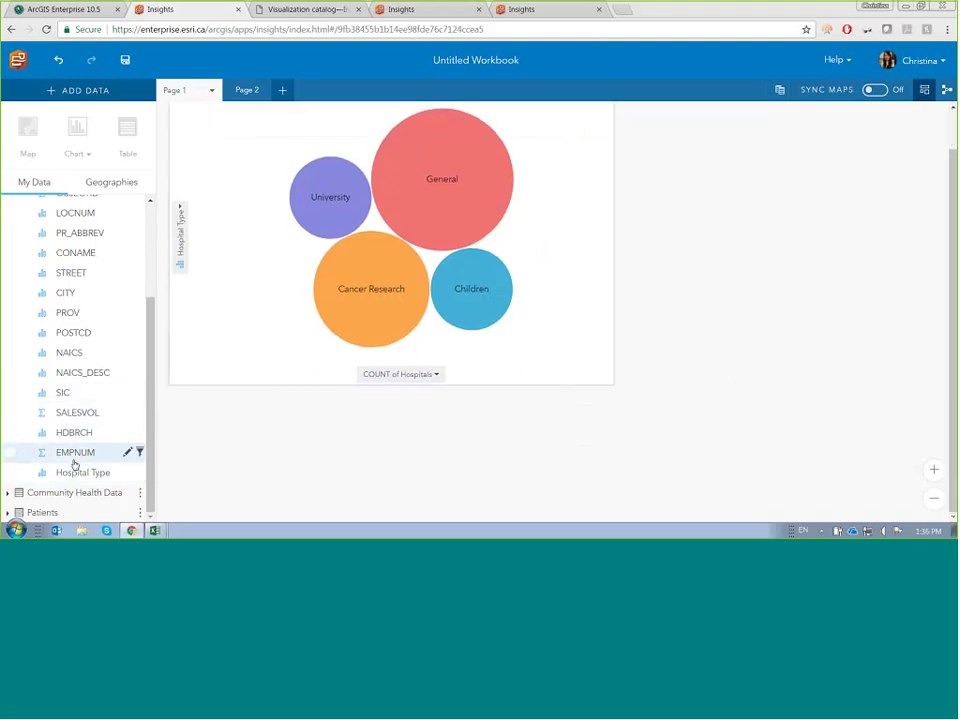
{"action": "left_click_drag", "start_coordinate": [73, 459], "coordinate": [301, 475]}
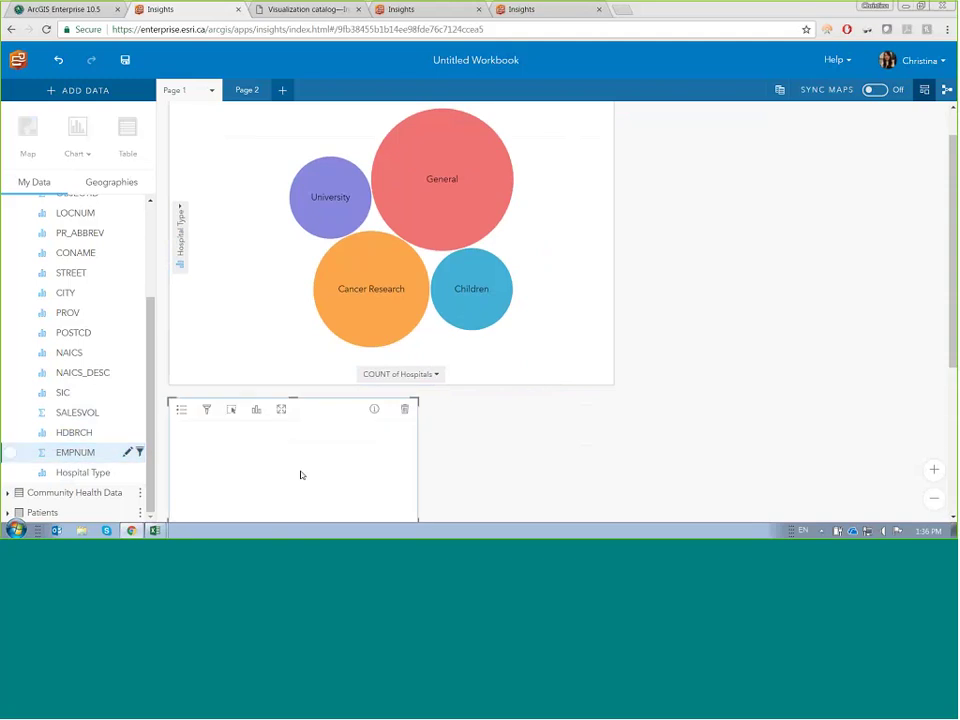
{"action": "left_click_drag", "start_coordinate": [461, 336], "coordinate": [492, 336]}
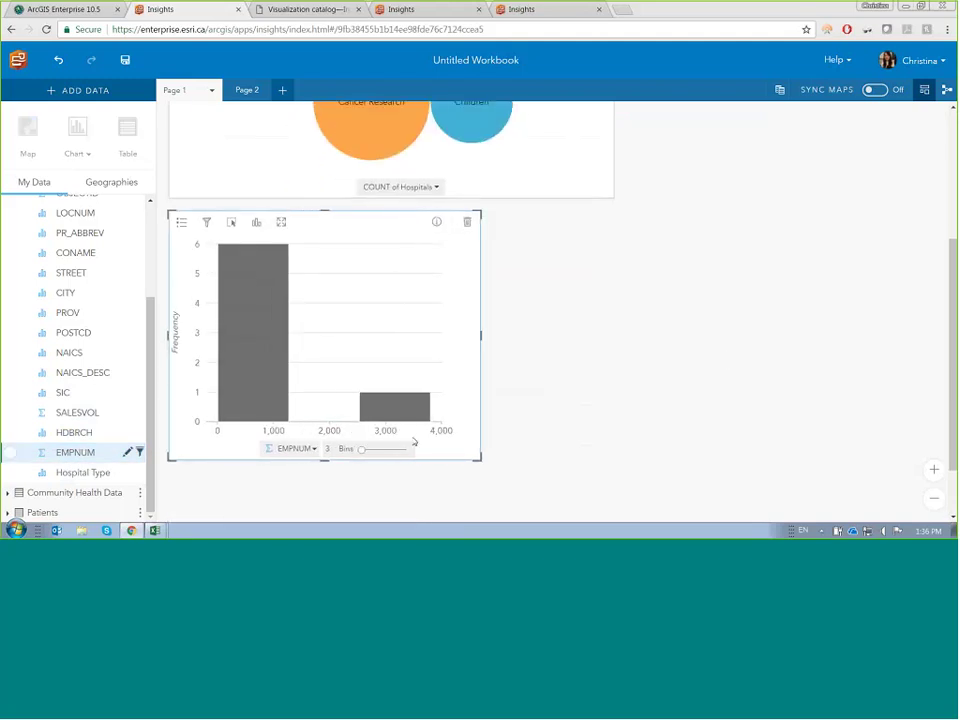
{"action": "left_click_drag", "start_coordinate": [364, 452], "coordinate": [367, 453]}
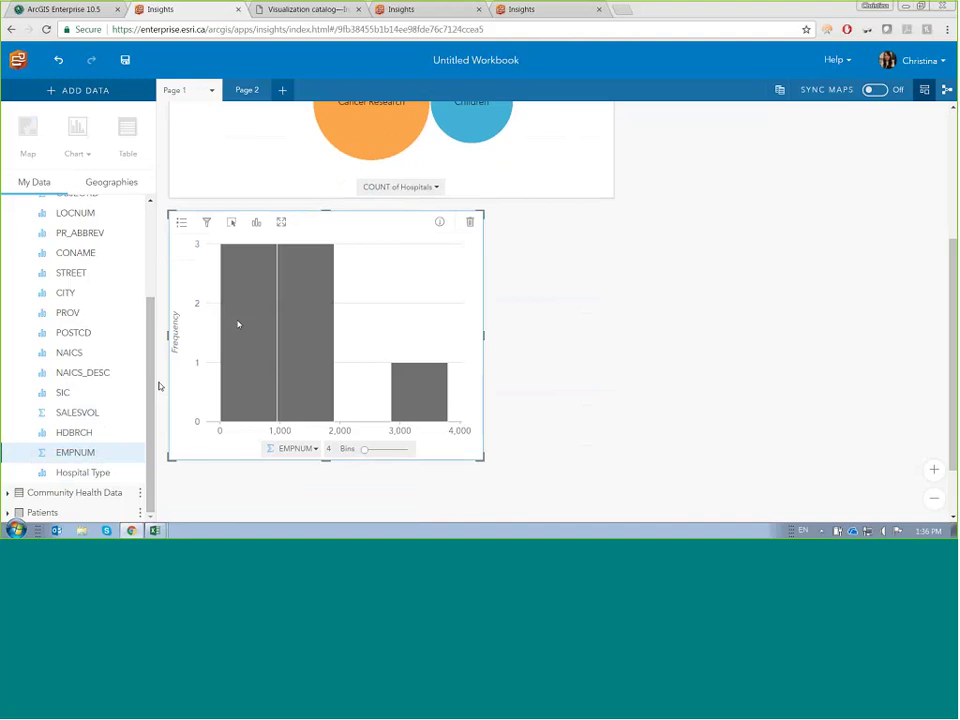
{"action": "mouse_move", "coordinate": [238, 324]}
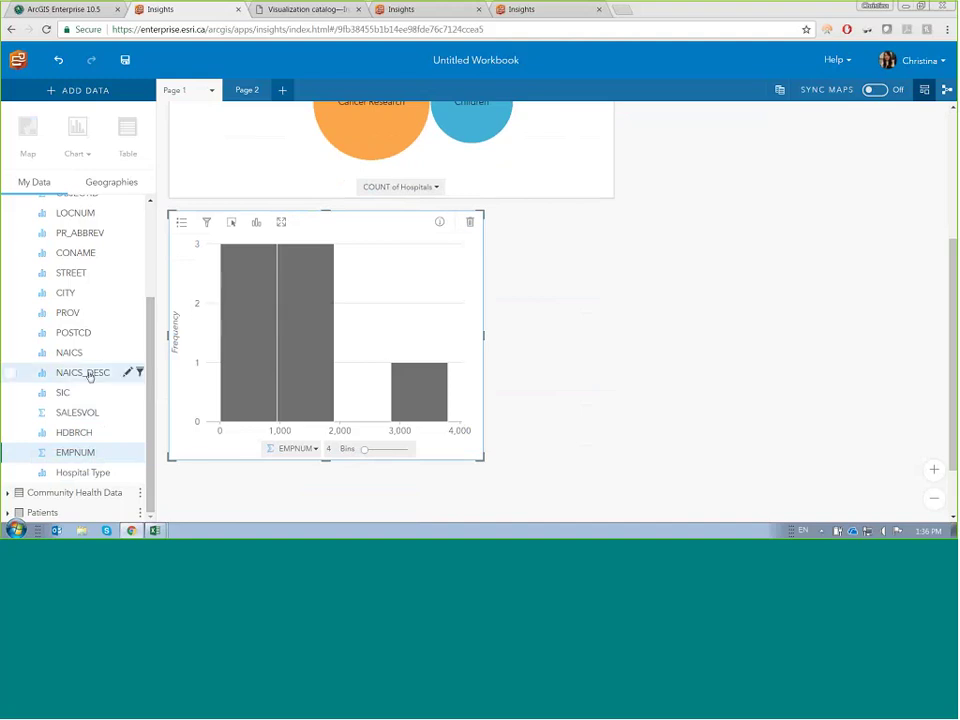
- Change the EMPNUM field's type to String and create a bar chart card from it beside the histogram
{"action": "left_click", "coordinate": [42, 454]}
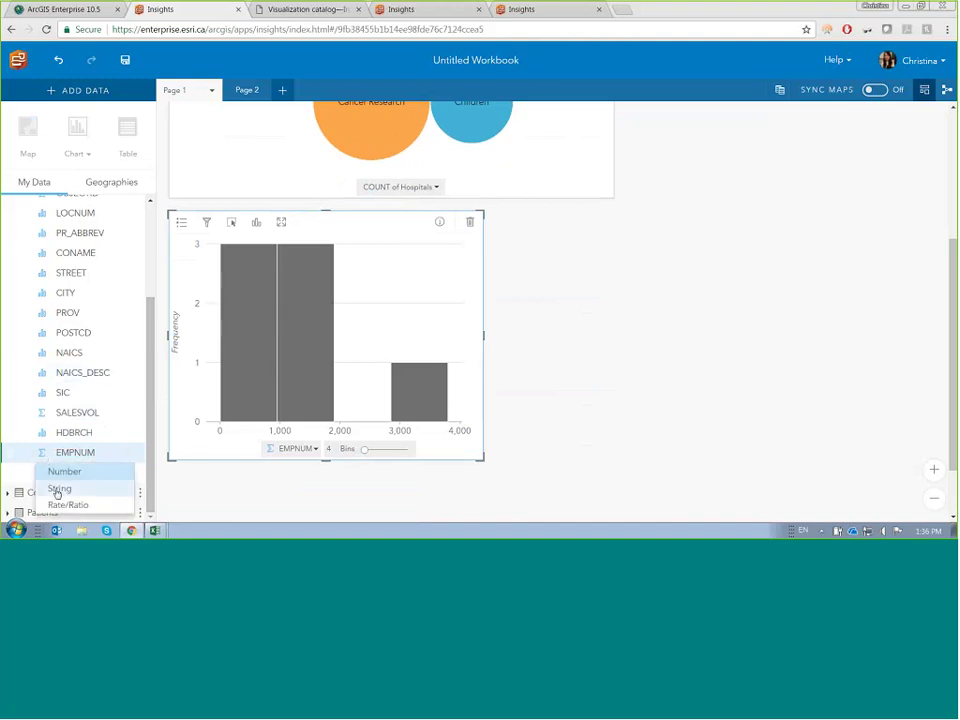
{"action": "left_click", "coordinate": [56, 490]}
{"action": "left_click_drag", "start_coordinate": [75, 452], "coordinate": [622, 358]}
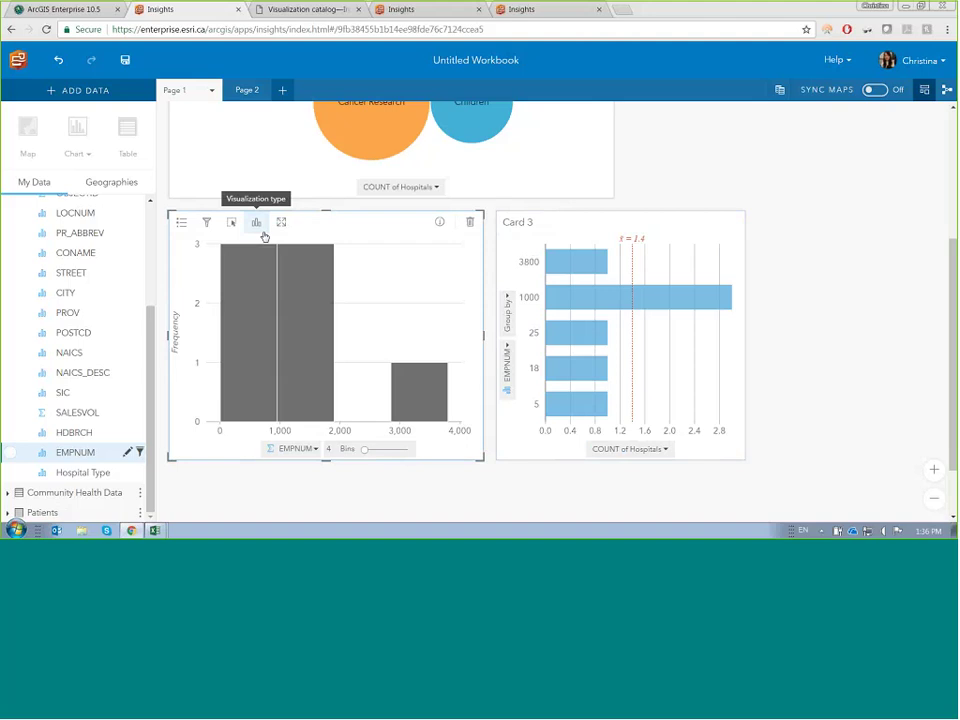
- Check which visualization types are available for the EMPNUM histogram
{"action": "left_click", "coordinate": [264, 235]}
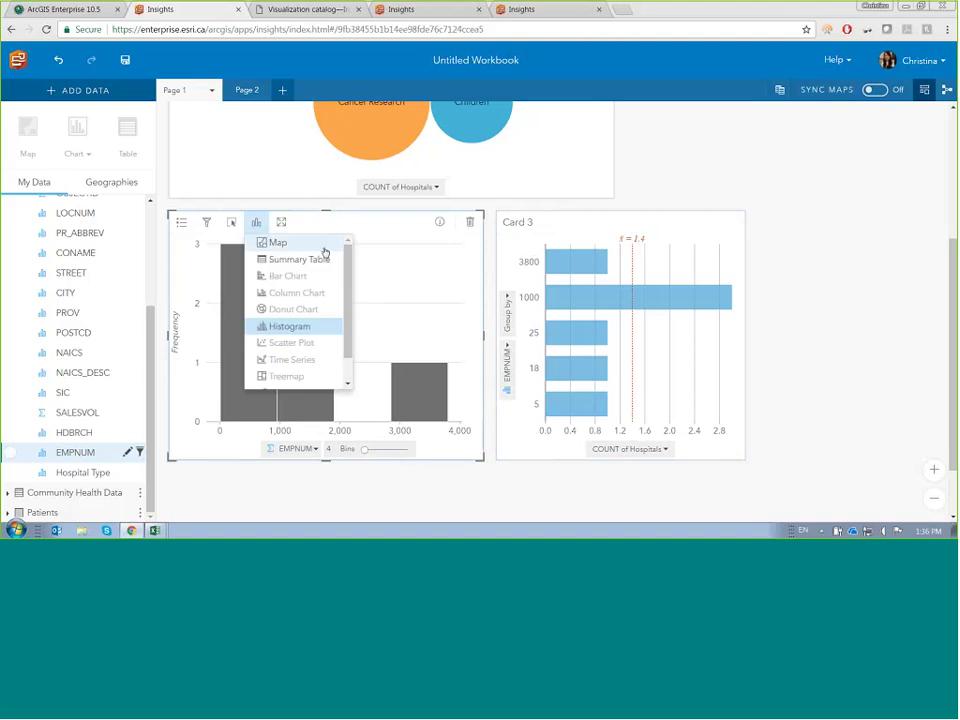
{"action": "mouse_move", "coordinate": [346, 258]}
{"action": "left_mouse_down"}
{"action": "mouse_move", "coordinate": [346, 286]}
{"action": "mouse_move", "coordinate": [347, 274]}
{"action": "left_mouse_up"}
{"action": "scroll", "coordinate": [319, 245], "scroll_direction": "up", "scroll_amount": 1}
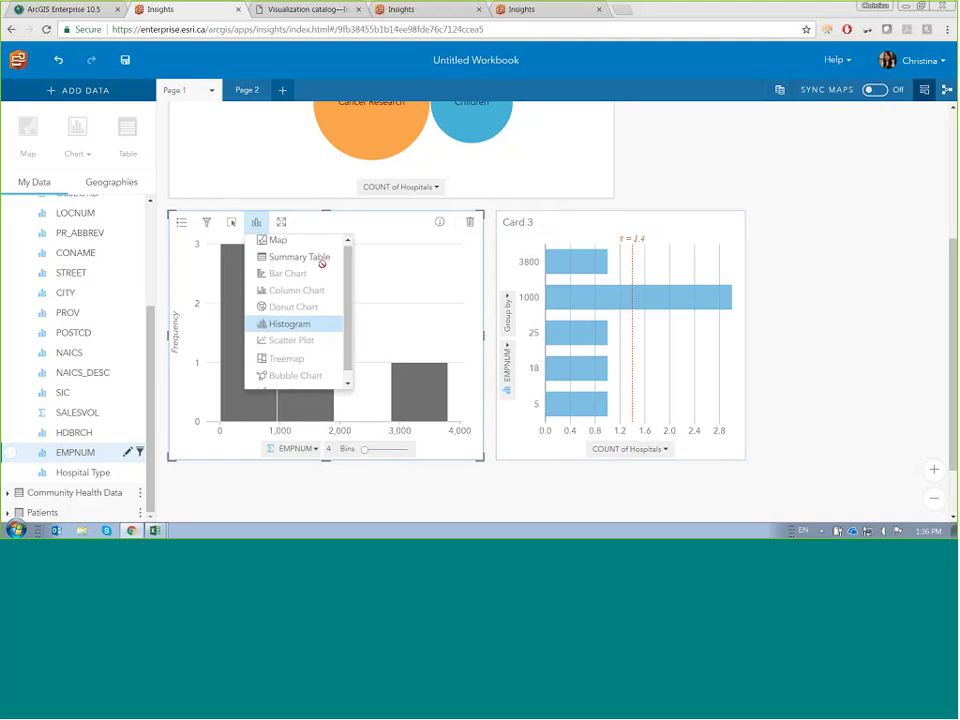
{"action": "scroll", "coordinate": [309, 300], "scroll_direction": "down", "scroll_amount": 1}
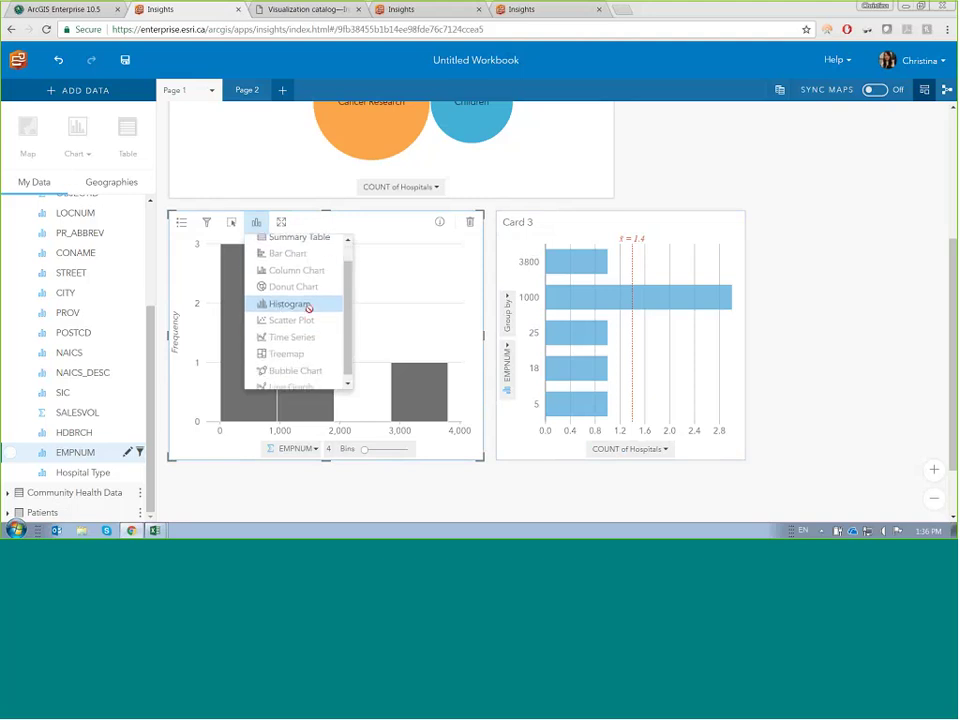
{"action": "scroll", "coordinate": [305, 320], "scroll_direction": "down", "scroll_amount": 1}
- Convert the EMPNUM bar chart to a donut chart
{"action": "left_click", "coordinate": [553, 225]}
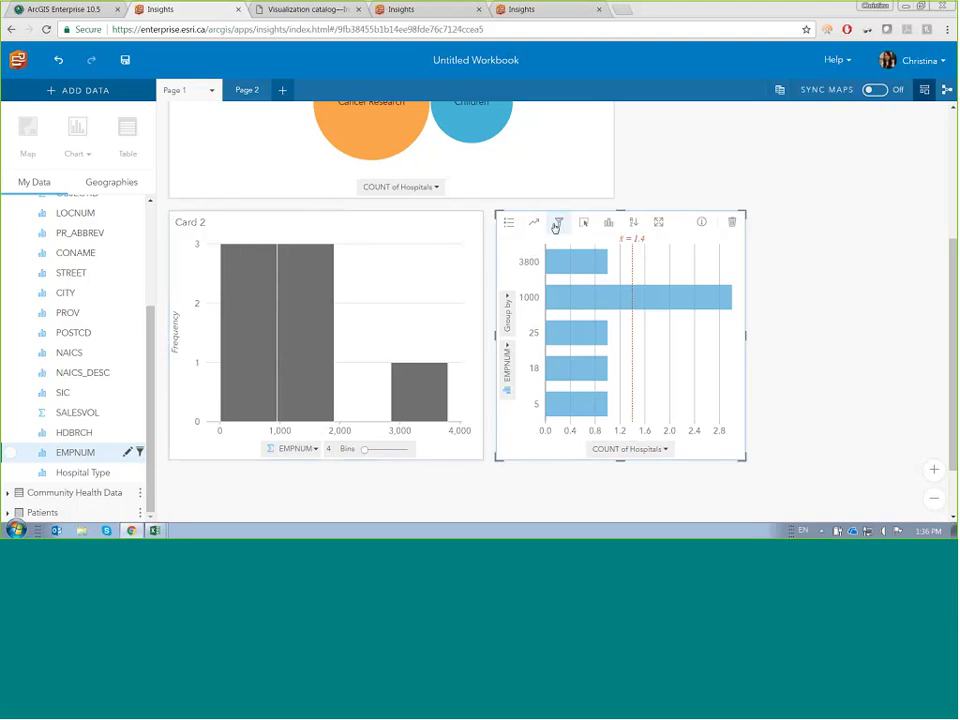
{"action": "left_click", "coordinate": [608, 229]}
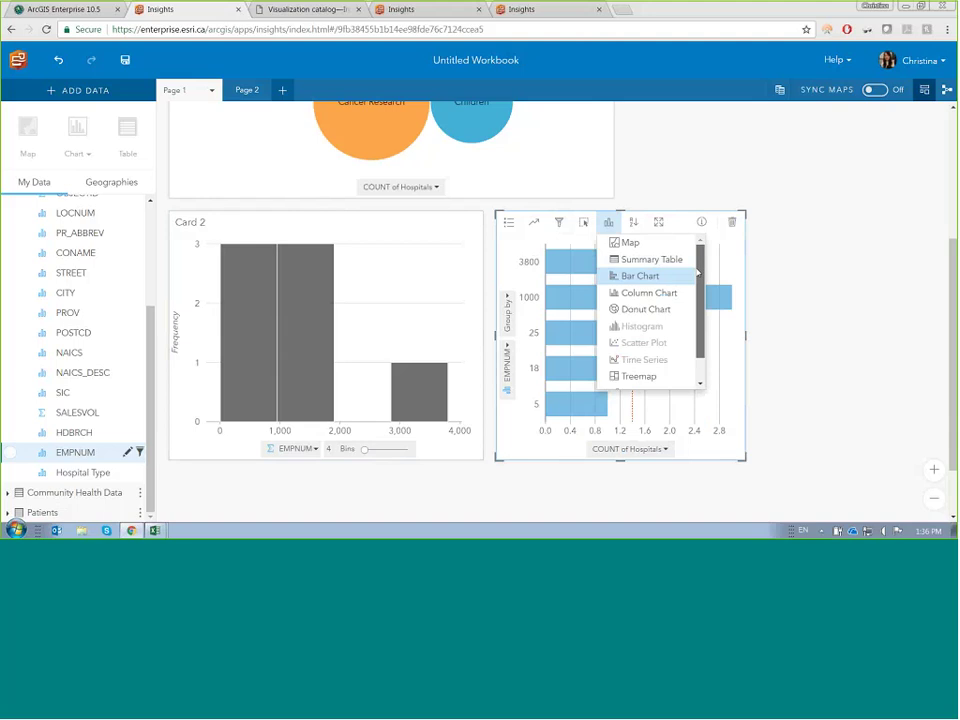
{"action": "scroll", "coordinate": [693, 318], "scroll_direction": "down", "scroll_amount": 2}
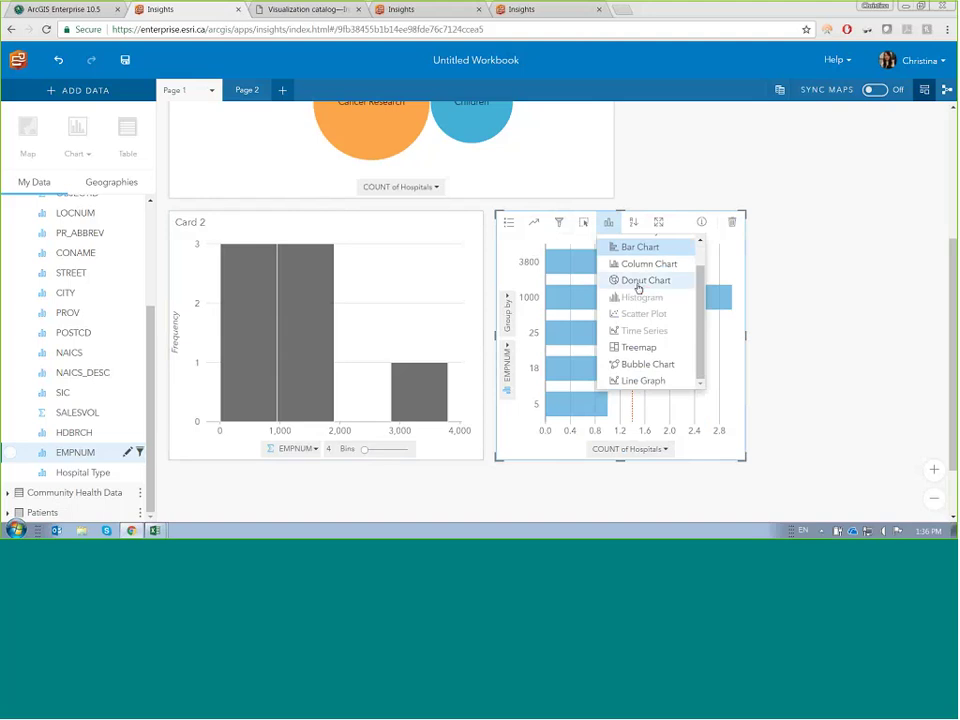
{"action": "left_click", "coordinate": [637, 281]}
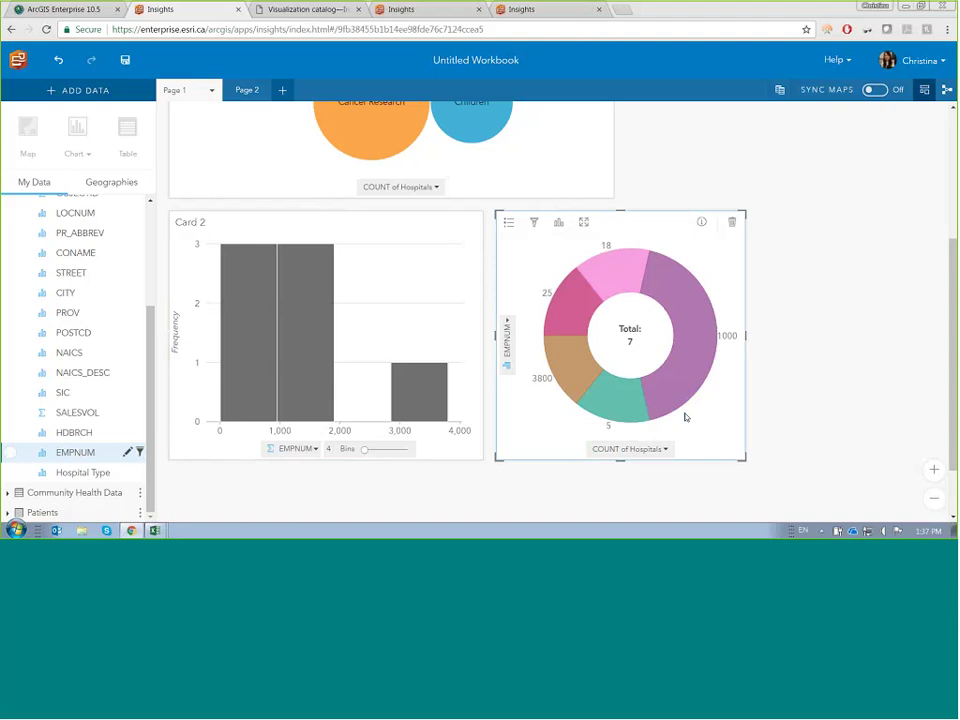
- Select the donut chart's 5 and 1000 slices one after the other and examine the linked highlighting in the bubble chart and histogram
{"action": "left_click", "coordinate": [605, 416]}
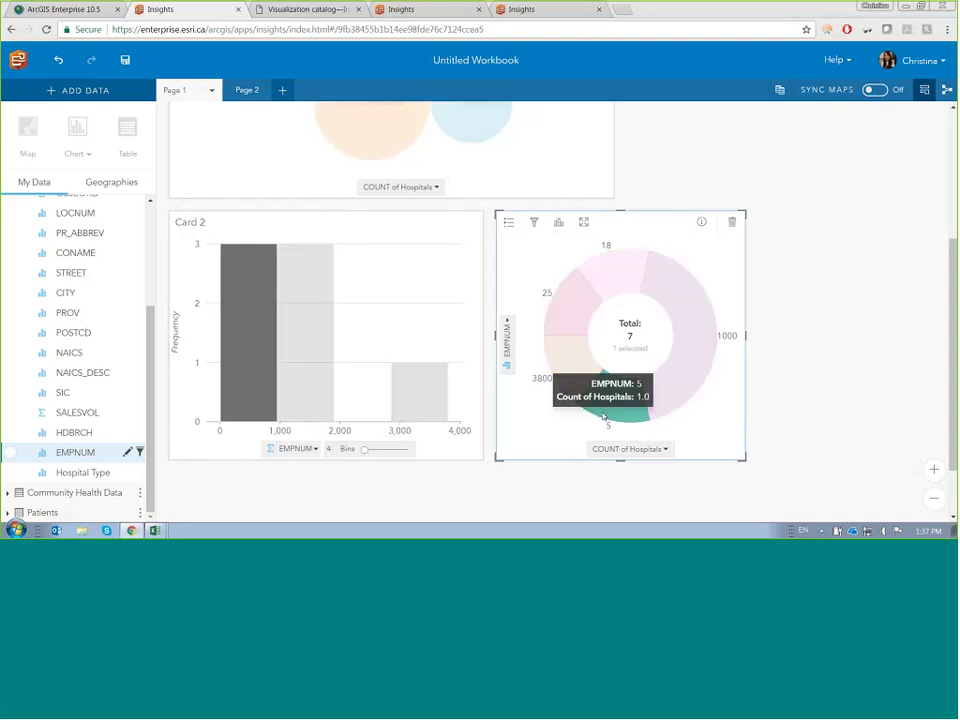
{"action": "scroll", "coordinate": [778, 396], "scroll_direction": "up", "scroll_amount": 2}
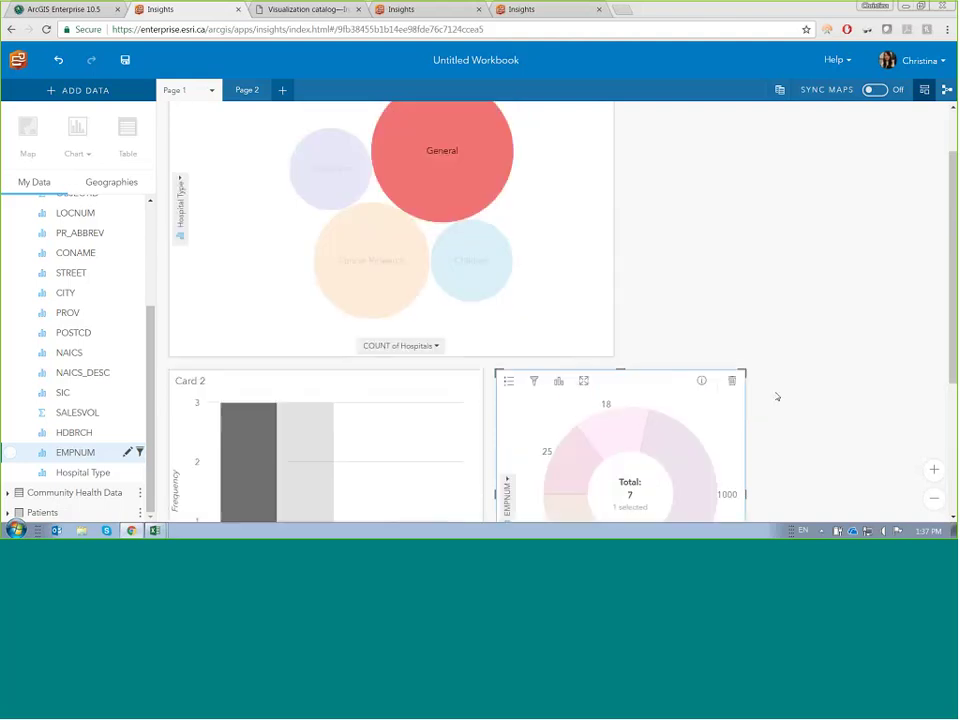
{"action": "scroll", "coordinate": [777, 397], "scroll_direction": "down", "scroll_amount": 3}
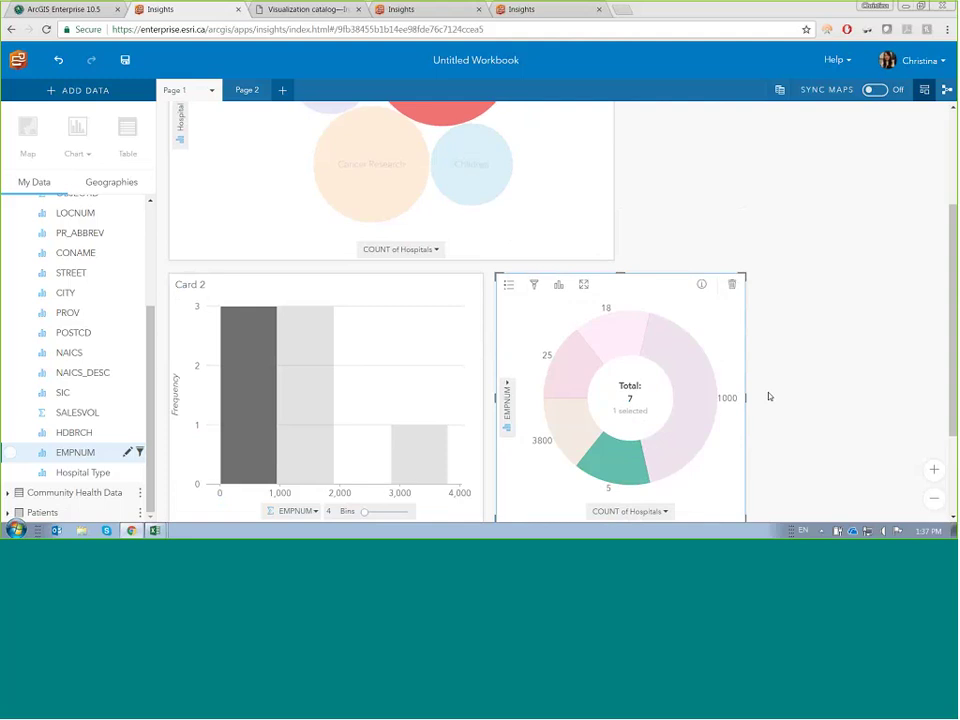
{"action": "scroll", "coordinate": [769, 397], "scroll_direction": "up", "scroll_amount": 2}
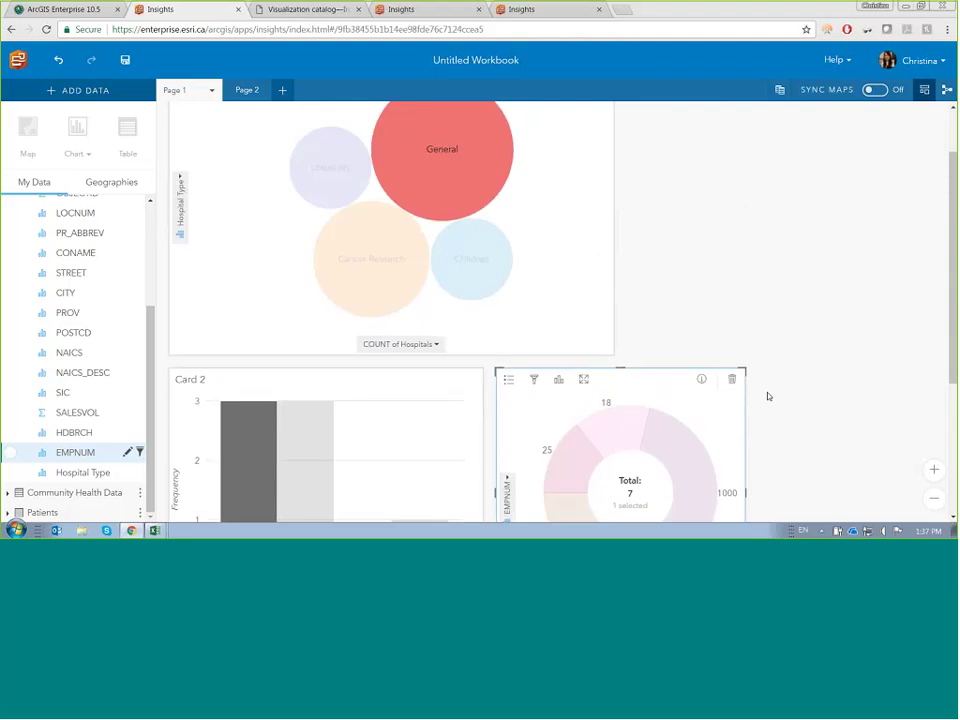
{"action": "scroll", "coordinate": [766, 393], "scroll_direction": "down", "scroll_amount": 1}
{"action": "scroll", "coordinate": [766, 393], "scroll_direction": "down", "scroll_amount": 3}
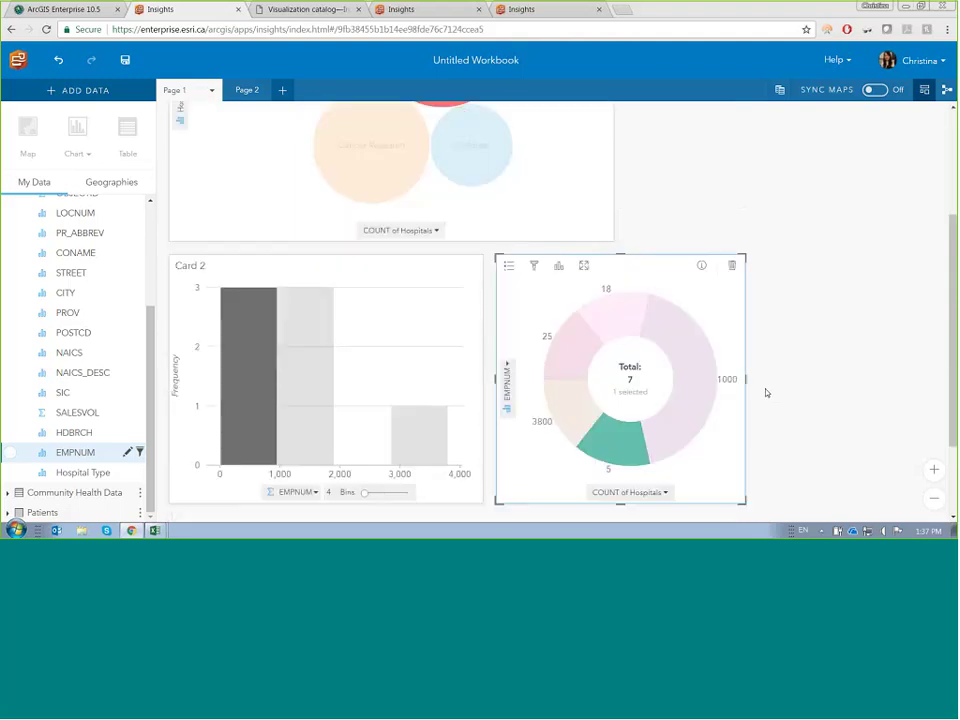
{"action": "left_click", "coordinate": [696, 392]}
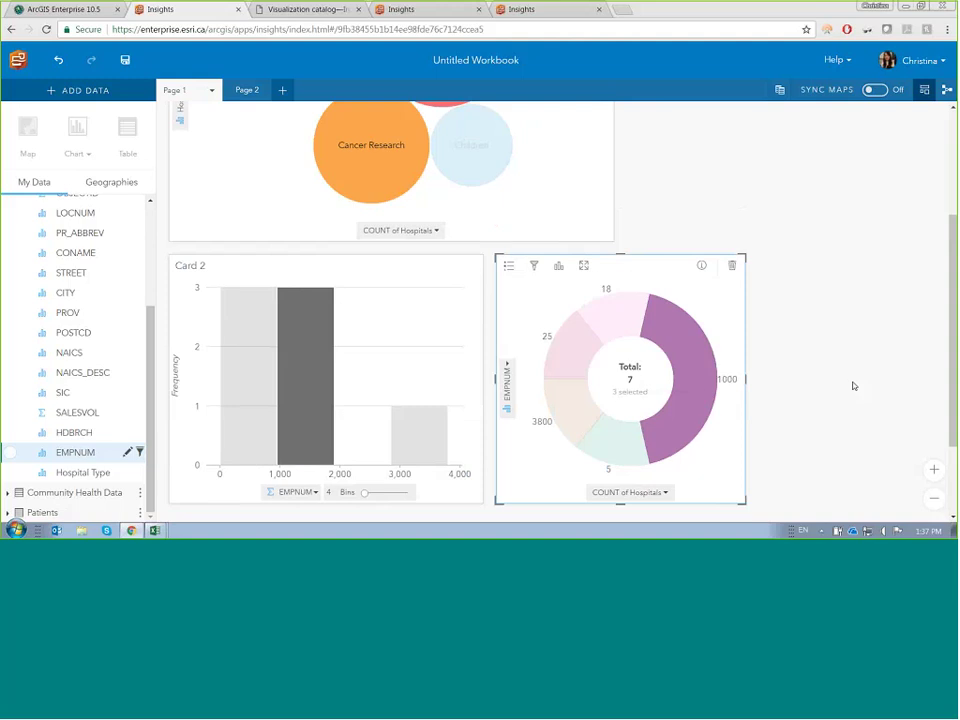
{"action": "scroll", "coordinate": [683, 386], "scroll_direction": "up", "scroll_amount": 1}
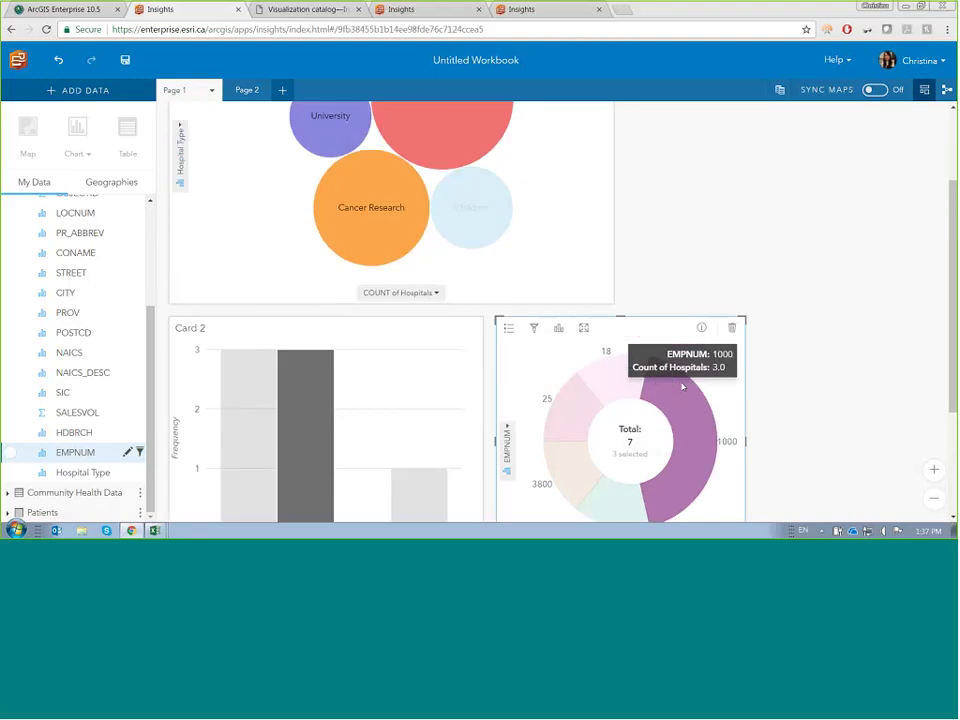
{"action": "scroll", "coordinate": [328, 421], "scroll_direction": "down", "scroll_amount": 2}
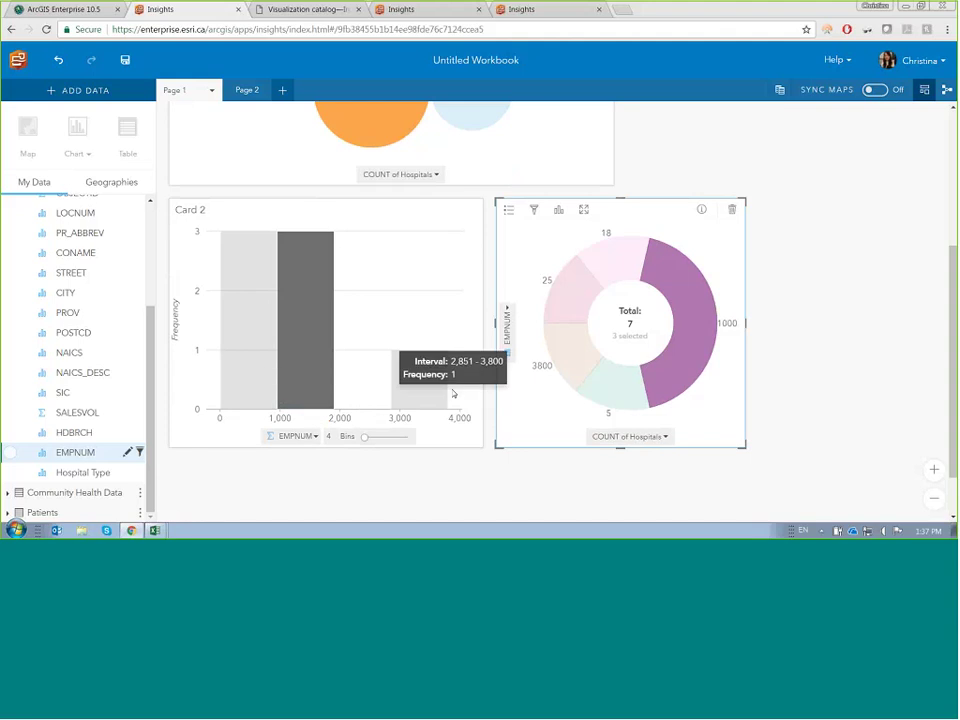
{"action": "scroll", "coordinate": [520, 413], "scroll_direction": "up", "scroll_amount": 3}
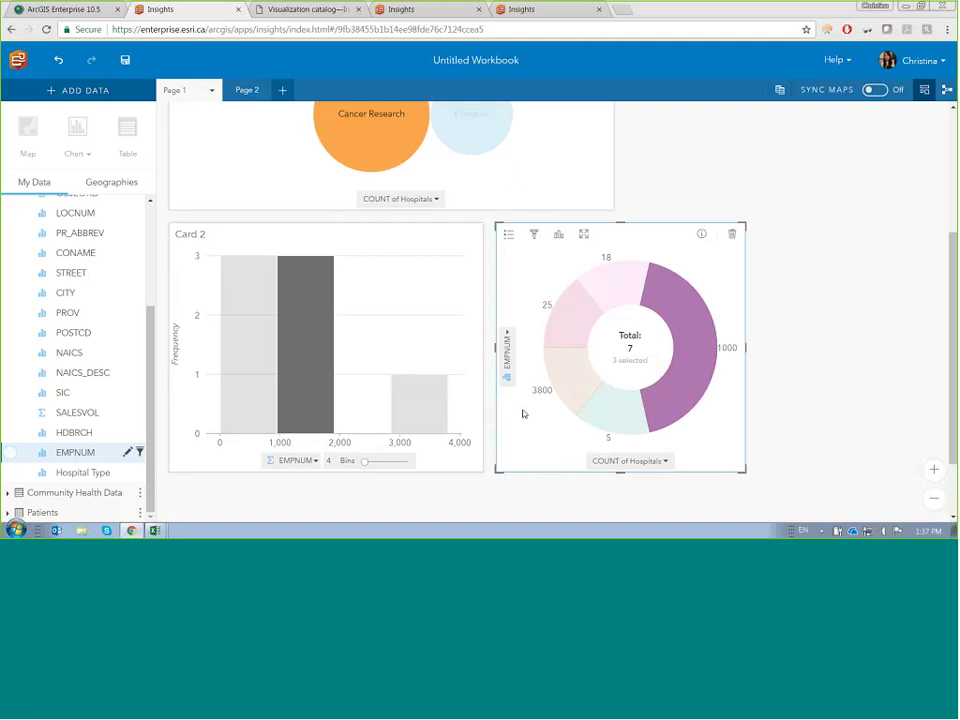
{"action": "scroll", "coordinate": [519, 412], "scroll_direction": "up", "scroll_amount": 2}
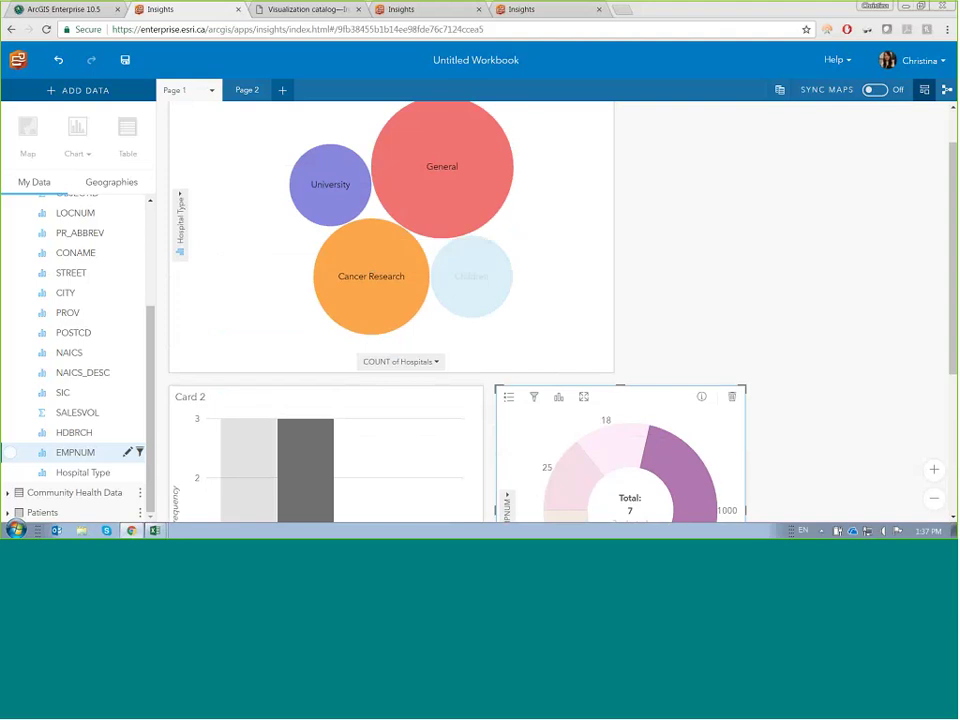
- Read the bar chart and bubble chart data type requirements in the online visualization catalog, and return to the Insights workbook
{"action": "left_click", "coordinate": [308, 10]}
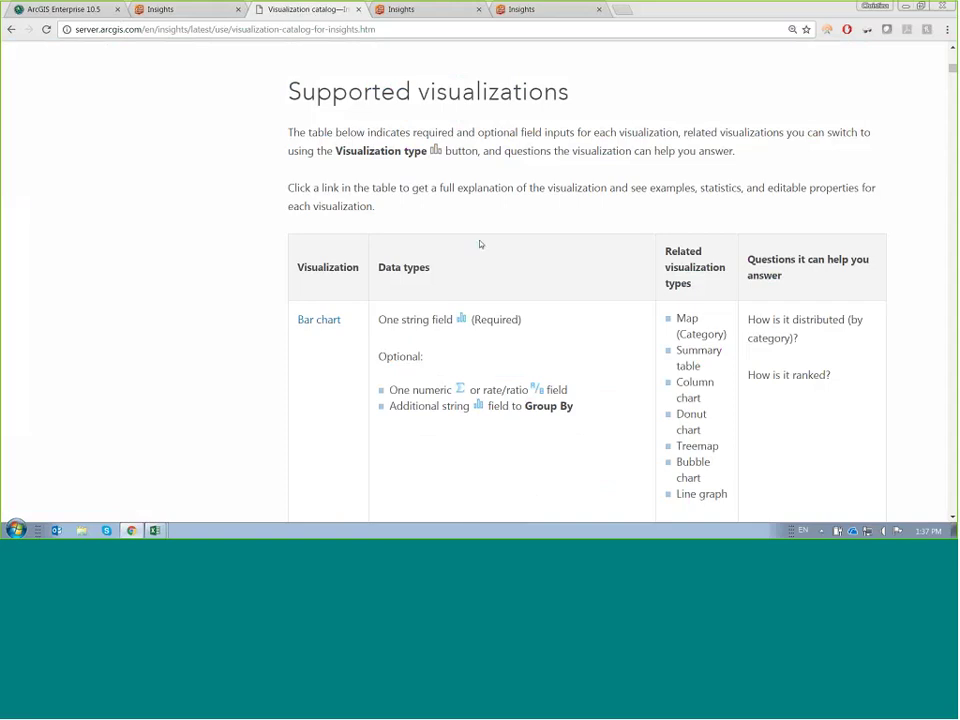
{"action": "scroll", "coordinate": [479, 244], "scroll_direction": "down", "scroll_amount": 1}
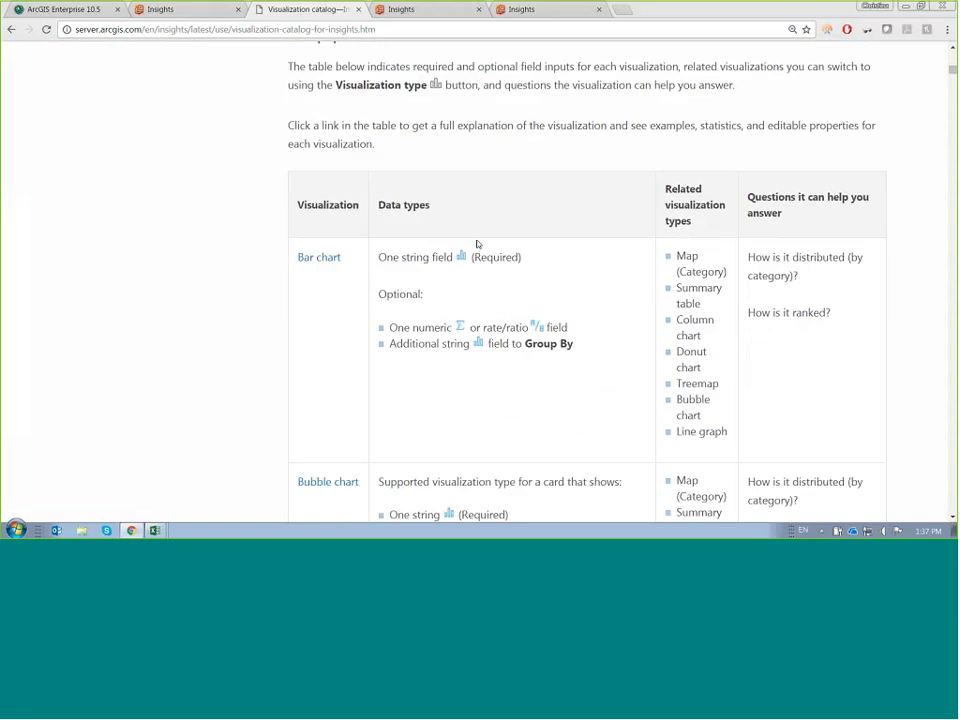
{"action": "scroll", "coordinate": [478, 281], "scroll_direction": "down", "scroll_amount": 2}
{"action": "scroll", "coordinate": [478, 281], "scroll_direction": "up", "scroll_amount": 1}
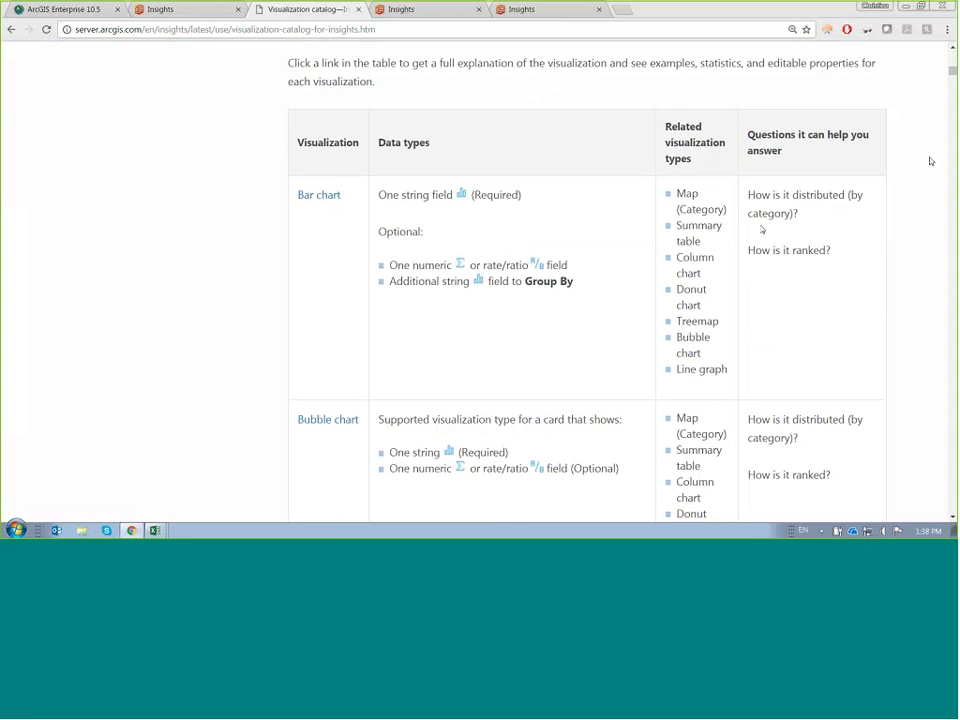
{"action": "scroll", "coordinate": [761, 229], "scroll_direction": "down", "scroll_amount": 1}
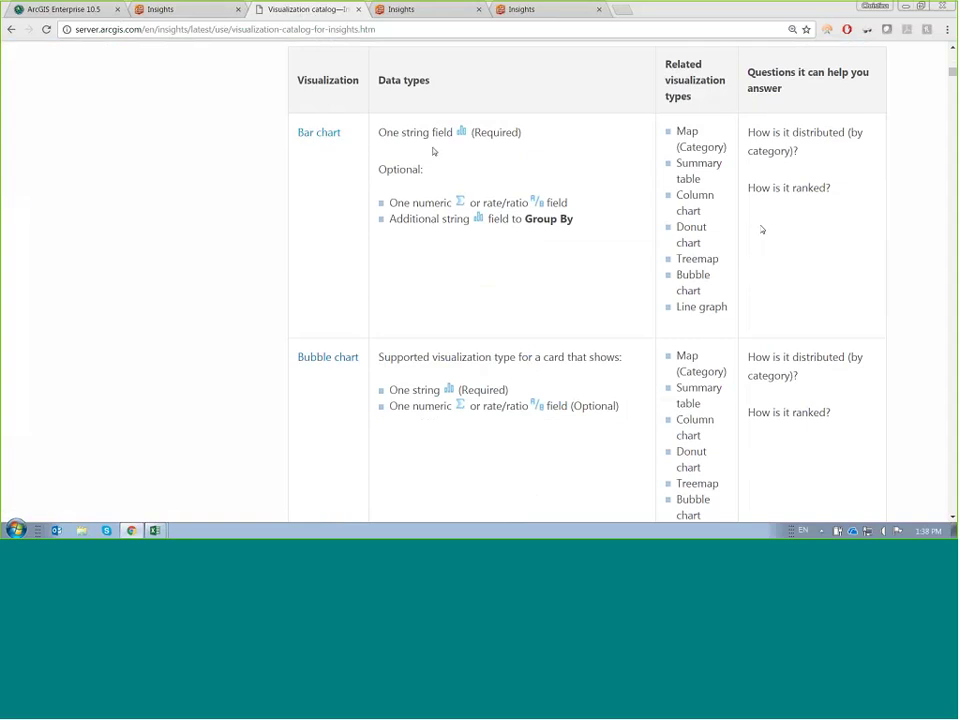
{"action": "scroll", "coordinate": [424, 200], "scroll_direction": "down", "scroll_amount": 1}
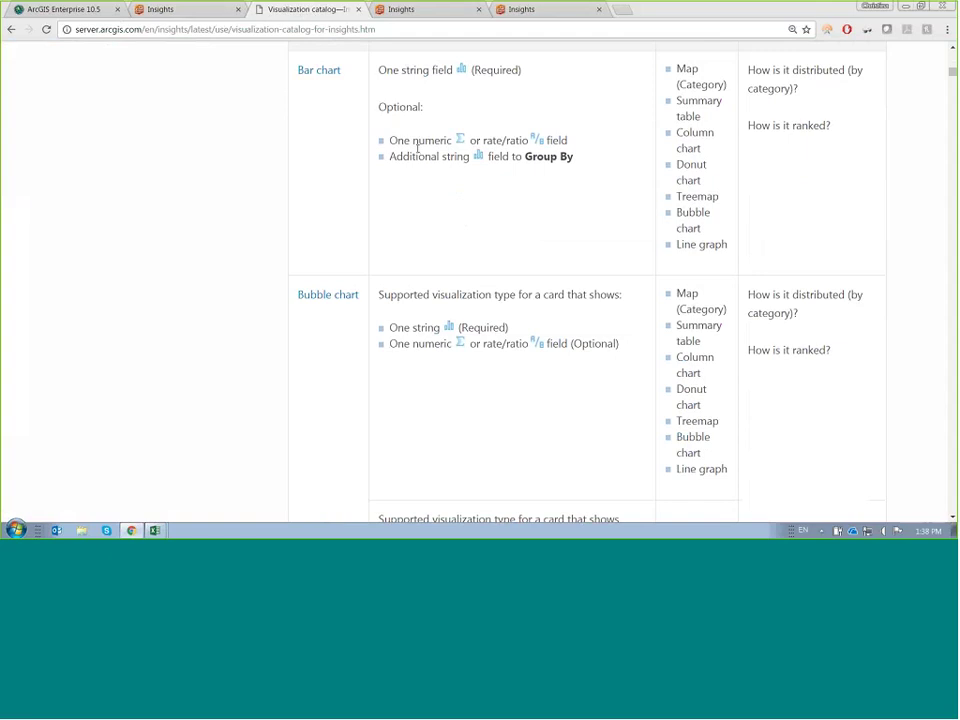
{"action": "left_click", "coordinate": [168, 18]}
- Collapse the Hospitals dataset, copy the joined Community Health Data - Dissemination_Areas dataset to Page 2, and return to Page 1
{"action": "mouse_move", "coordinate": [406, 210]}
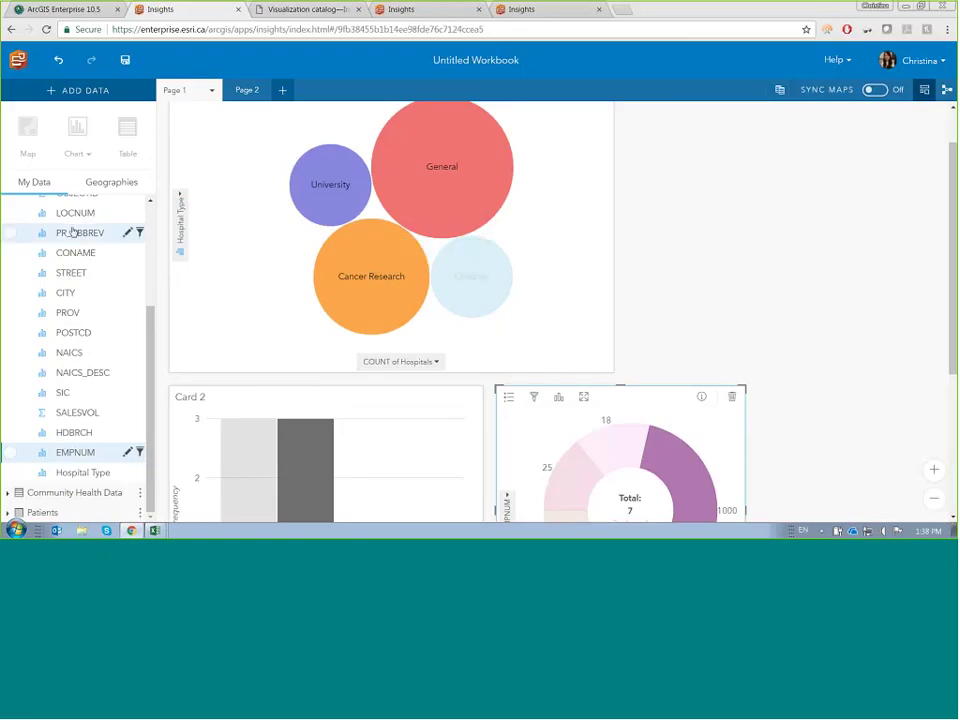
{"action": "scroll", "coordinate": [72, 270], "scroll_direction": "up", "scroll_amount": 5}
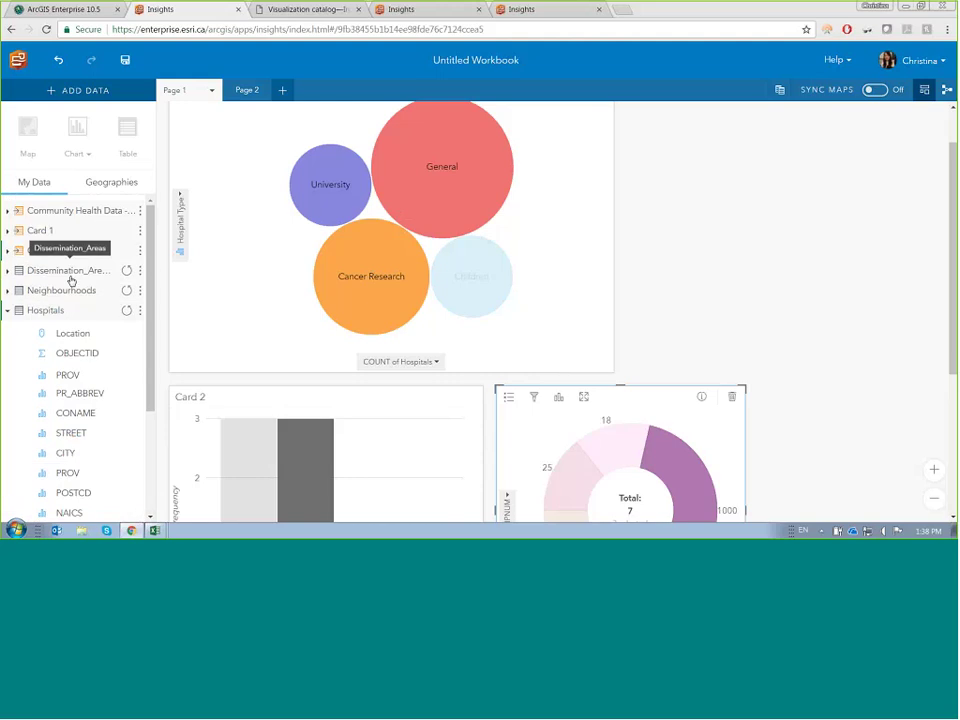
{"action": "left_click", "coordinate": [10, 314]}
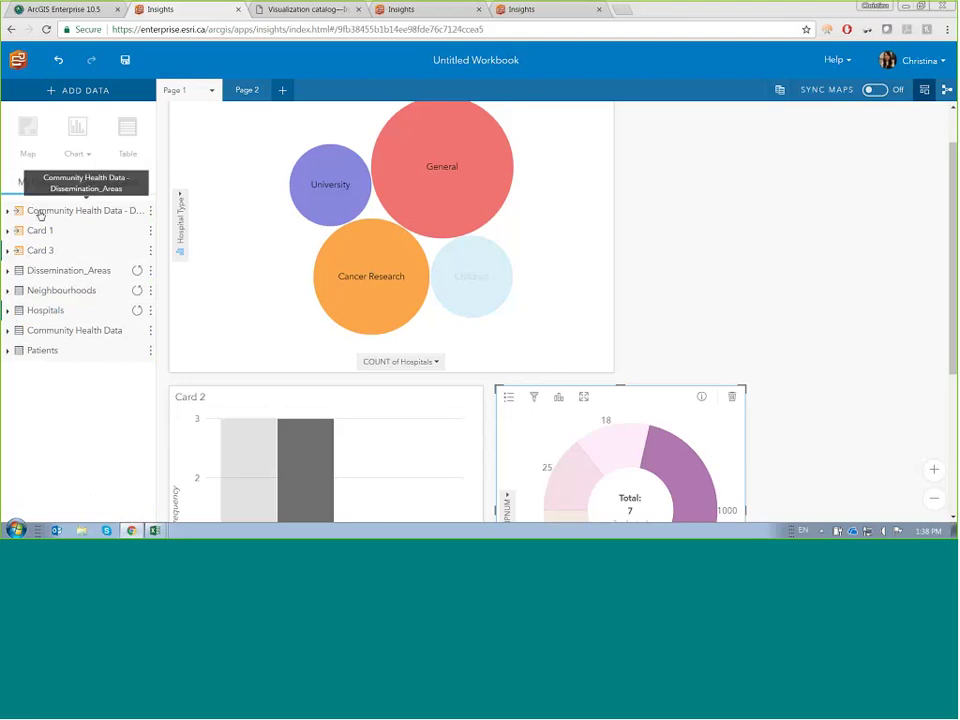
{"action": "mouse_move", "coordinate": [43, 215]}
{"action": "left_mouse_down"}
{"action": "mouse_move", "coordinate": [177, 210]}
{"action": "mouse_move", "coordinate": [281, 156]}
{"action": "mouse_move", "coordinate": [264, 97]}
{"action": "left_mouse_up"}
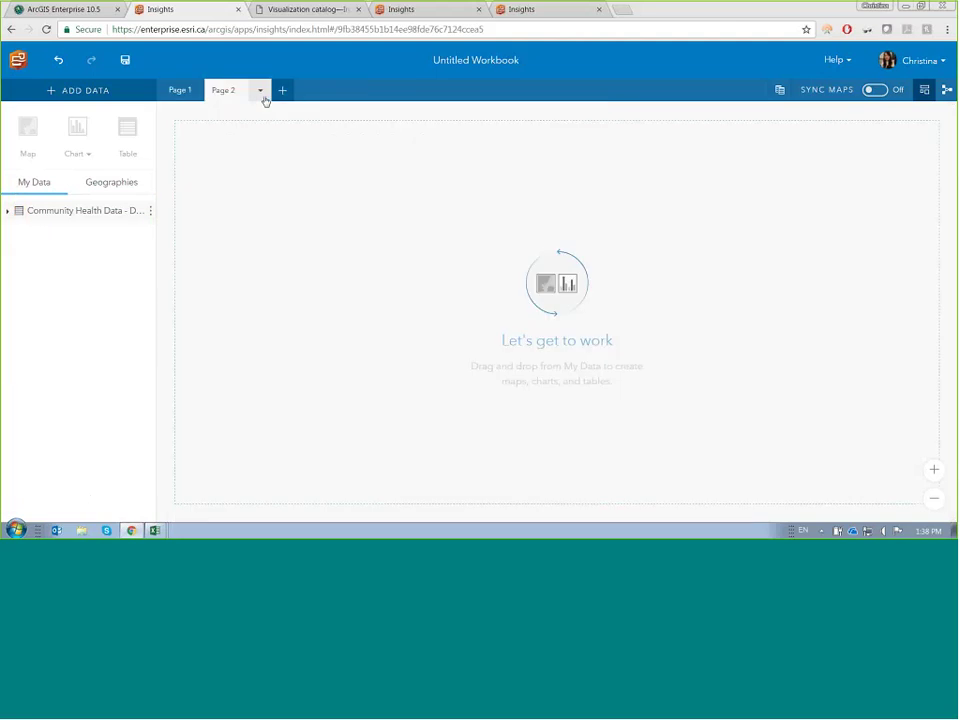
{"action": "left_click", "coordinate": [177, 92]}
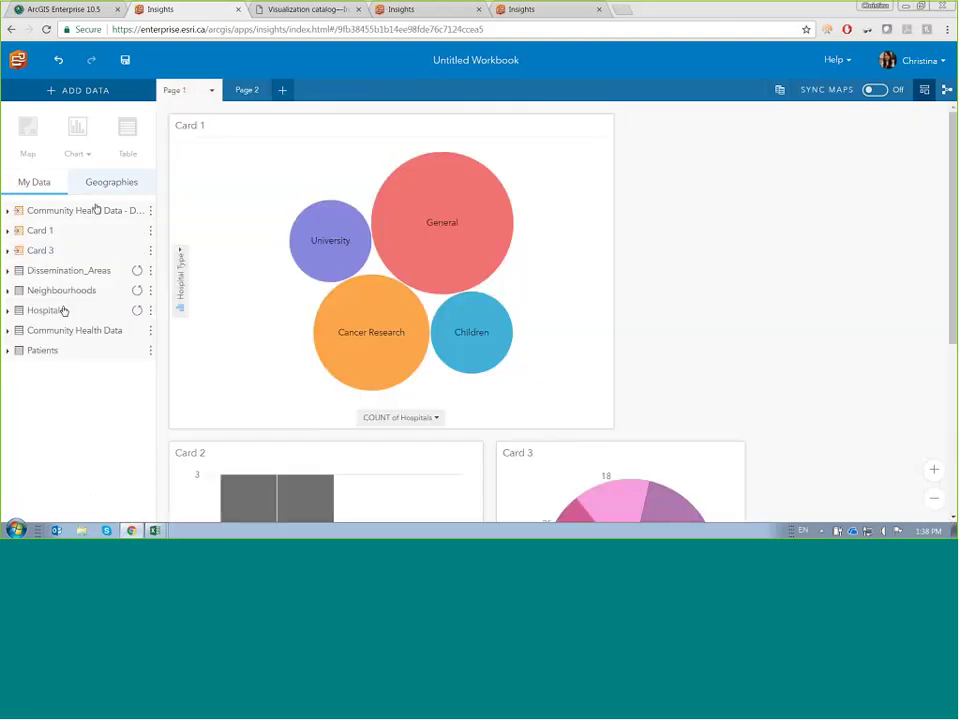
- Copy the Hospitals, Patients and Neighbourhoods datasets from Page 1 to Page 2
{"action": "left_click_drag", "start_coordinate": [24, 311], "coordinate": [77, 309]}
{"action": "left_click_drag", "start_coordinate": [124, 210], "coordinate": [88, 250]}
{"action": "left_click_drag", "start_coordinate": [46, 354], "coordinate": [180, 93]}
{"action": "left_click_drag", "start_coordinate": [70, 294], "coordinate": [257, 128]}
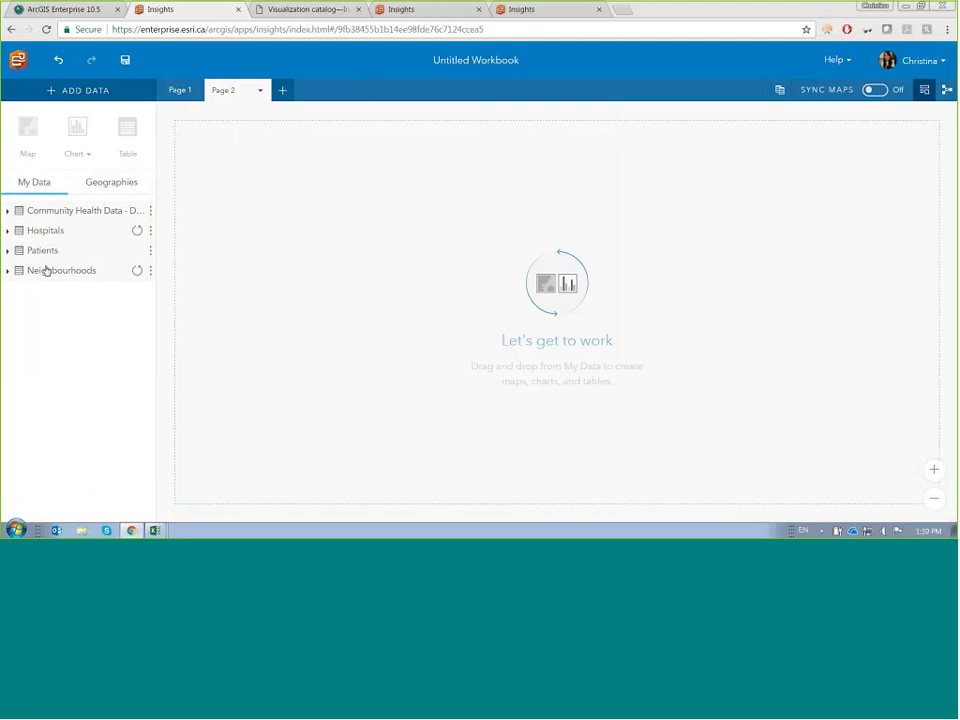
- Map the Hospitals dataset in a new card on Page 2 and enlarge the card
{"action": "left_click_drag", "start_coordinate": [45, 230], "coordinate": [243, 240]}
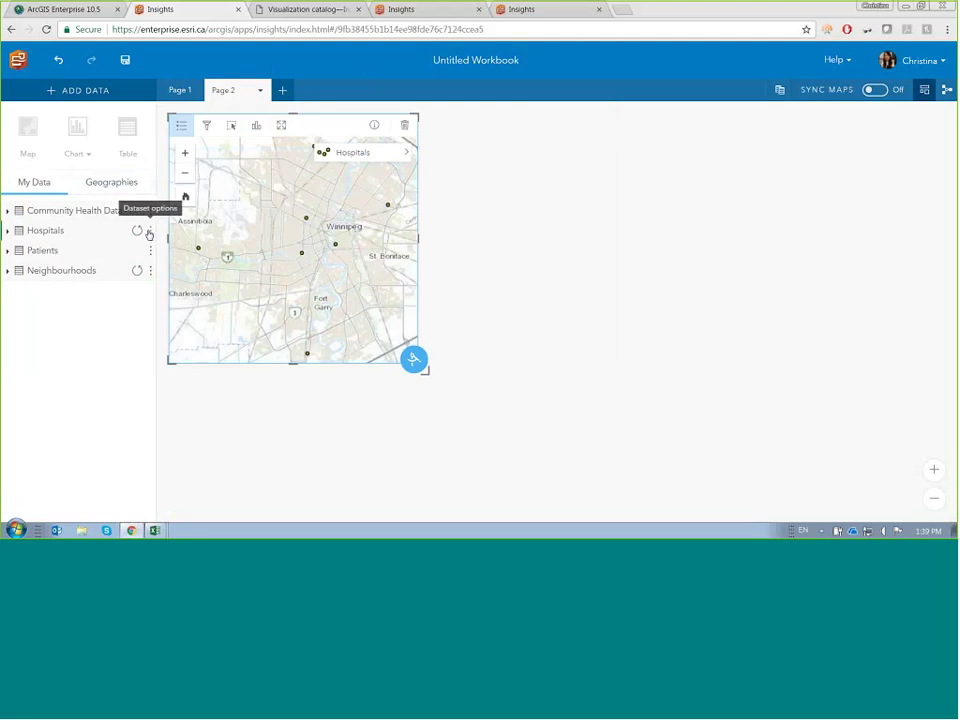
{"action": "left_click_drag", "start_coordinate": [424, 370], "coordinate": [554, 433]}
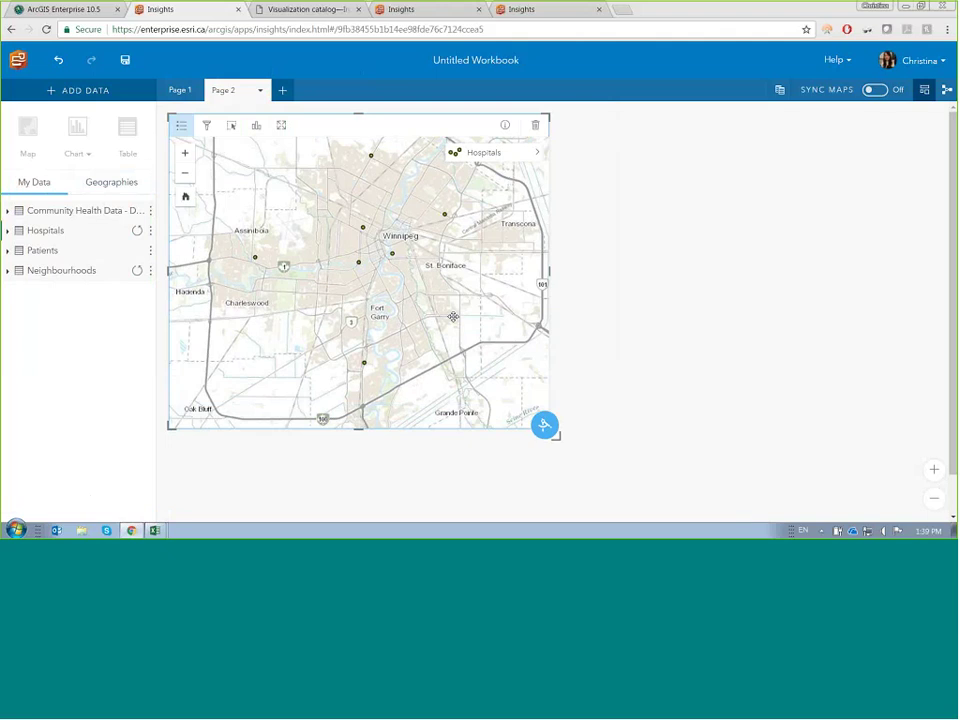
- Preview and create overlapping fixed-distance buffers of 5 kilometers around the Hospitals layer
{"action": "left_click", "coordinate": [544, 425]}
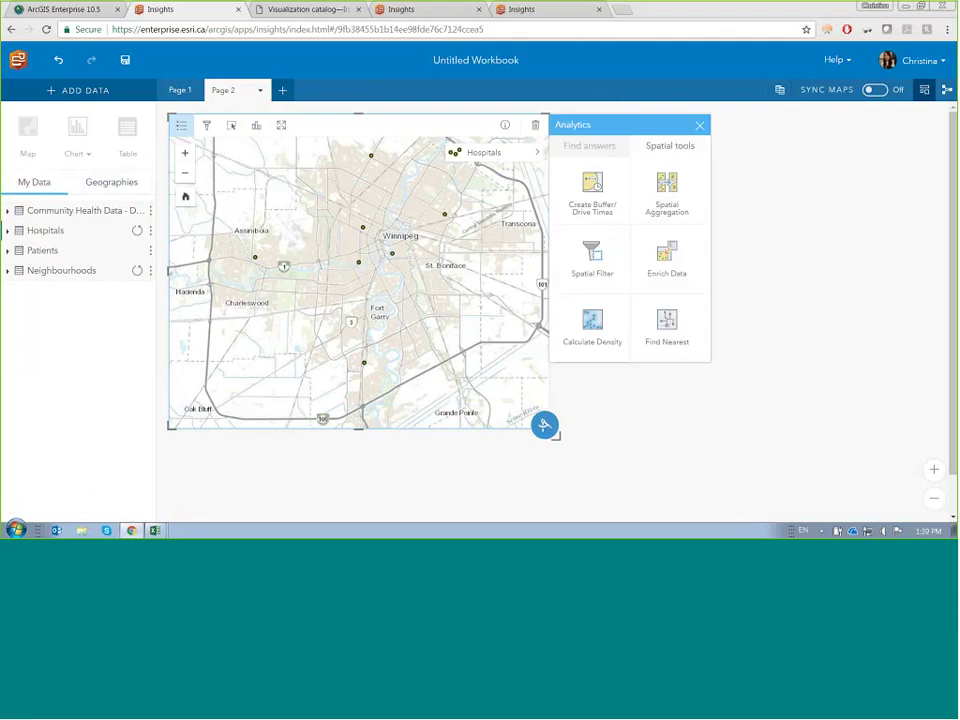
{"action": "left_click", "coordinate": [591, 189]}
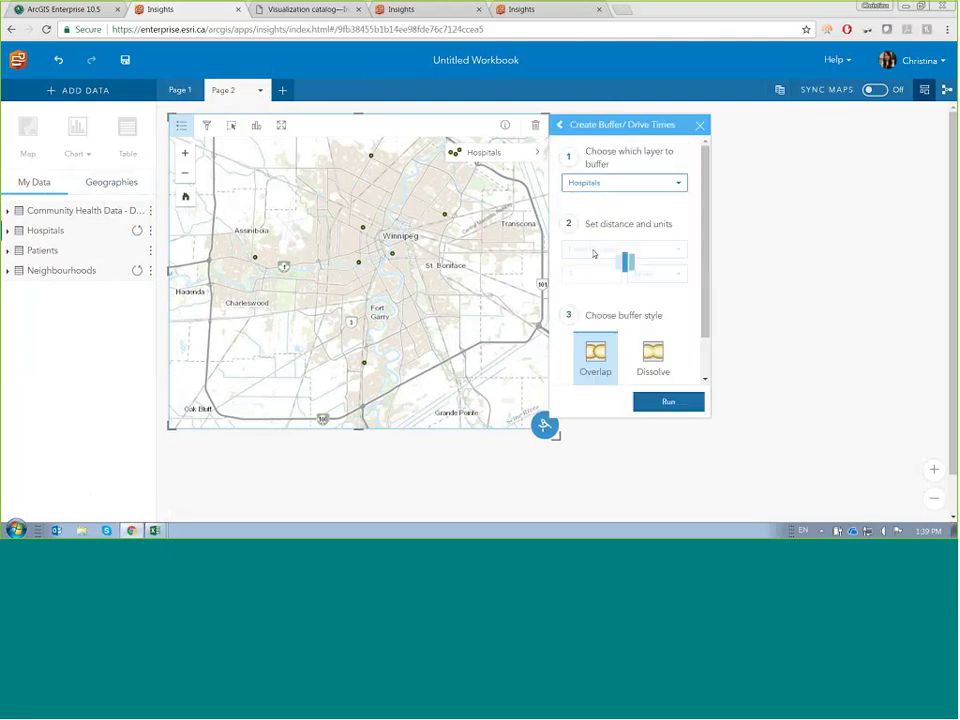
{"action": "left_click", "coordinate": [594, 250]}
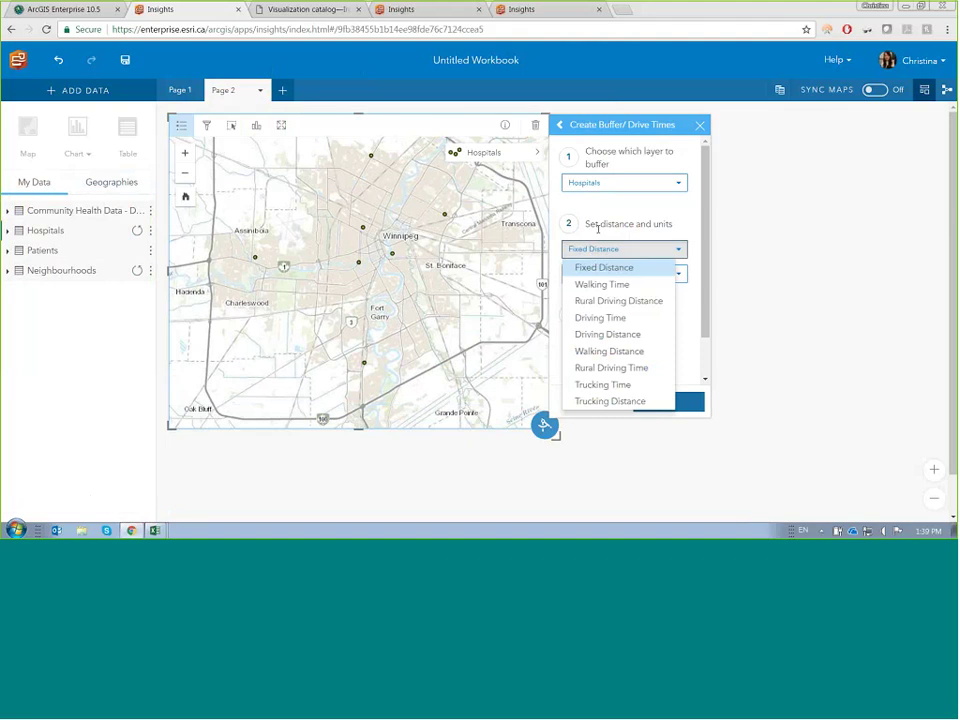
{"action": "left_click", "coordinate": [600, 266]}
{"action": "left_click", "coordinate": [606, 274]}
{"action": "key", "text": "BackSpace"}
{"action": "type", "text": "5"}
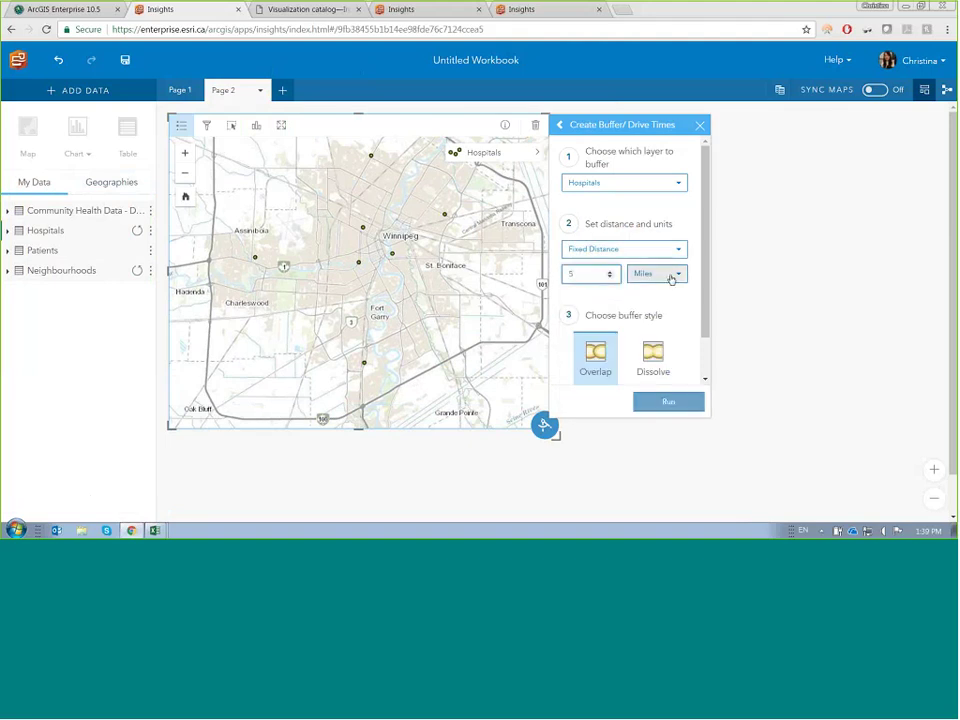
{"action": "left_click", "coordinate": [671, 276]}
{"action": "left_click", "coordinate": [675, 311]}
{"action": "scroll", "coordinate": [677, 354], "scroll_direction": "down", "scroll_amount": 1}
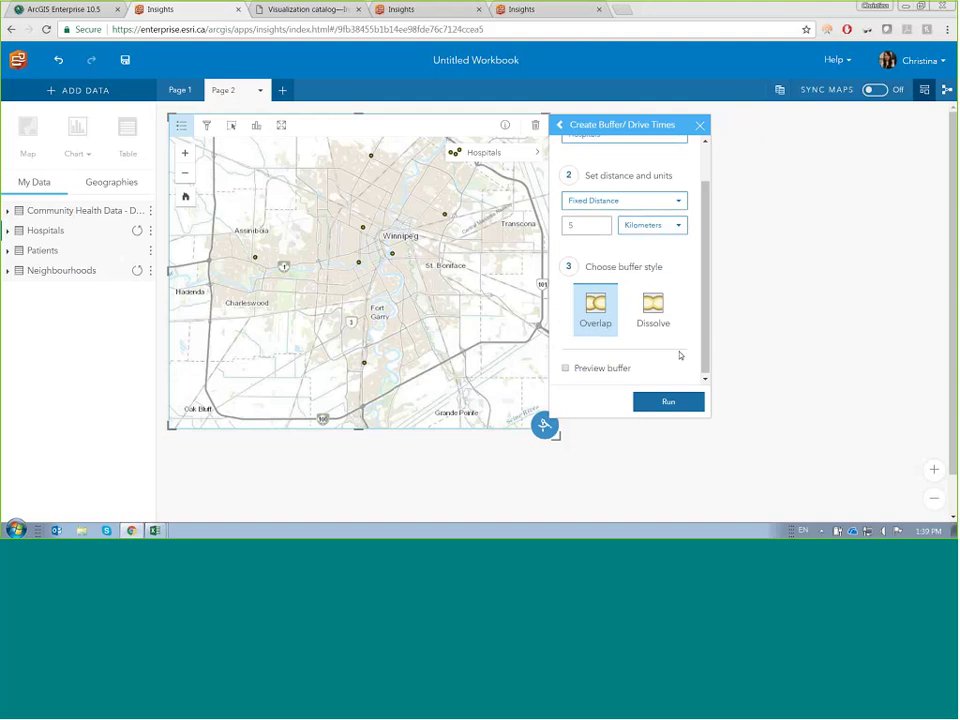
{"action": "left_click", "coordinate": [607, 370]}
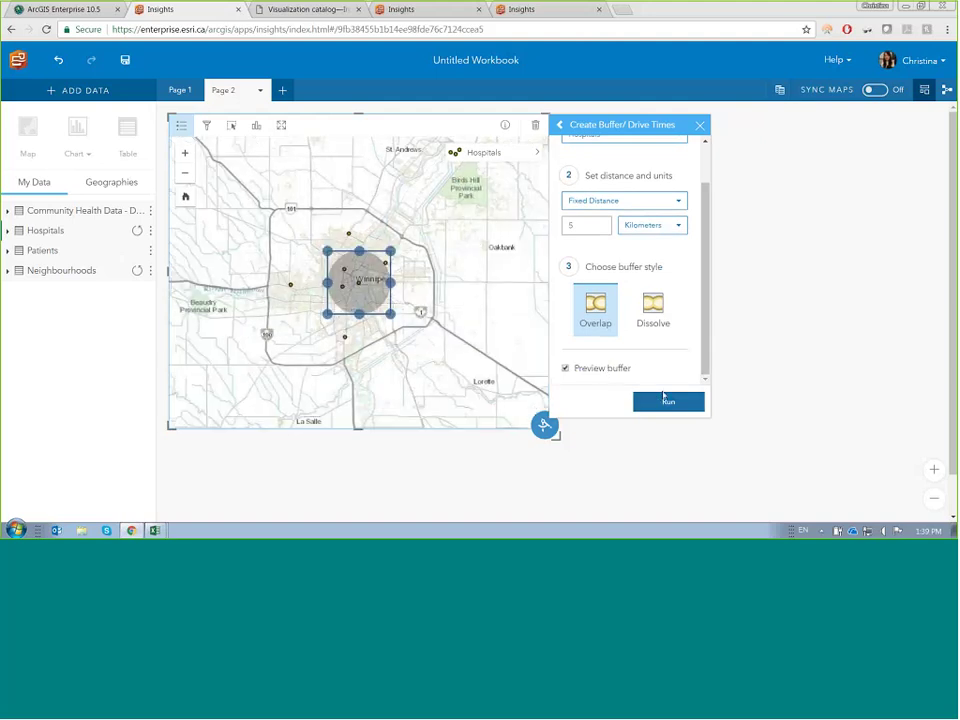
{"action": "left_click", "coordinate": [665, 400]}
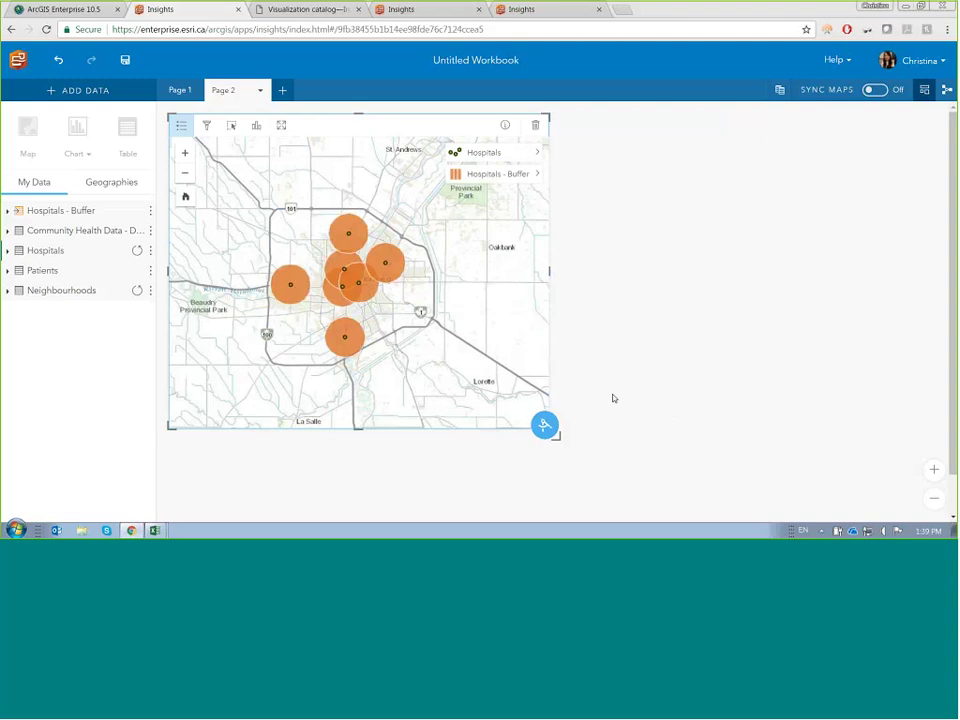
- Map the Patients dataset in a second card beside the hospital buffer map and enlarge the card
{"action": "scroll", "coordinate": [430, 335], "scroll_direction": "up", "scroll_amount": 3}
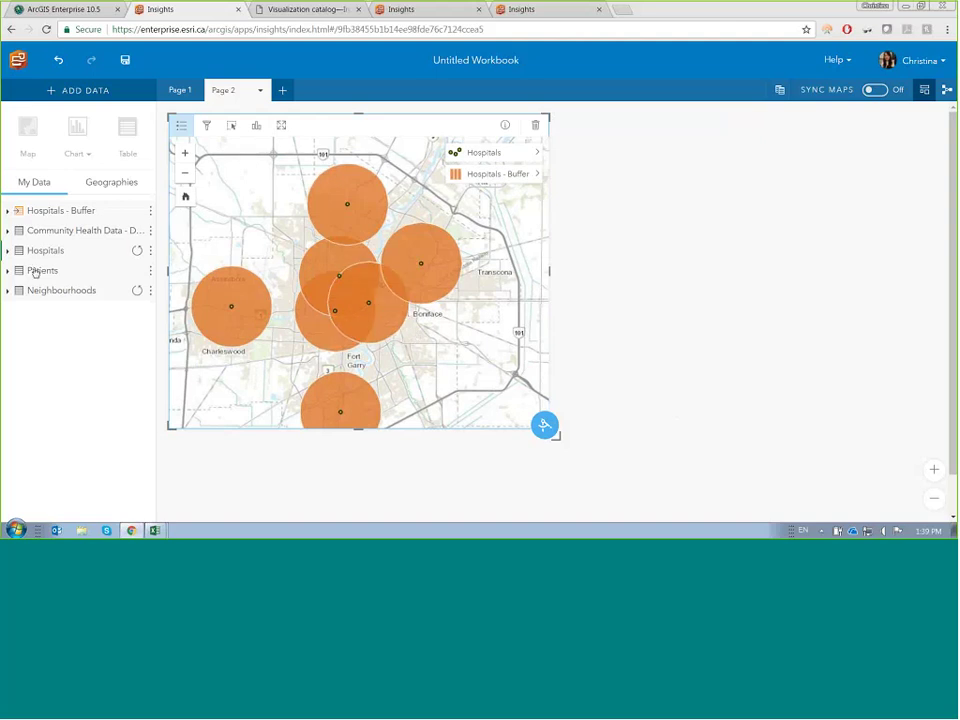
{"action": "left_click_drag", "start_coordinate": [34, 270], "coordinate": [651, 276]}
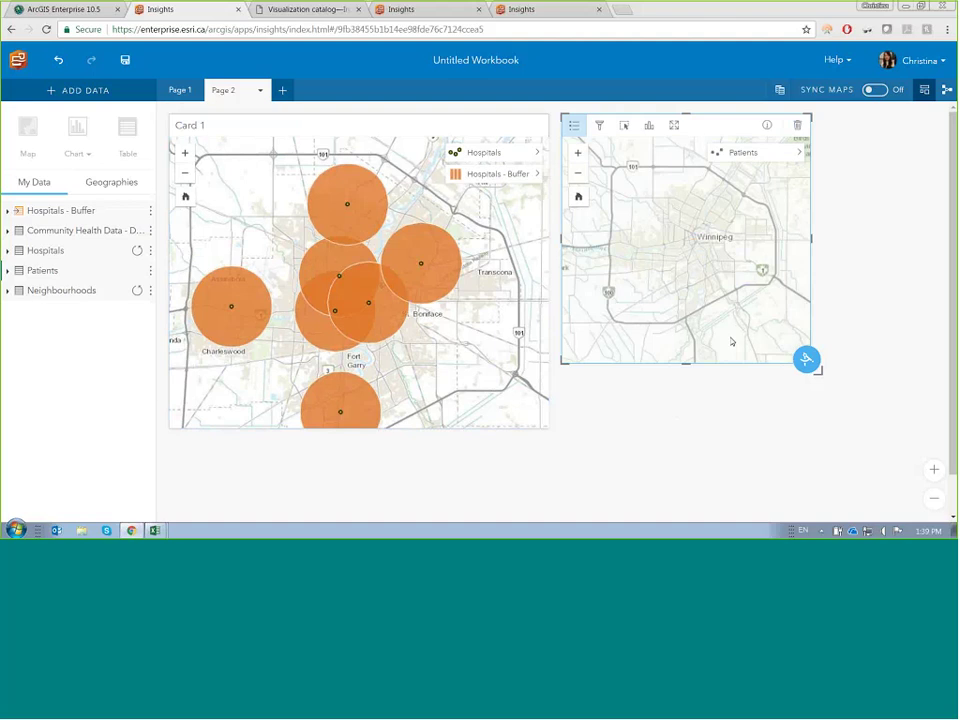
{"action": "left_click_drag", "start_coordinate": [817, 370], "coordinate": [902, 426]}
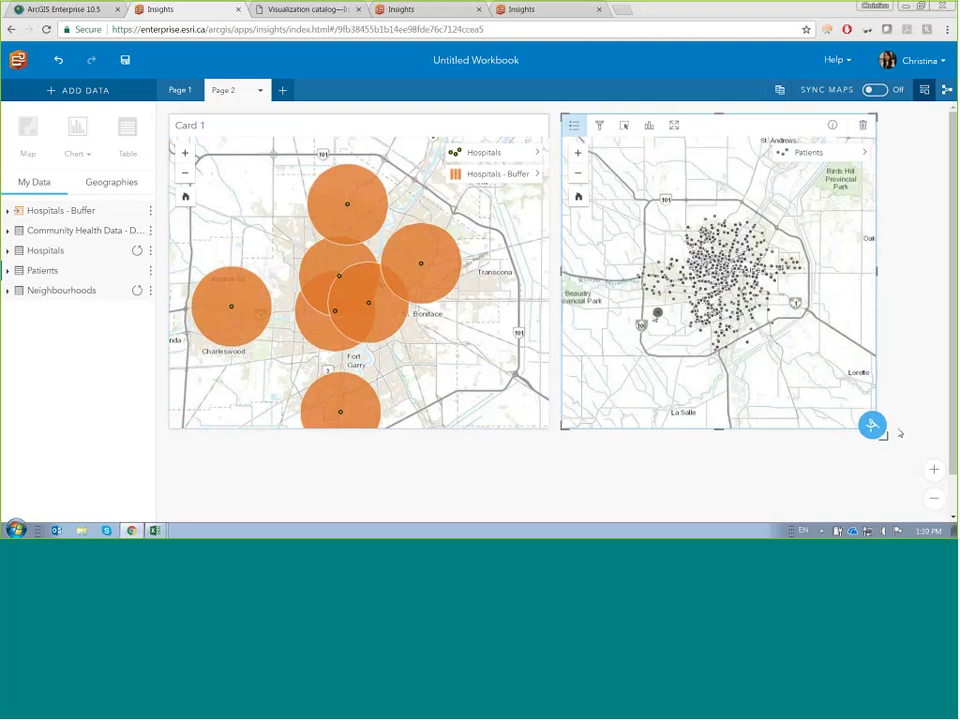
- Spatially filter the Patients layer by the Hospitals - Buffer layer using the Doesn't Intersect filter type
{"action": "left_click", "coordinate": [450, 280]}
{"action": "left_click", "coordinate": [467, 175]}
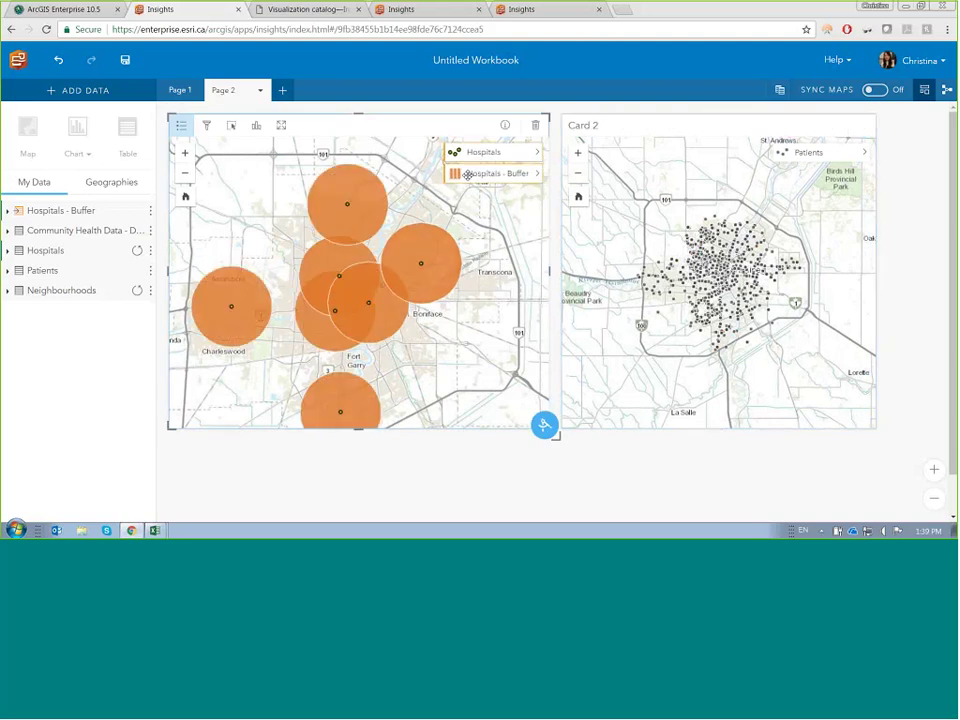
{"action": "left_click_drag", "start_coordinate": [467, 175], "coordinate": [634, 245]}
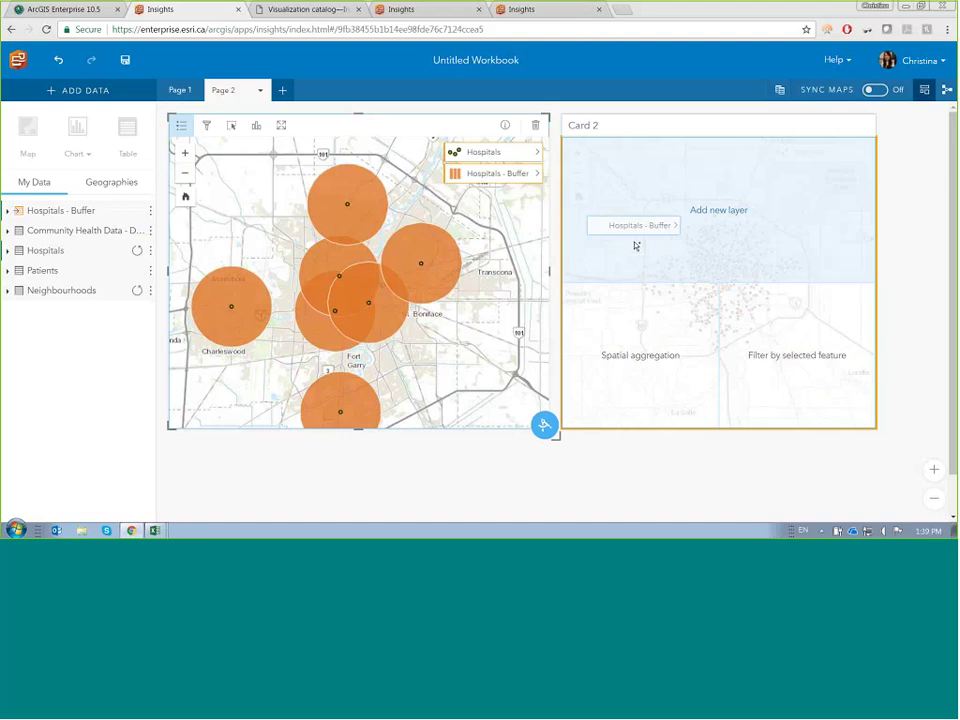
{"action": "left_click_drag", "start_coordinate": [634, 245], "coordinate": [797, 333]}
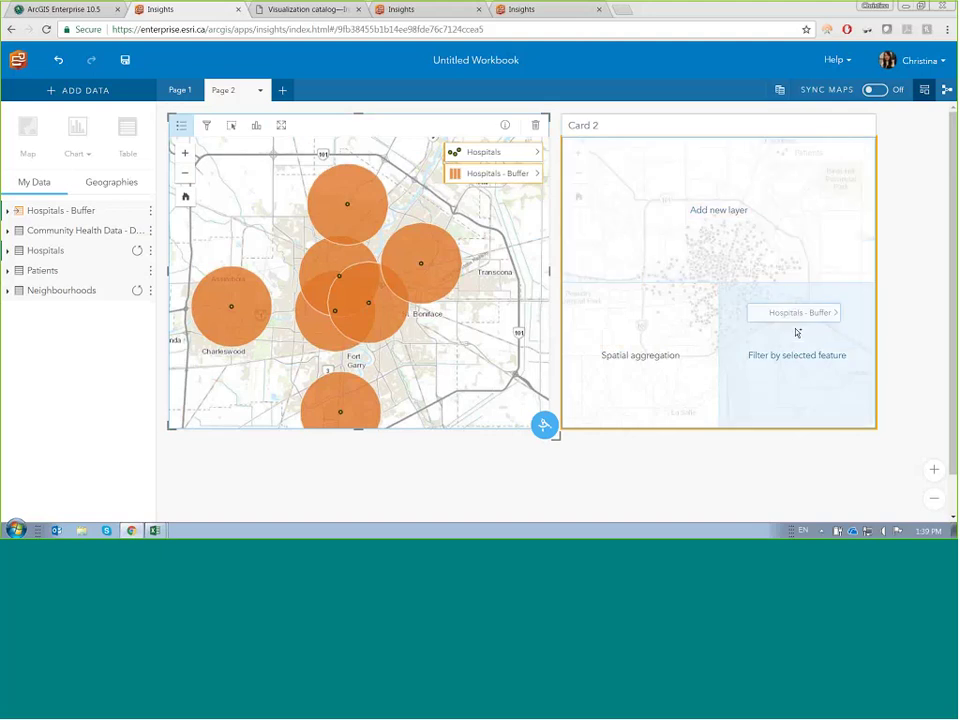
{"action": "left_click_drag", "start_coordinate": [797, 333], "coordinate": [797, 333]}
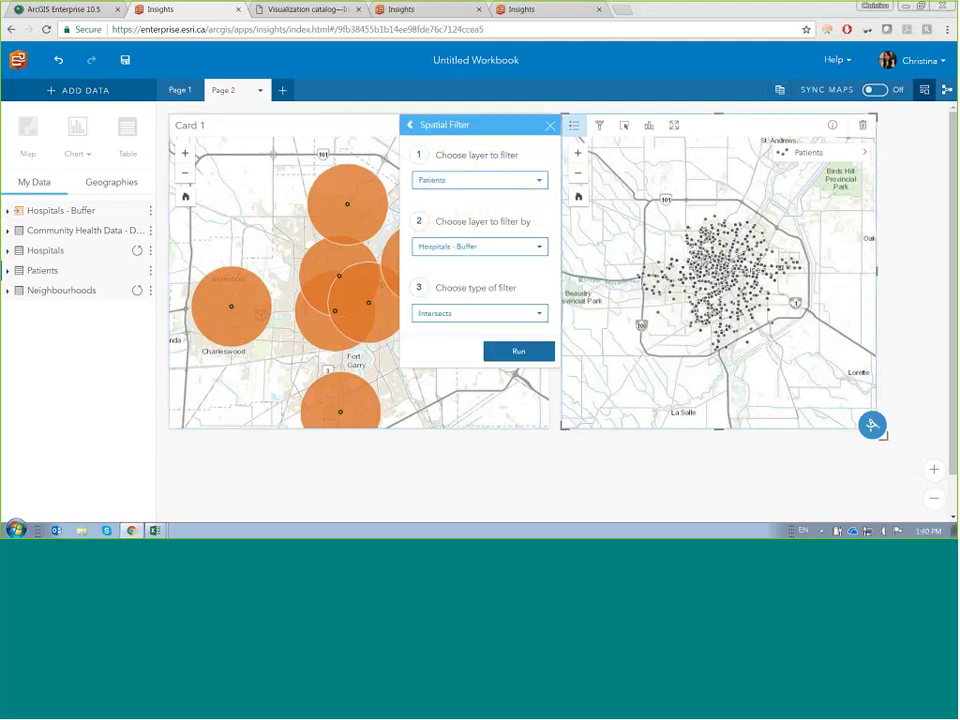
{"action": "left_click", "coordinate": [513, 312]}
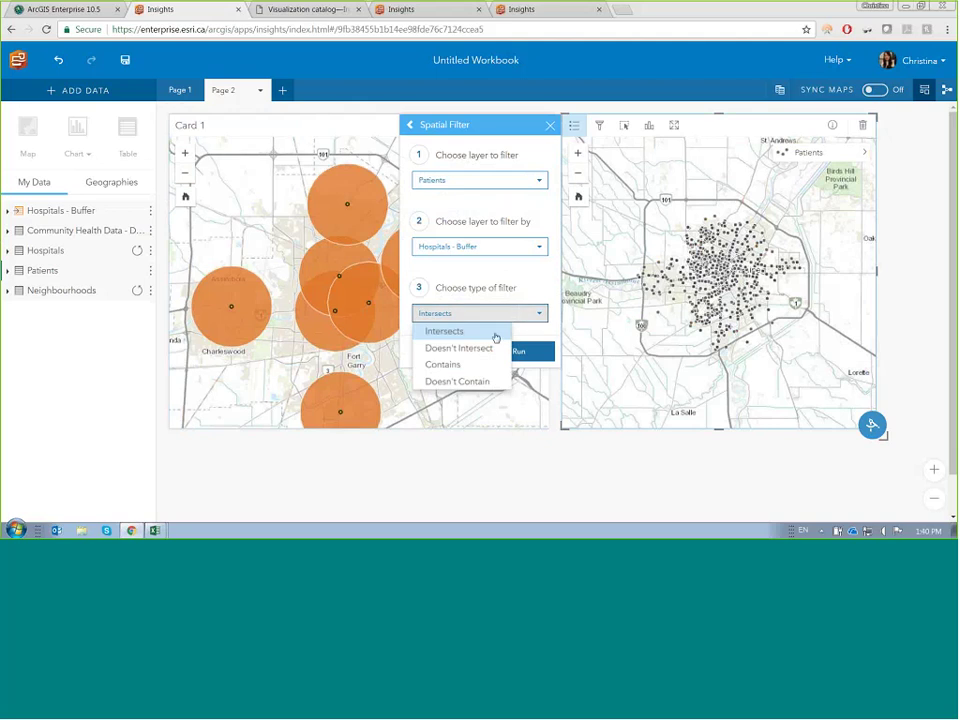
{"action": "left_click", "coordinate": [494, 348]}
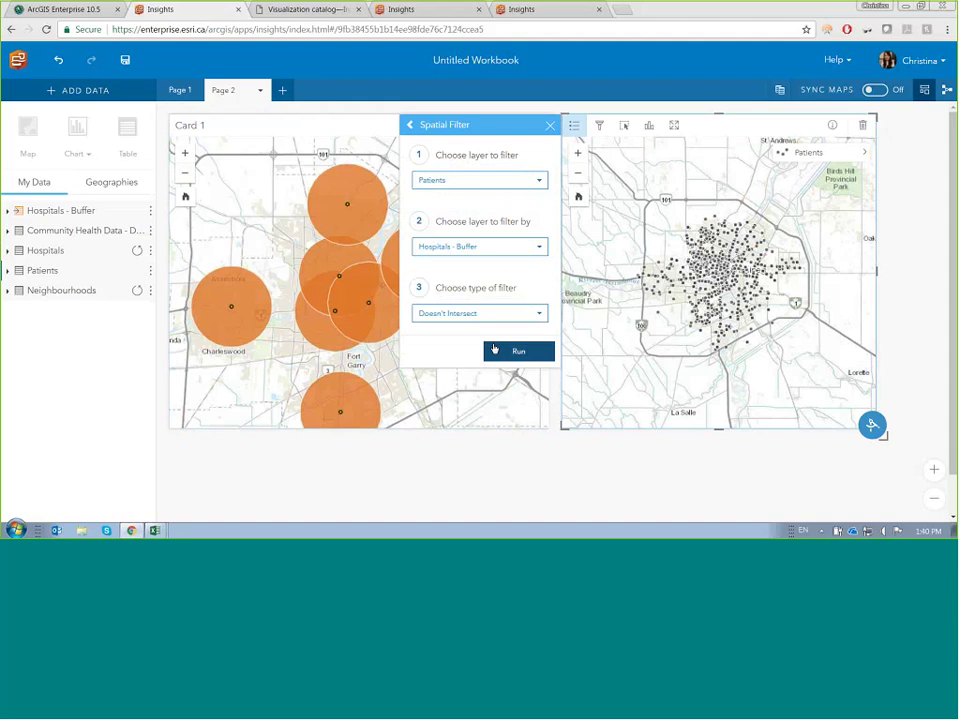
{"action": "left_click", "coordinate": [494, 349]}
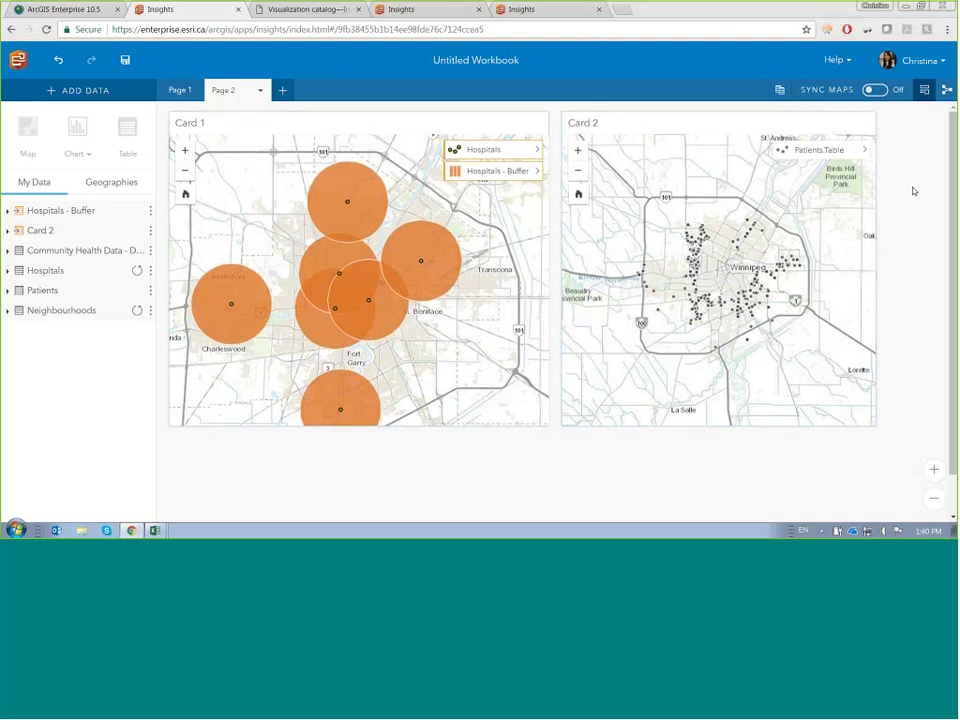
- Spatially aggregate the filtered patients by Neighbourhoods, styled by the count of Patients.Table
{"action": "scroll", "coordinate": [914, 190], "scroll_direction": "down", "scroll_amount": 1}
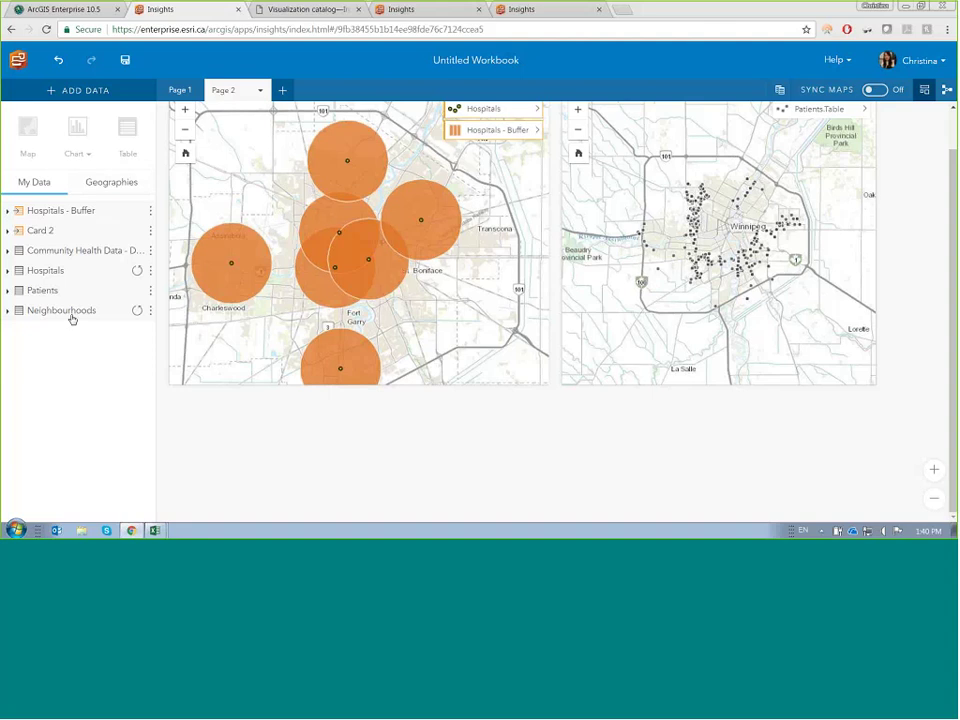
{"action": "left_click_drag", "start_coordinate": [72, 318], "coordinate": [99, 346]}
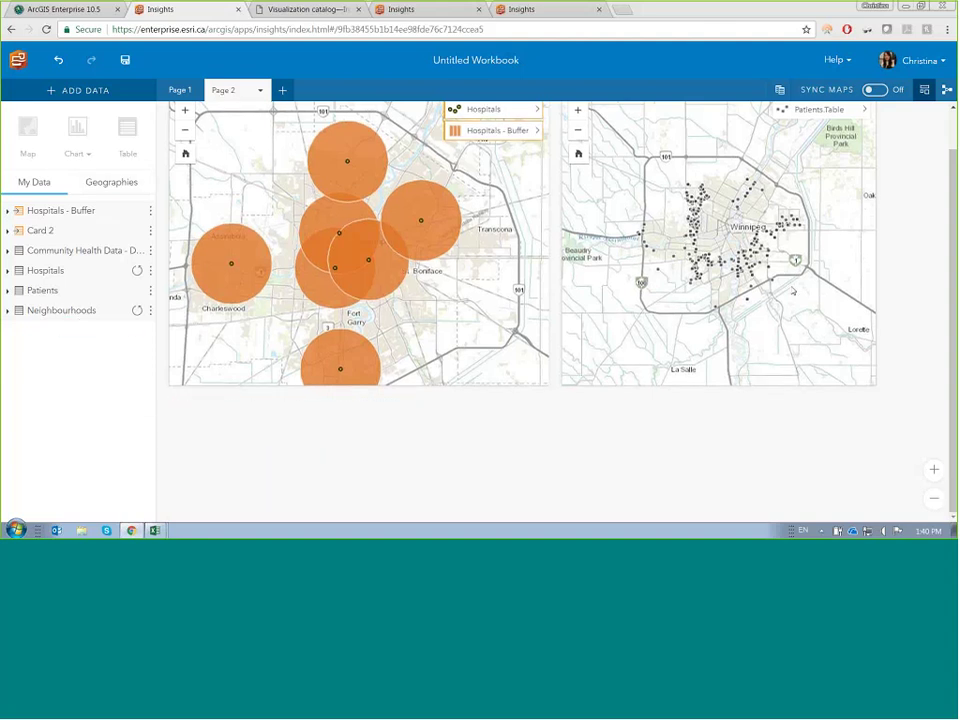
{"action": "scroll", "coordinate": [793, 291], "scroll_direction": "up", "scroll_amount": 1}
{"action": "left_click_drag", "start_coordinate": [114, 304], "coordinate": [697, 332]}
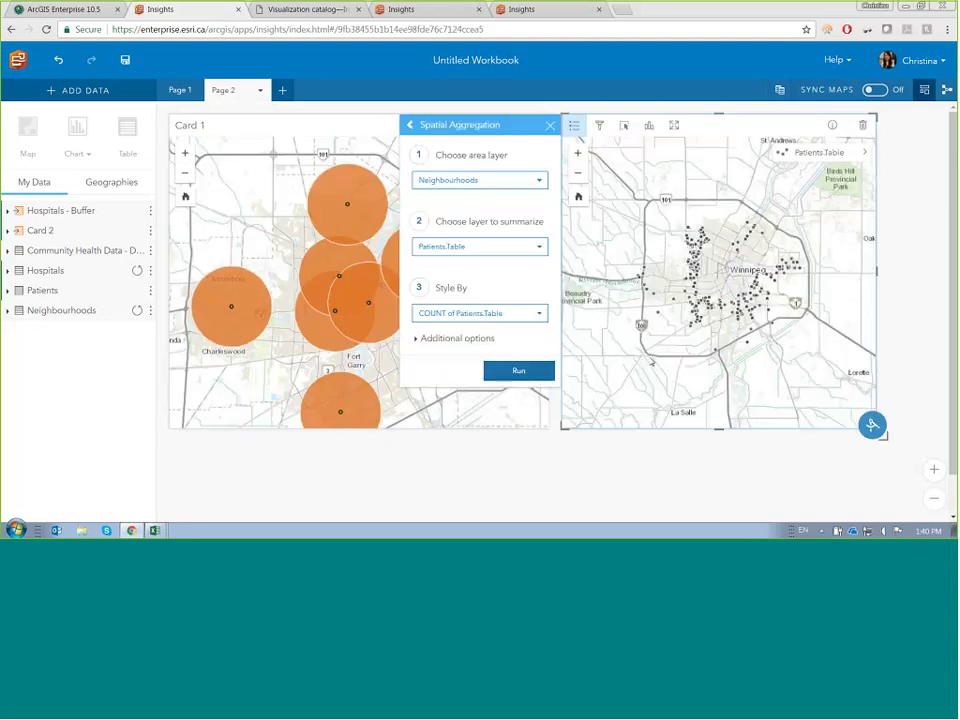
{"action": "left_click", "coordinate": [538, 373]}
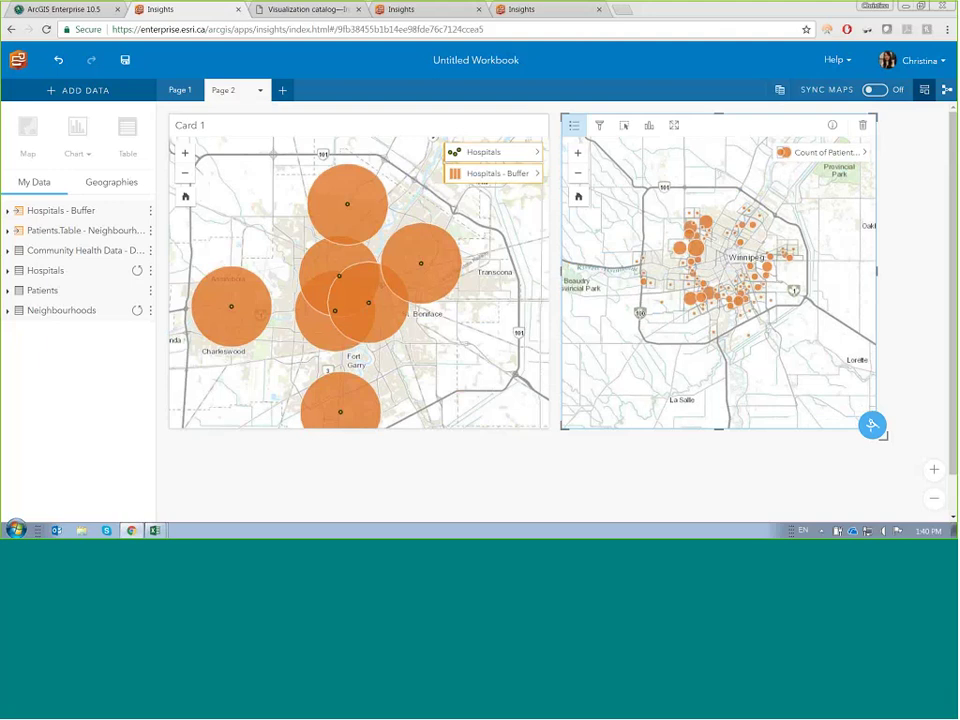
- Change the aggregated patient count layer's symbol type to Counts and Amounts (Color)
{"action": "left_click", "coordinate": [830, 152]}
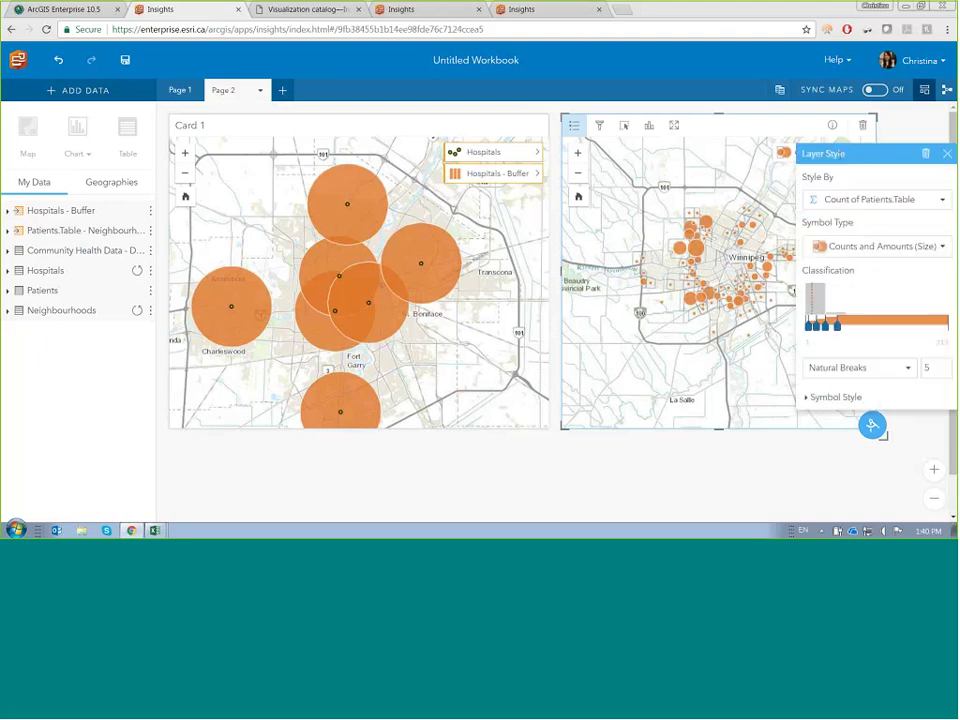
{"action": "left_click", "coordinate": [853, 246]}
{"action": "left_click", "coordinate": [868, 291]}
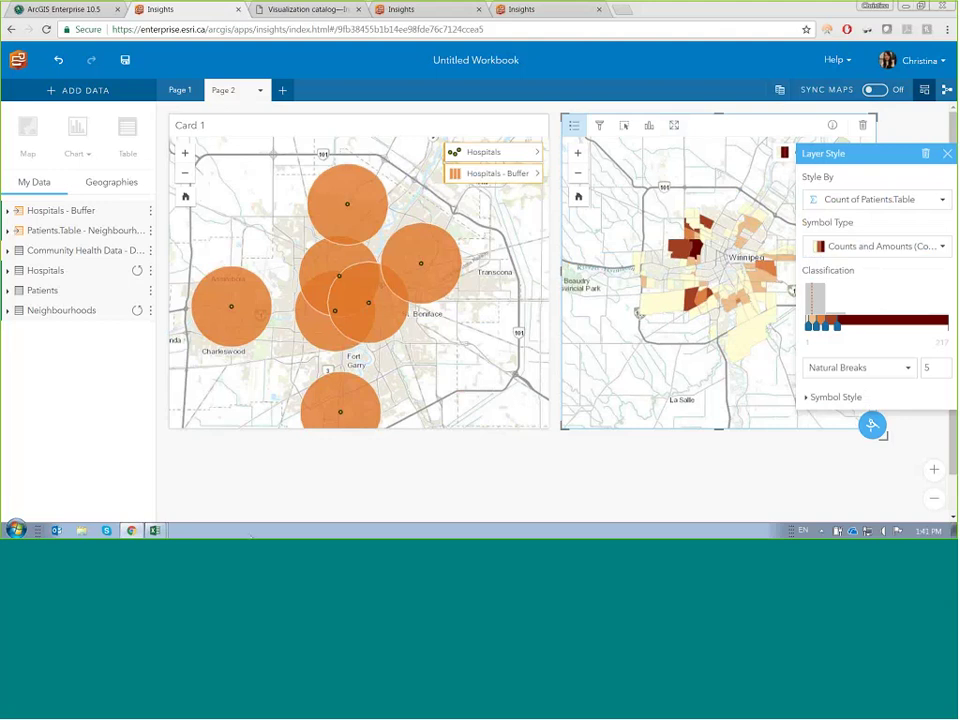
{"action": "left_click", "coordinate": [872, 425]}
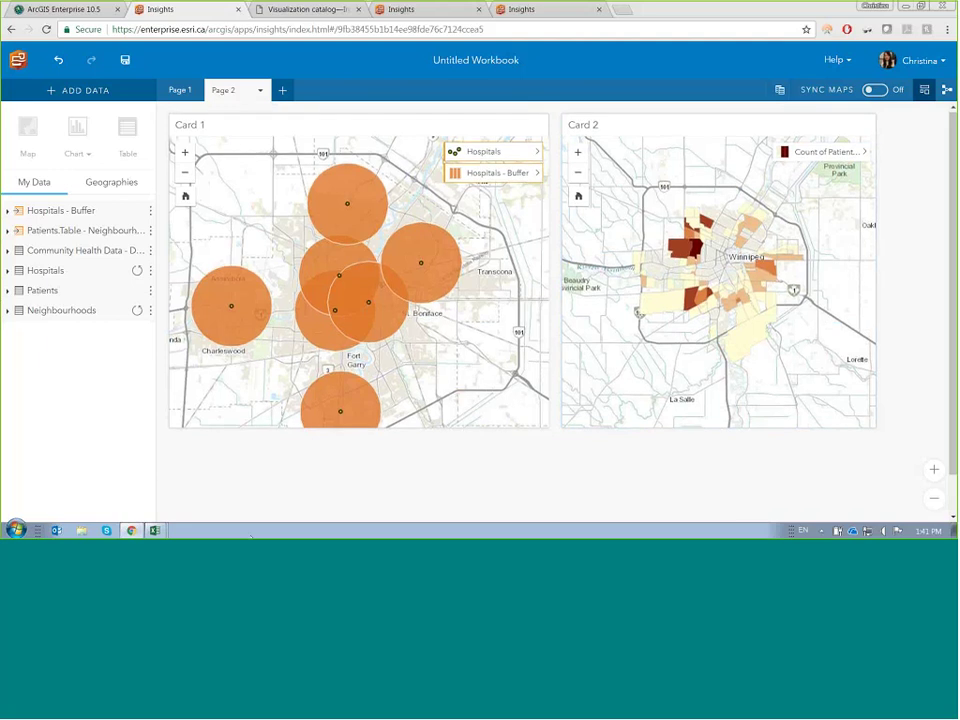
{"action": "scroll", "coordinate": [300, 495], "scroll_direction": "down", "scroll_amount": 1}
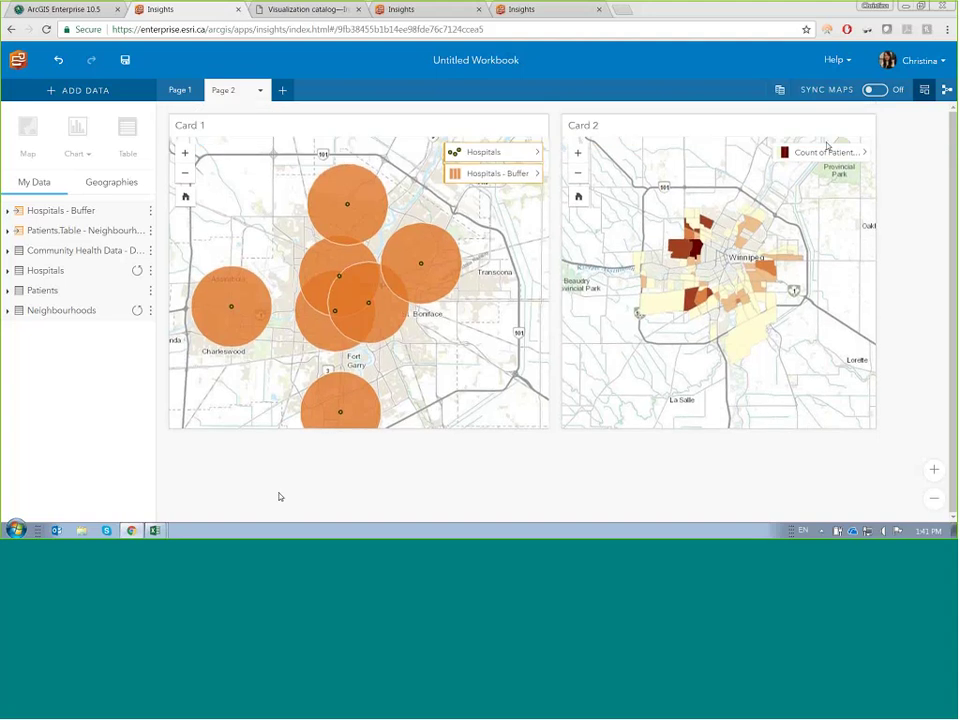
- Start Enrich Data on the Count of Patients.Table layer and set the data browser's country to Canada
{"action": "left_click", "coordinate": [867, 153]}
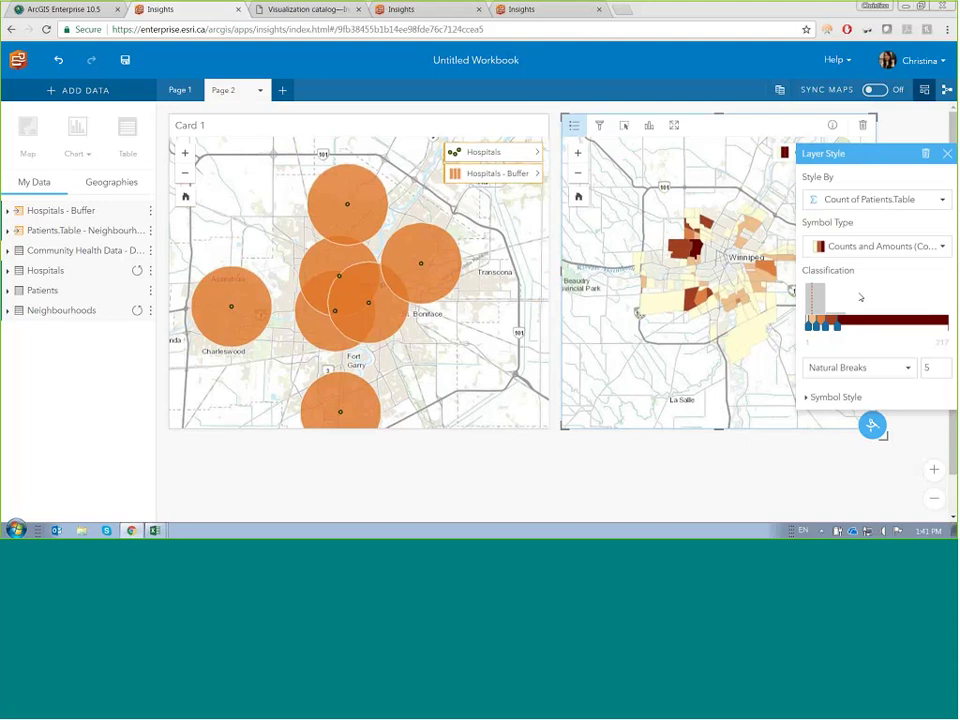
{"action": "left_click", "coordinate": [872, 425]}
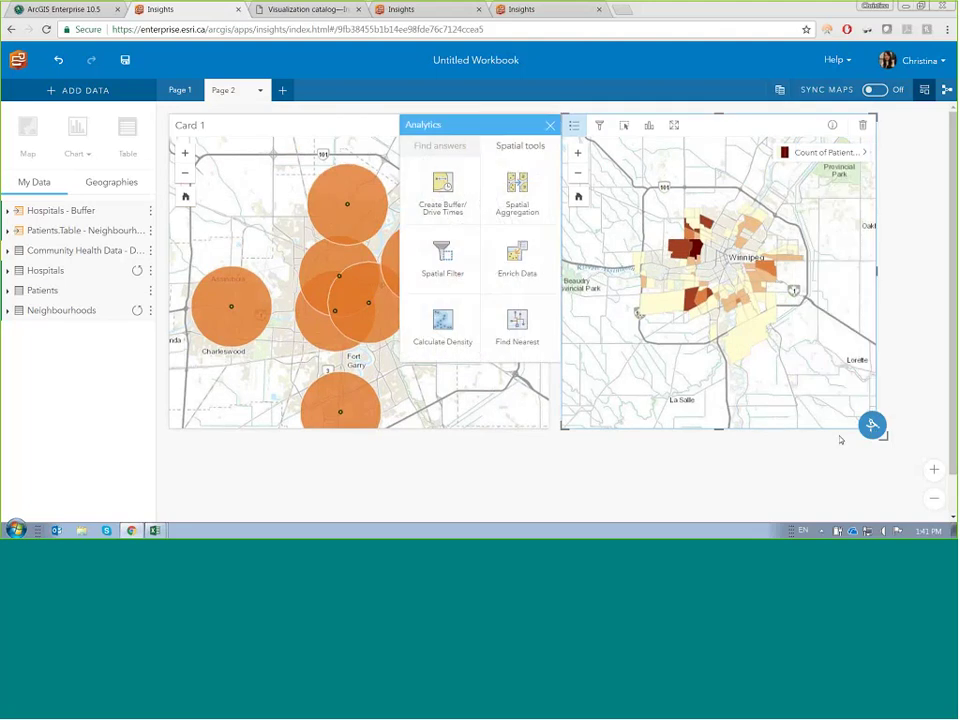
{"action": "left_click", "coordinate": [517, 260]}
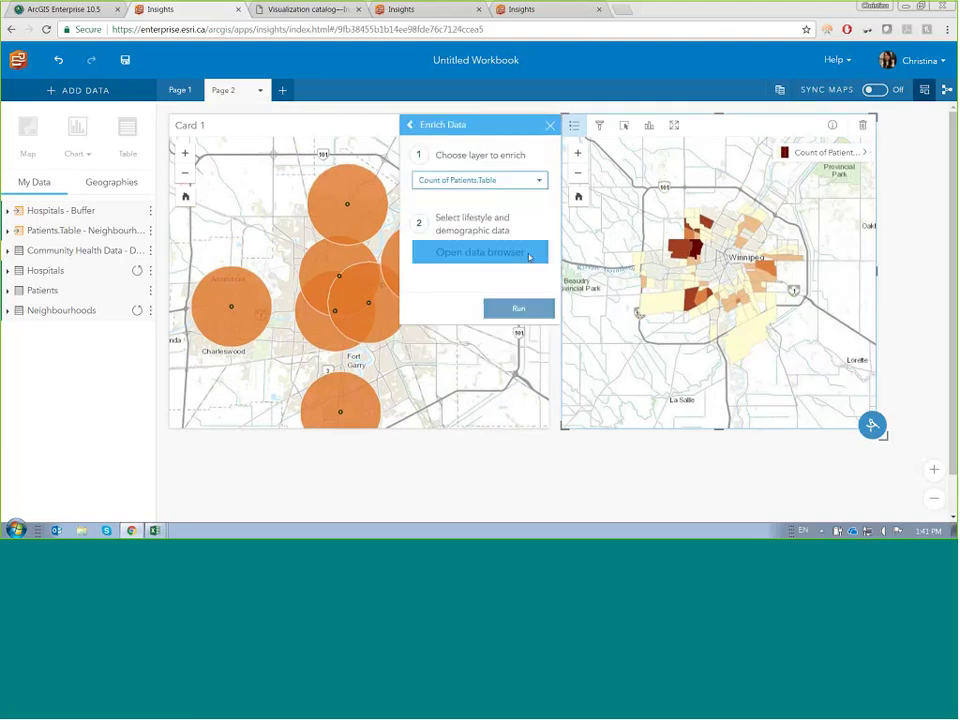
{"action": "left_click", "coordinate": [529, 253]}
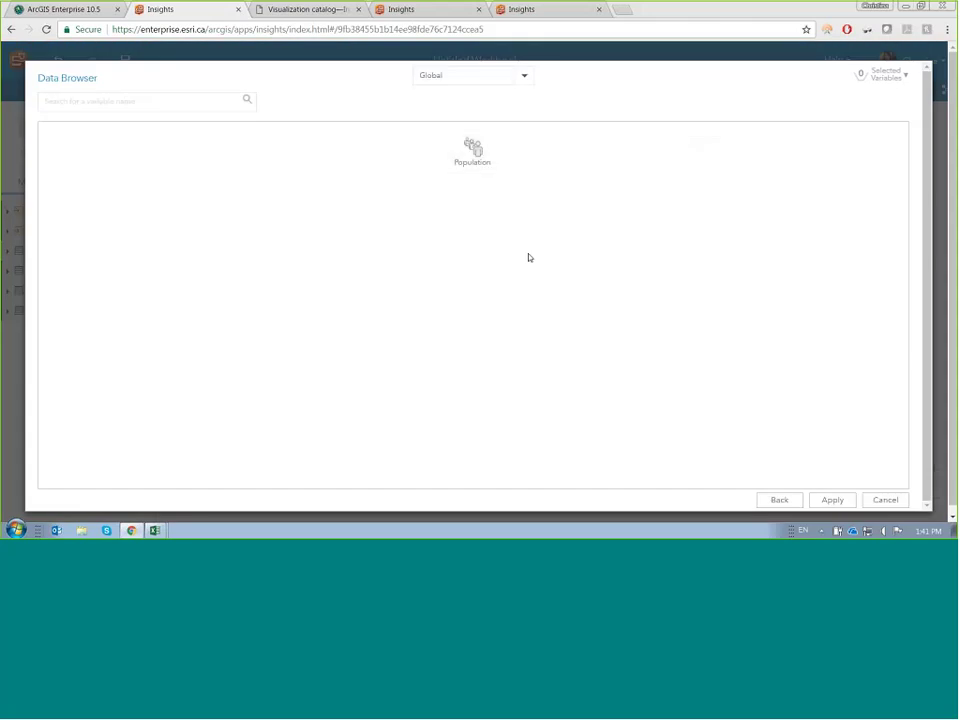
{"action": "left_click", "coordinate": [523, 75]}
{"action": "scroll", "coordinate": [515, 122], "scroll_direction": "down", "scroll_amount": 4}
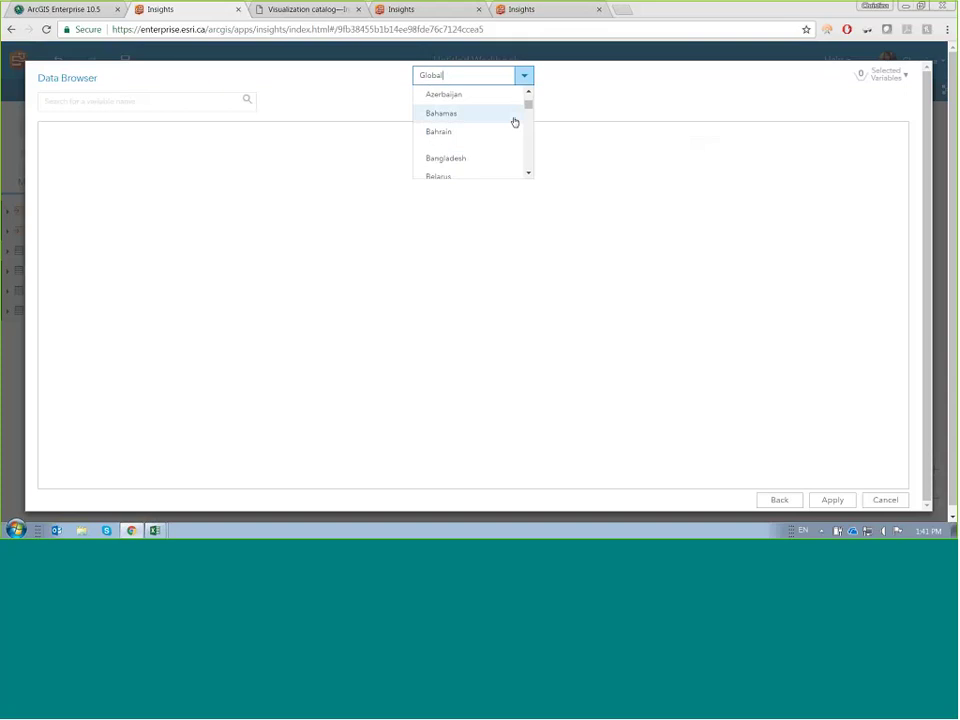
{"action": "scroll", "coordinate": [515, 122], "scroll_direction": "down", "scroll_amount": 8}
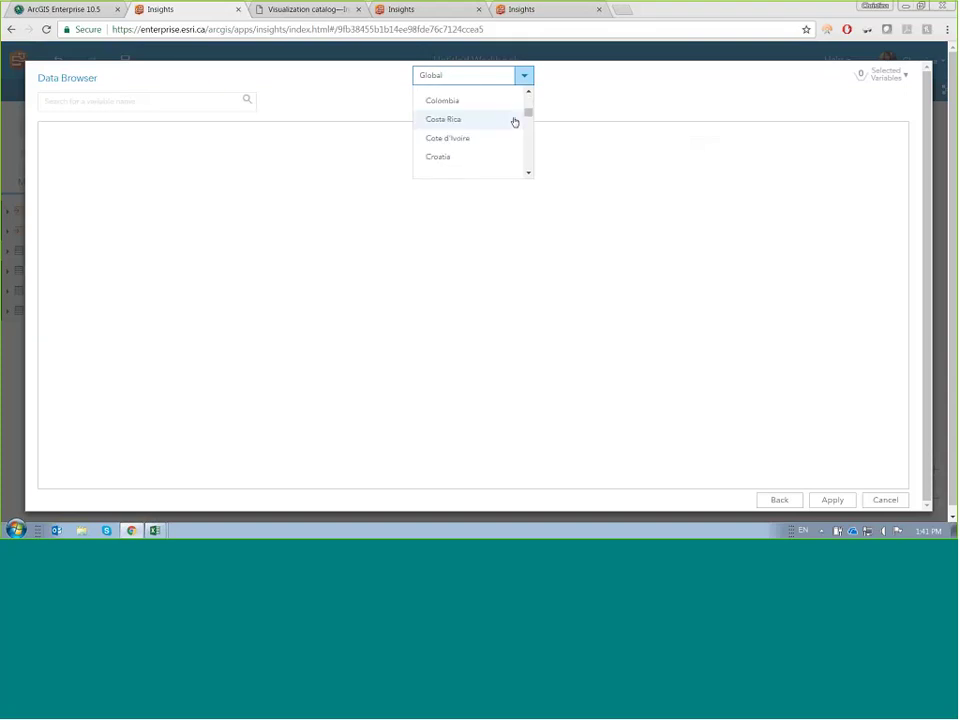
{"action": "scroll", "coordinate": [512, 118], "scroll_direction": "down", "scroll_amount": 1}
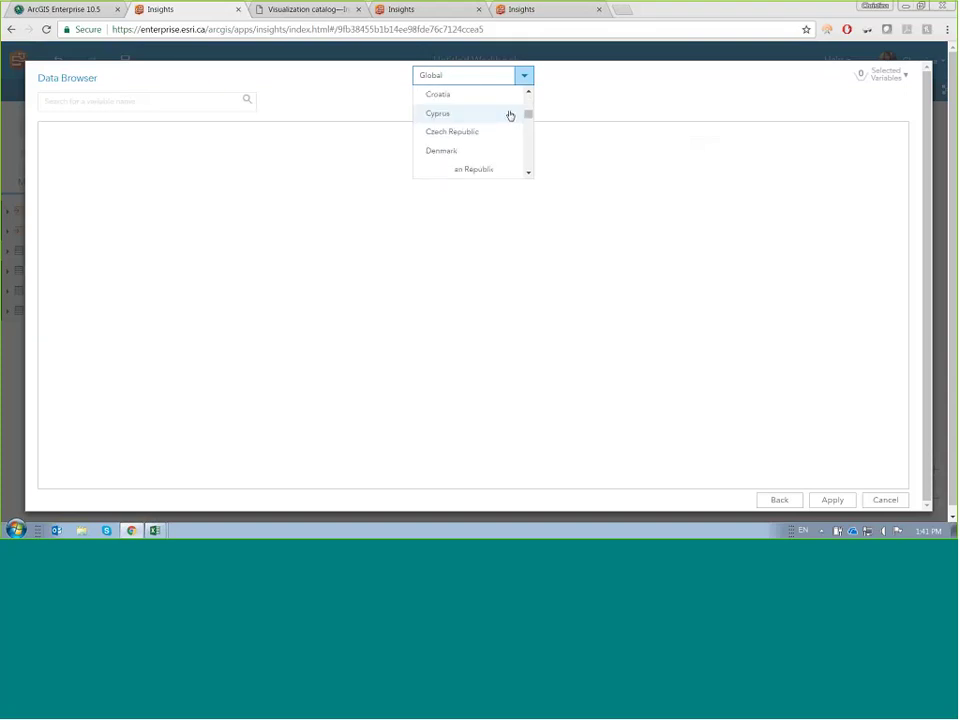
{"action": "scroll", "coordinate": [510, 116], "scroll_direction": "down", "scroll_amount": 1}
{"action": "scroll", "coordinate": [508, 110], "scroll_direction": "up", "scroll_amount": 2}
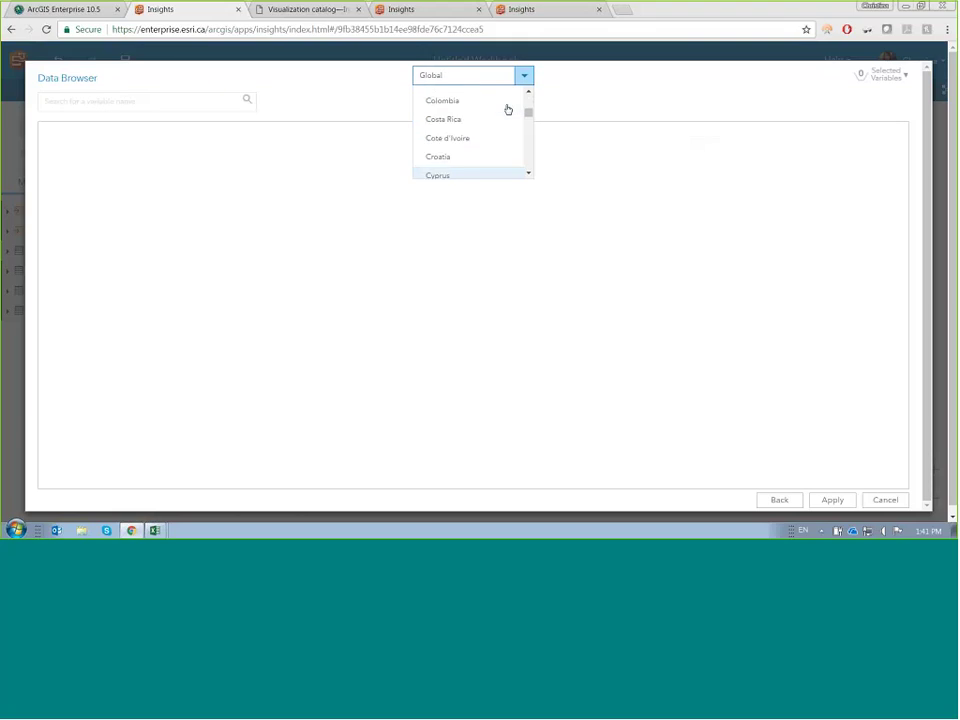
{"action": "scroll", "coordinate": [495, 115], "scroll_direction": "up", "scroll_amount": 3}
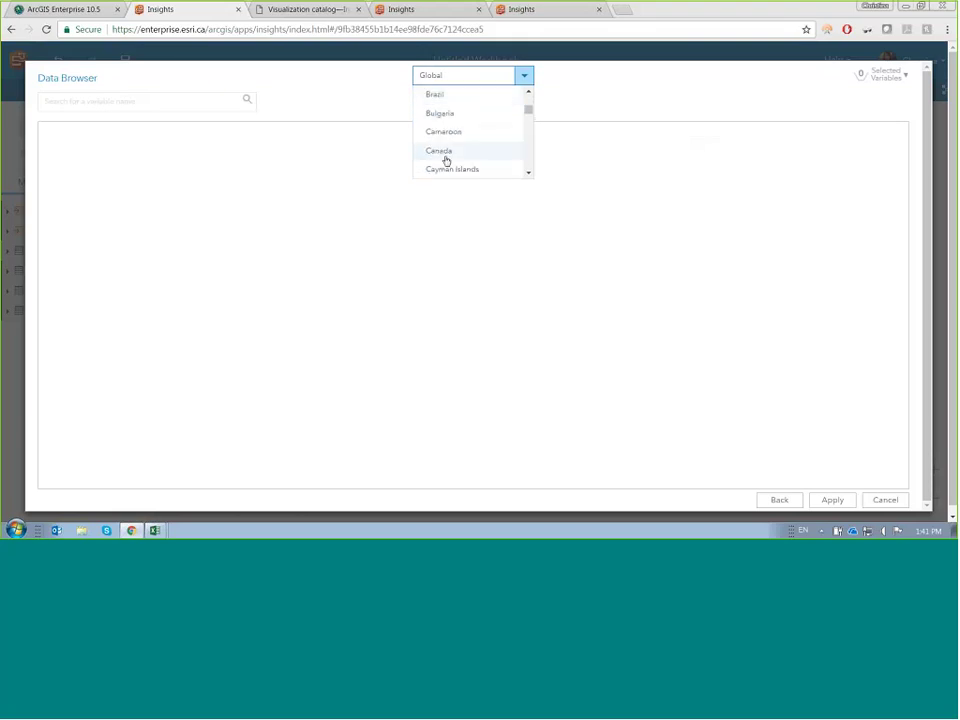
{"action": "left_click", "coordinate": [447, 158]}
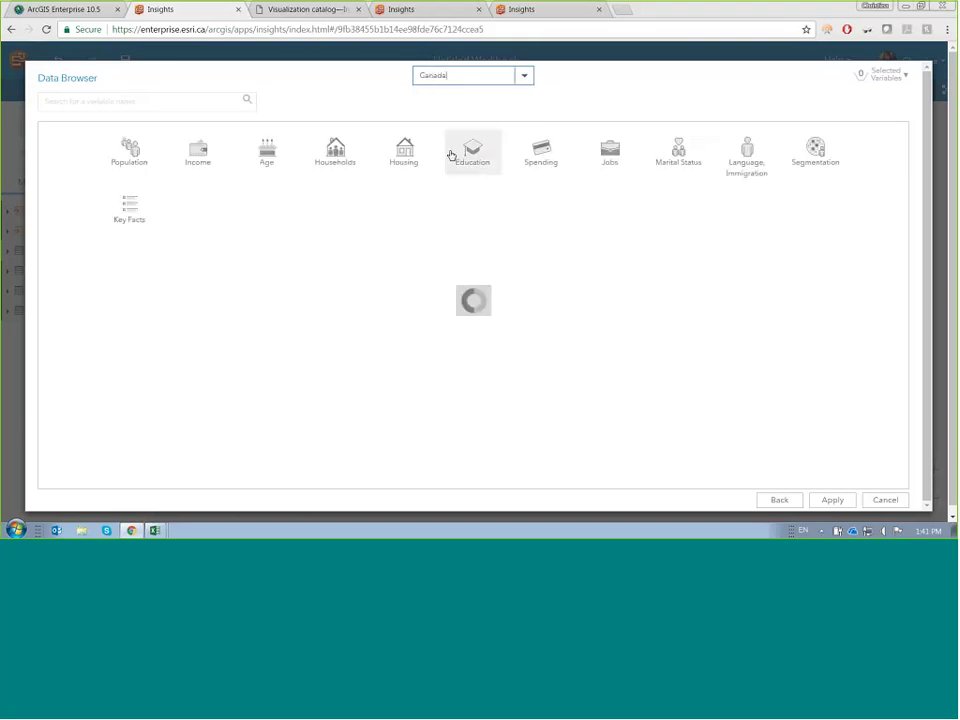
- Search the variables for "prescribed medicines" and select 2016 Prescribed Medicines, Pharmaceutical Products
{"action": "left_click", "coordinate": [91, 102]}
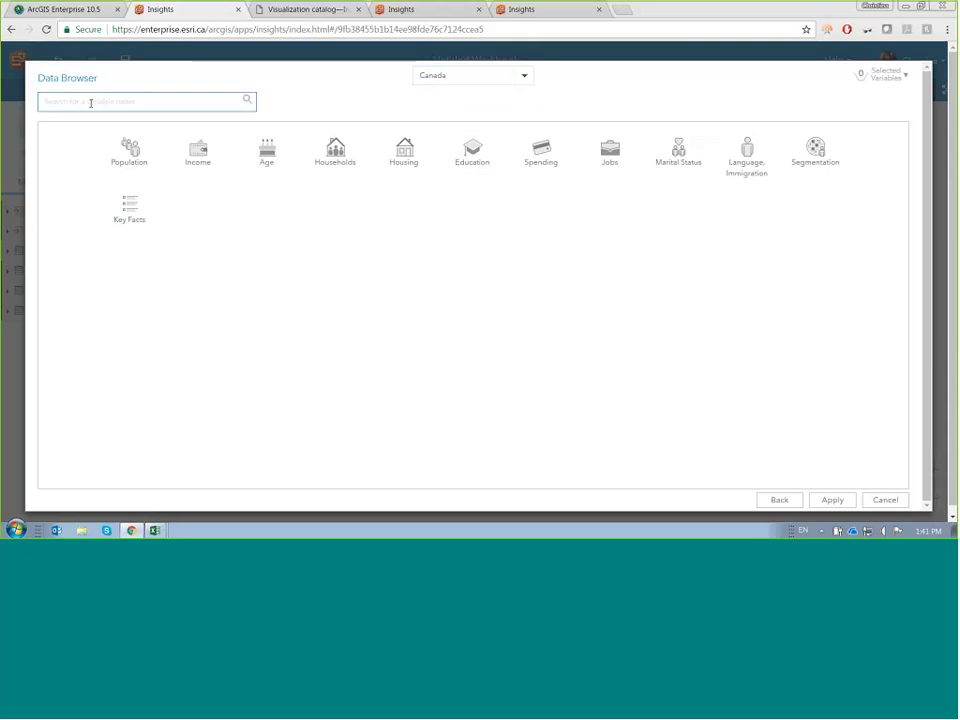
{"action": "type", "text": "P"}
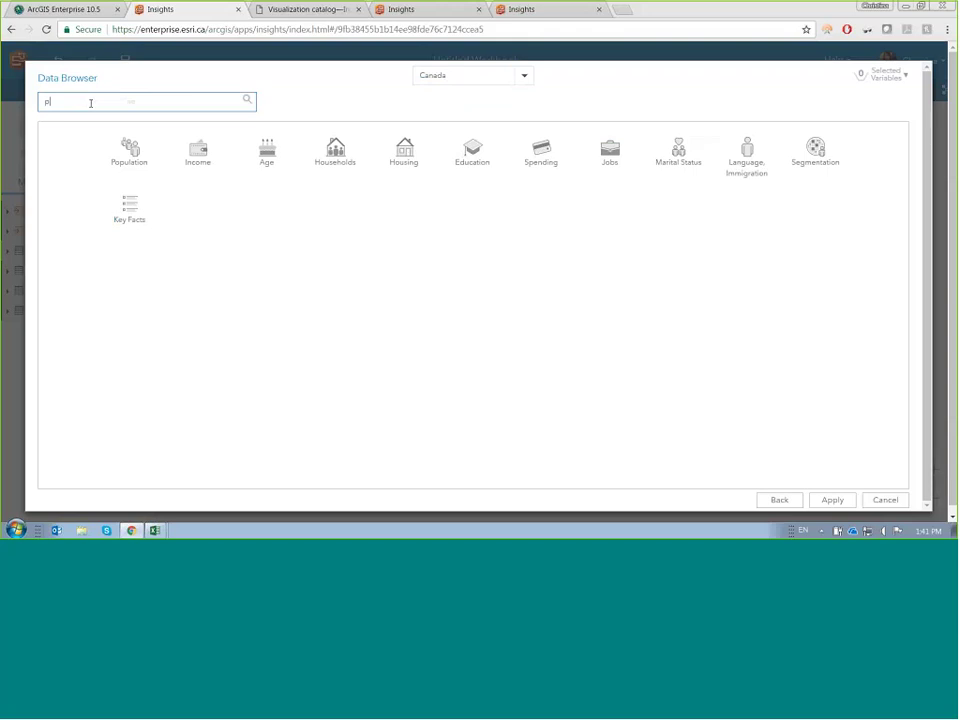
{"action": "type", "text": "rescribed"}
{"action": "key", "text": "Return"}
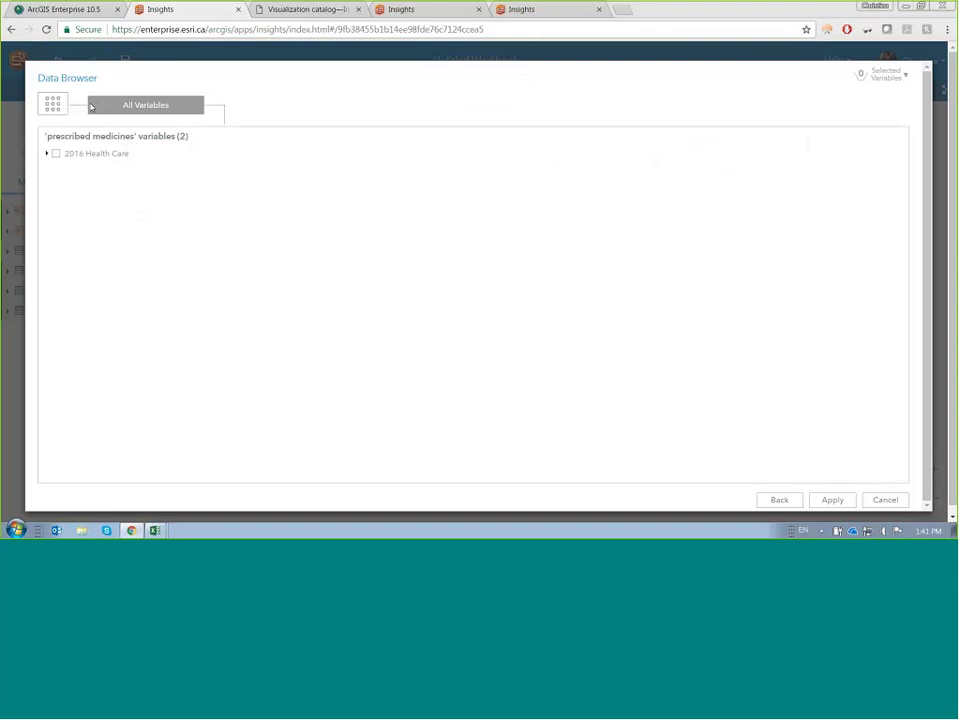
{"action": "left_click", "coordinate": [46, 153]}
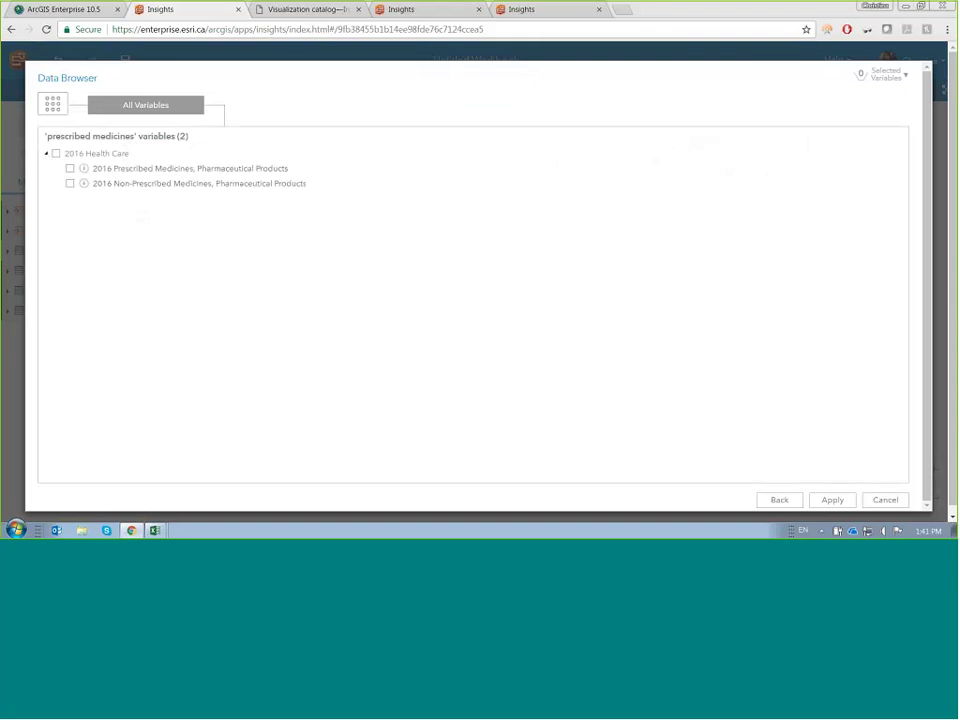
{"action": "left_click", "coordinate": [70, 168]}
- Add the 2016, 2019, 2021 and 2026 Total Population by Age variables from the Population Totals category
{"action": "left_click", "coordinate": [51, 110]}
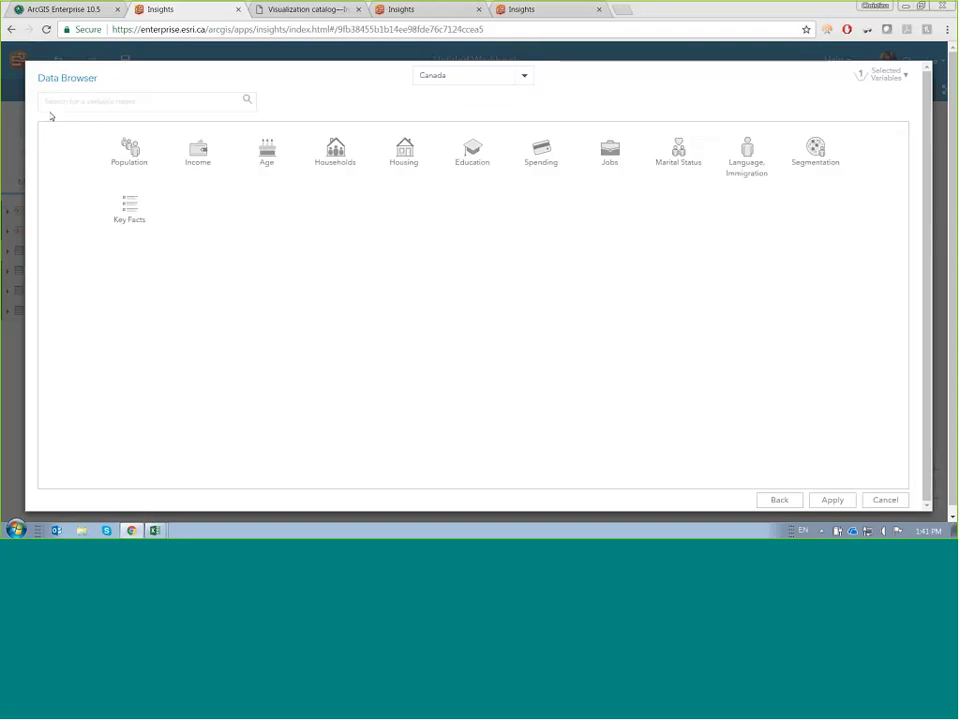
{"action": "left_click", "coordinate": [126, 147]}
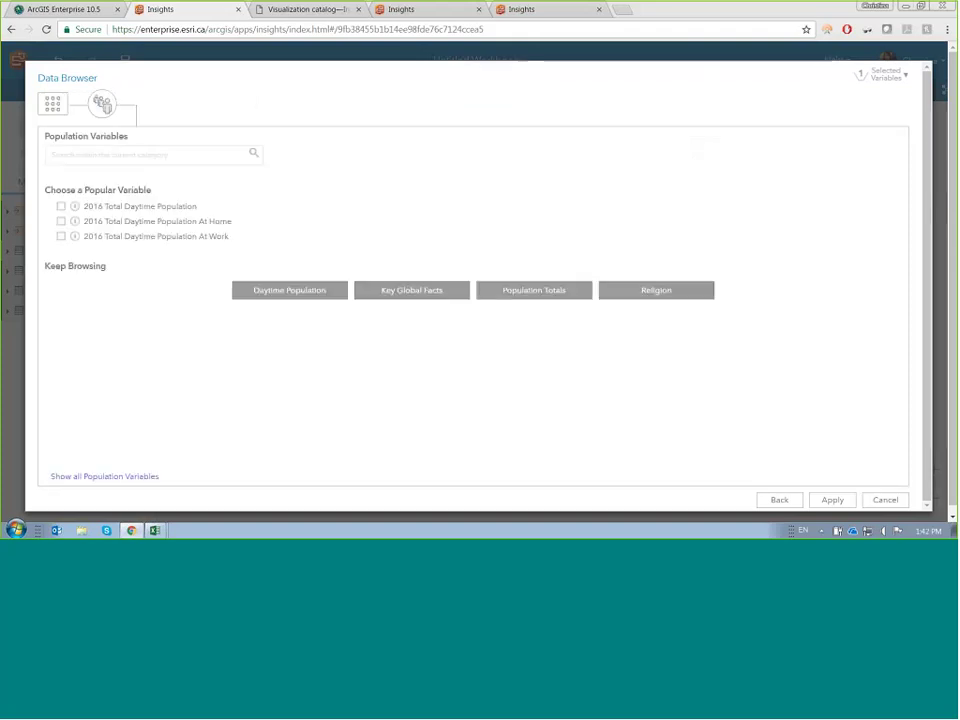
{"action": "left_click", "coordinate": [560, 292]}
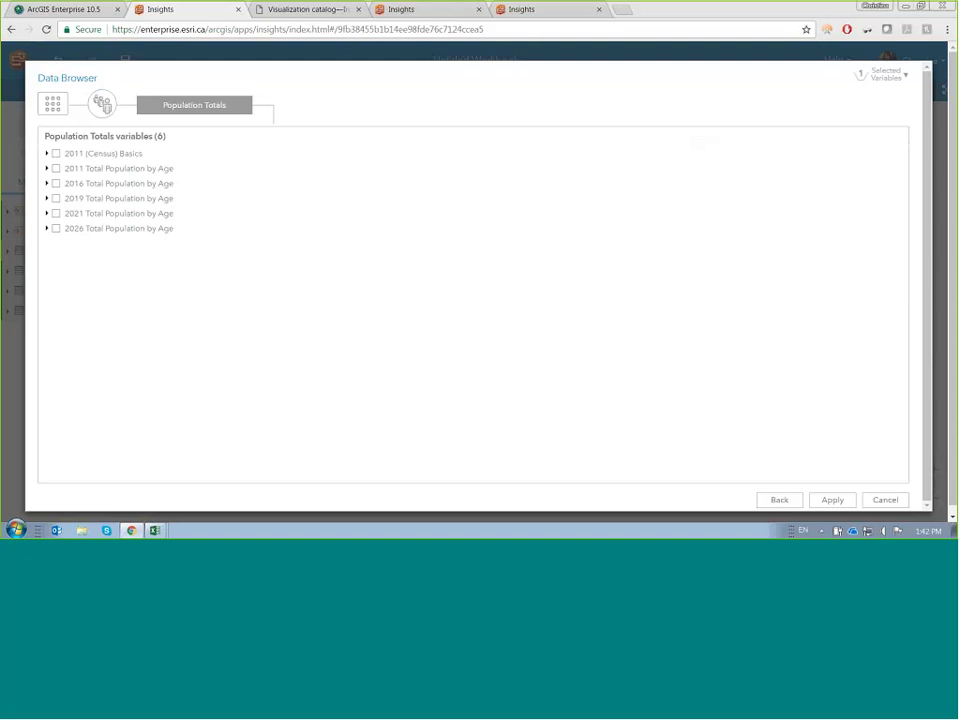
{"action": "left_click", "coordinate": [56, 183]}
{"action": "left_click", "coordinate": [56, 198]}
{"action": "left_click", "coordinate": [56, 213]}
{"action": "left_click", "coordinate": [56, 228]}
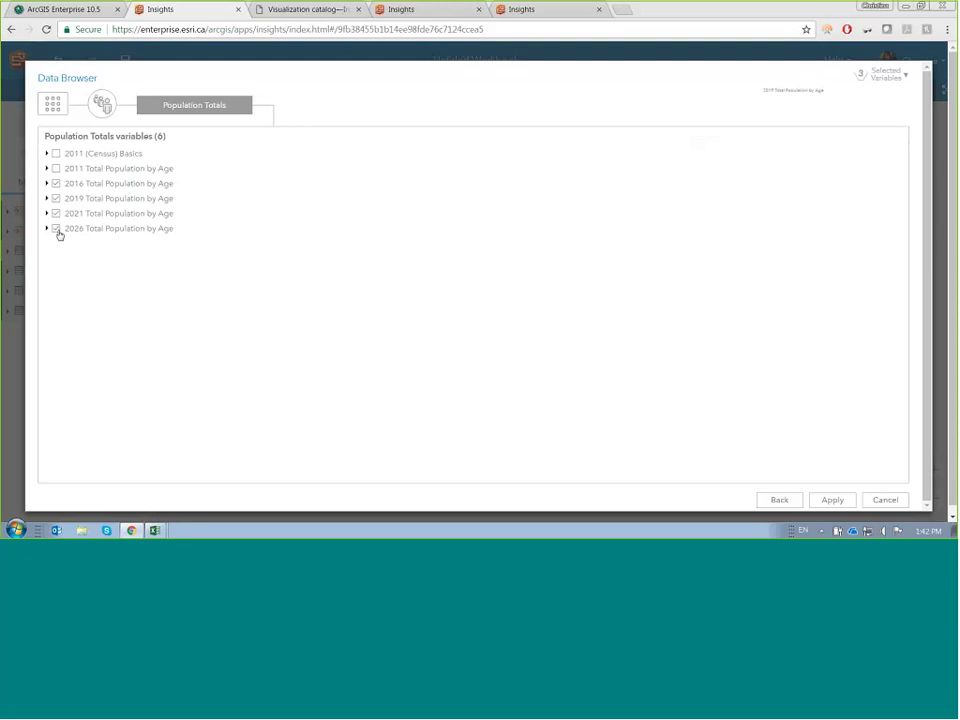
- Apply the selected variables and run the enrichment on the Count of Patients.Table layer
{"action": "left_click", "coordinate": [832, 499]}
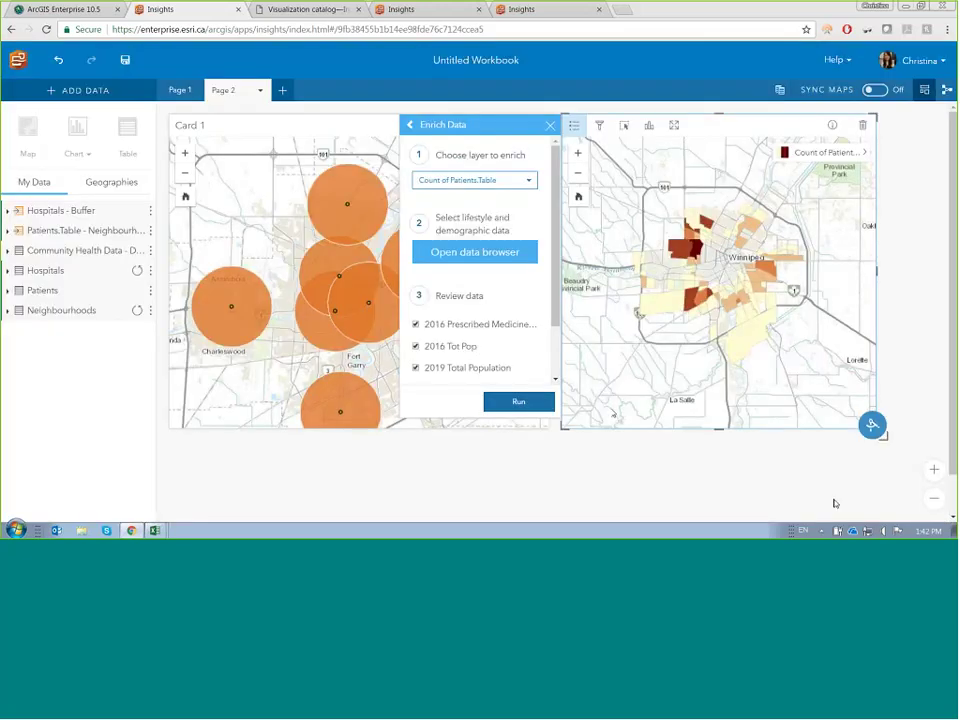
{"action": "scroll", "coordinate": [495, 364], "scroll_direction": "down", "scroll_amount": 3}
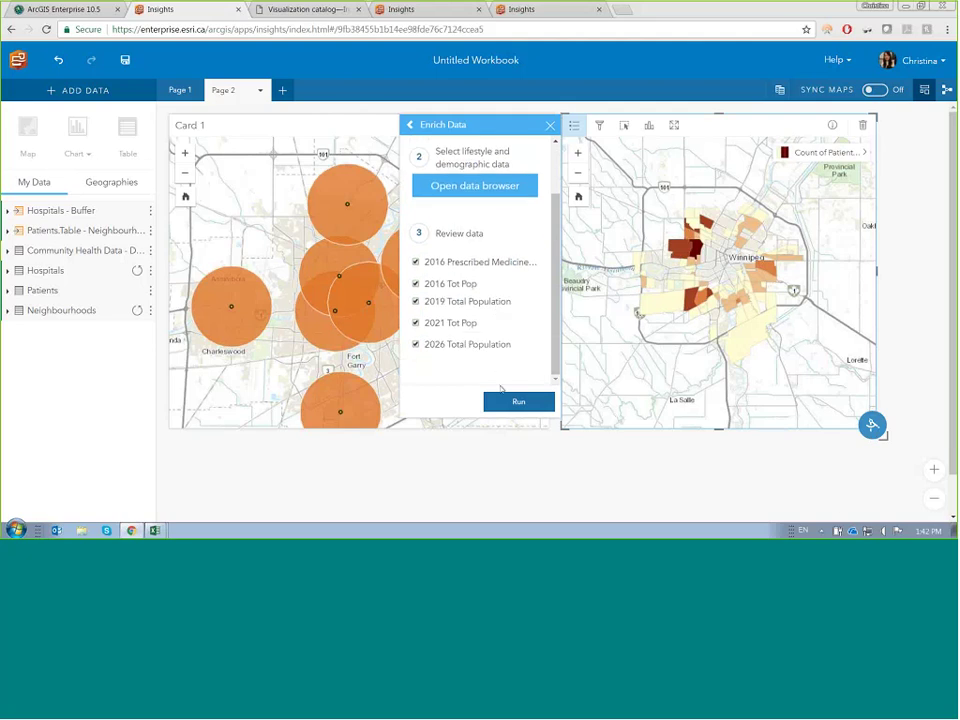
{"action": "left_click", "coordinate": [517, 401]}
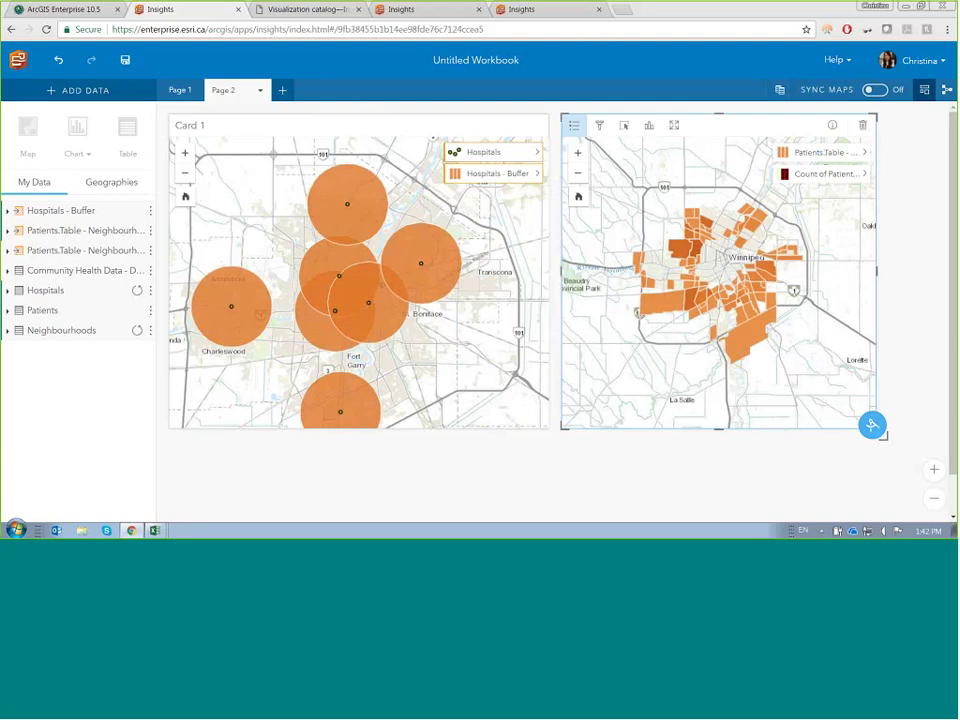
- Expand the enriched Patients.Table - Neighbourhoods dataset and map its 2016 Prescribed Medicines field on the Card 2 map
{"action": "left_click_drag", "start_coordinate": [114, 251], "coordinate": [113, 255]}
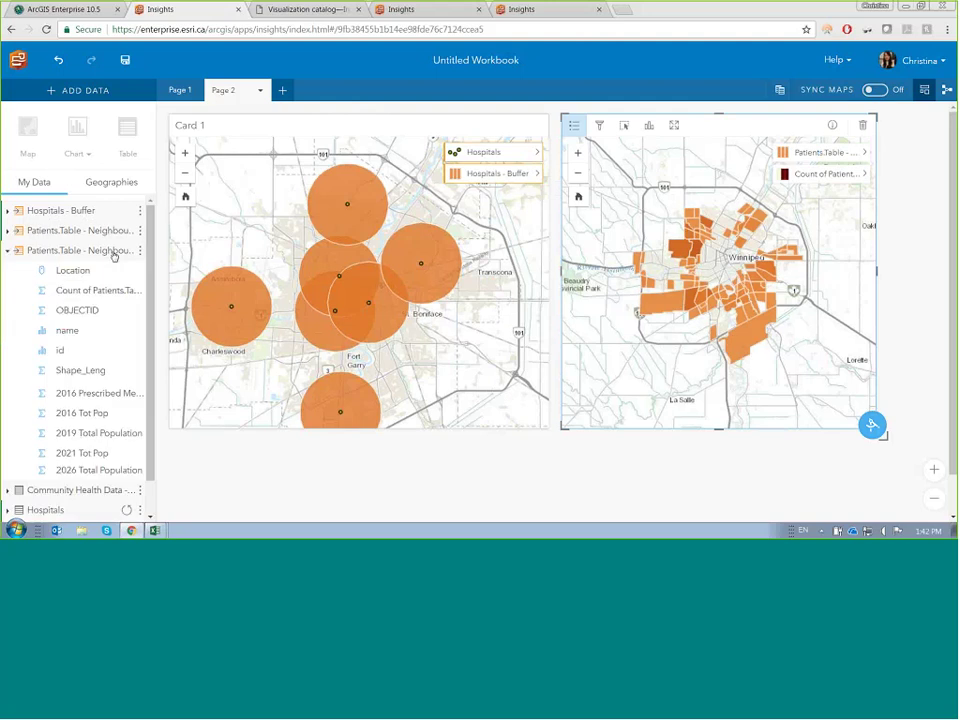
{"action": "scroll", "coordinate": [148, 281], "scroll_direction": "down", "scroll_amount": 1}
{"action": "scroll", "coordinate": [148, 281], "scroll_direction": "down", "scroll_amount": 1}
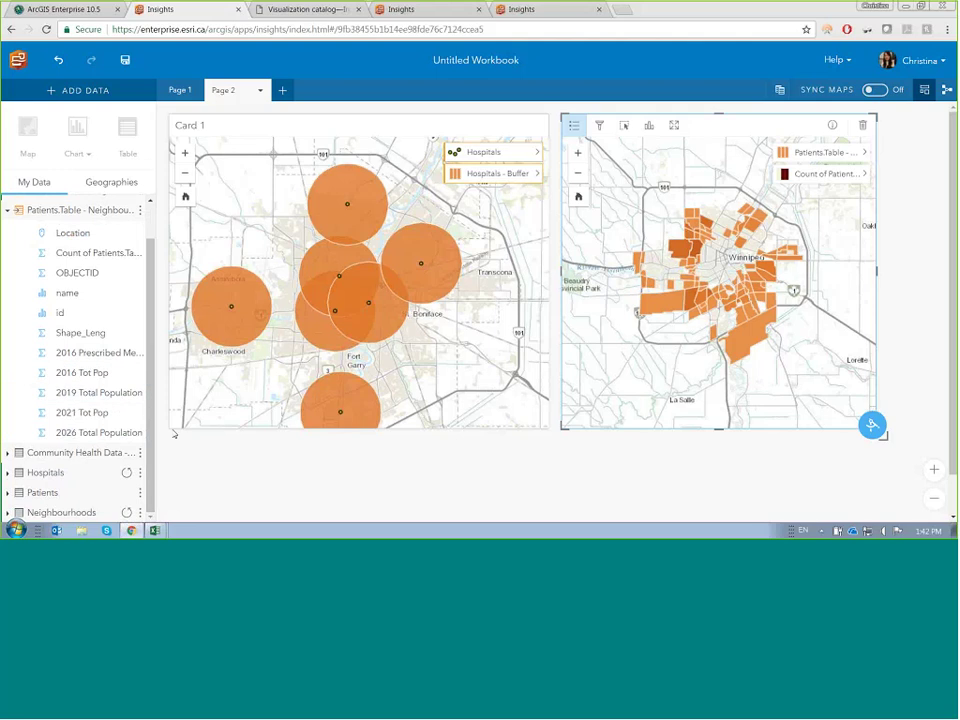
{"action": "left_click", "coordinate": [246, 462]}
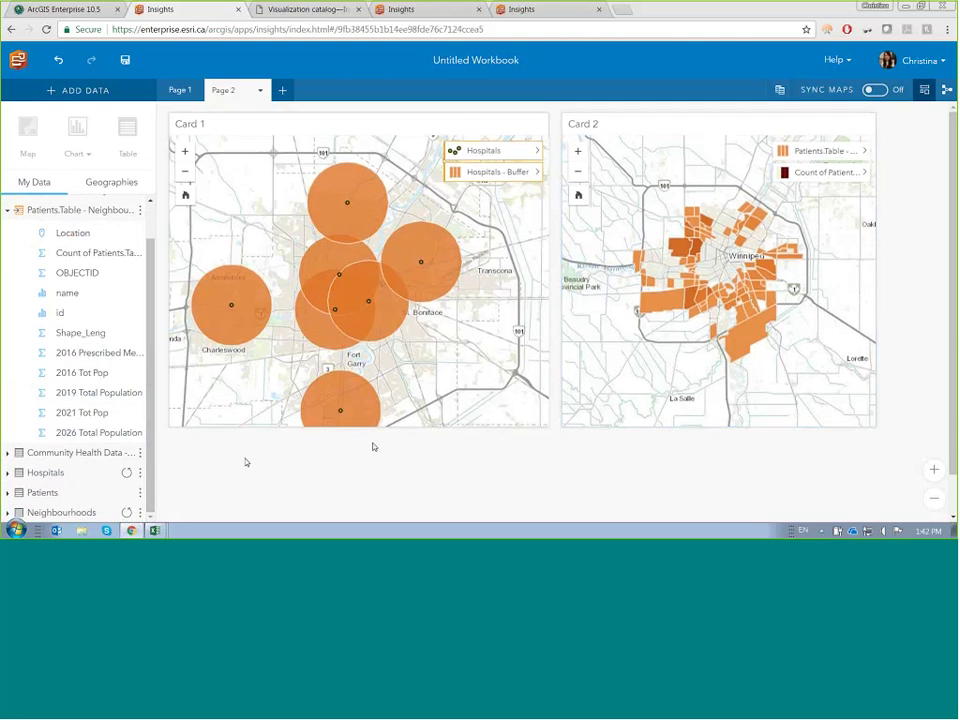
{"action": "scroll", "coordinate": [373, 450], "scroll_direction": "down", "scroll_amount": 1}
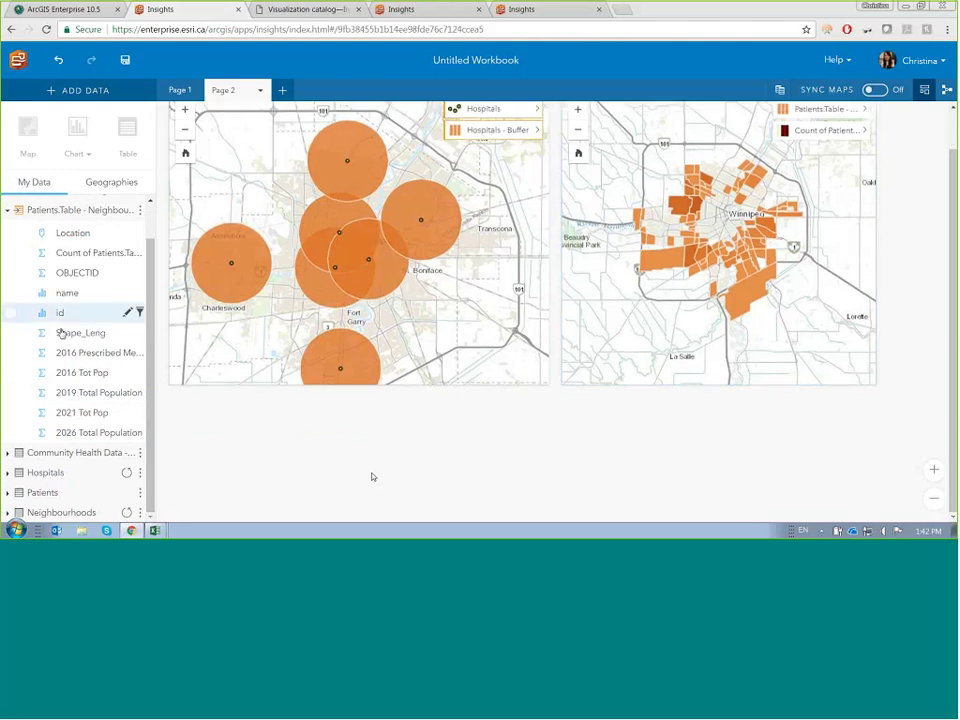
{"action": "left_click", "coordinate": [82, 356]}
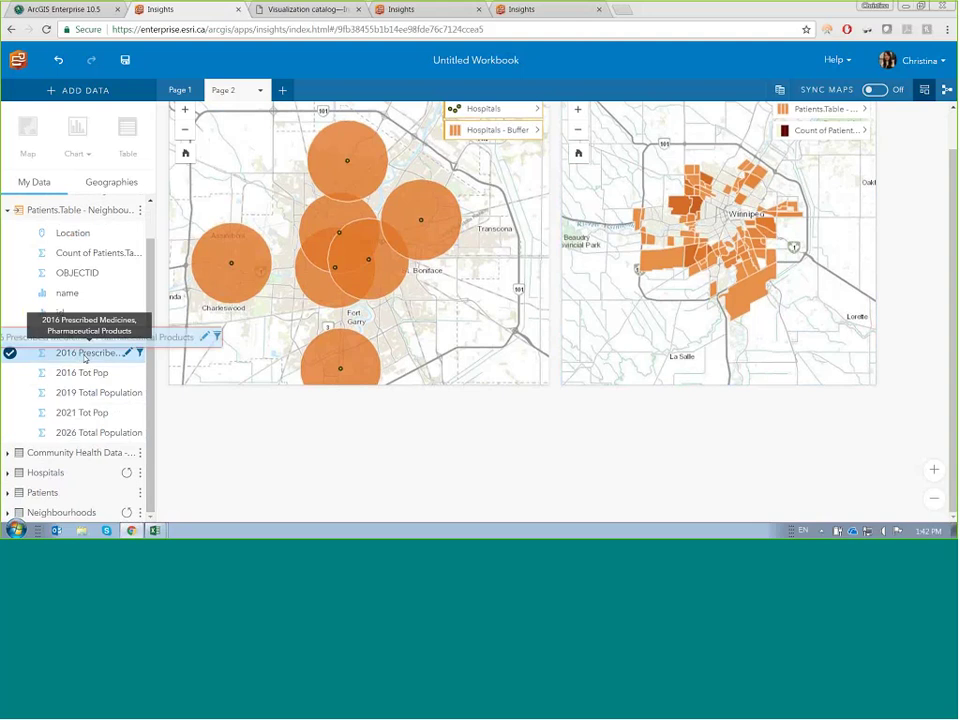
{"action": "left_click_drag", "start_coordinate": [82, 356], "coordinate": [695, 221]}
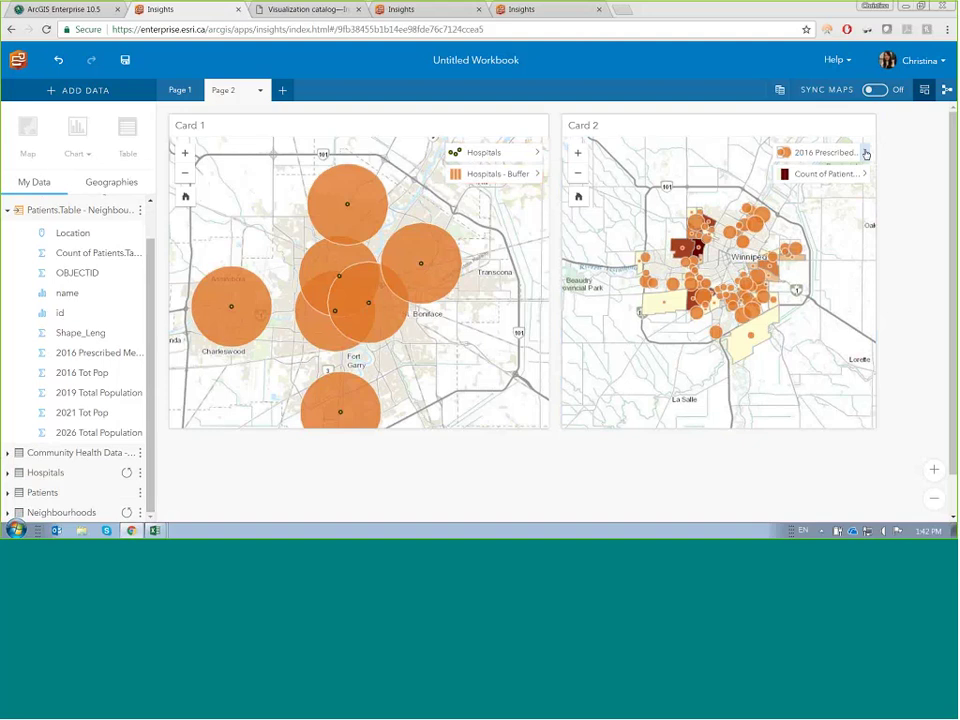
- Change the symbol type of Card 2's 2016 Prescribed Medicines layer to Counts and Amounts (Color)
{"action": "left_click", "coordinate": [866, 153]}
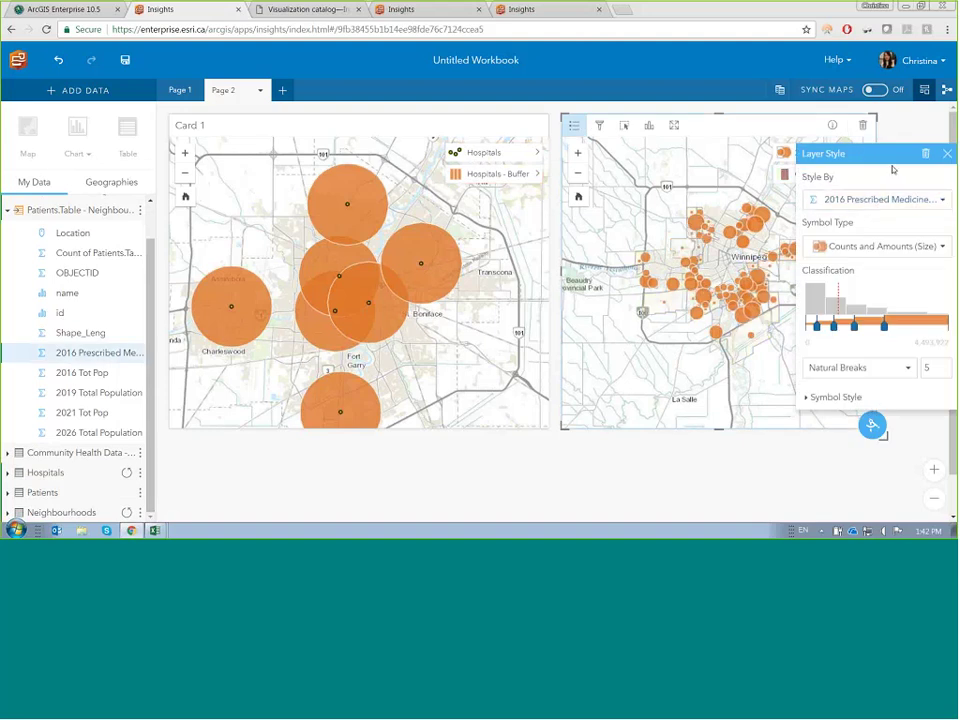
{"action": "left_click", "coordinate": [880, 246]}
{"action": "left_click", "coordinate": [872, 289]}
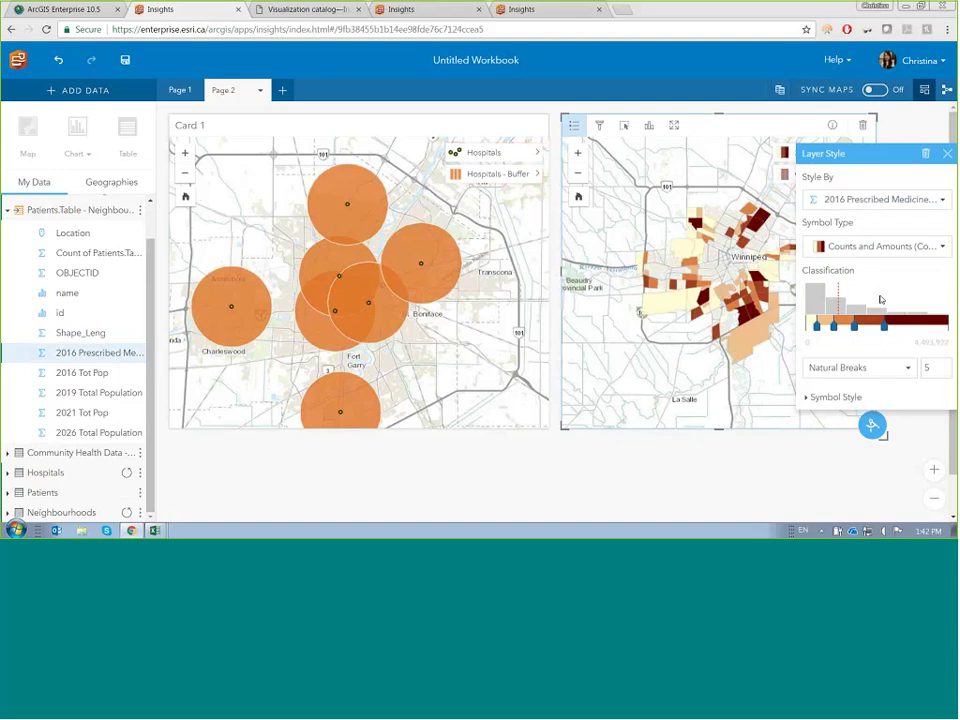
{"action": "left_click", "coordinate": [735, 450]}
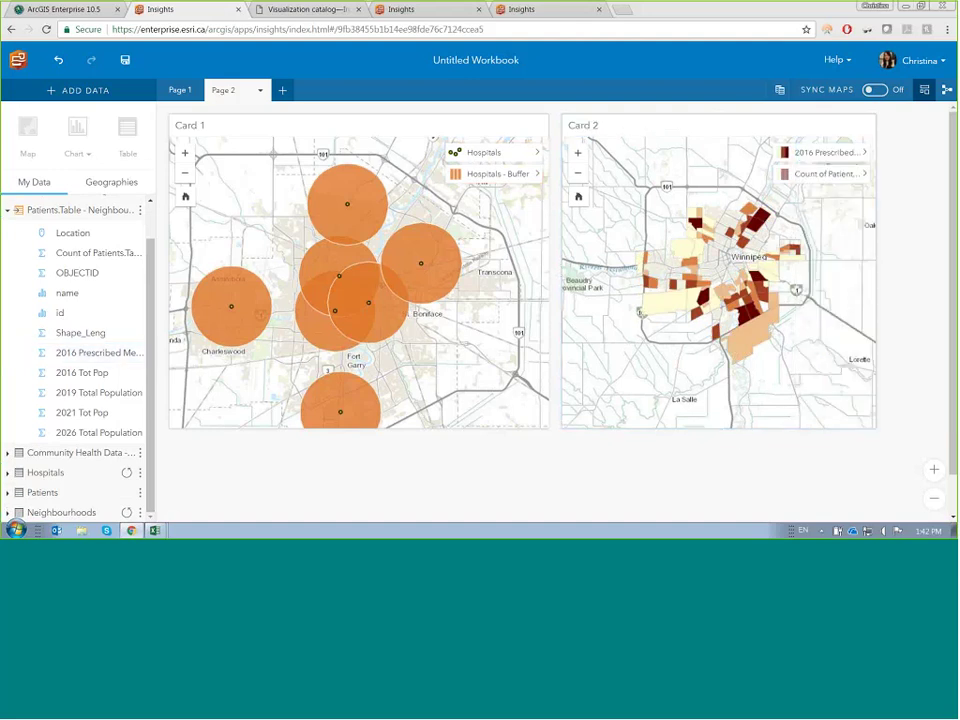
- Map the 2016 Prescribed Medicines field in a third card below the others, styled as Counts and Amounts (Color)
{"action": "left_click_drag", "start_coordinate": [99, 352], "coordinate": [476, 487]}
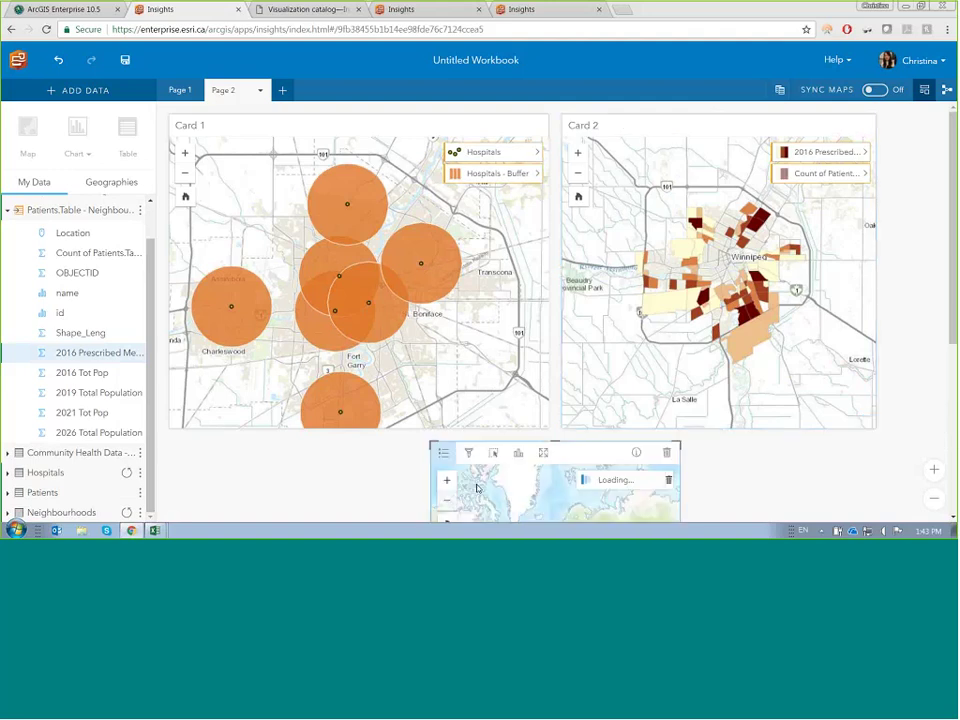
{"action": "left_click", "coordinate": [667, 417]}
{"action": "left_click", "coordinate": [727, 359]}
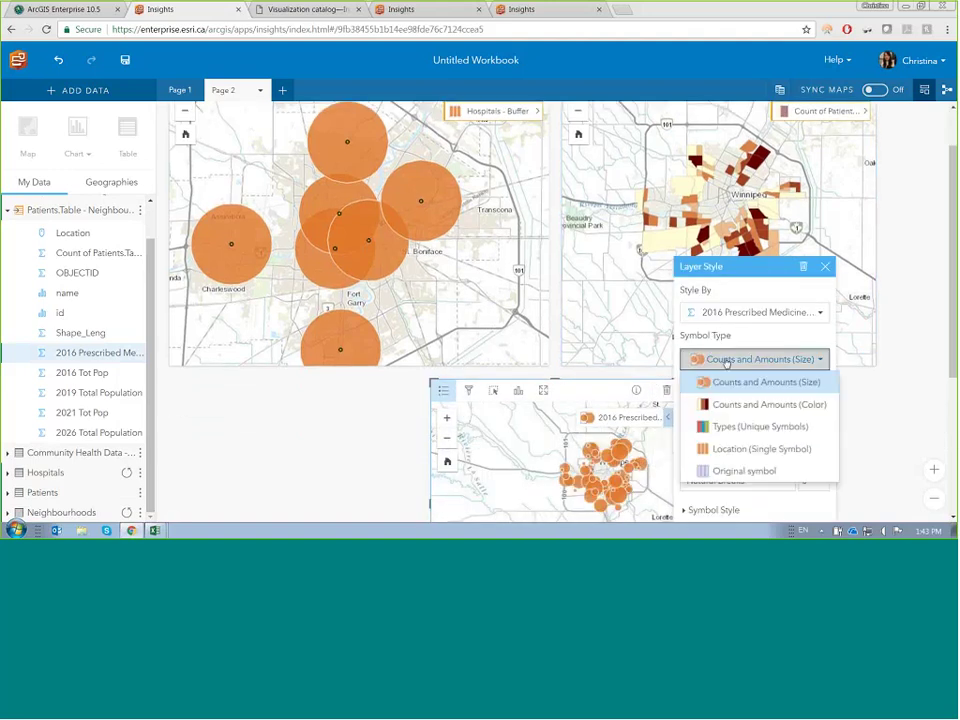
{"action": "left_click", "coordinate": [724, 404]}
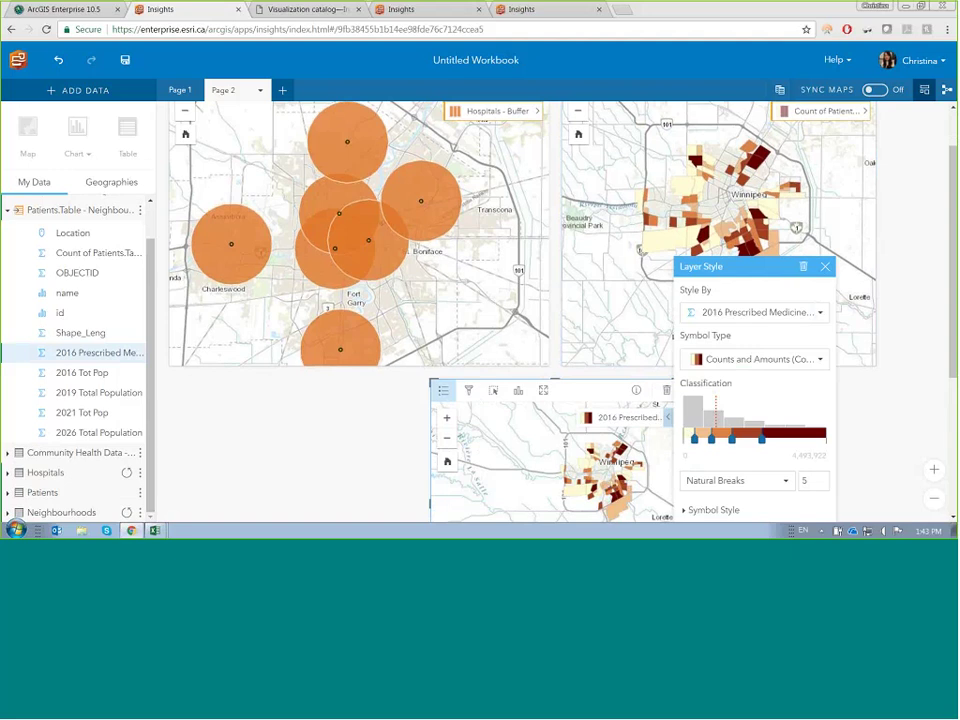
- Turn on map syncing and return the Card 2 map to its default extent
{"action": "left_click", "coordinate": [874, 90]}
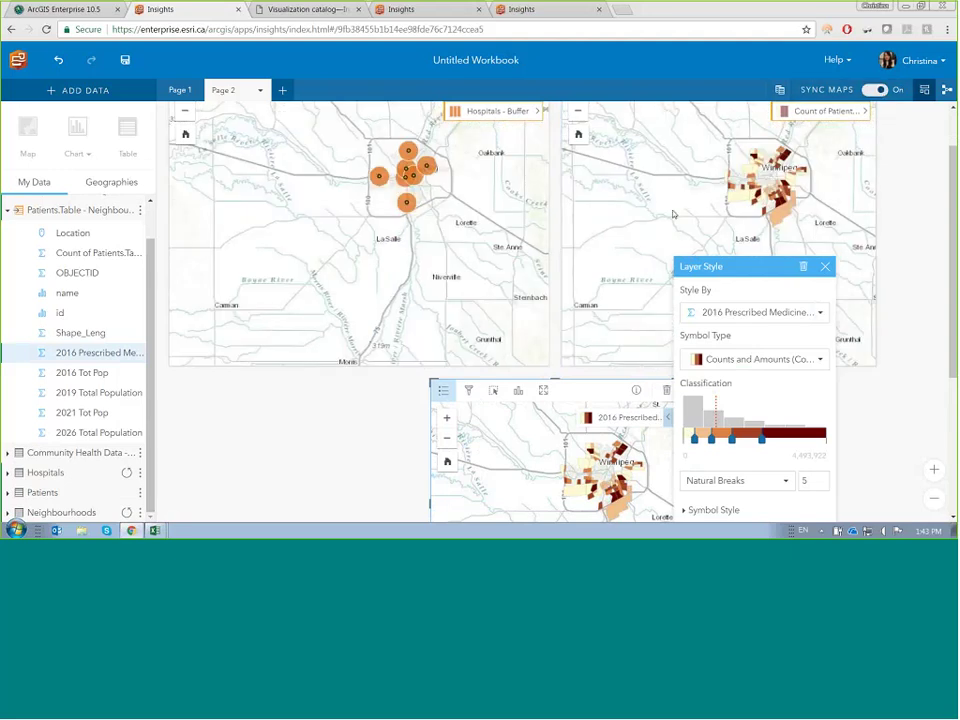
{"action": "left_click", "coordinate": [580, 137]}
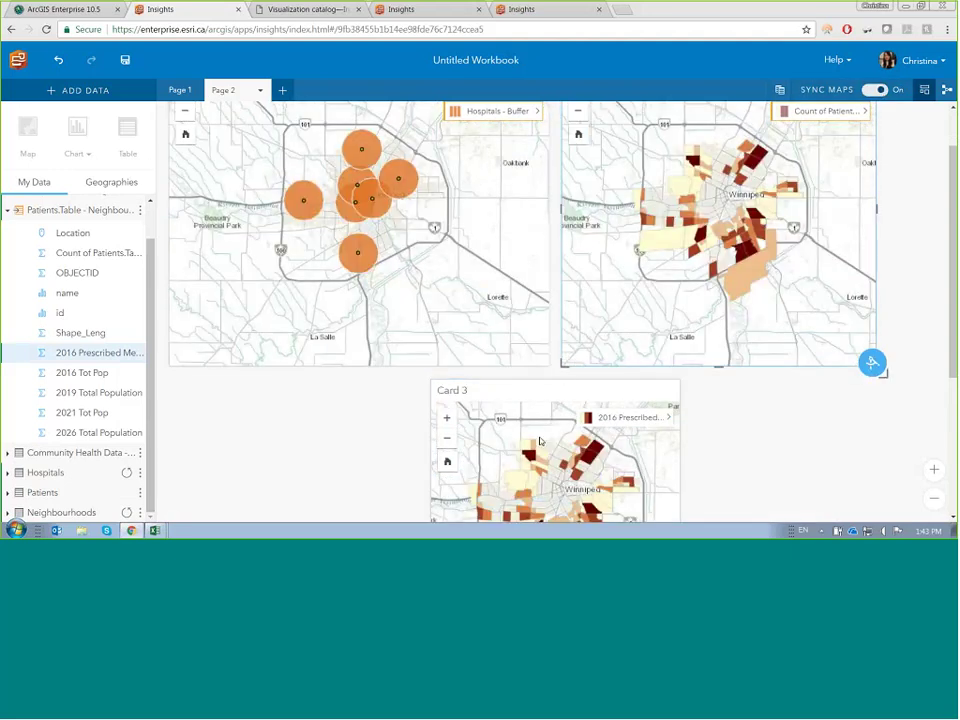
- Move Card 2 below Card 1, then place Card 3 beside it and enlarge Card 3 to match Card 2's size
{"action": "scroll", "coordinate": [719, 256], "scroll_direction": "up", "scroll_amount": 1}
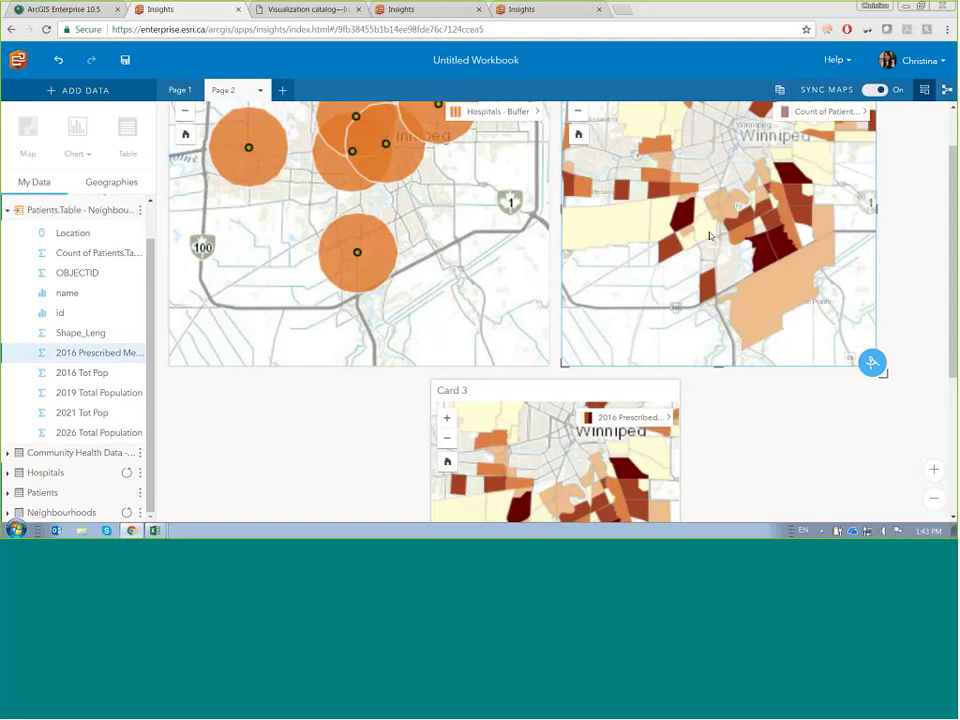
{"action": "scroll", "coordinate": [780, 244], "scroll_direction": "down", "scroll_amount": 1}
{"action": "left_click_drag", "start_coordinate": [953, 262], "coordinate": [955, 170]}
{"action": "left_click_drag", "start_coordinate": [774, 125], "coordinate": [606, 439]}
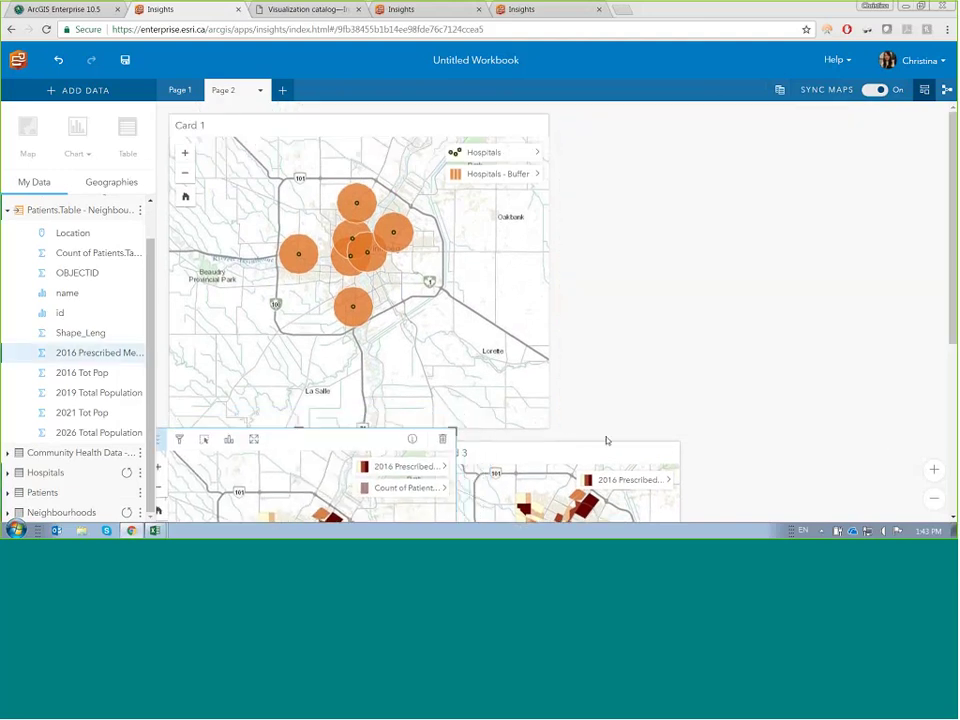
{"action": "scroll", "coordinate": [928, 392], "scroll_direction": "down", "scroll_amount": 3}
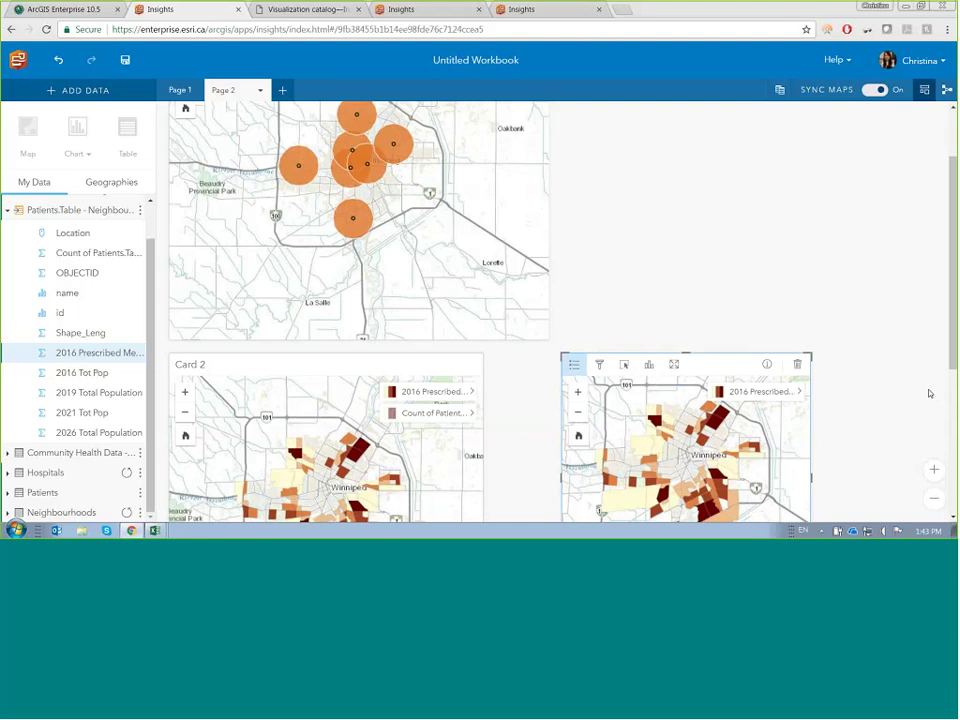
{"action": "left_click_drag", "start_coordinate": [557, 391], "coordinate": [492, 454]}
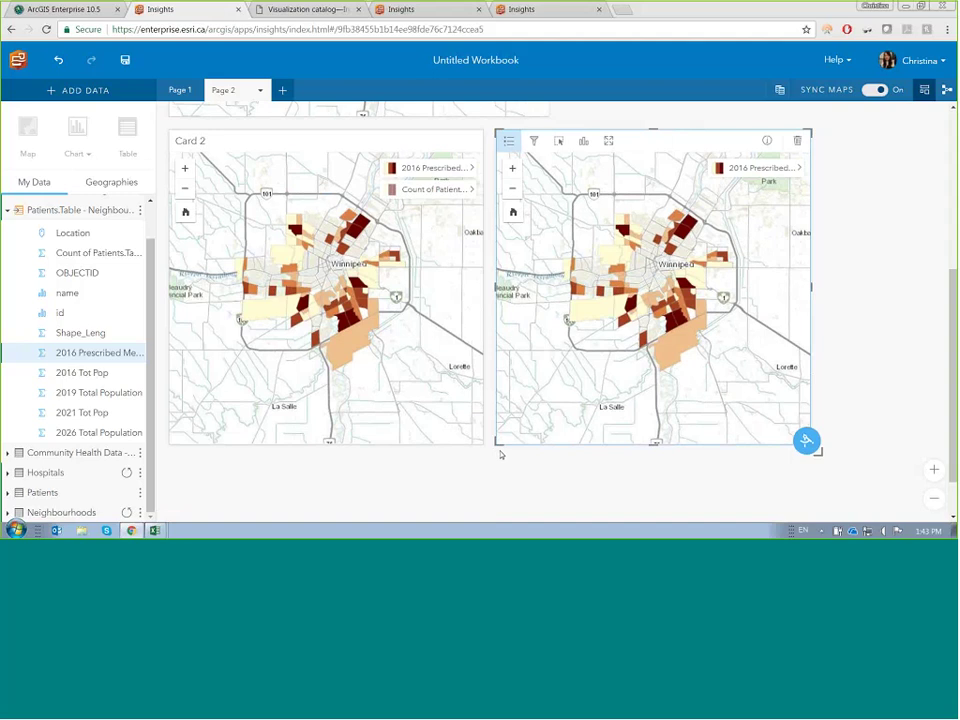
{"action": "left_click", "coordinate": [897, 285]}
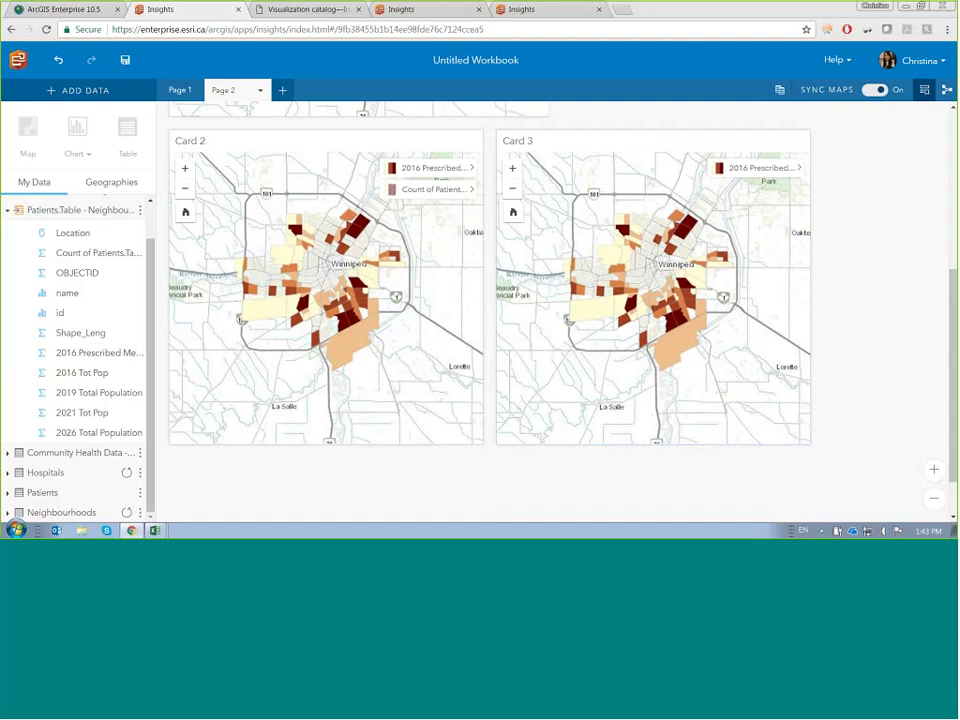
{"action": "left_click", "coordinate": [139, 210]}
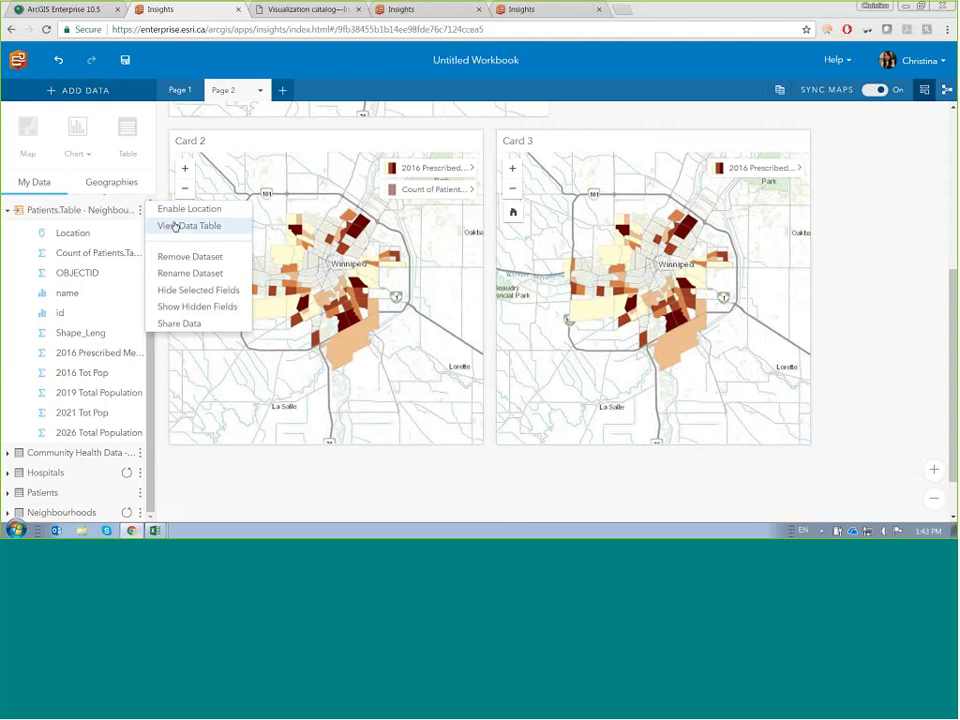
{"action": "left_click", "coordinate": [176, 225]}
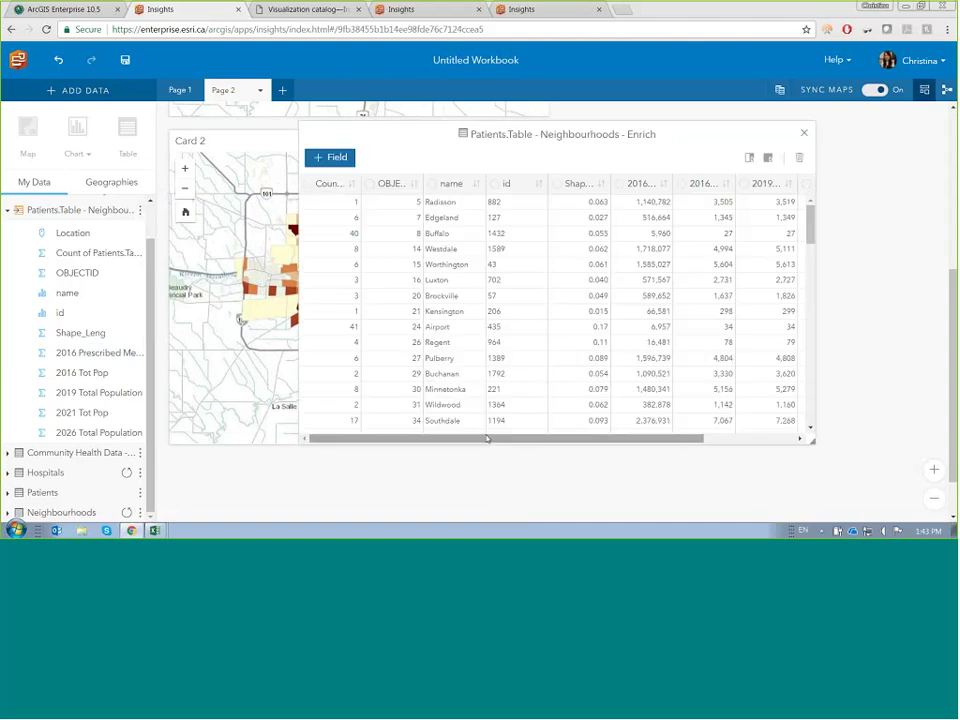
{"action": "left_click_drag", "start_coordinate": [490, 438], "coordinate": [582, 438]}
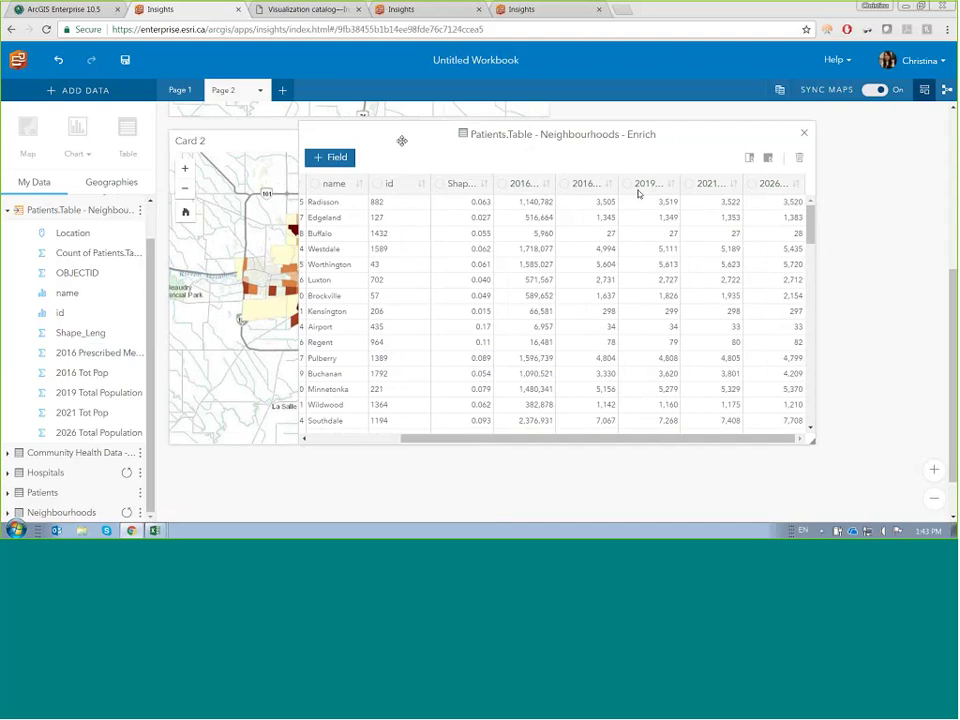
{"action": "left_click", "coordinate": [348, 157]}
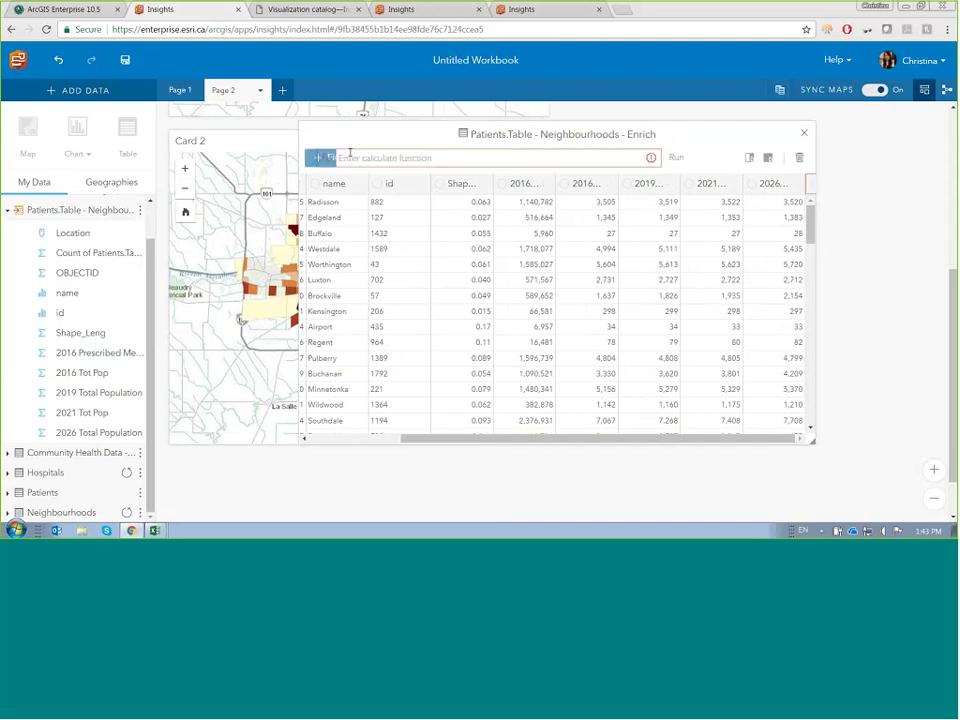
{"action": "left_click", "coordinate": [369, 160]}
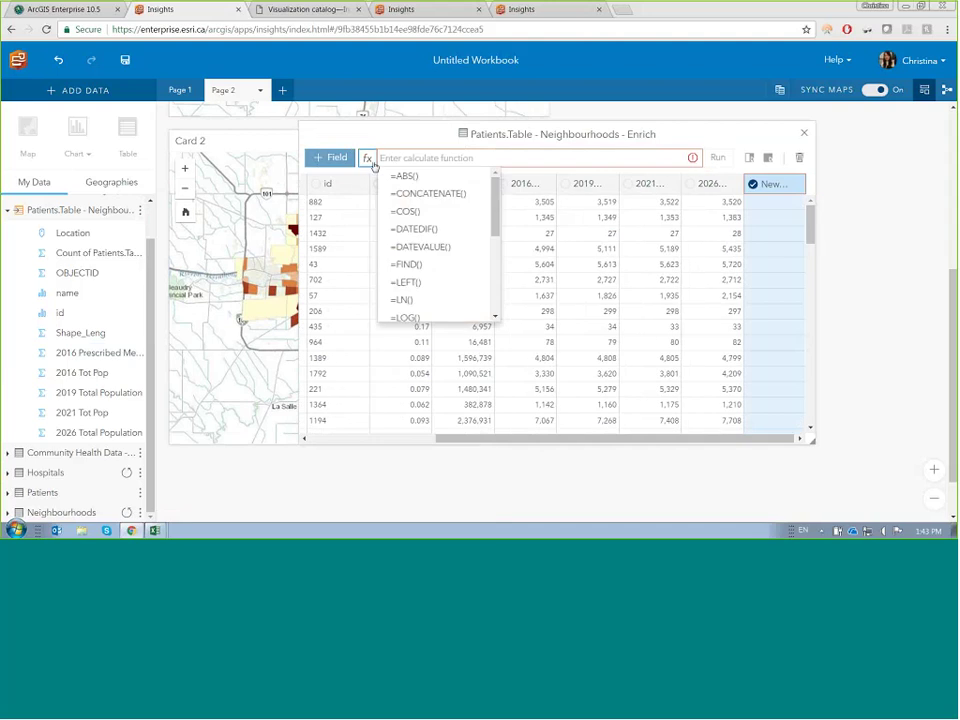
{"action": "left_click", "coordinate": [416, 157]}
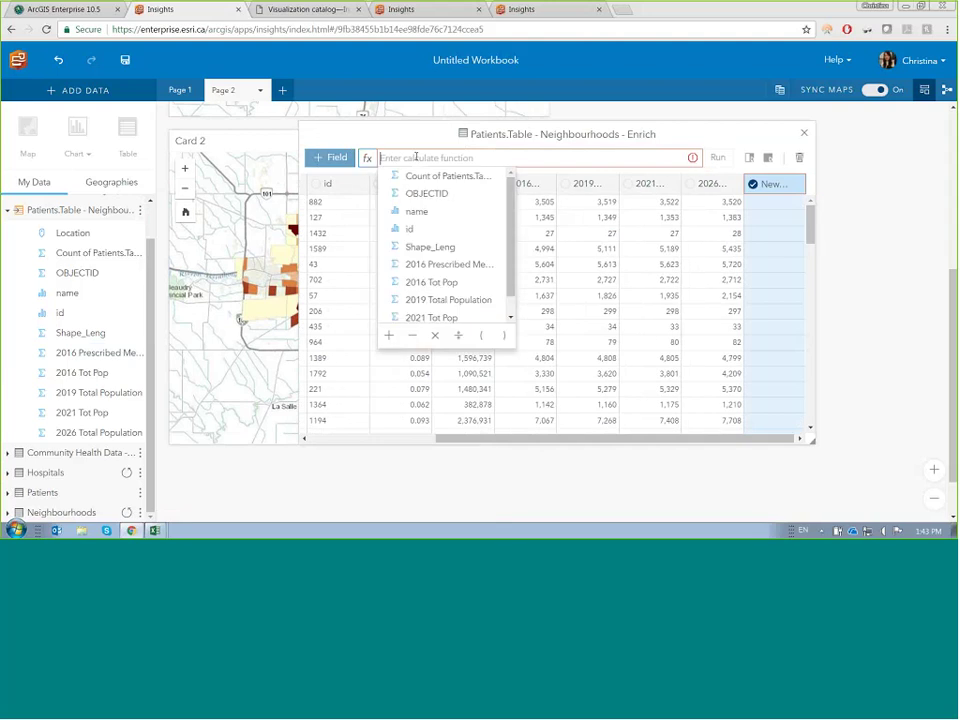
{"action": "left_click", "coordinate": [554, 138]}
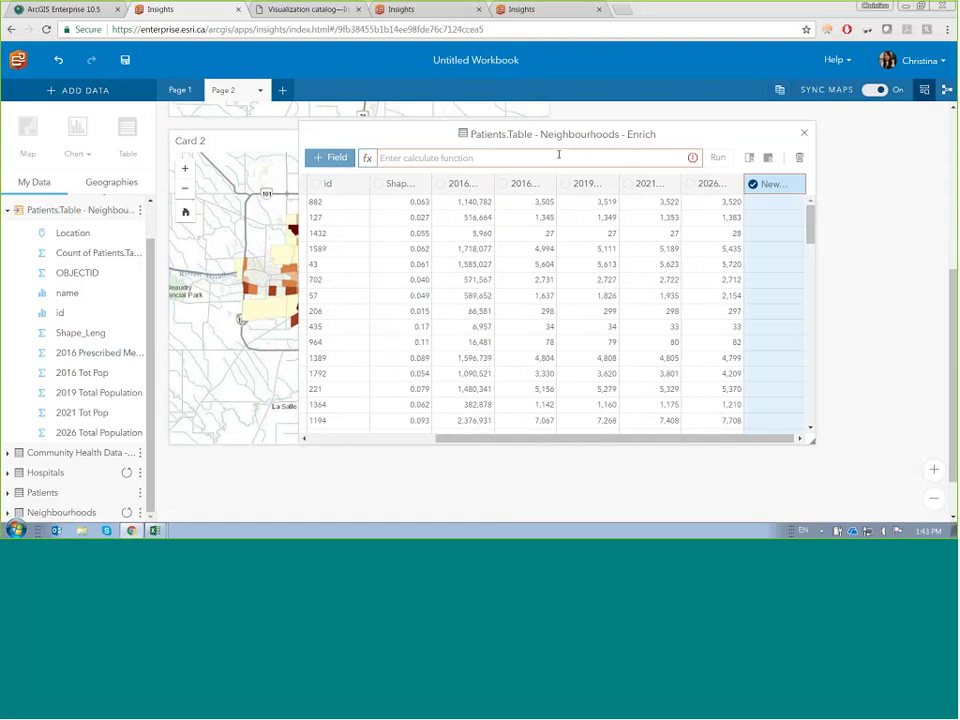
{"action": "left_click", "coordinate": [692, 185]}
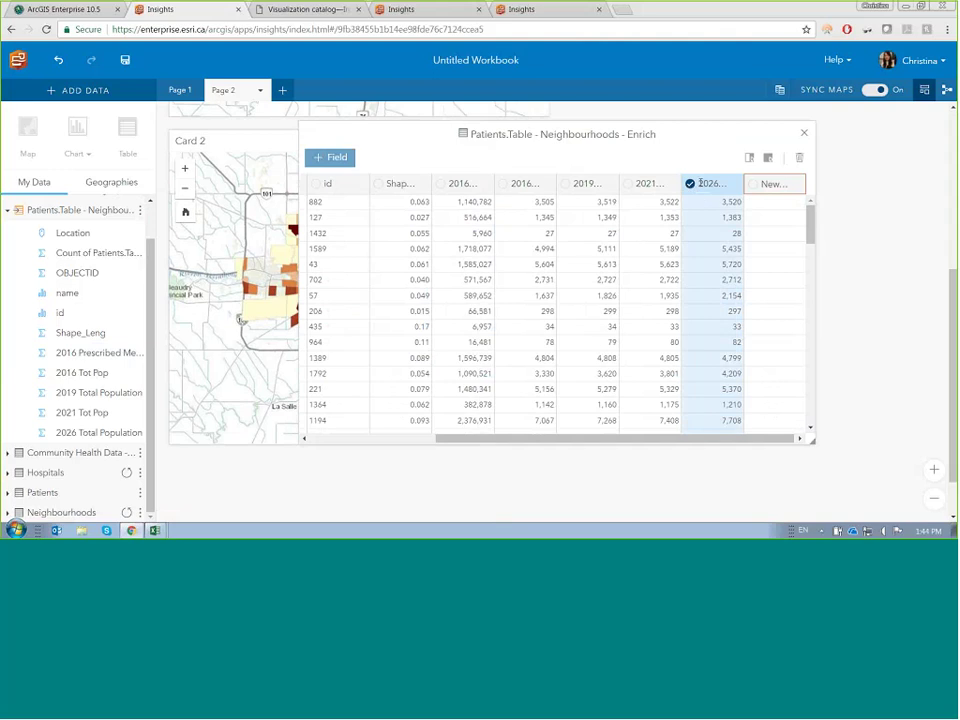
{"action": "left_click", "coordinate": [804, 133]}
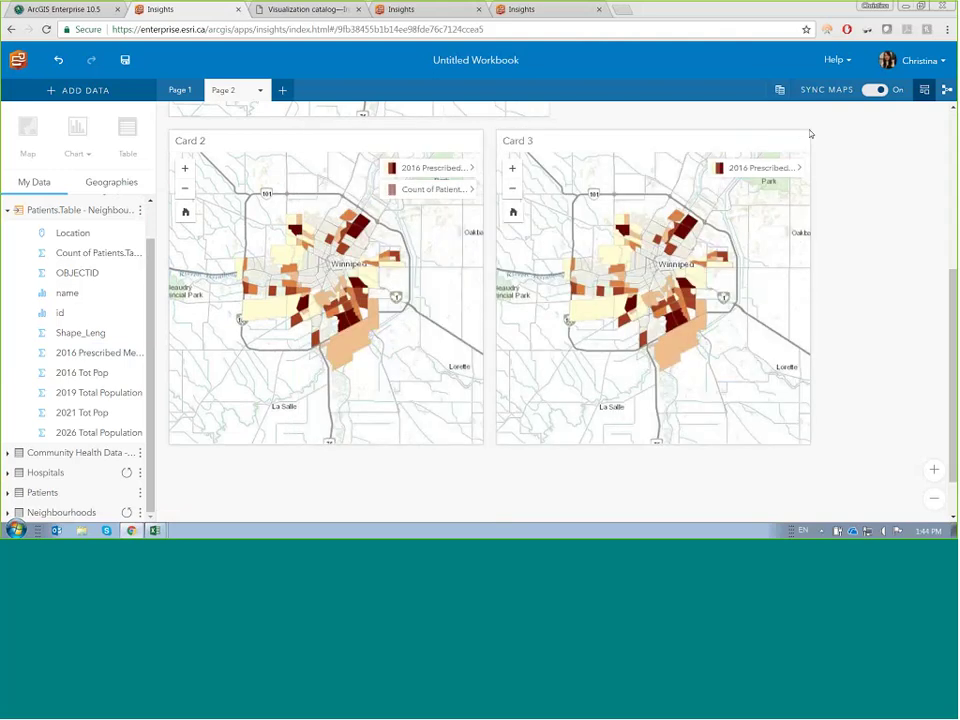
- Add a calculated field to the enriched Patients.Table - Neighbourhoods data table, starting its expression with 2026 Total Population - 2016 Tot Pop
{"action": "left_click", "coordinate": [138, 210]}
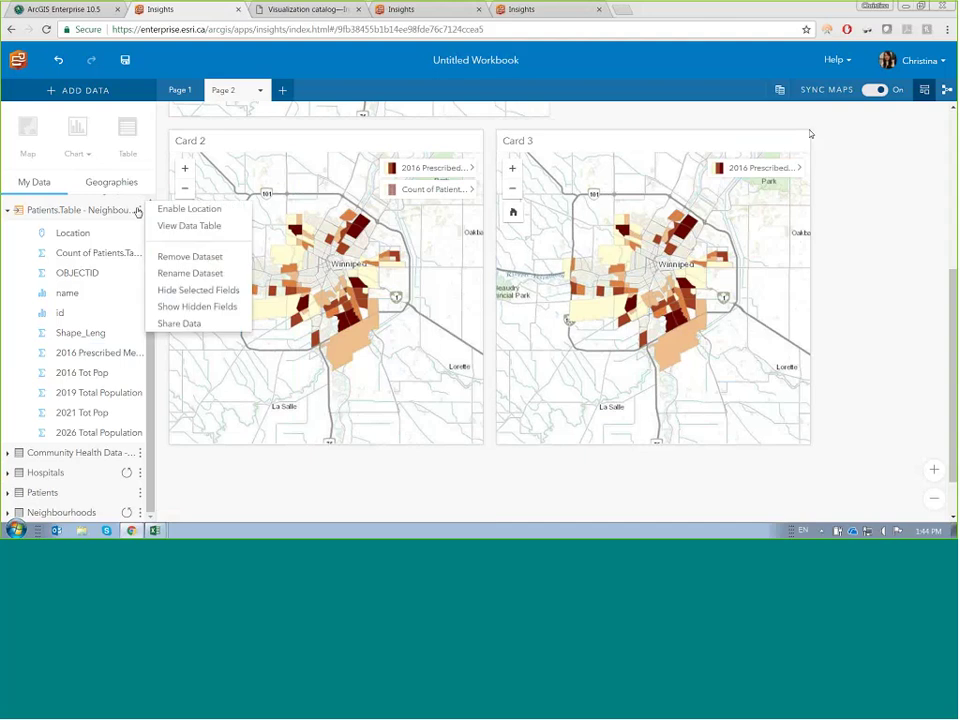
{"action": "left_click", "coordinate": [189, 225]}
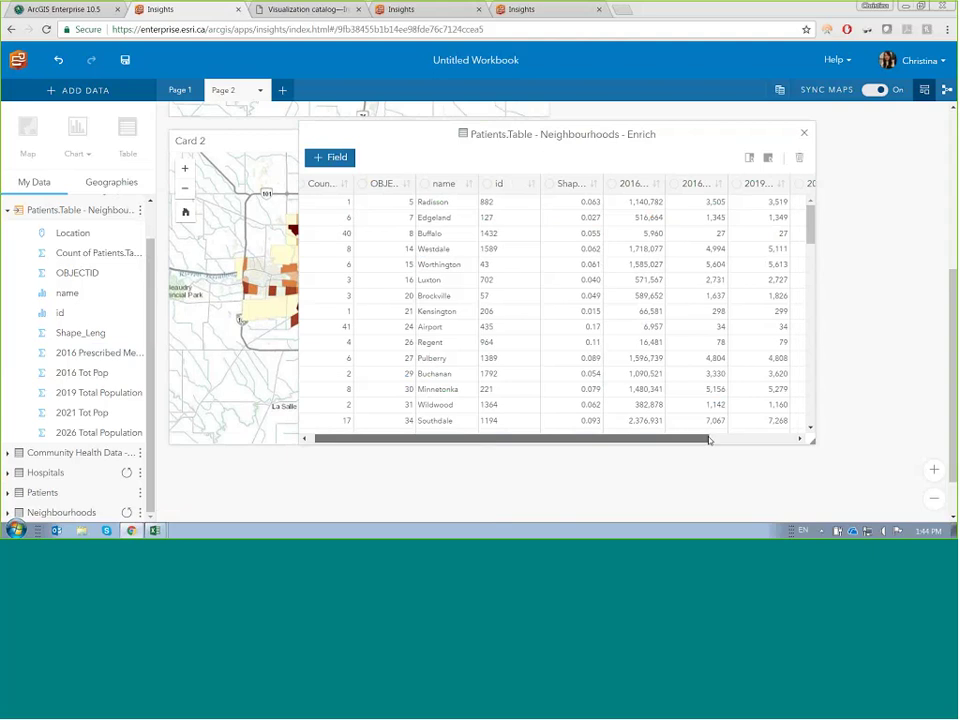
{"action": "scroll", "coordinate": [358, 213], "scroll_direction": "right", "scroll_amount": 3}
{"action": "left_click", "coordinate": [335, 158]}
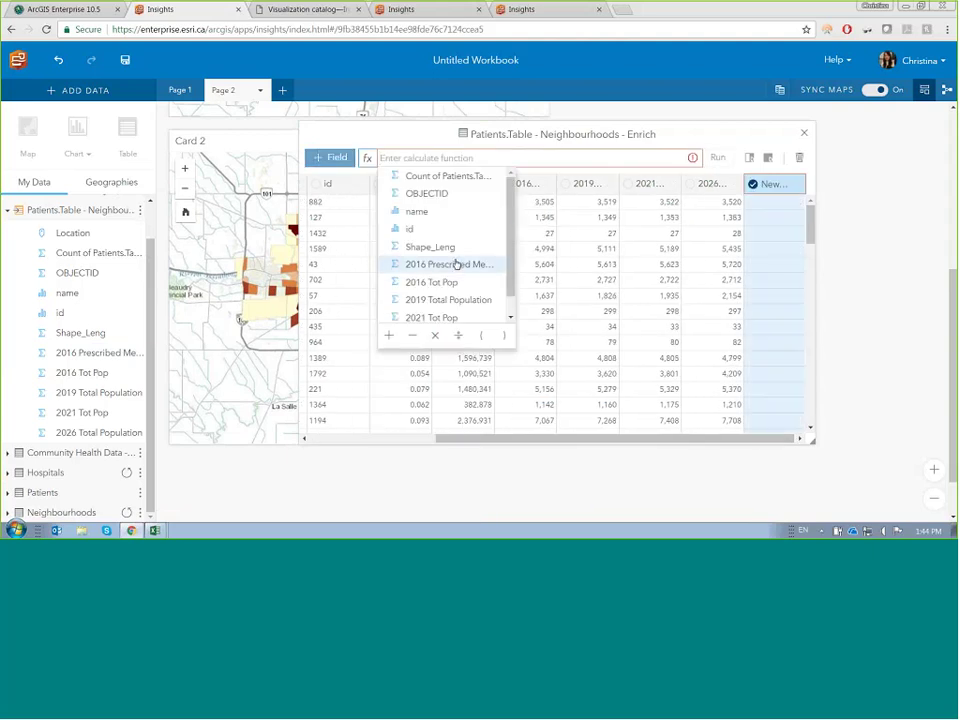
{"action": "scroll", "coordinate": [474, 278], "scroll_direction": "down", "scroll_amount": 1}
{"action": "left_click", "coordinate": [474, 313]}
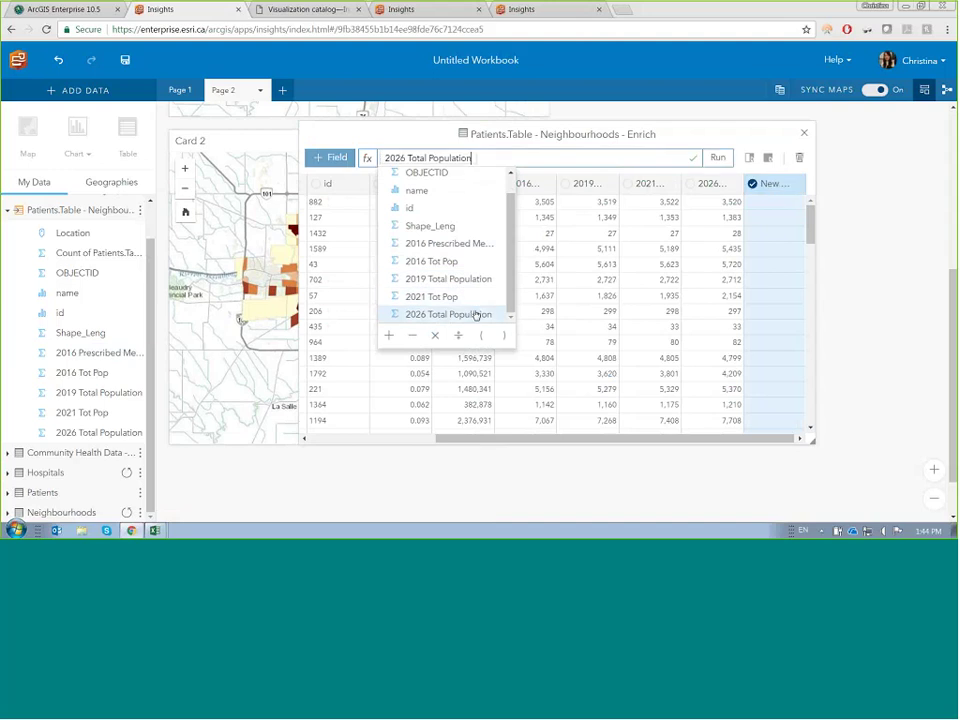
{"action": "left_click", "coordinate": [412, 335]}
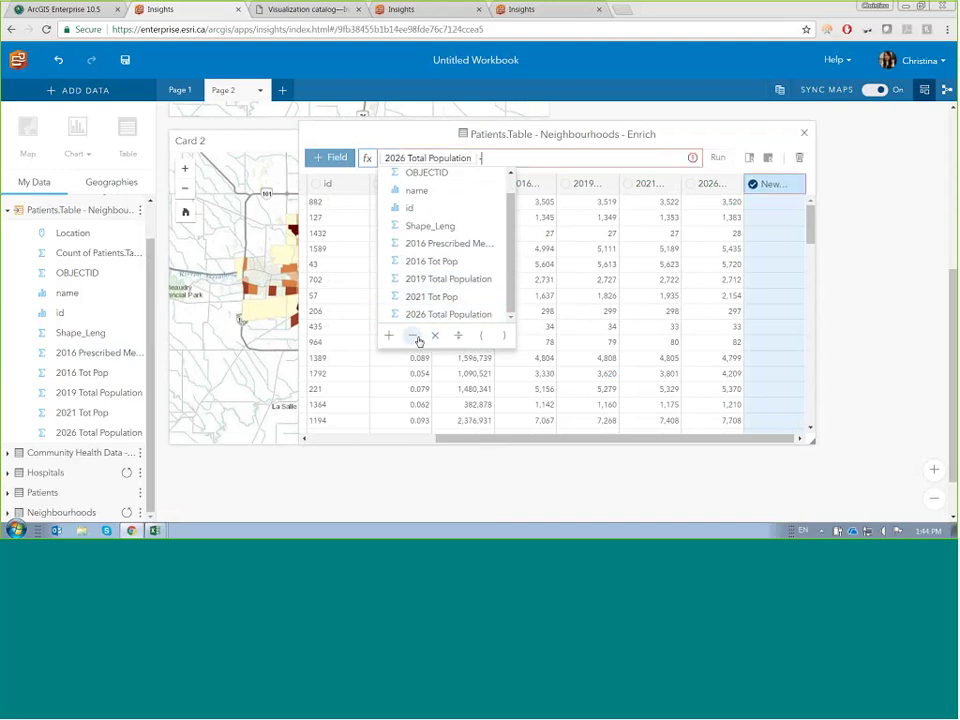
{"action": "left_click", "coordinate": [441, 264]}
- Complete the new field's expression as (2026 Total Population - 2016 Tot Pop)/2016 Tot Pop*100, run the calculation and close the data table
{"action": "type", "text": ")"}
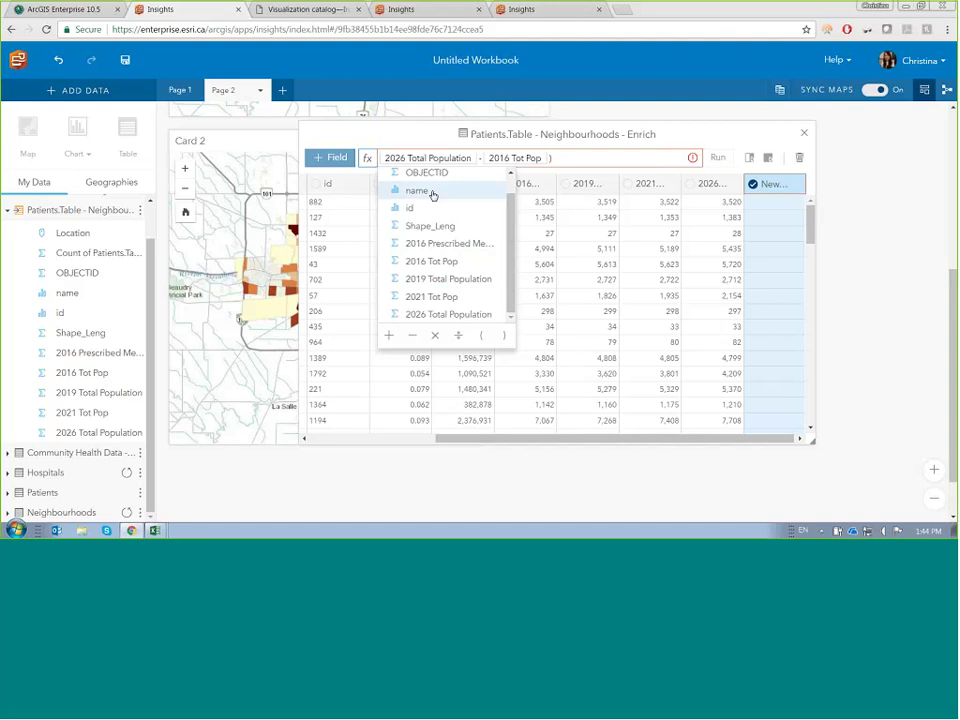
{"action": "type", "text": "("}
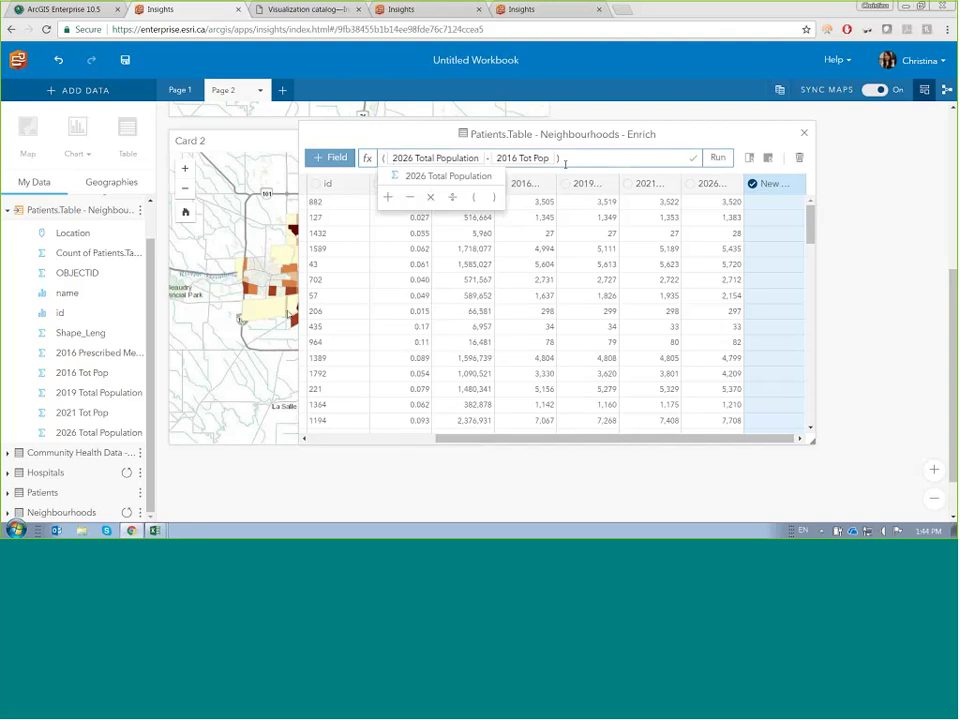
{"action": "left_click", "coordinate": [452, 197]}
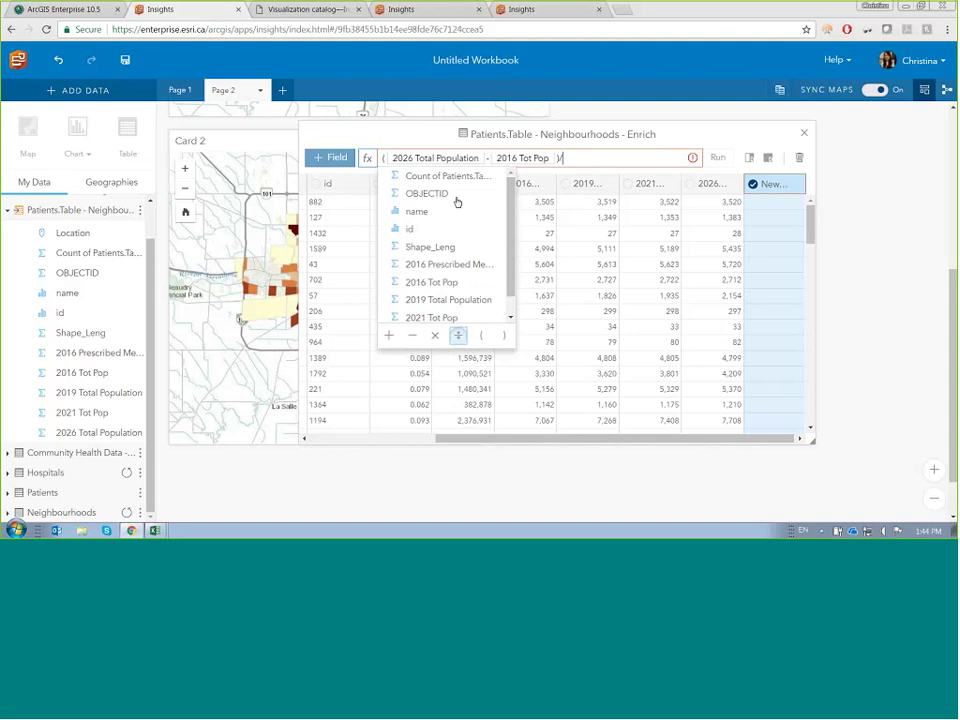
{"action": "left_click", "coordinate": [456, 282]}
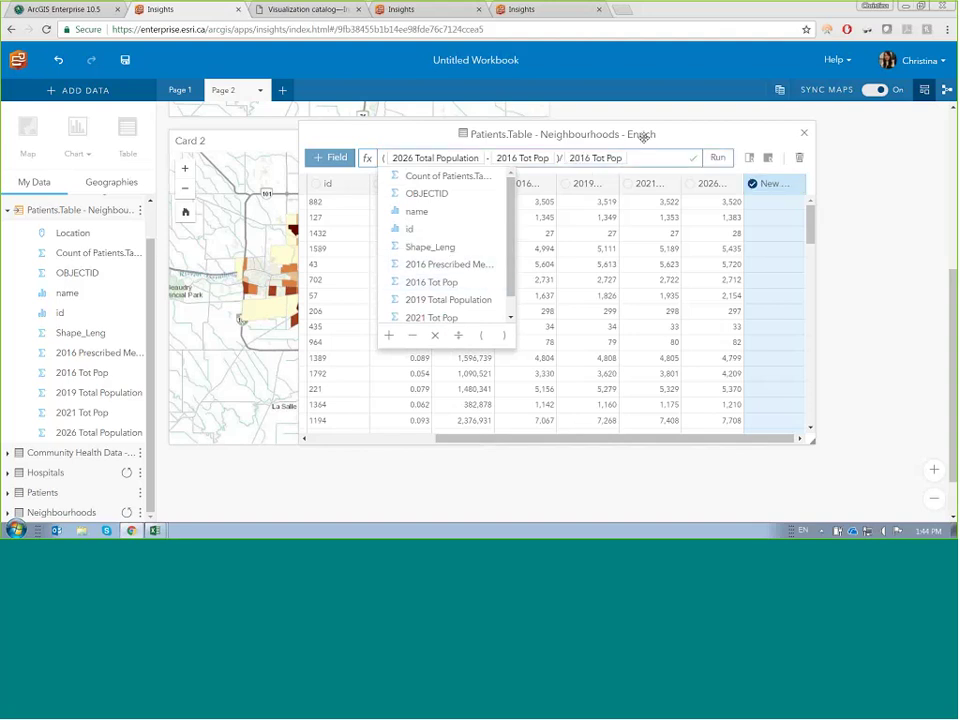
{"action": "type", "text": "*100"}
{"action": "left_click", "coordinate": [718, 159]}
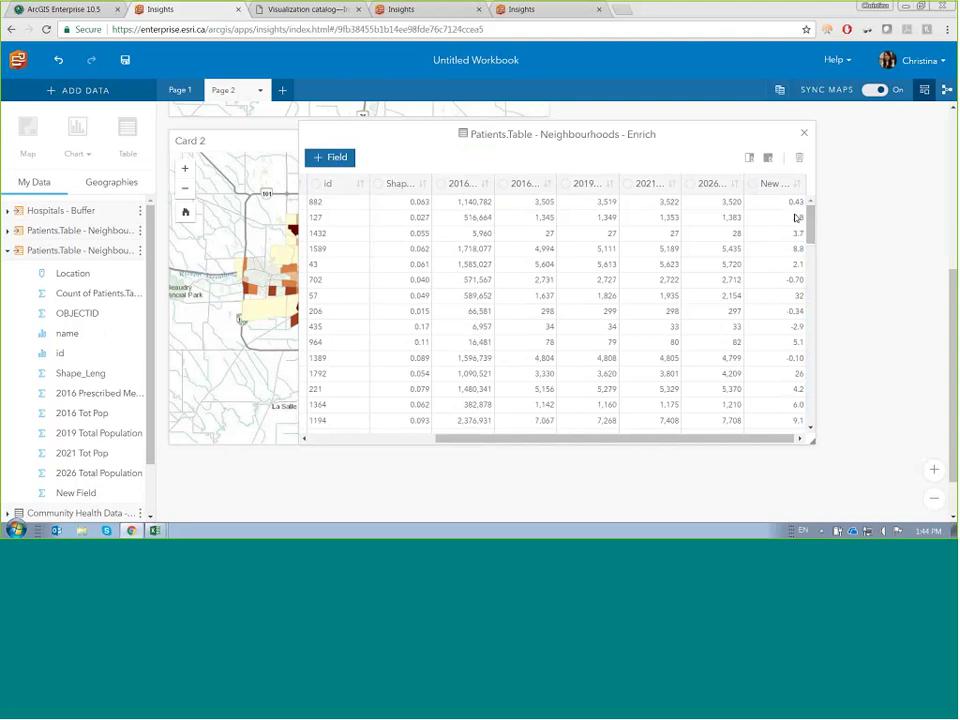
{"action": "left_click", "coordinate": [840, 274]}
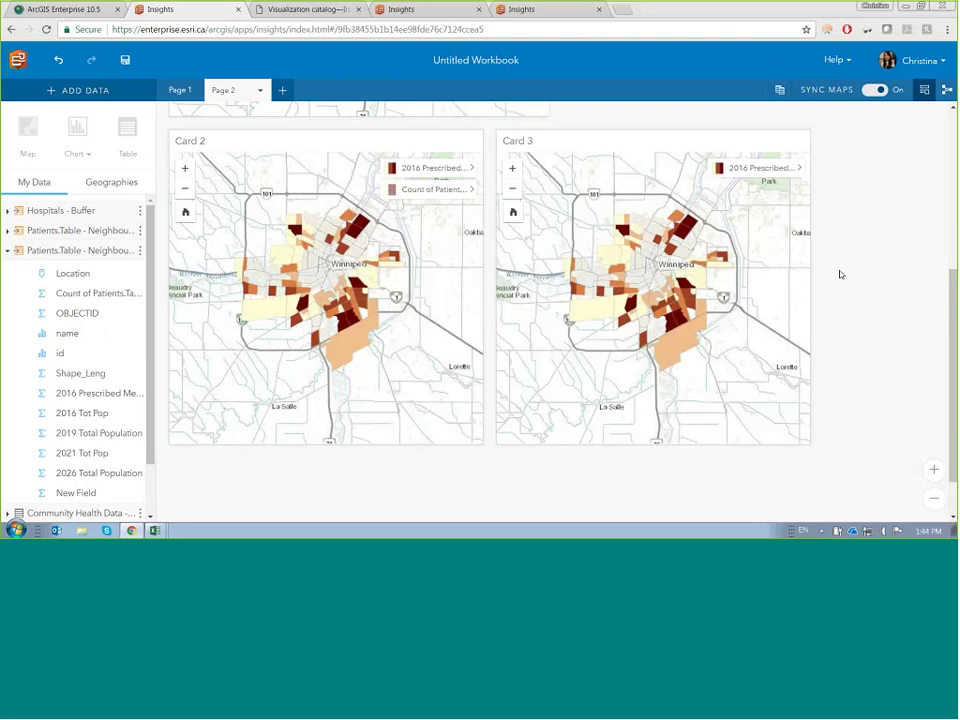
- Rename the calculated New Field in the enriched dataset as Percentage Change for Population
{"action": "scroll", "coordinate": [28, 446], "scroll_direction": "down", "scroll_amount": 1}
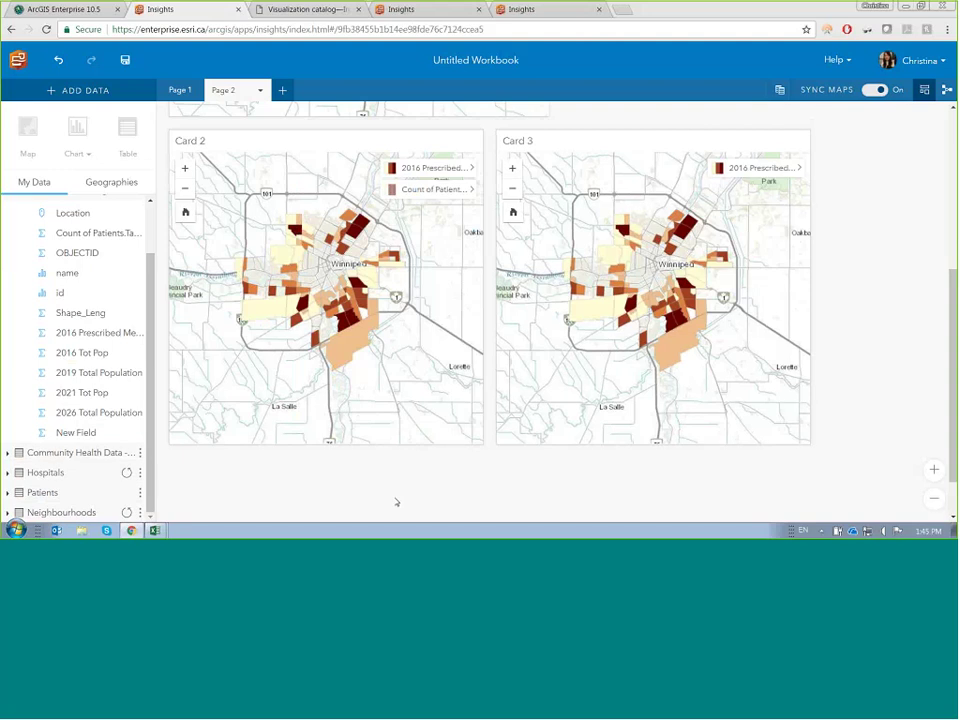
{"action": "scroll", "coordinate": [396, 495], "scroll_direction": "down", "scroll_amount": 1}
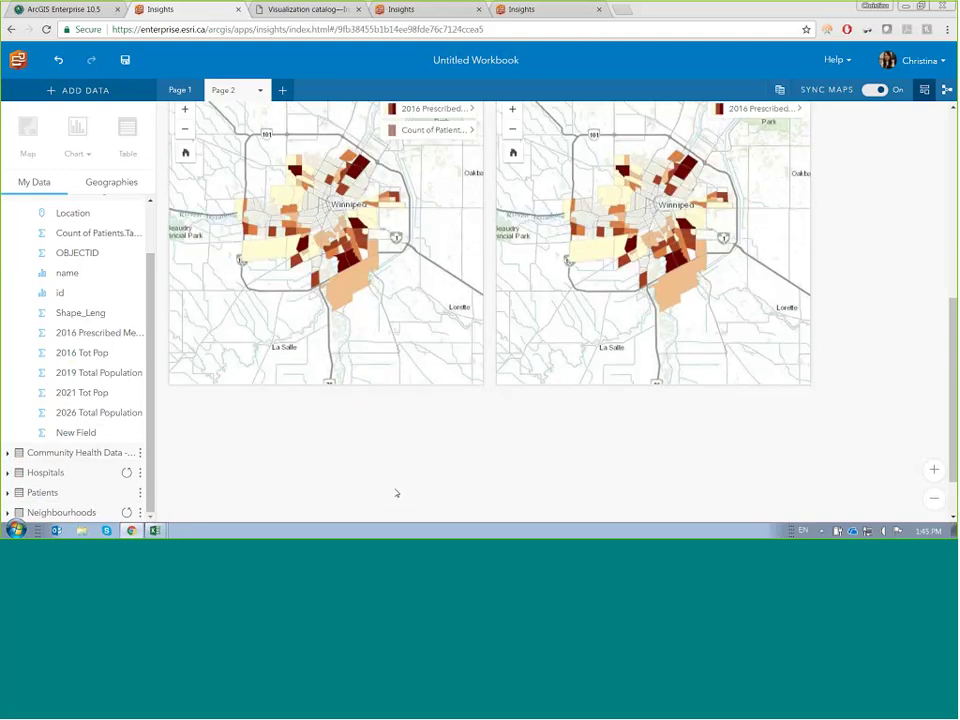
{"action": "scroll", "coordinate": [396, 495], "scroll_direction": "up", "scroll_amount": 1}
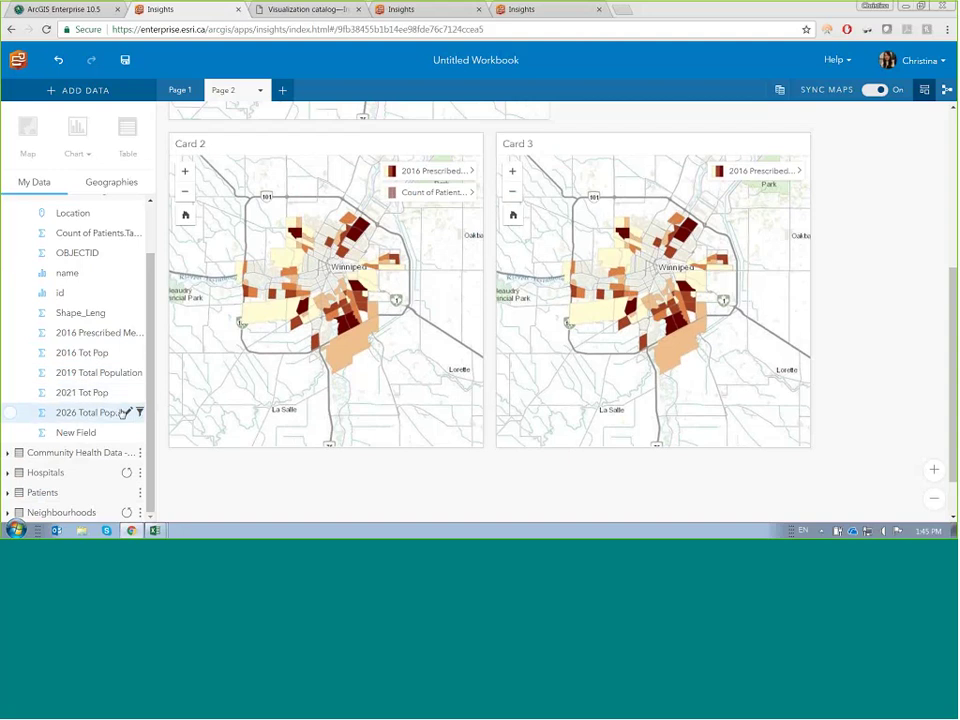
{"action": "left_click_drag", "start_coordinate": [148, 435], "coordinate": [149, 414]}
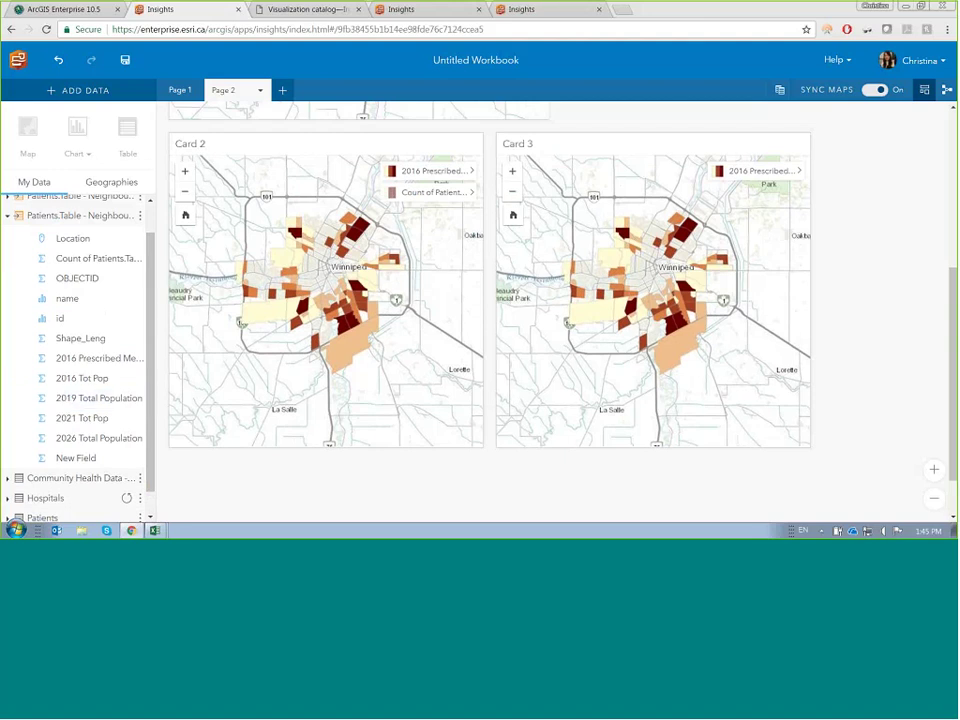
{"action": "scroll", "coordinate": [241, 474], "scroll_direction": "down", "scroll_amount": 1}
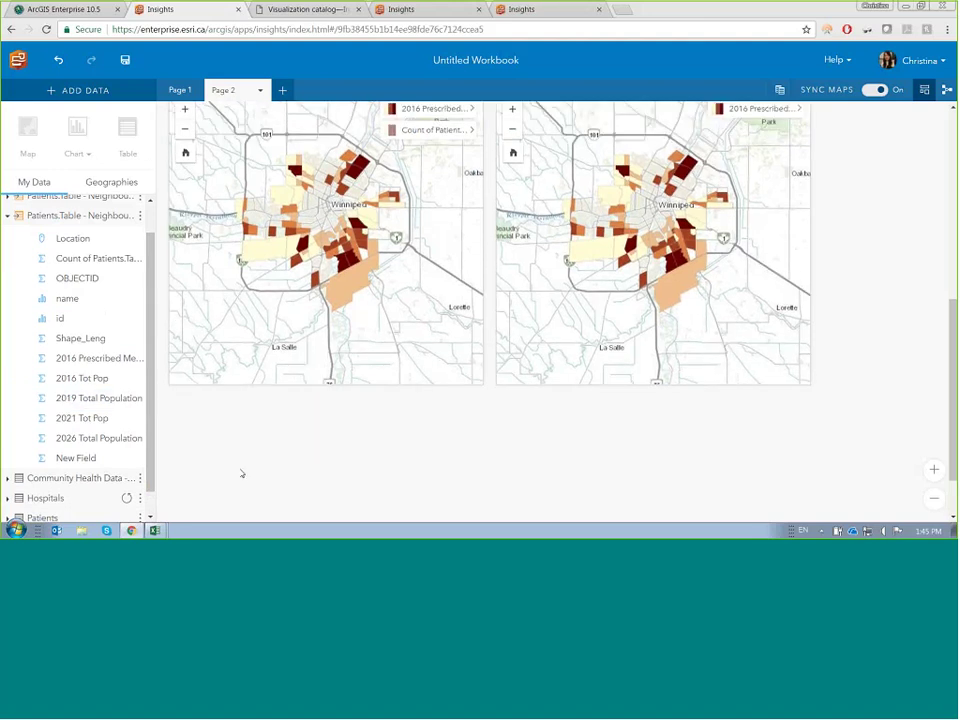
{"action": "left_click", "coordinate": [71, 462]}
{"action": "left_click", "coordinate": [71, 461]}
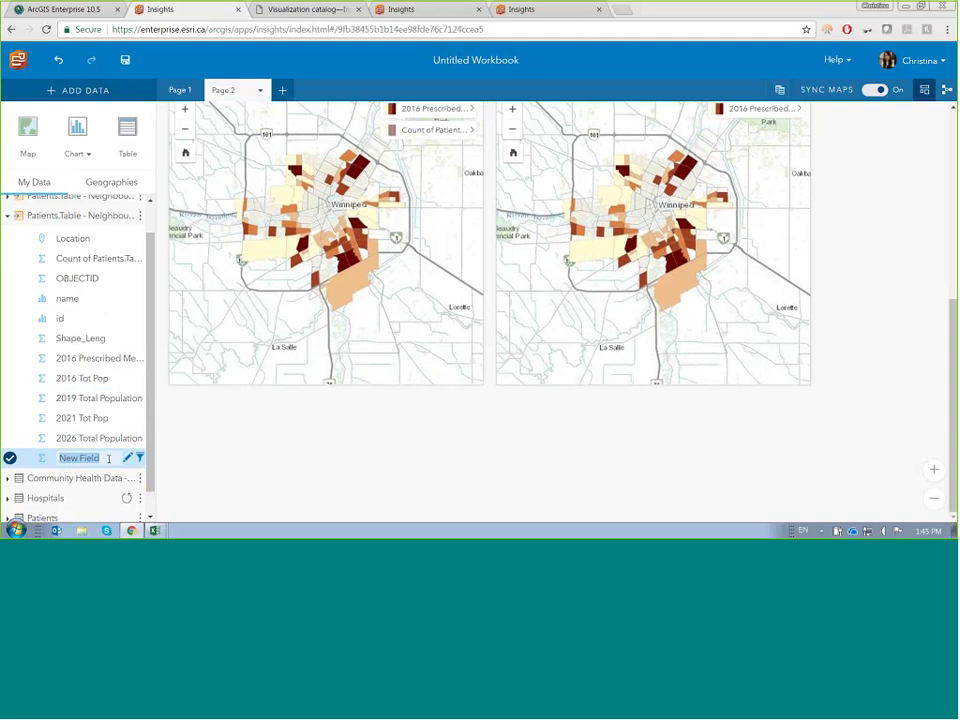
{"action": "type", "text": "Per"}
{"action": "type", "text": "centa"}
{"action": "type", "text": "ge Change"}
{"action": "type", "text": " Fo"}
{"action": "key", "text": "Return"}
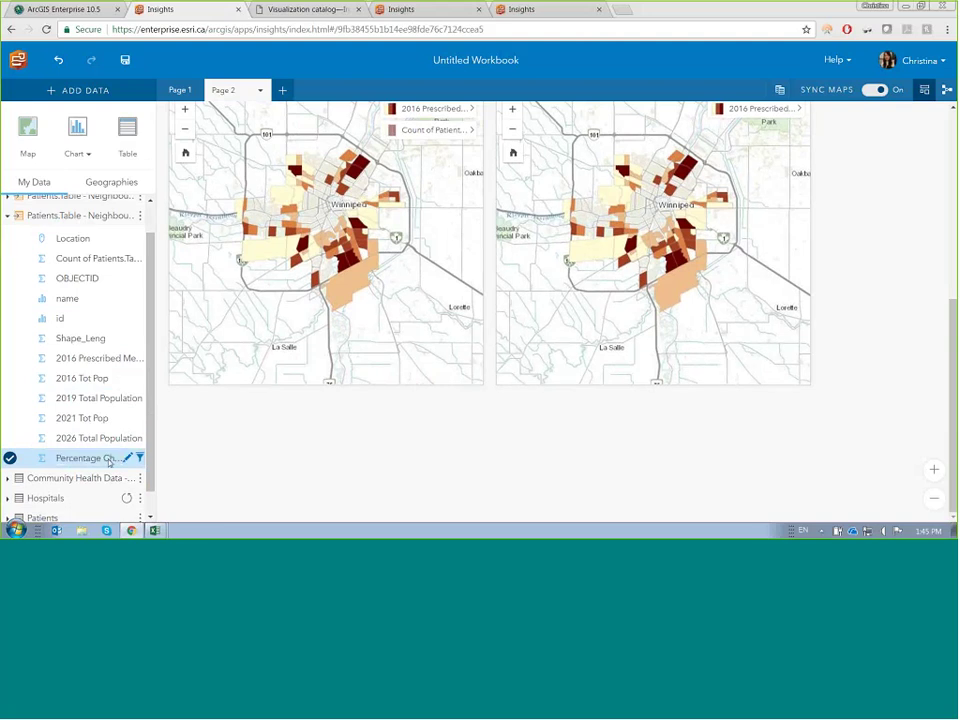
- Chart the Percentage Change for Population field as a histogram in a new card below Card 2, and widen the card
{"action": "left_click_drag", "start_coordinate": [110, 460], "coordinate": [307, 487]}
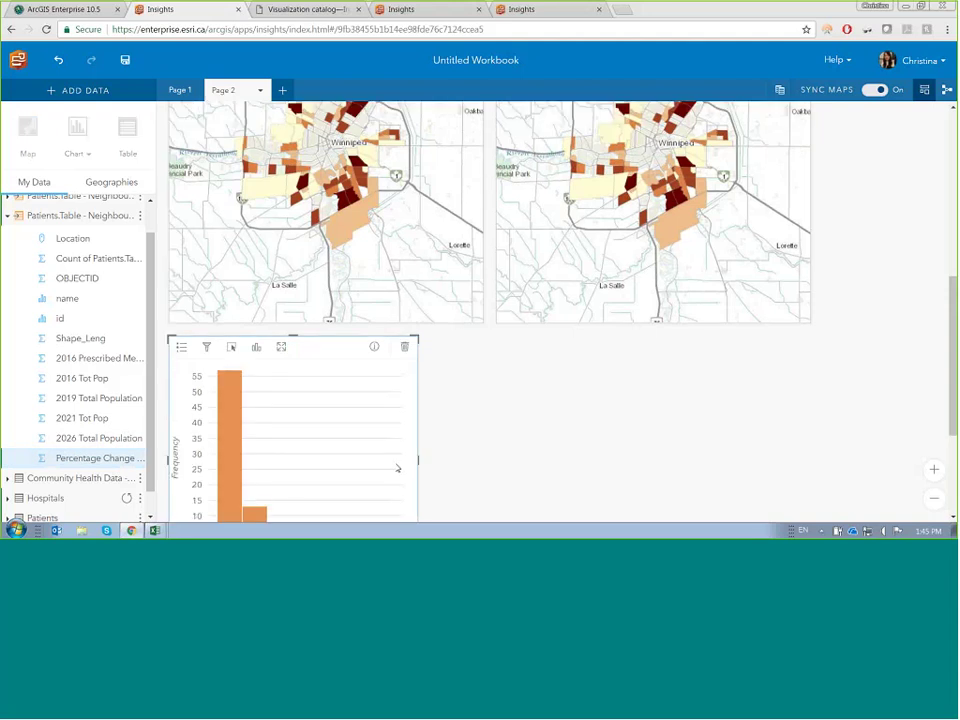
{"action": "left_click_drag", "start_coordinate": [420, 342], "coordinate": [690, 366]}
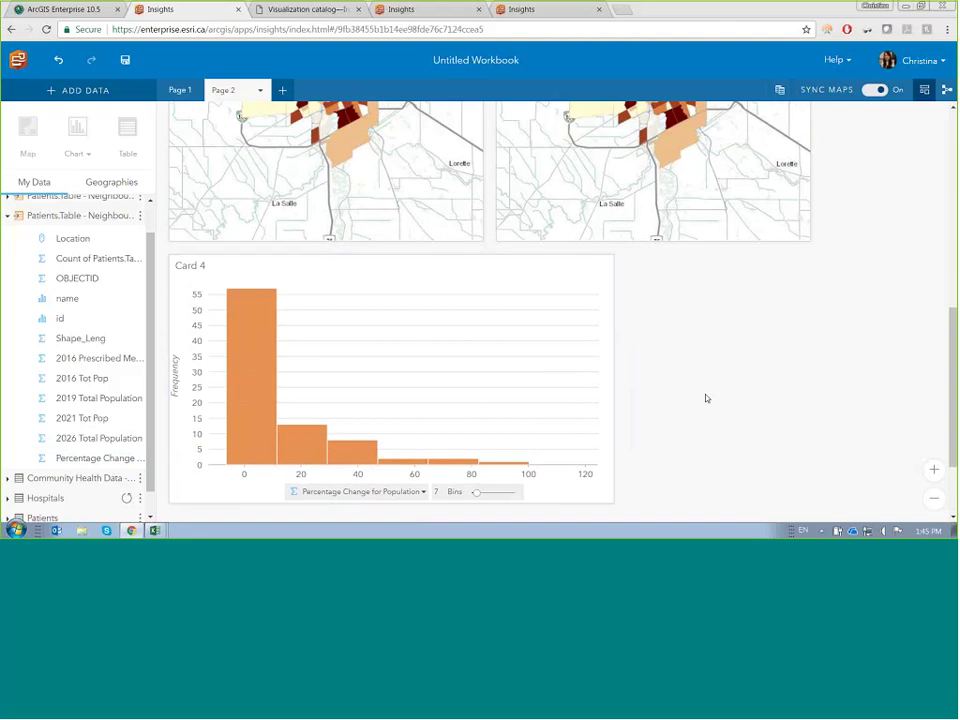
- Chart 2016 Prescribed Medicines, Pharmaceutical Products by neighbourhood name in a new card beside the Card 4 histogram
{"action": "left_click", "coordinate": [12, 359]}
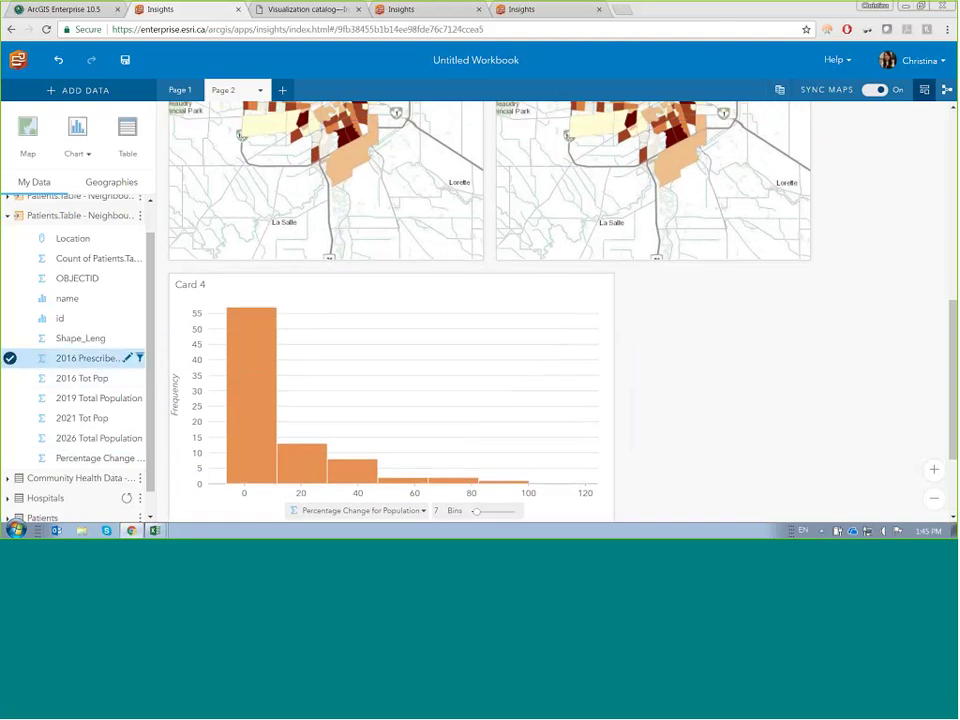
{"action": "left_click", "coordinate": [12, 258]}
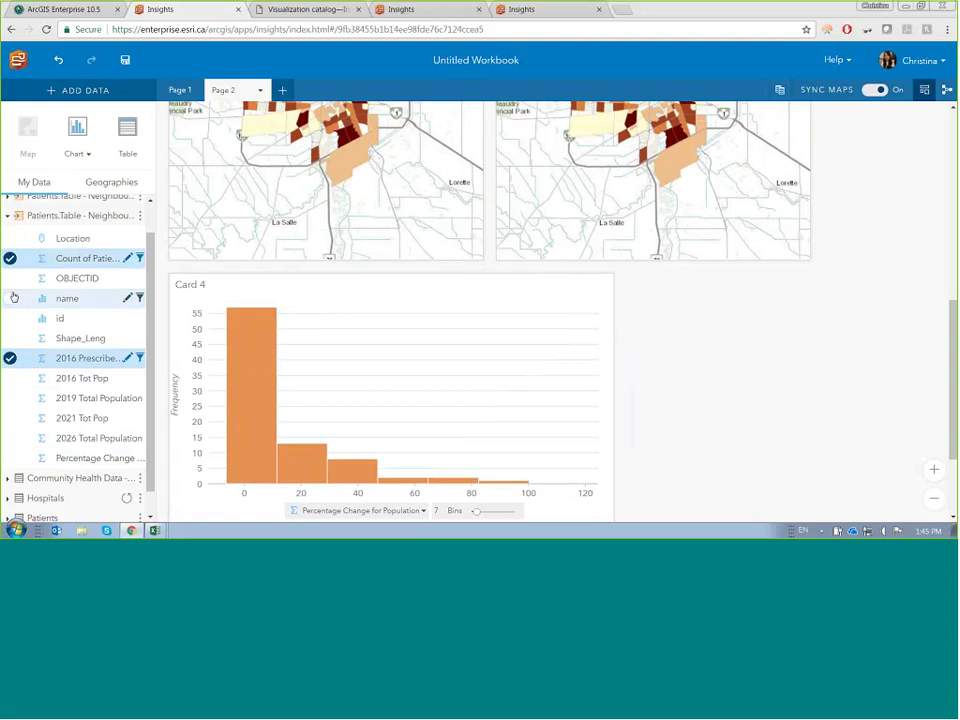
{"action": "left_click", "coordinate": [11, 298]}
{"action": "left_click", "coordinate": [12, 258]}
{"action": "left_click_drag", "start_coordinate": [70, 305], "coordinate": [763, 396]}
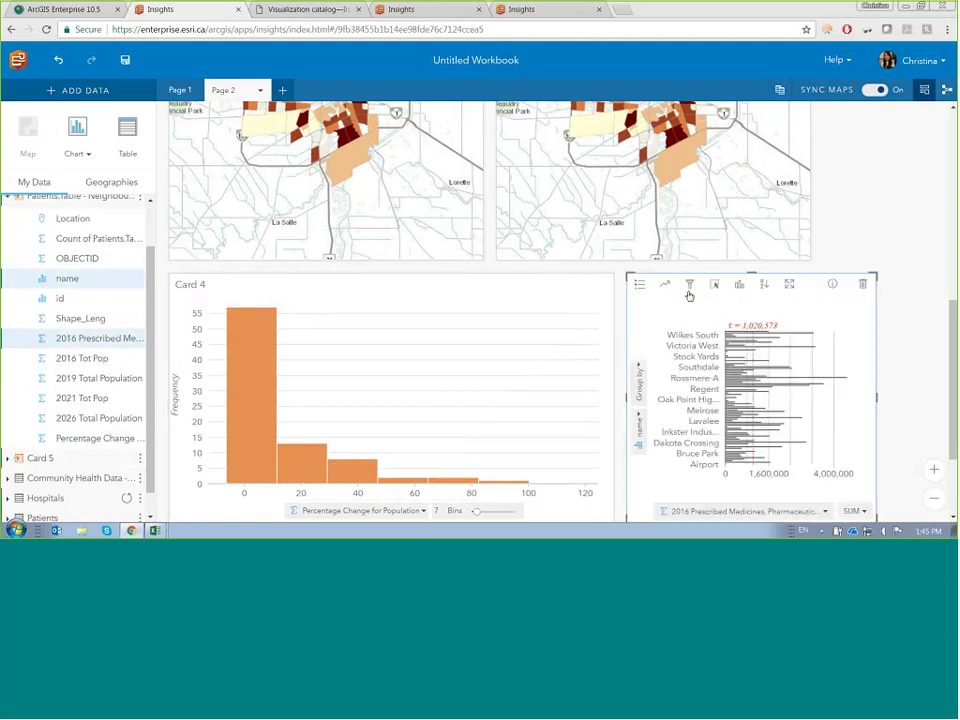
- Delete the Card 4 histogram and widen the prescribed medicines bar chart into the freed space
{"action": "left_click", "coordinate": [565, 285]}
{"action": "left_click", "coordinate": [600, 285]}
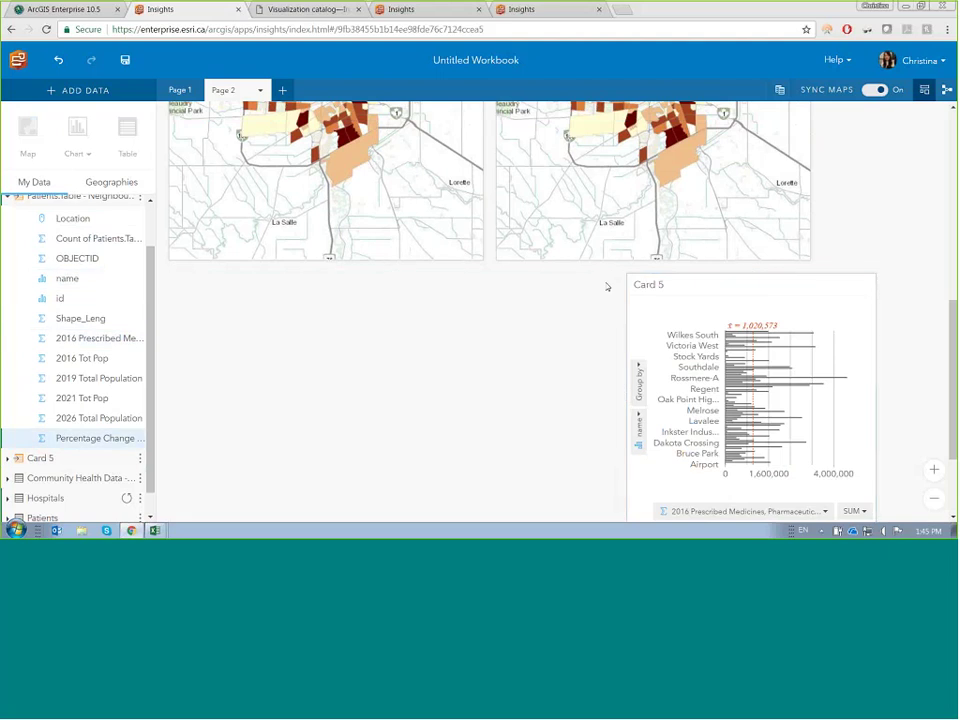
{"action": "left_click", "coordinate": [643, 326]}
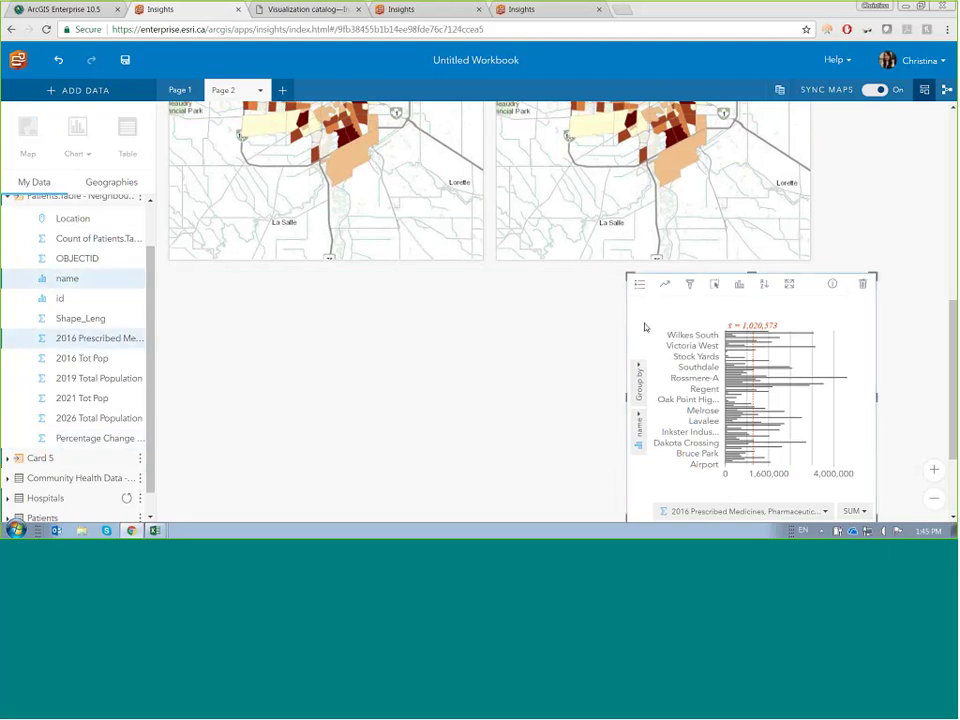
{"action": "left_click_drag", "start_coordinate": [628, 392], "coordinate": [214, 384]}
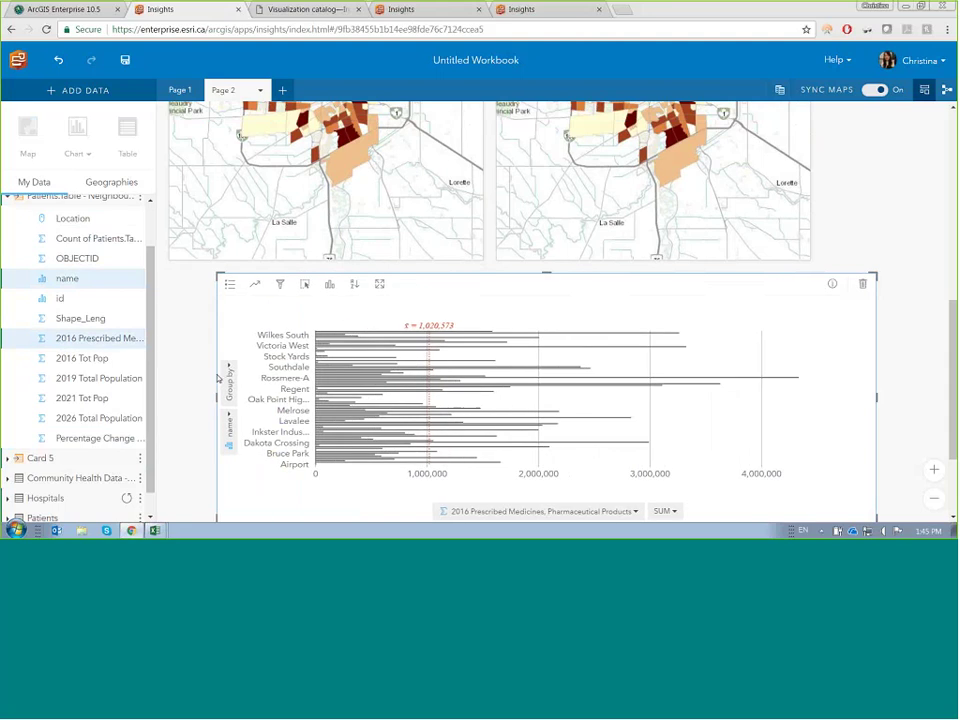
- Convert the prescribed medicines bar chart in Card 5 to a column chart
{"action": "left_click", "coordinate": [346, 284]}
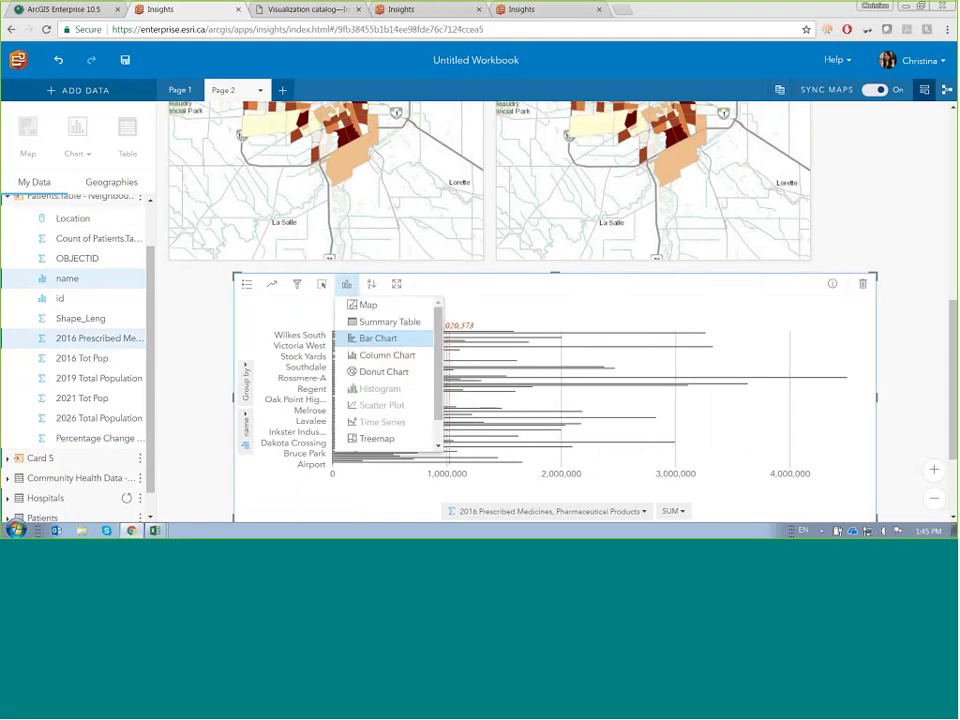
{"action": "left_click", "coordinate": [372, 356]}
{"action": "left_click_drag", "start_coordinate": [524, 289], "coordinate": [544, 287]}
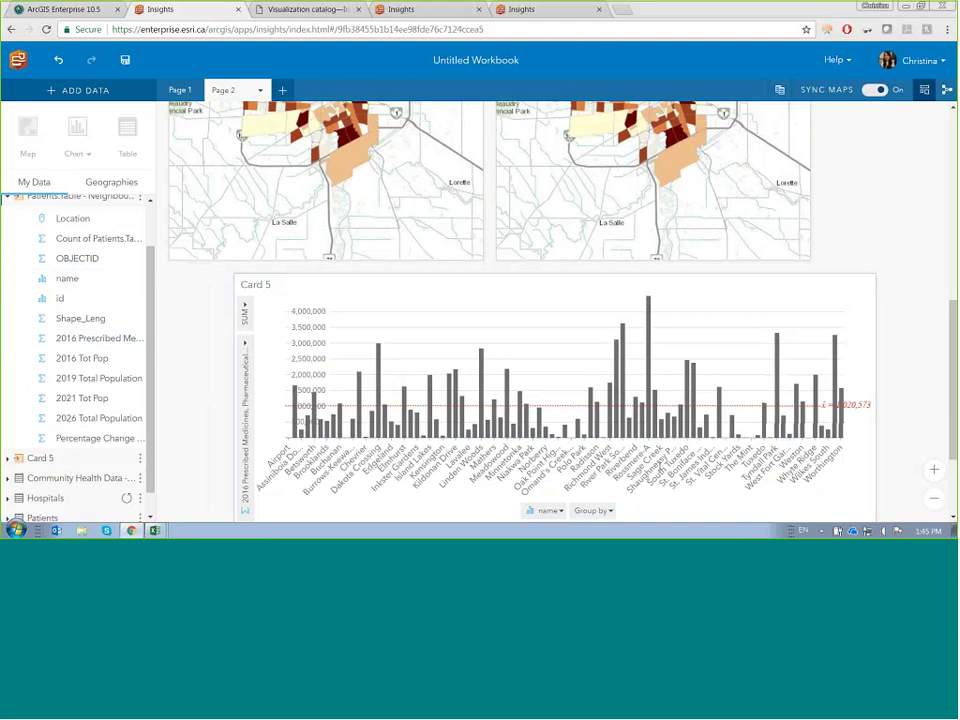
{"action": "scroll", "coordinate": [495, 349], "scroll_direction": "down", "scroll_amount": 1}
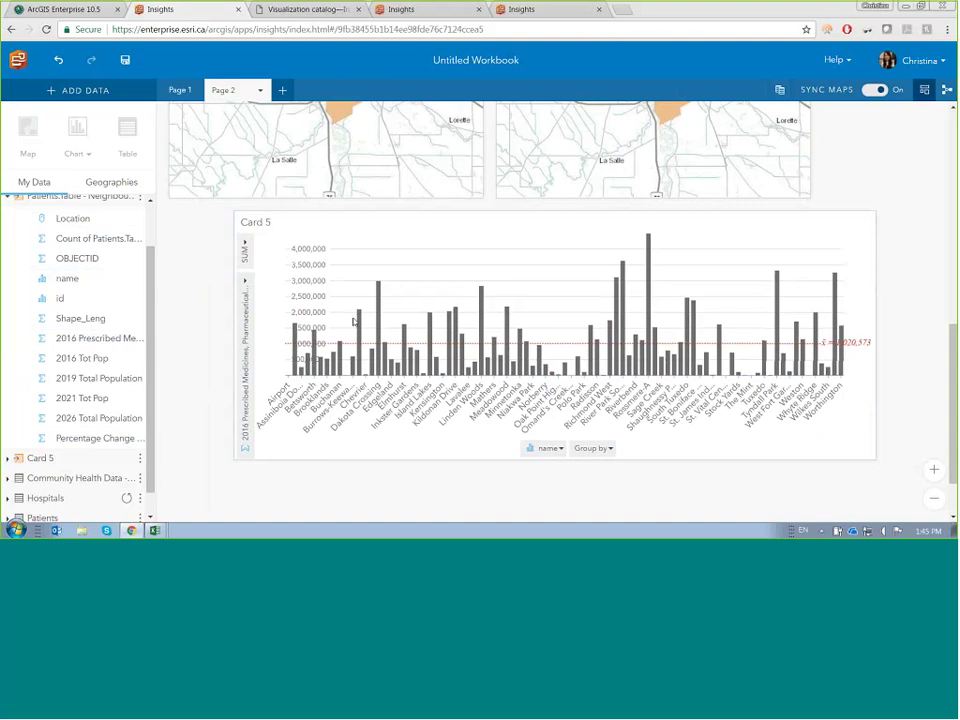
- Map the Percentage Change for Population field in a new card and arrange it directly below the realigned Card 5 column chart
{"action": "left_click_drag", "start_coordinate": [100, 438], "coordinate": [188, 462]}
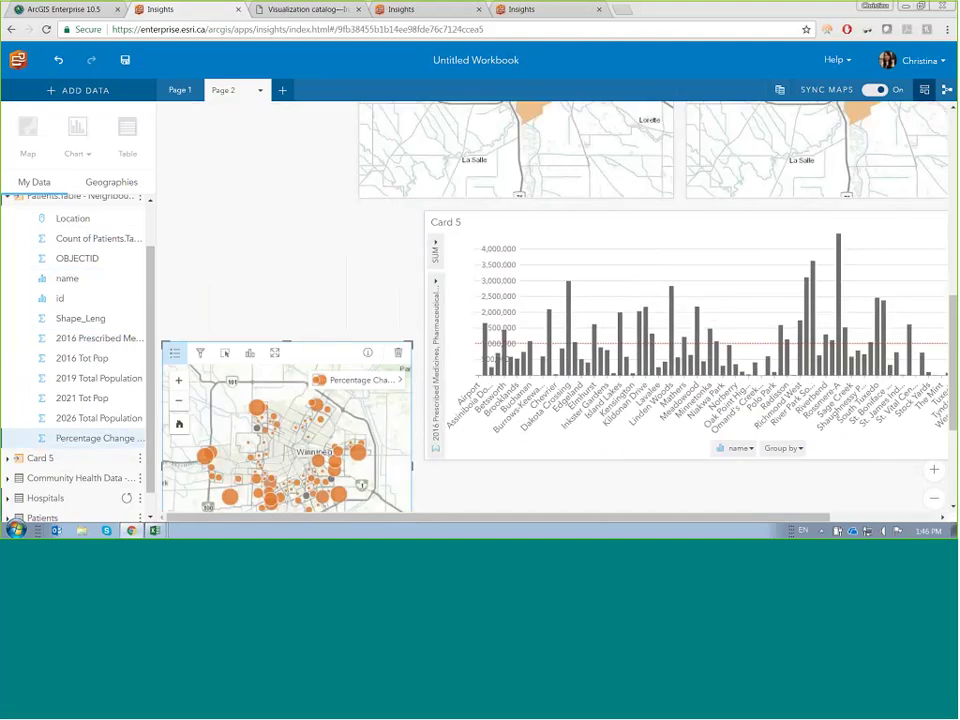
{"action": "left_click_drag", "start_coordinate": [486, 221], "coordinate": [210, 213]}
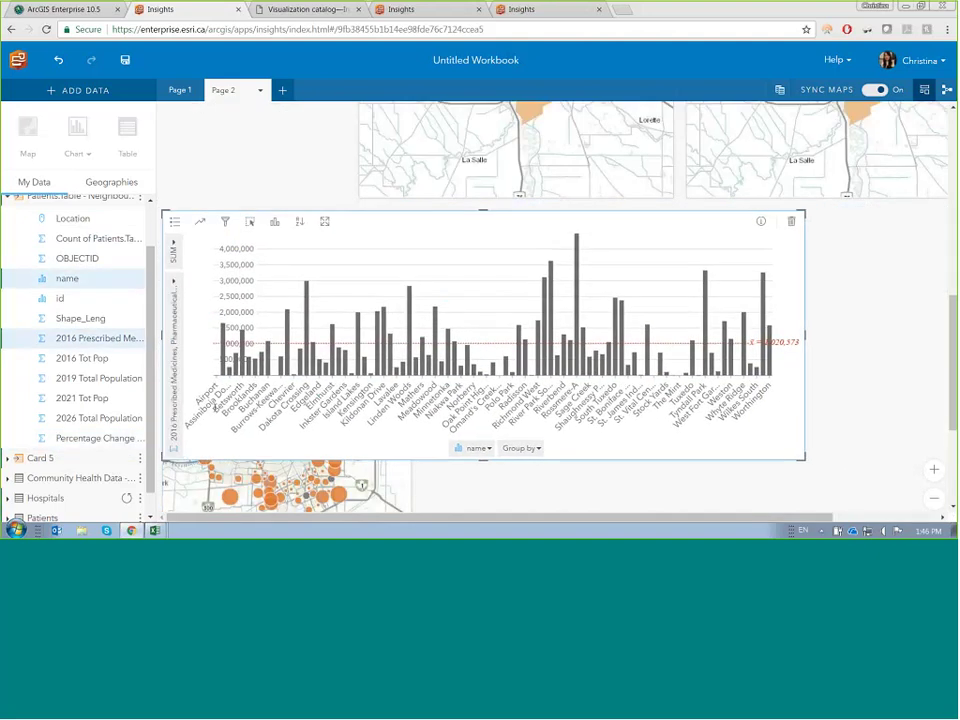
{"action": "left_click", "coordinate": [260, 468]}
{"action": "left_click_drag", "start_coordinate": [313, 355], "coordinate": [303, 490]}
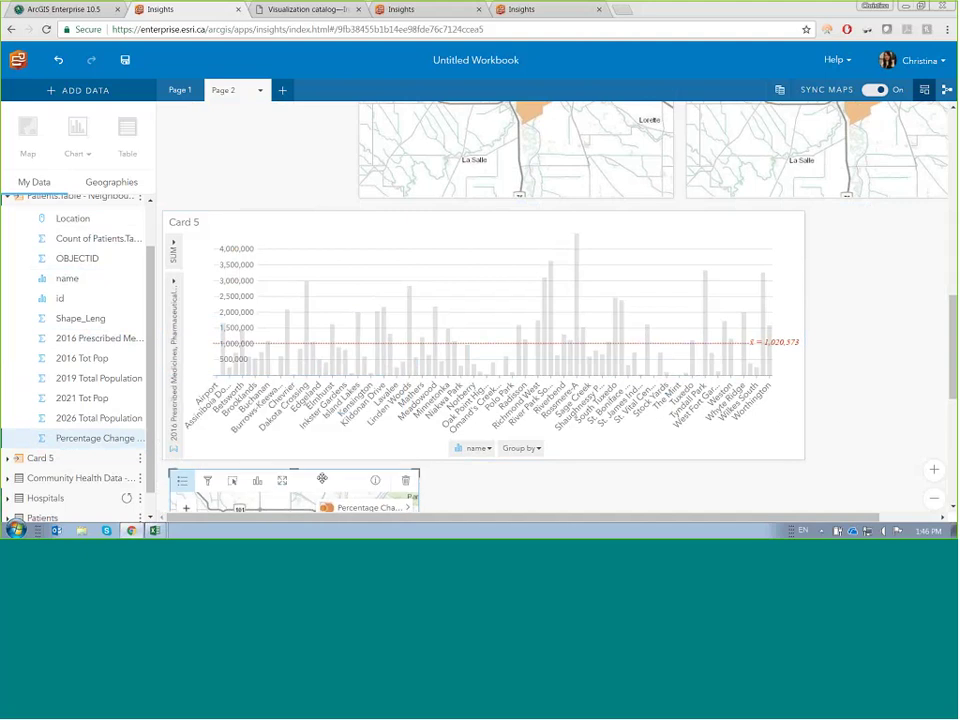
- Widen the Percentage Change for Population map card to nearly the width of the column chart
{"action": "scroll", "coordinate": [469, 457], "scroll_direction": "down", "scroll_amount": 3}
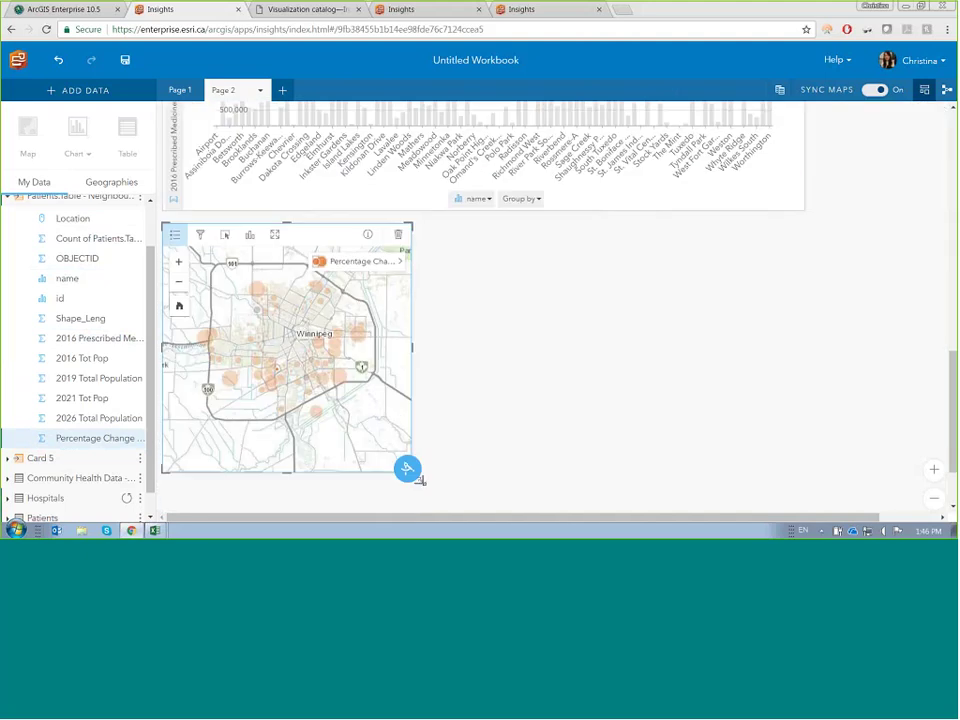
{"action": "left_click_drag", "start_coordinate": [419, 478], "coordinate": [860, 492]}
{"action": "scroll", "coordinate": [833, 464], "scroll_direction": "down", "scroll_amount": 2}
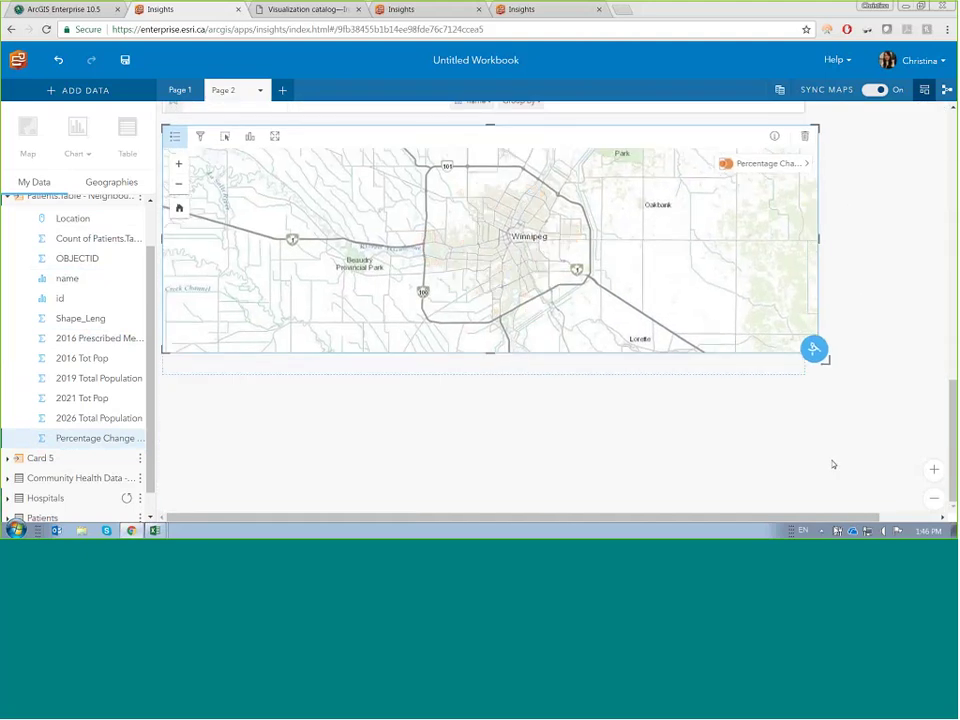
- Style the Percentage Change for Population map layer with the Counts and Amounts (Color) symbol type
{"action": "left_click", "coordinate": [815, 386]}
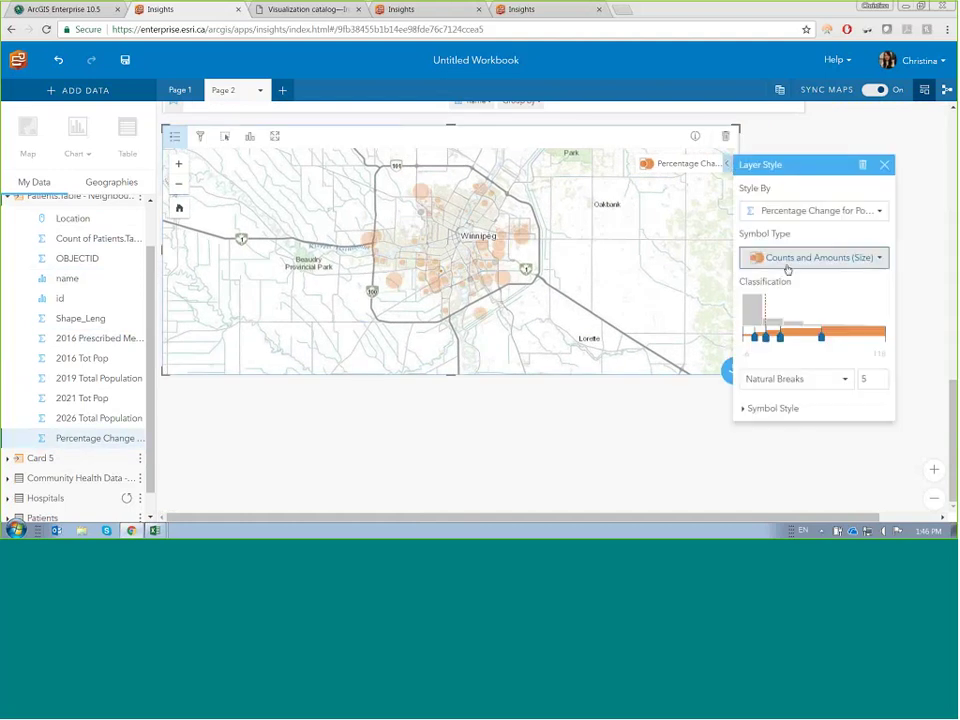
{"action": "left_click", "coordinate": [785, 260]}
{"action": "left_click", "coordinate": [812, 300]}
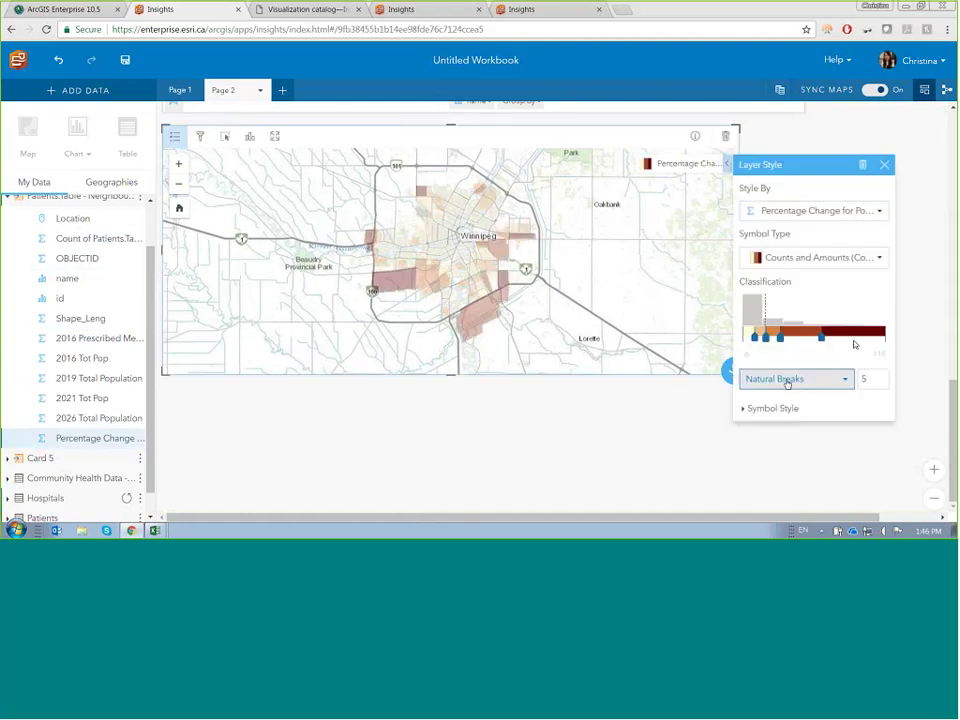
- Filter the map card by Percentage Change for Population, raising the lower limit of the range to exclude the lowest values
{"action": "left_click", "coordinate": [201, 136]}
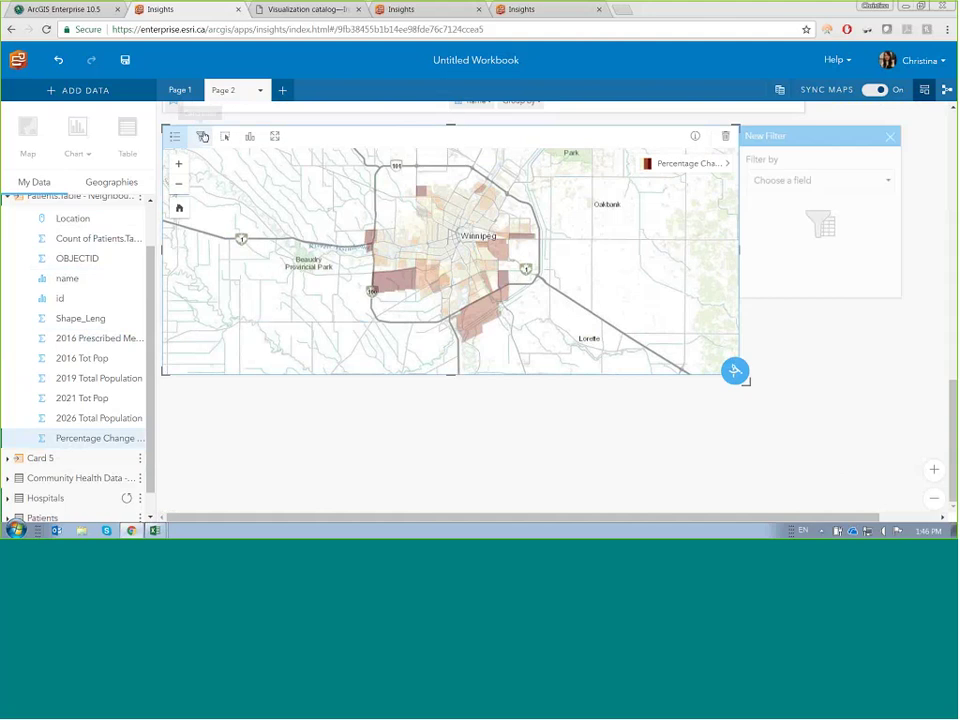
{"action": "left_click", "coordinate": [858, 184]}
{"action": "scroll", "coordinate": [857, 293], "scroll_direction": "down", "scroll_amount": 1}
{"action": "scroll", "coordinate": [857, 293], "scroll_direction": "down", "scroll_amount": 1}
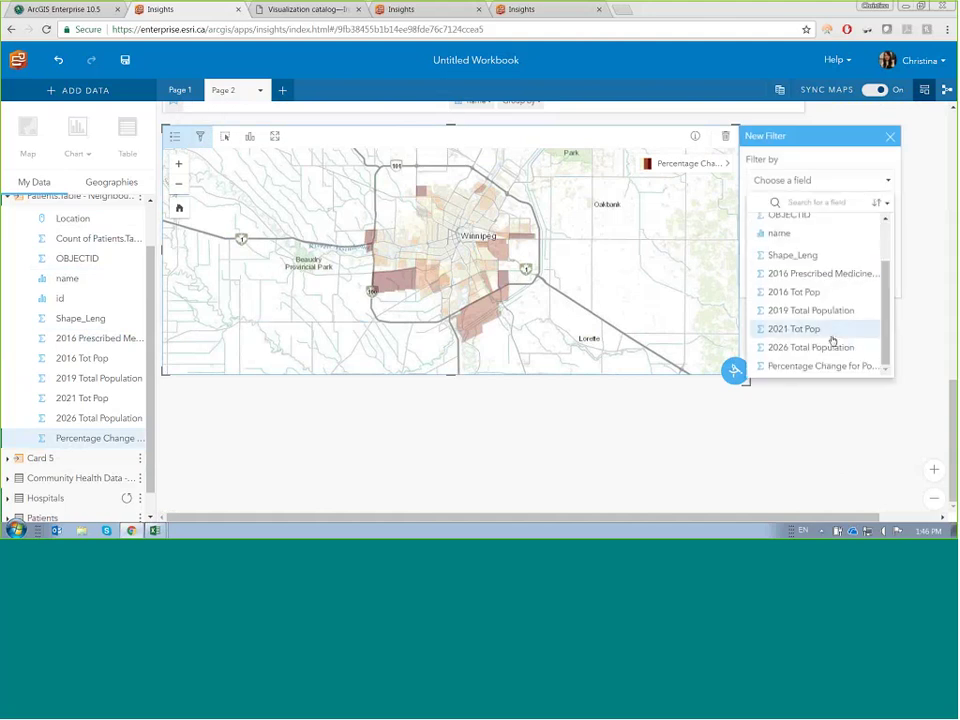
{"action": "left_click", "coordinate": [823, 365]}
{"action": "left_click_drag", "start_coordinate": [755, 252], "coordinate": [770, 252]}
{"action": "left_click", "coordinate": [877, 299]}
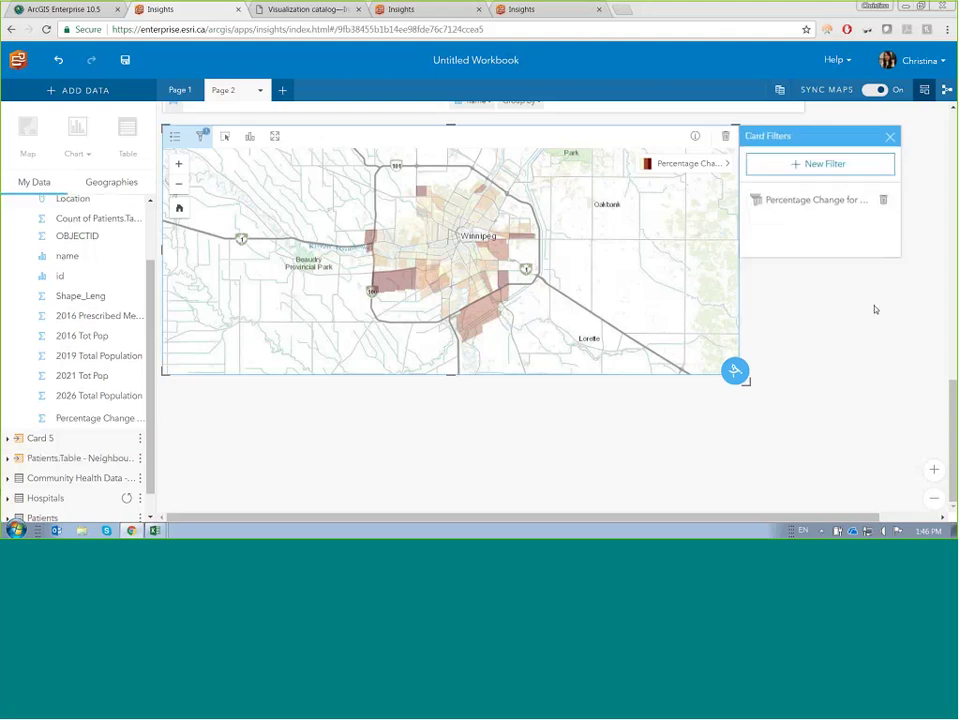
{"action": "left_click", "coordinate": [872, 343]}
- Box-select the Card 5 columns rising above the mean line to highlight those high-spending neighbourhoods on the Card 6 map
{"action": "scroll", "coordinate": [871, 341], "scroll_direction": "up", "scroll_amount": 3}
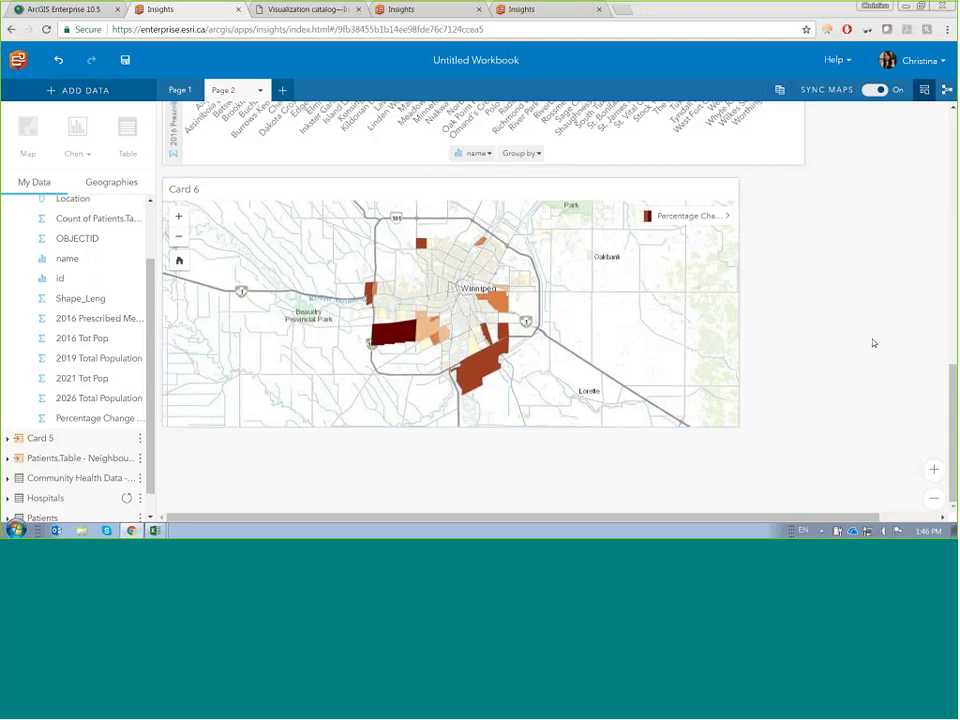
{"action": "scroll", "coordinate": [871, 341], "scroll_direction": "up", "scroll_amount": 3}
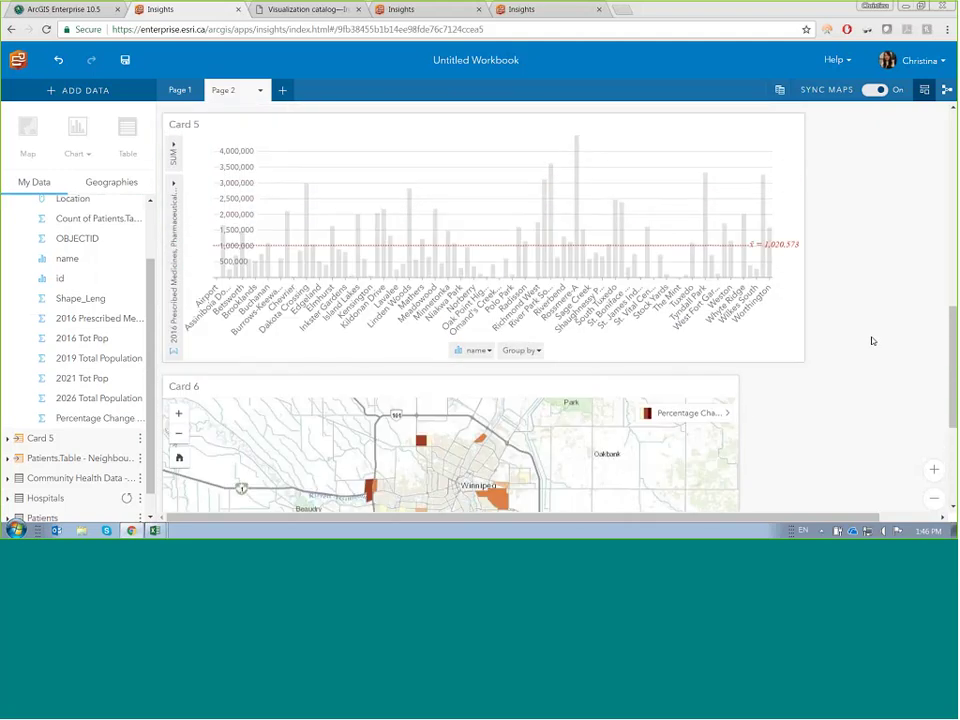
{"action": "left_click", "coordinate": [465, 129]}
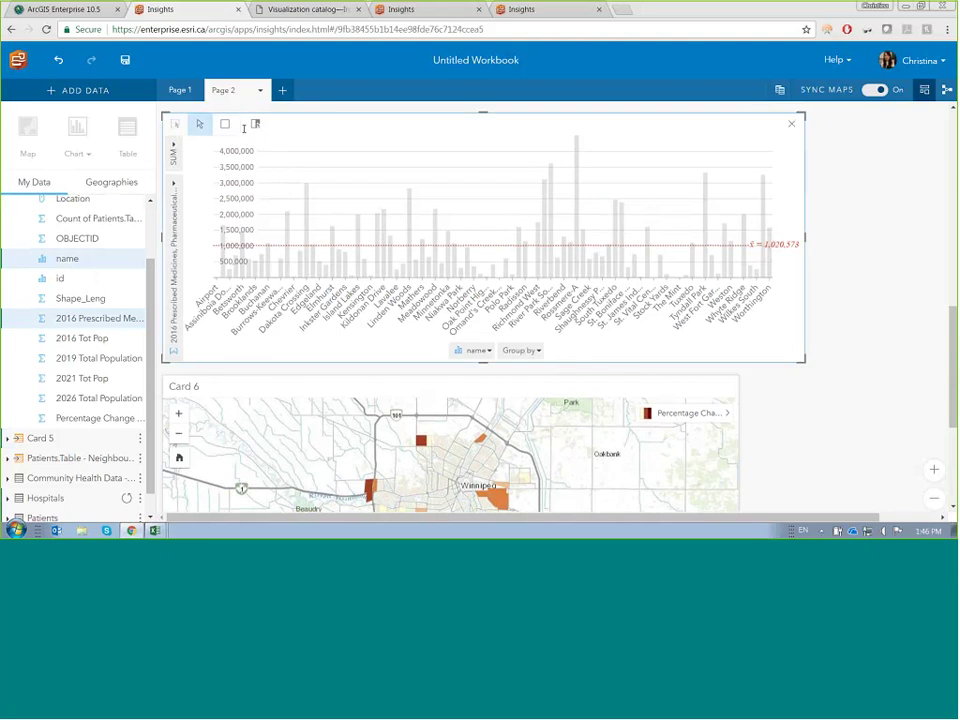
{"action": "left_click", "coordinate": [226, 125]}
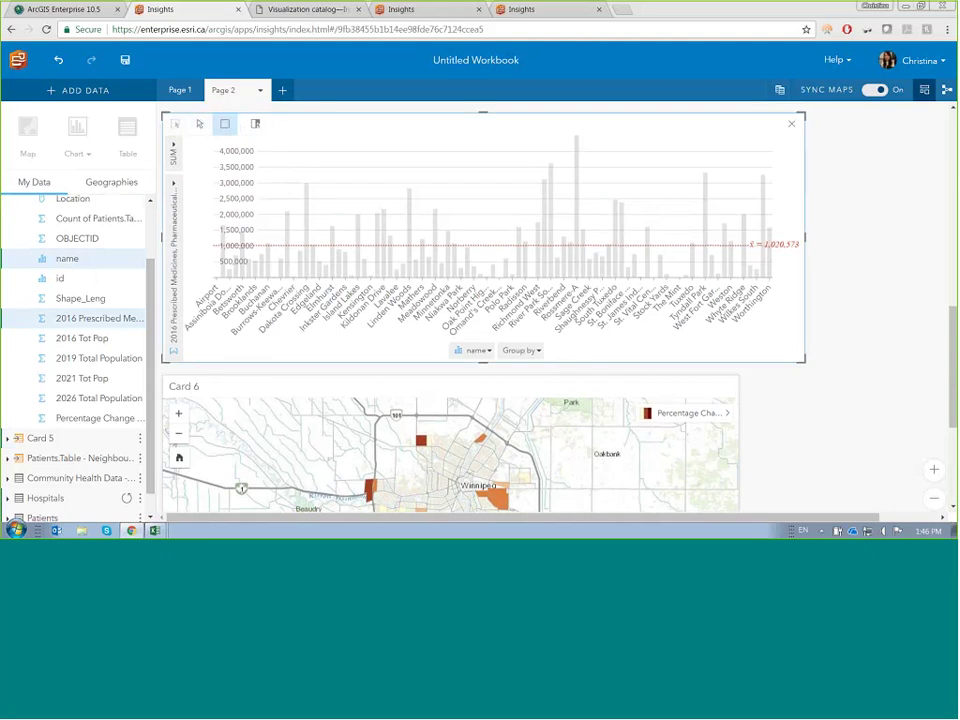
{"action": "left_click_drag", "start_coordinate": [203, 156], "coordinate": [797, 241]}
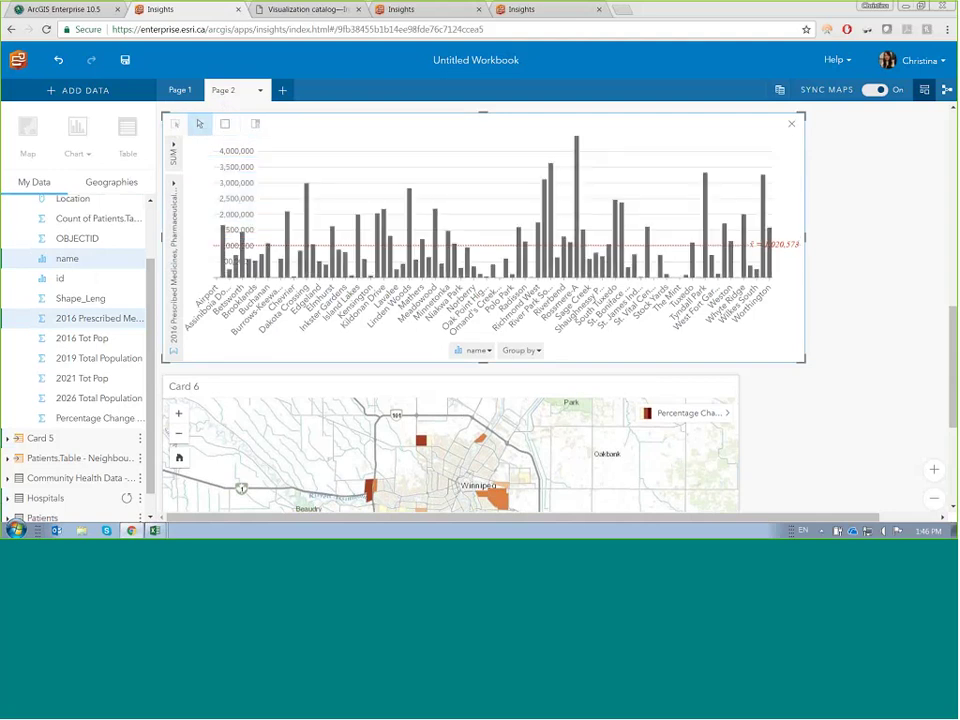
{"action": "left_click", "coordinate": [225, 123]}
{"action": "left_click_drag", "start_coordinate": [287, 160], "coordinate": [755, 236]}
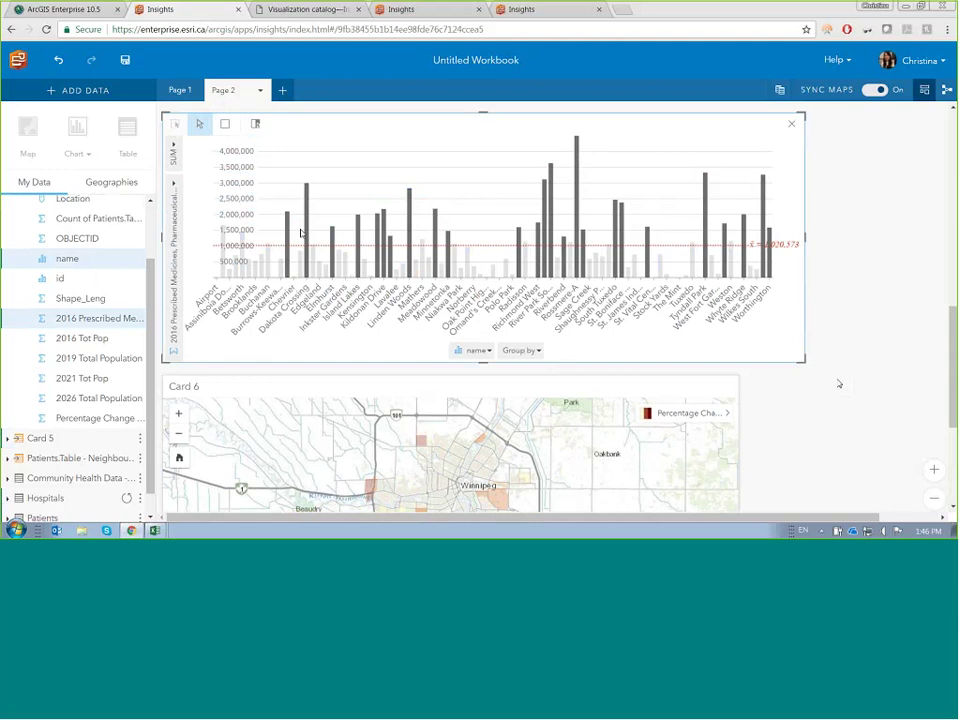
{"action": "mouse_move", "coordinate": [284, 254]}
{"action": "scroll", "coordinate": [820, 336], "scroll_direction": "down", "scroll_amount": 1}
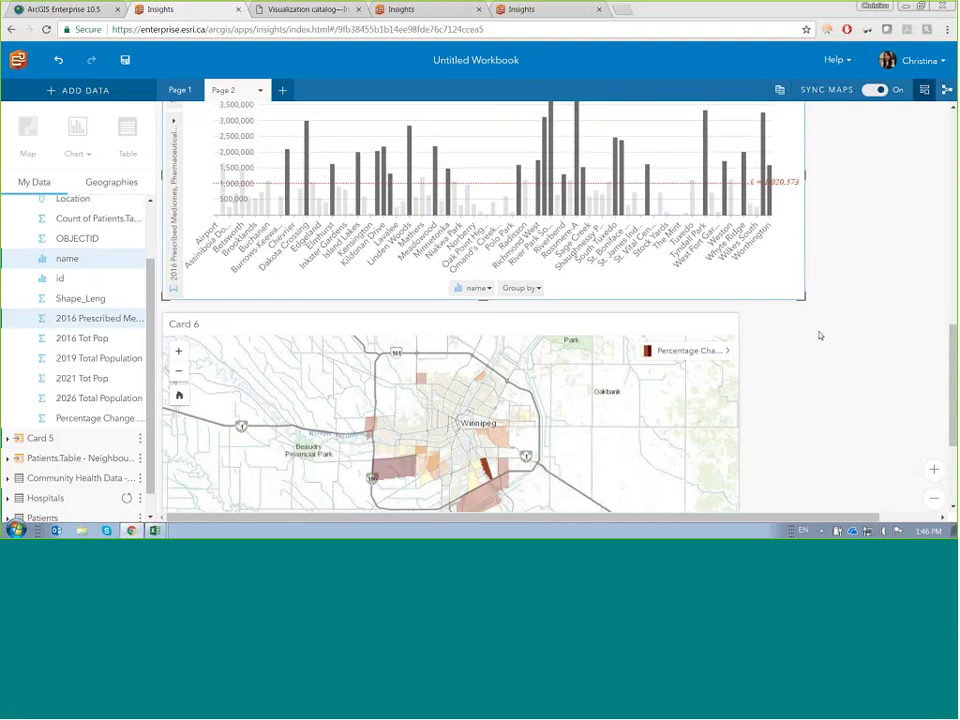
{"action": "scroll", "coordinate": [814, 335], "scroll_direction": "down", "scroll_amount": 1}
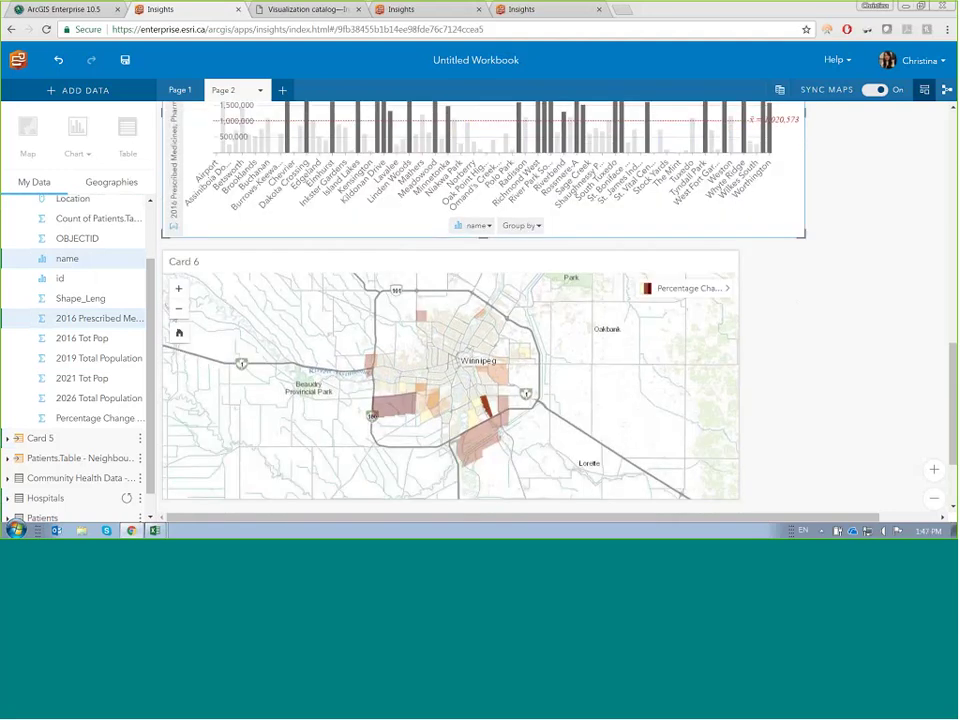